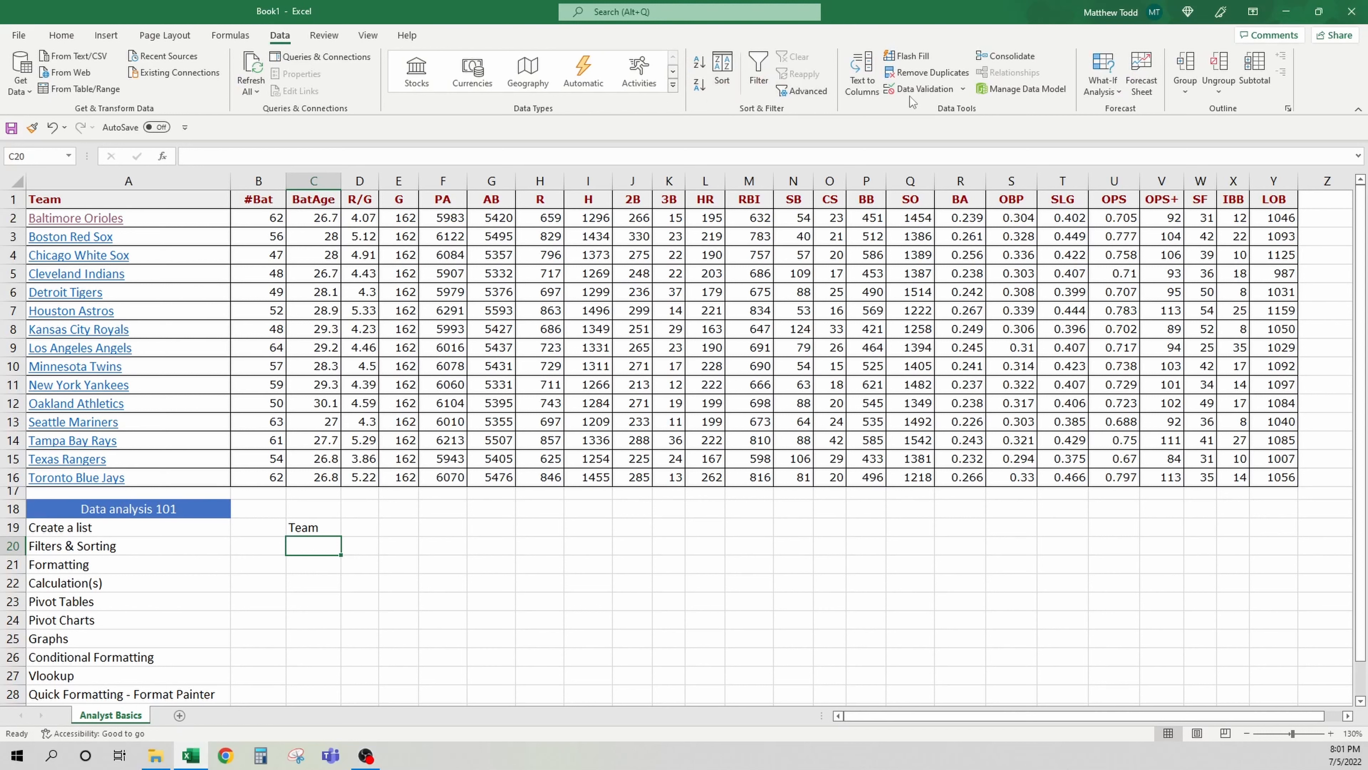
Add a data validation dropdown list to cell C20 using the team names in A2:A16 as the source
left_click(962, 90)
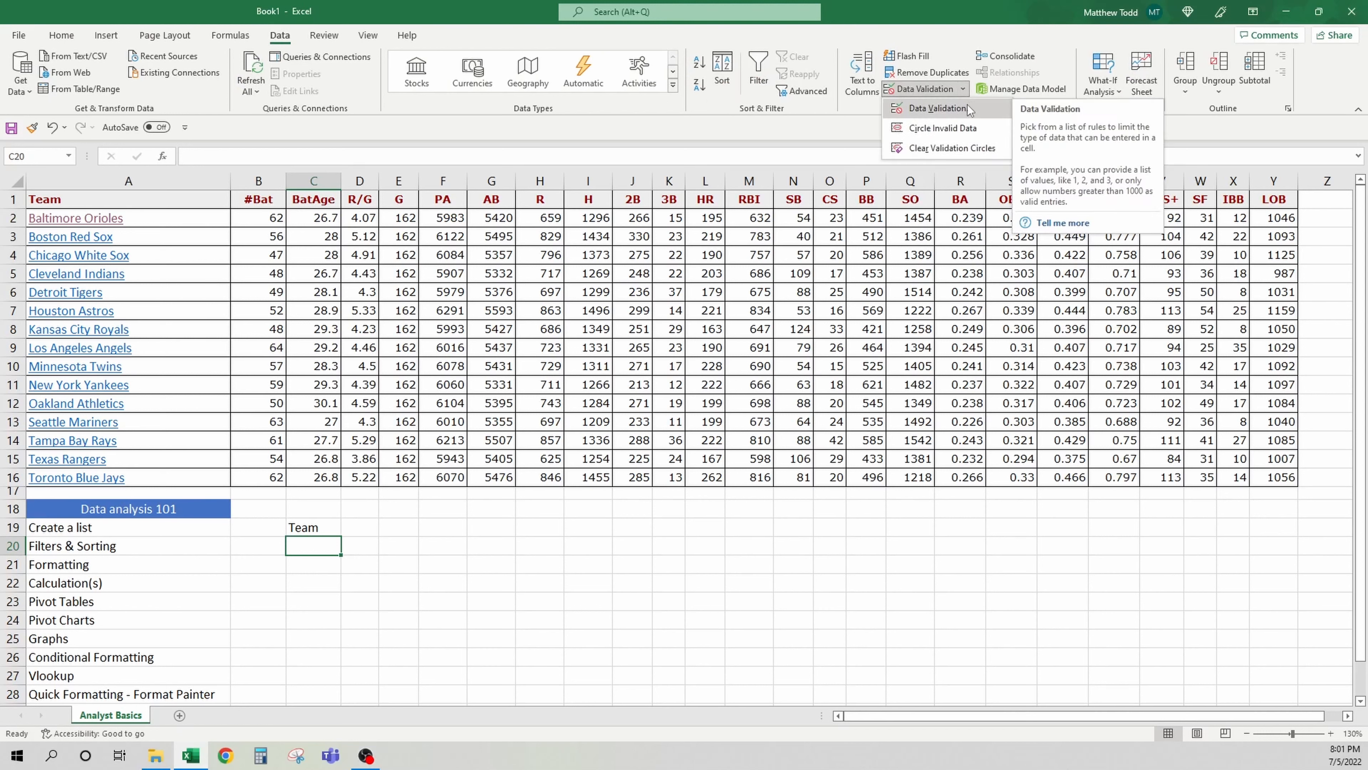
left_click(967, 108)
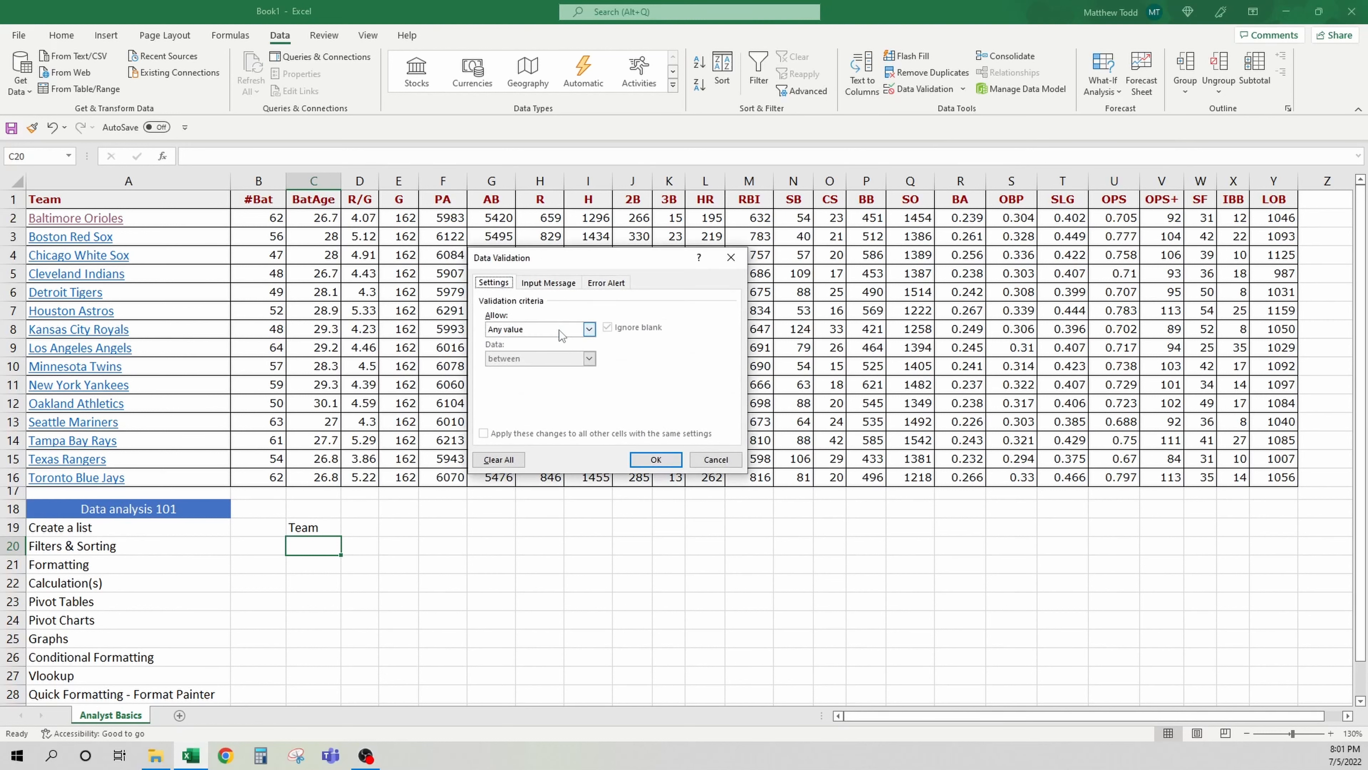
left_click(541, 327)
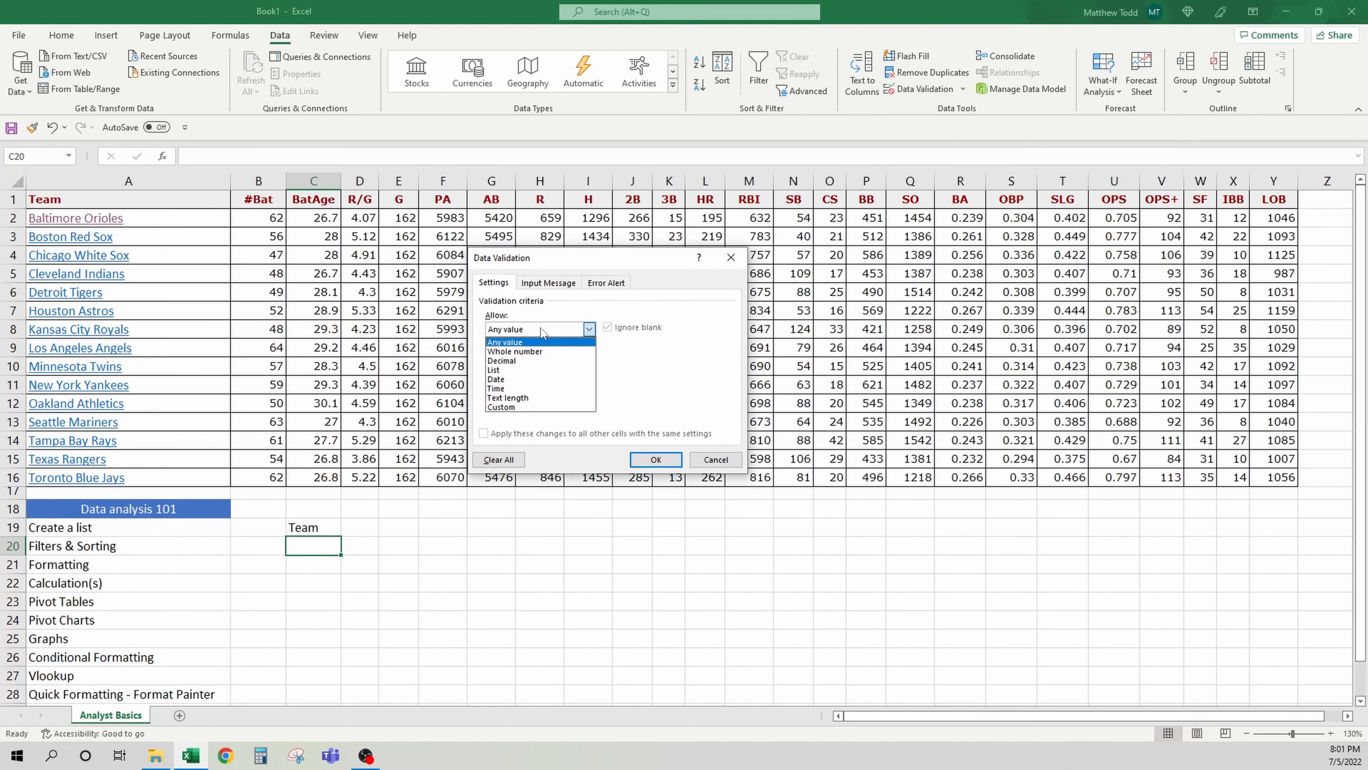
left_click(541, 369)
left_click(529, 386)
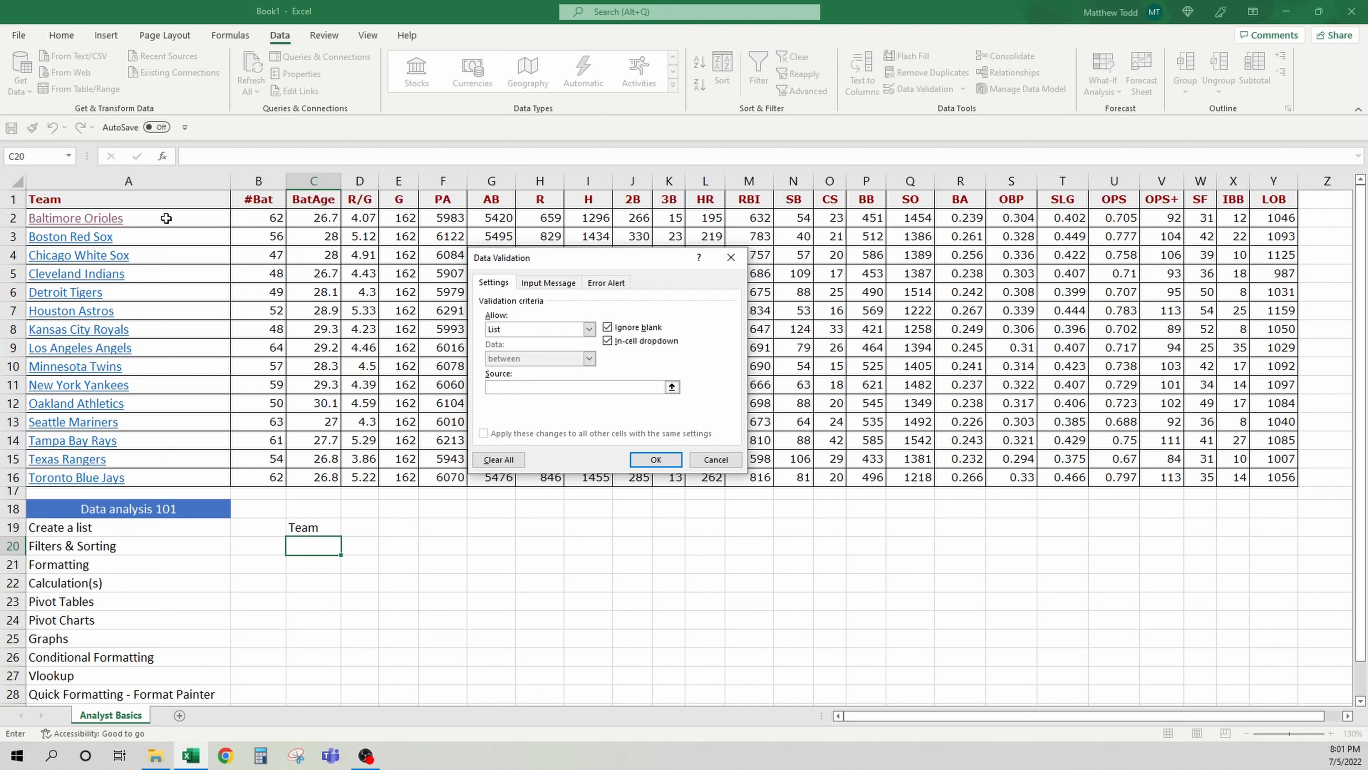
left_click_drag(166, 218, 161, 477)
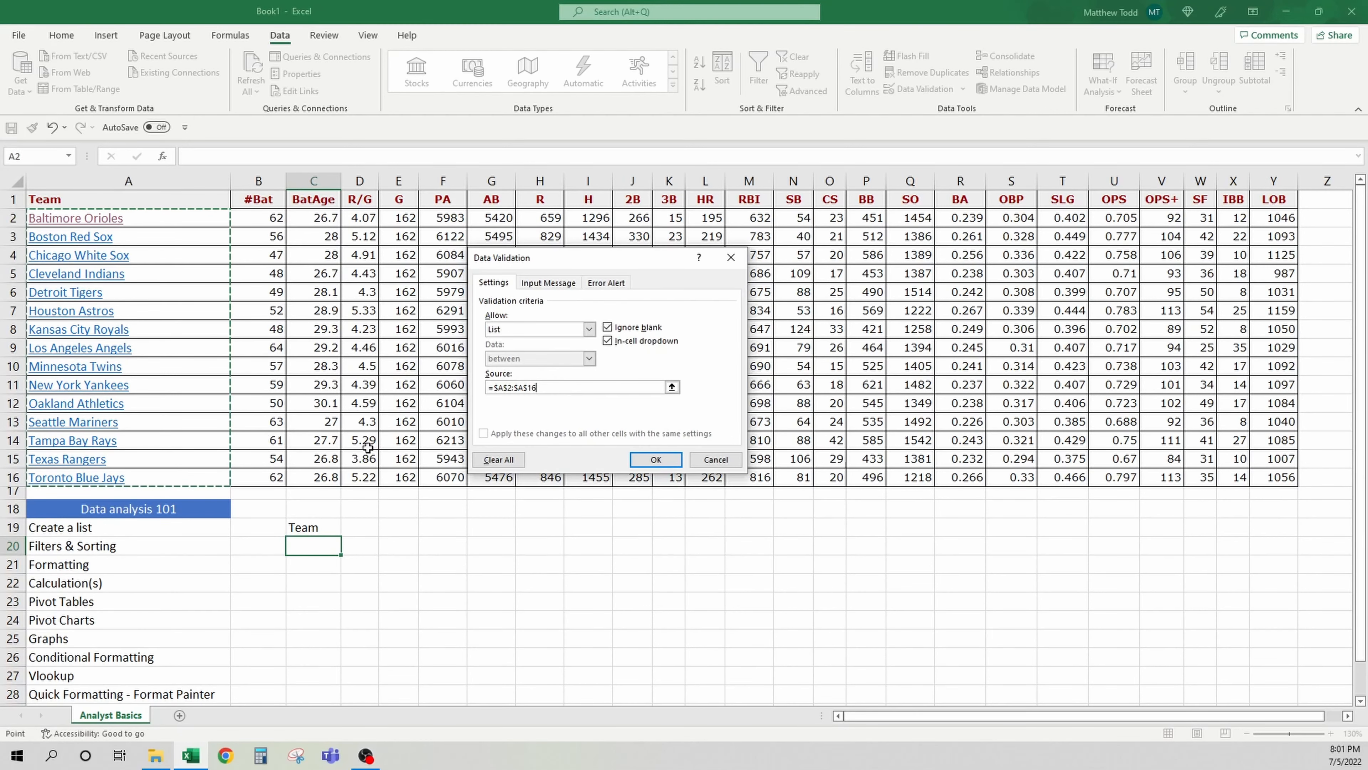
left_click(638, 459)
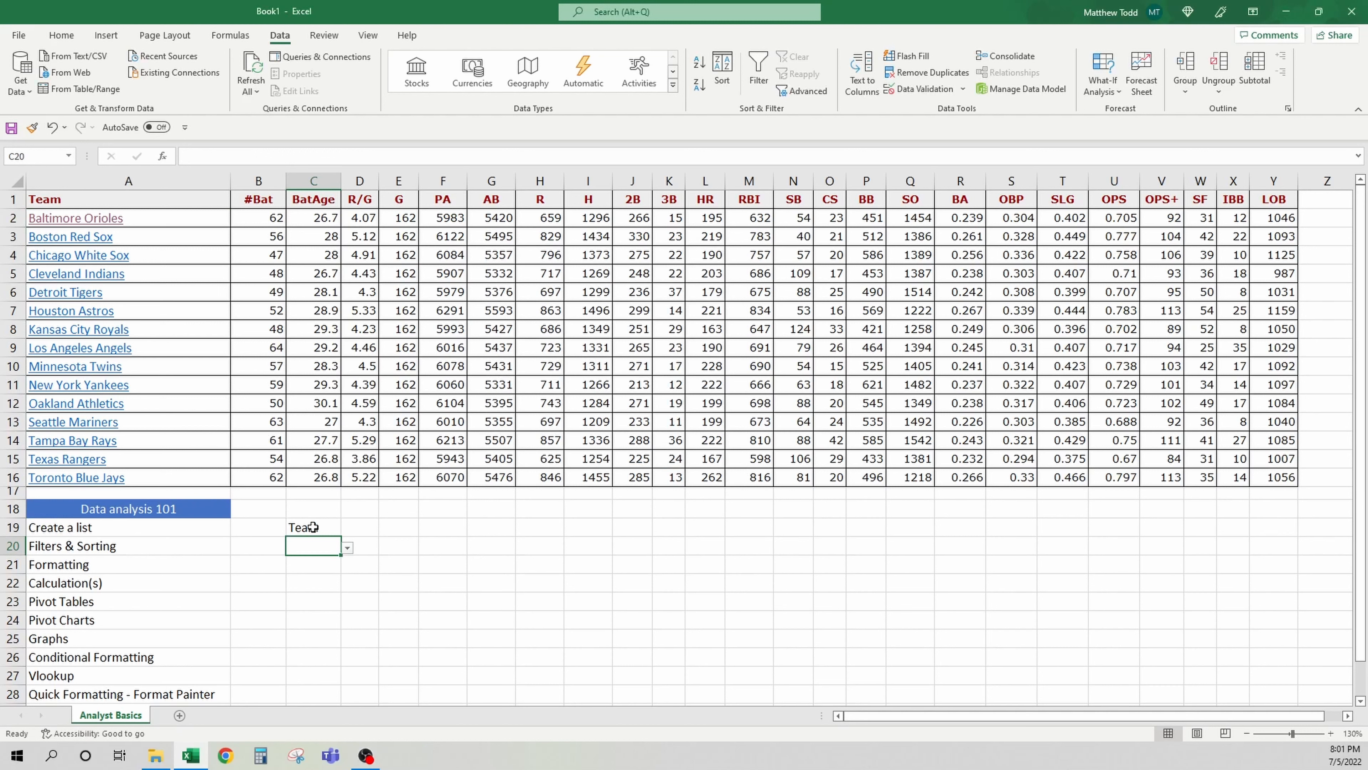
Try out the C20 dropdown by picking several teams, then clear the cell again
left_click(347, 548)
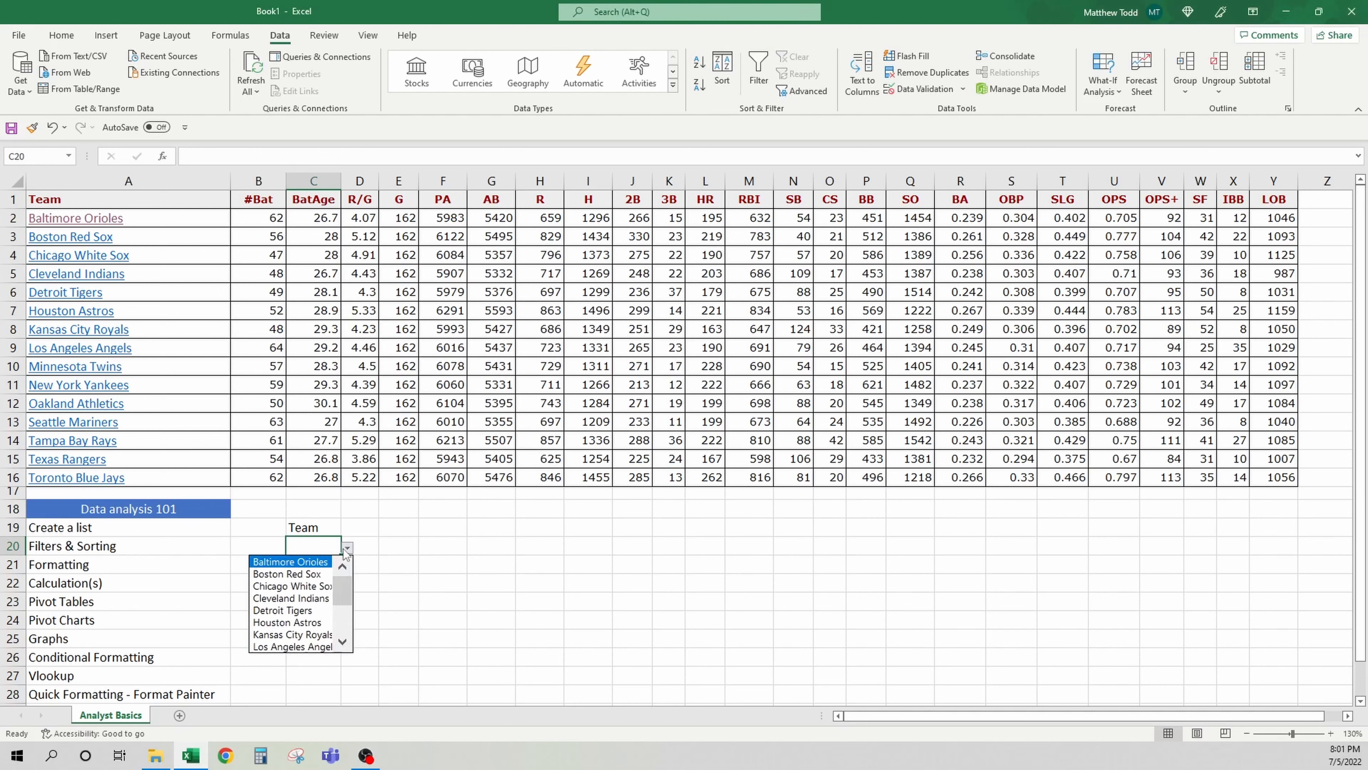
left_click(323, 572)
left_click(347, 548)
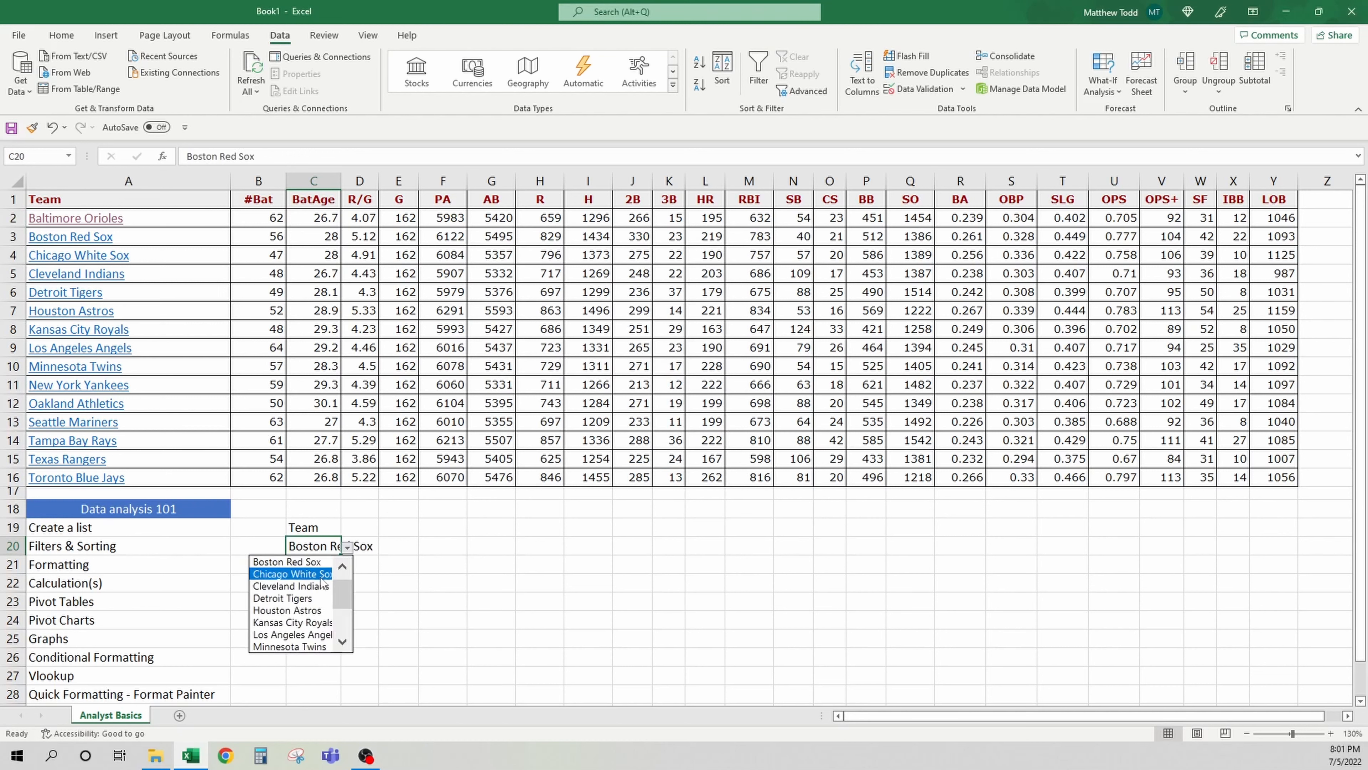
left_click(317, 586)
left_click(347, 548)
left_click(301, 623)
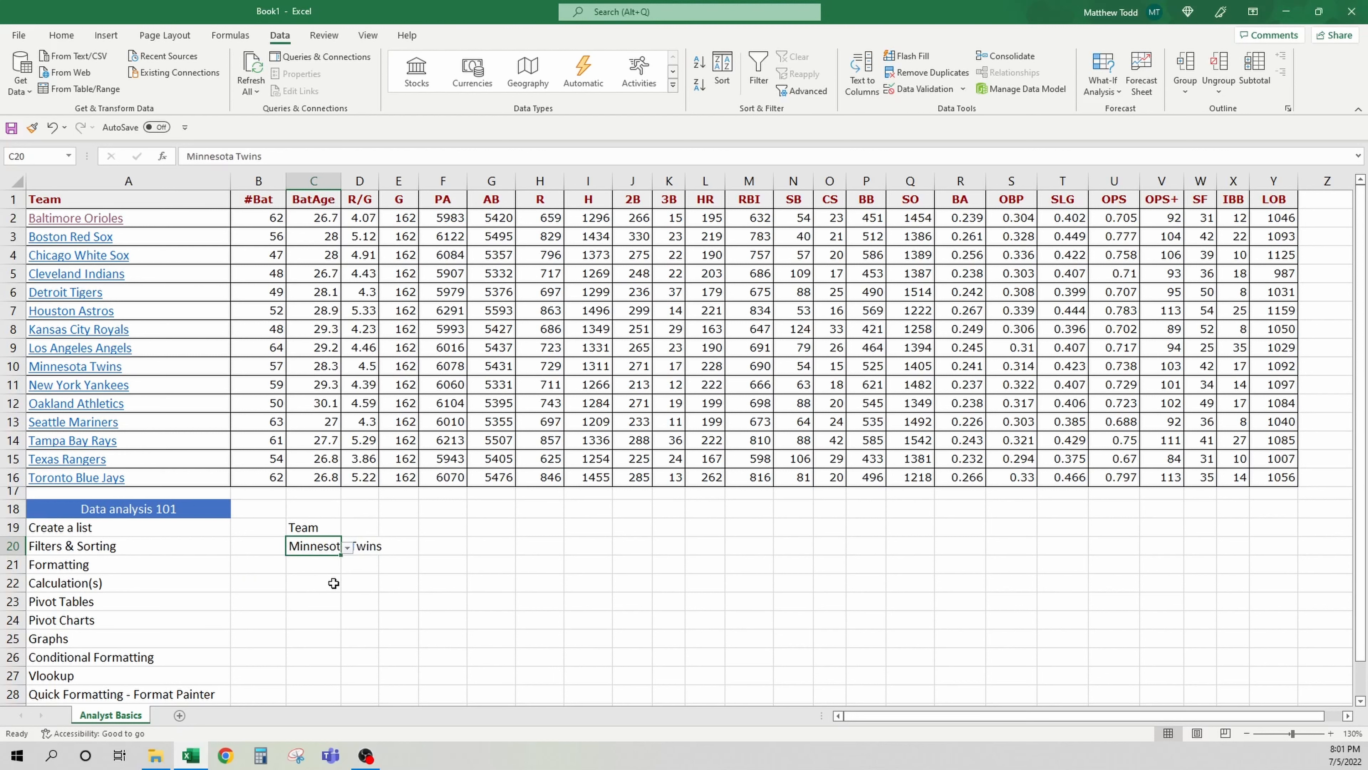
left_click(347, 548)
left_click(292, 561)
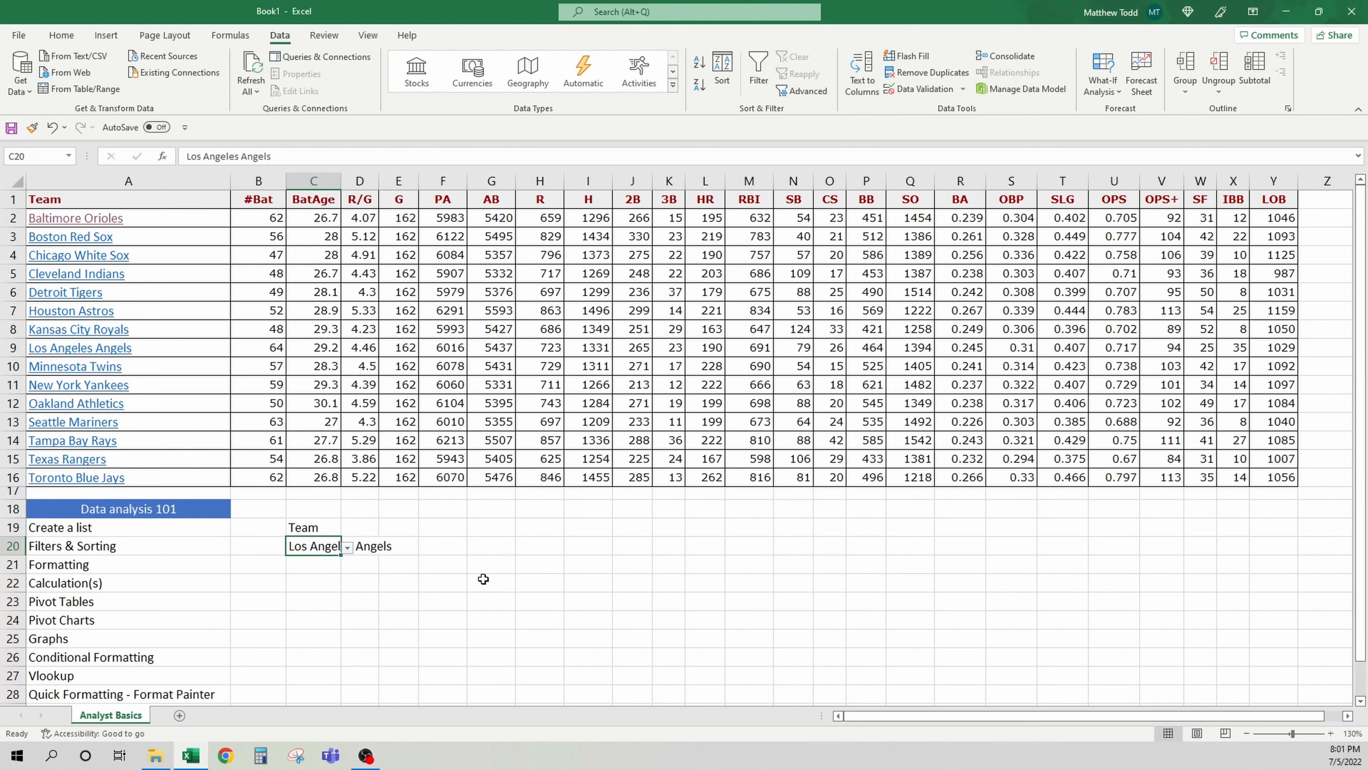
key("Delete")
left_click(347, 548)
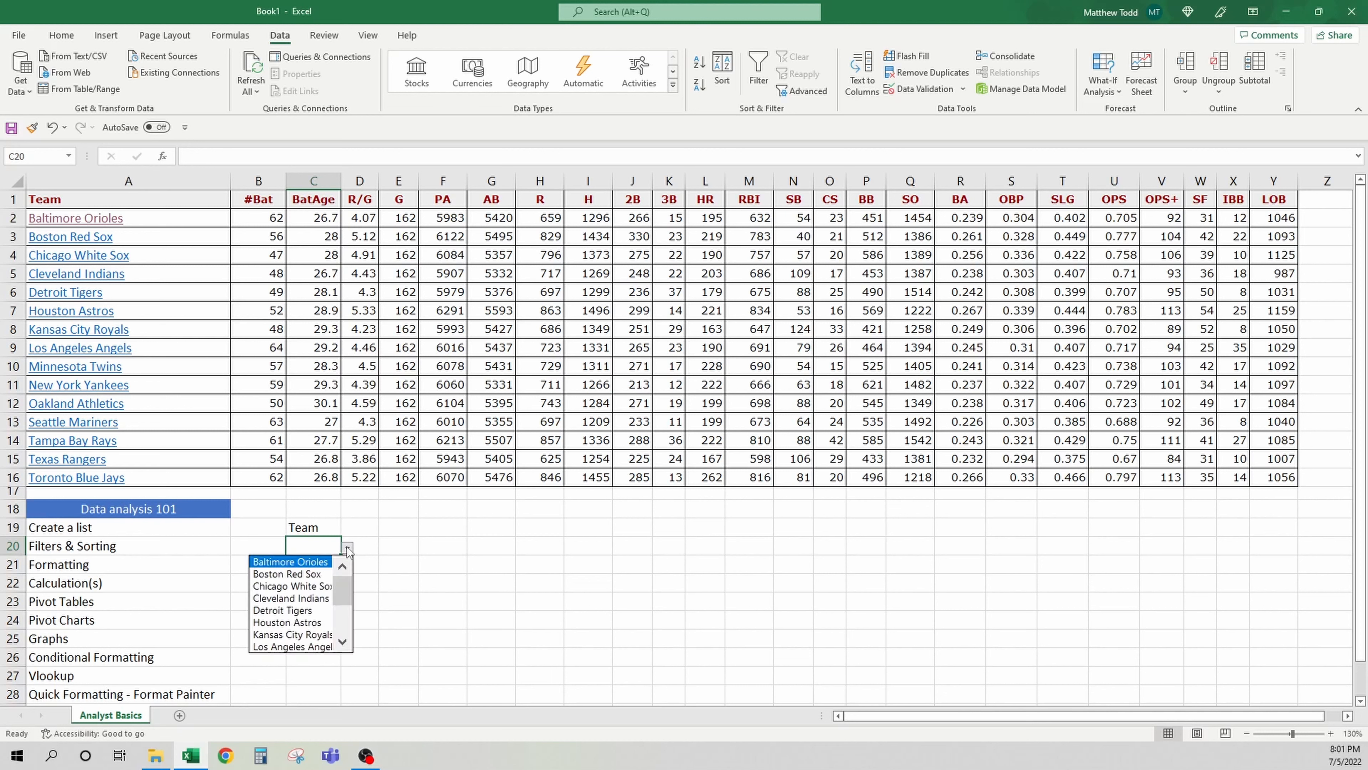
left_click(347, 548)
Select the header row A1:Y1 and turn on filters for the table
left_click(218, 547)
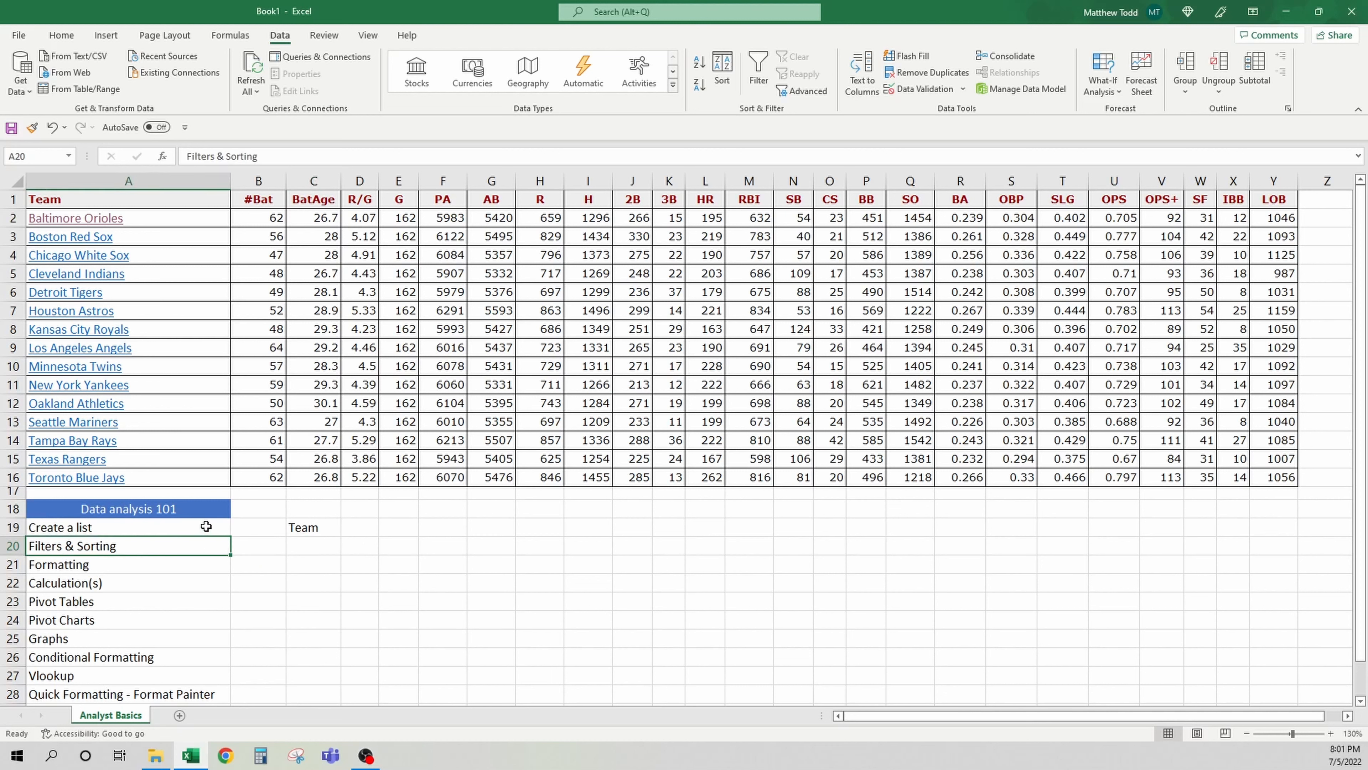
key("ctrl+Up")
key("ctrl+Up")
key("ctrl+Up")
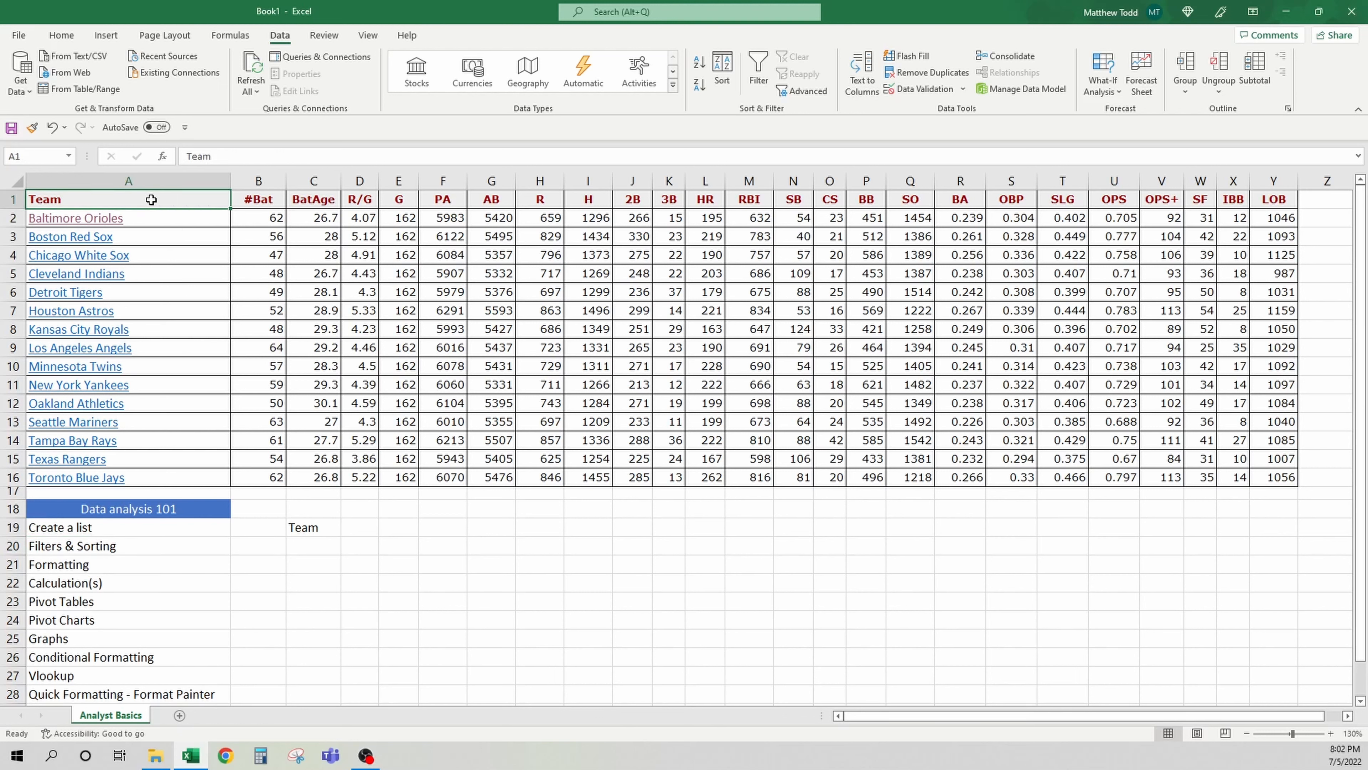
left_click_drag(152, 200, 1250, 197)
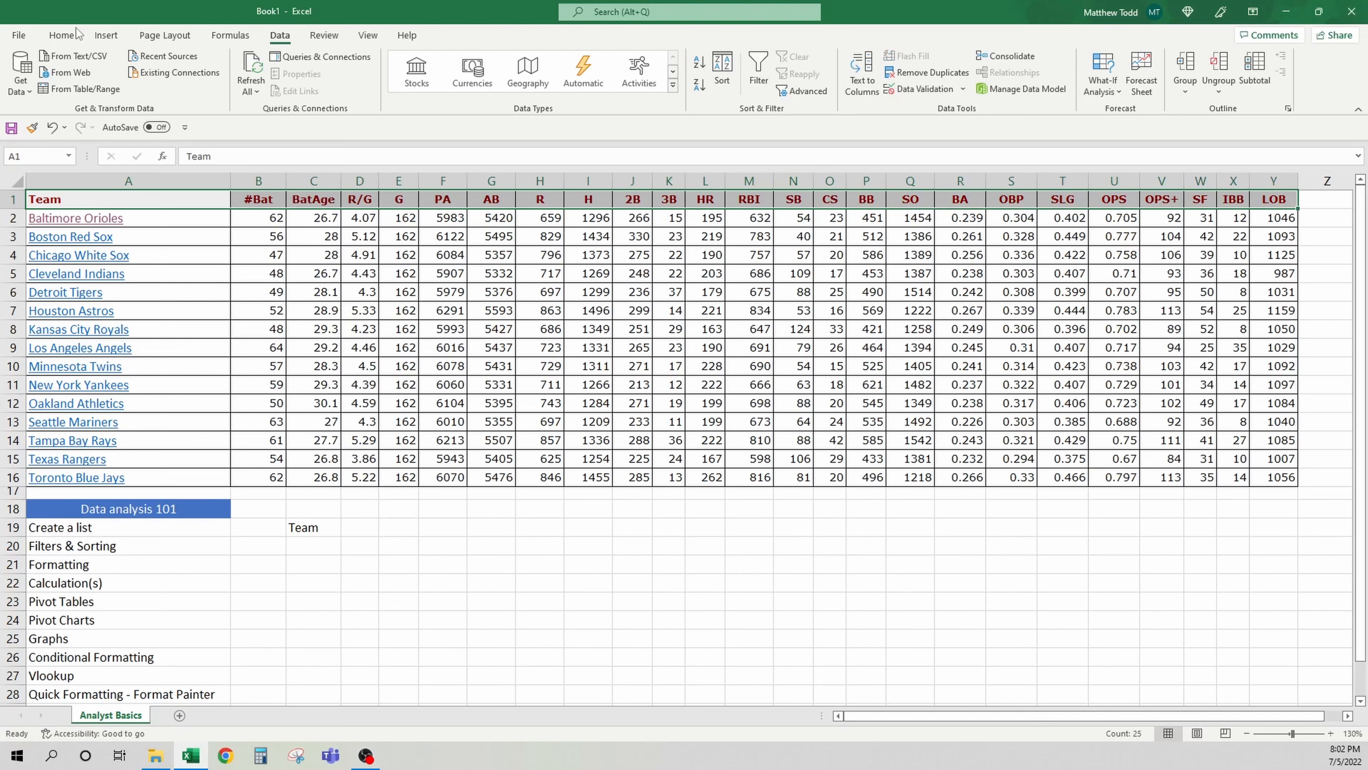
left_click(62, 34)
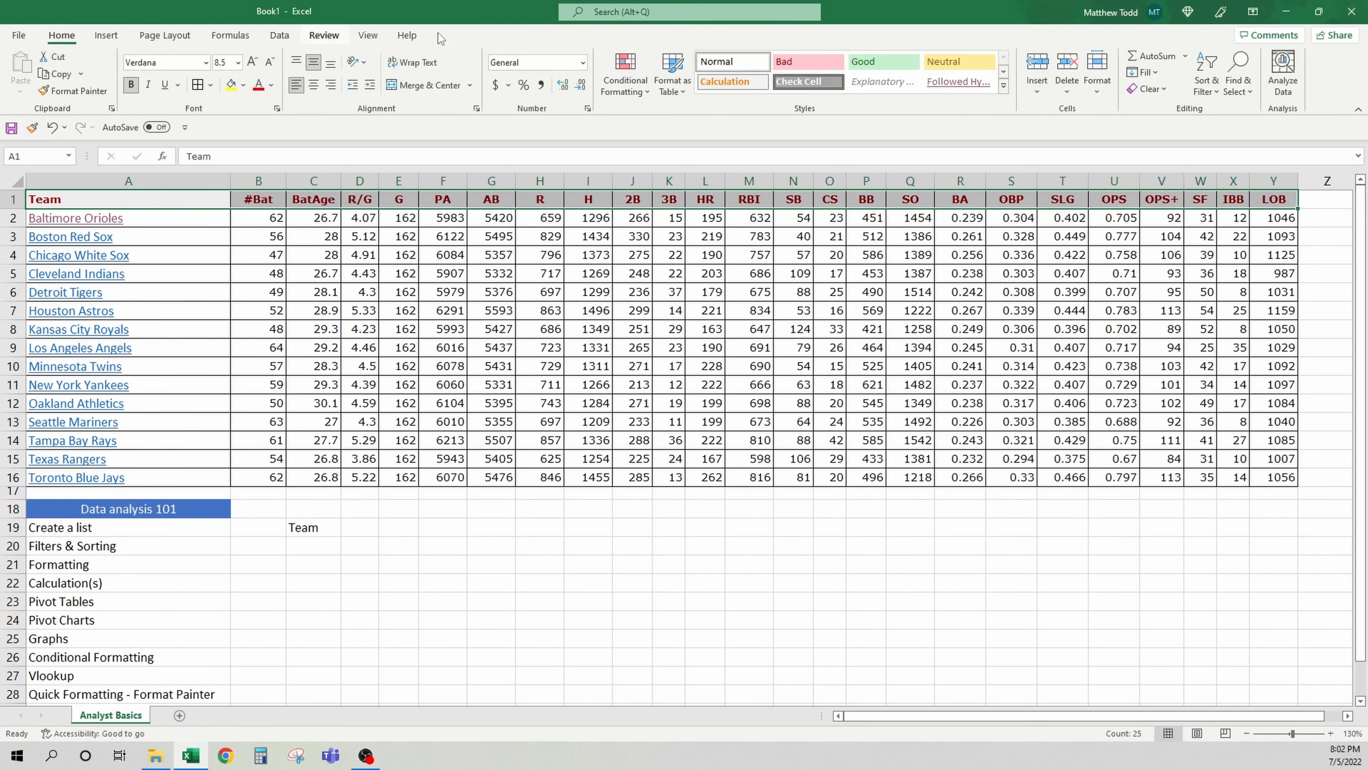
left_click(1212, 85)
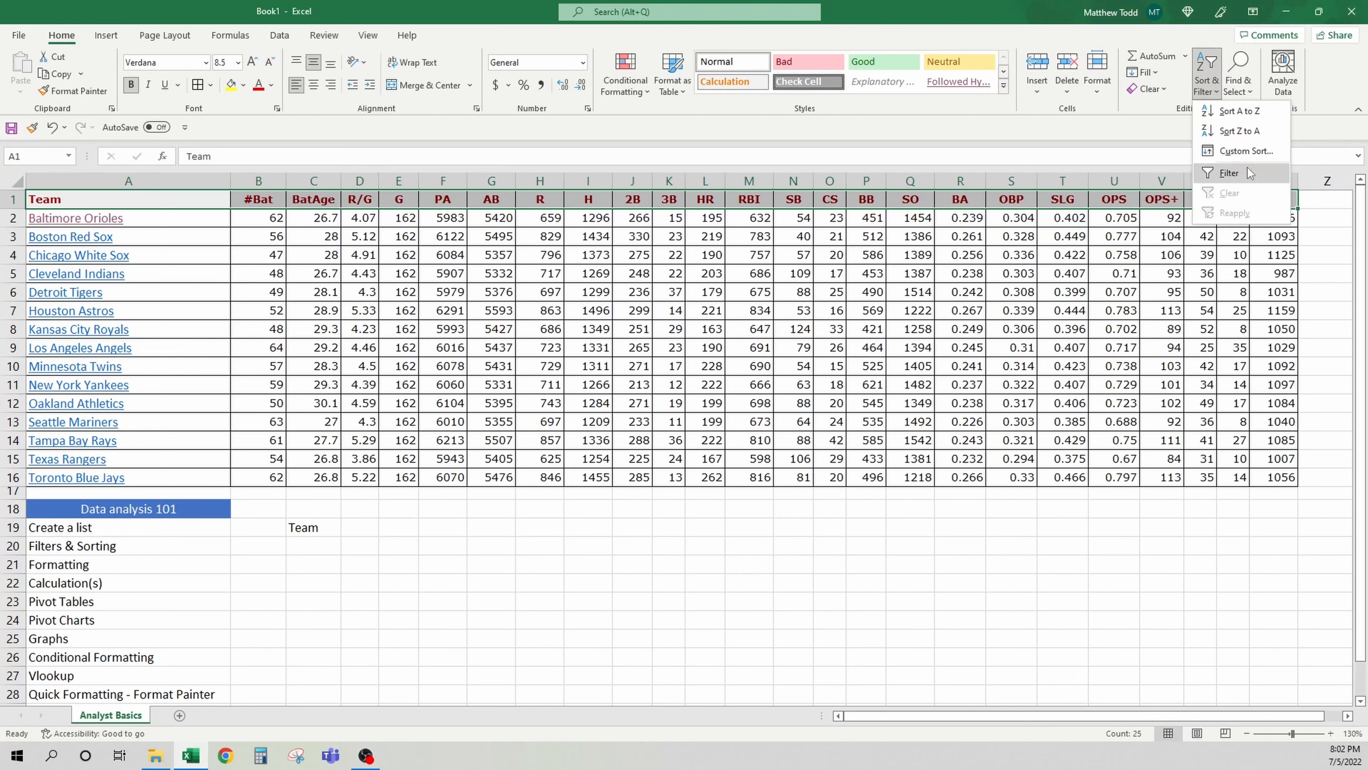
left_click(1229, 172)
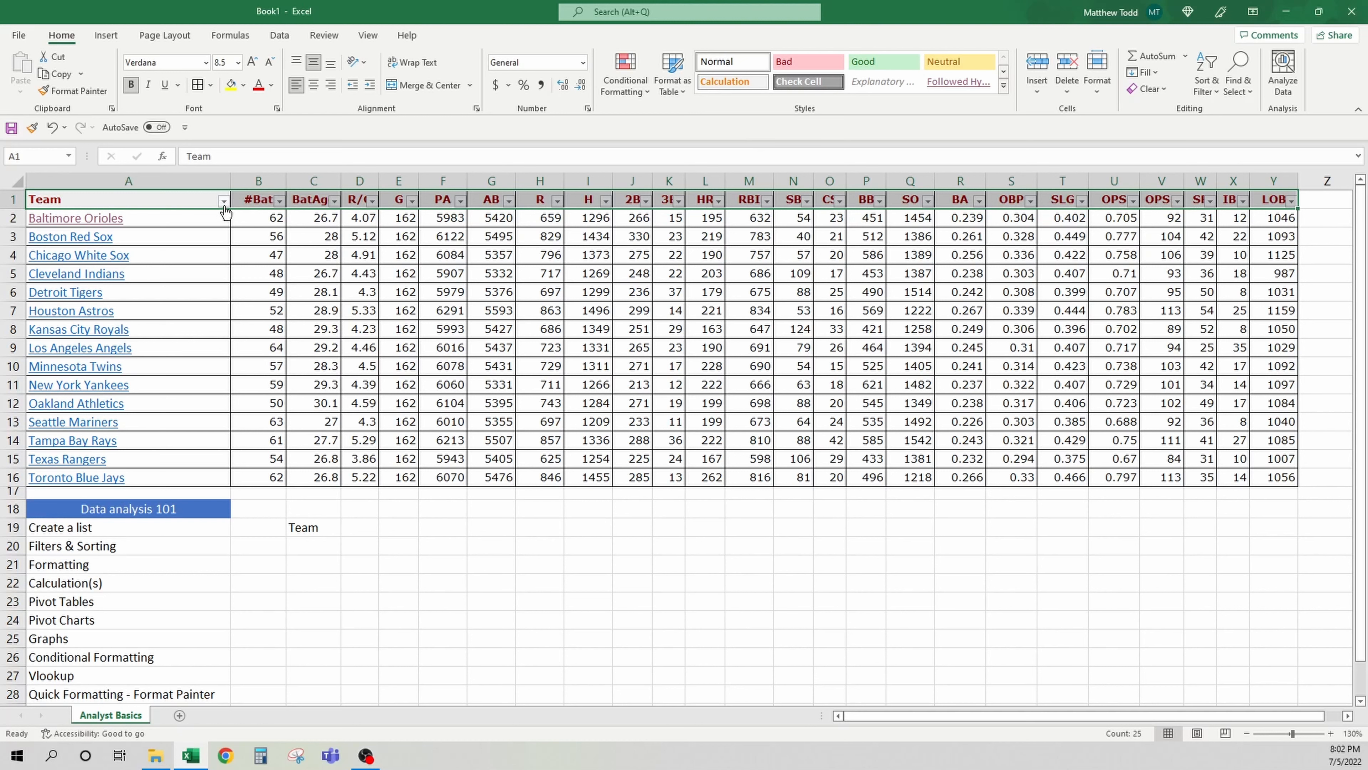
left_click(312, 254)
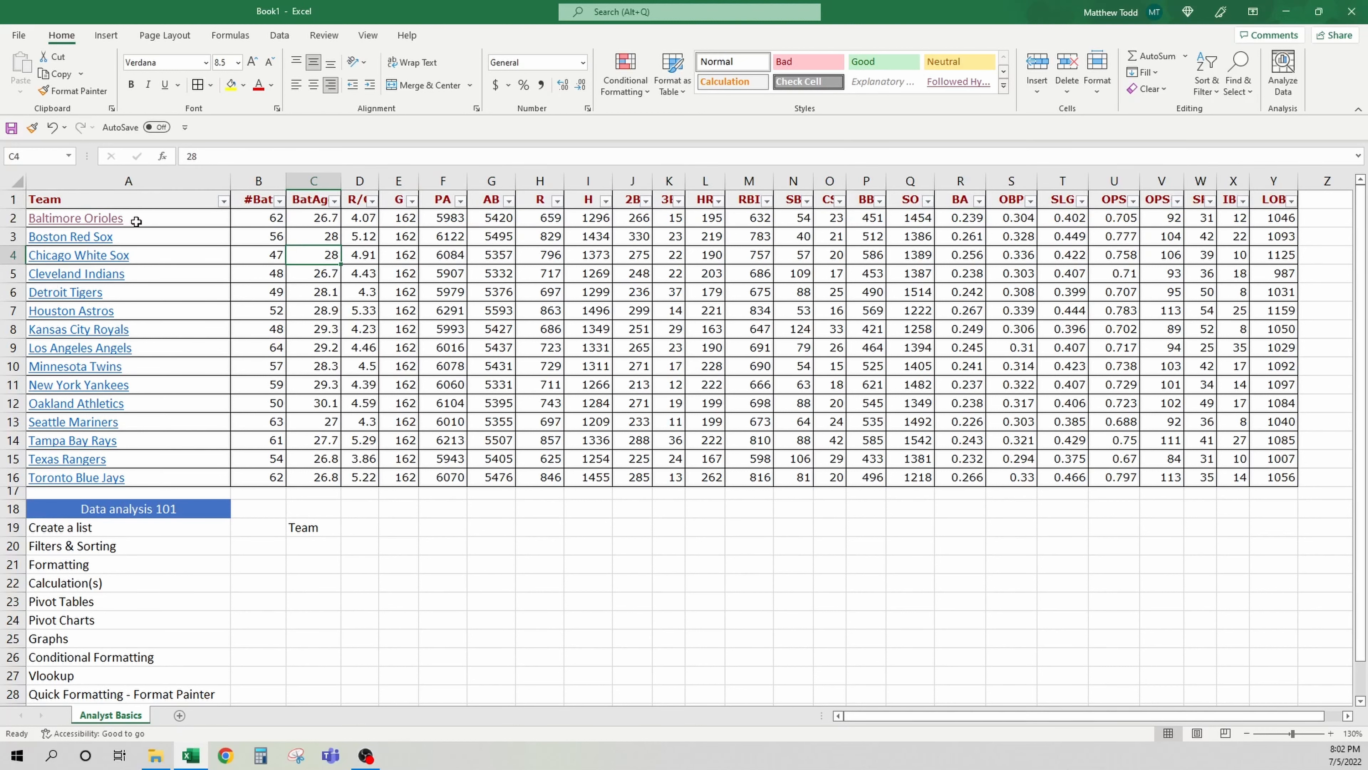
left_click(141, 237)
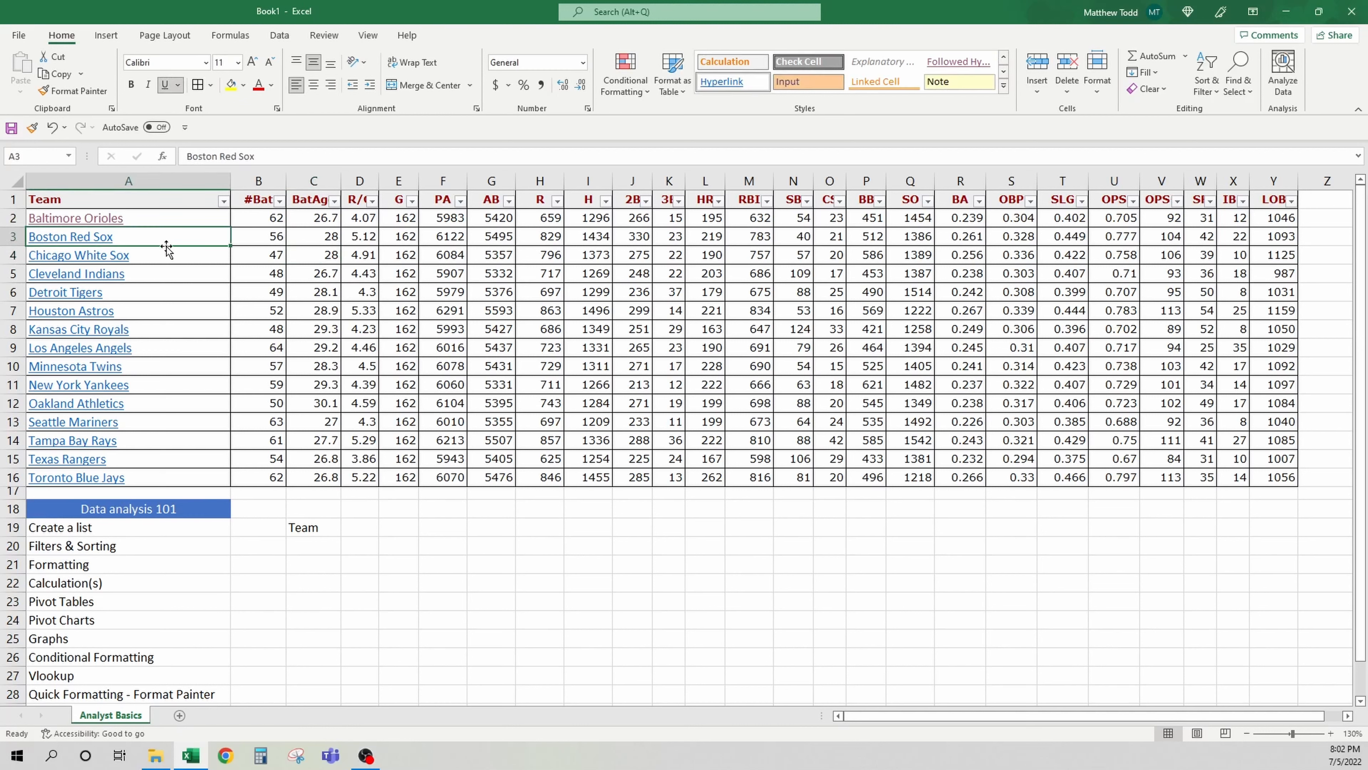
left_click(166, 251)
Filter the Team column to show only teams matching the search "sox"
left_click(223, 200)
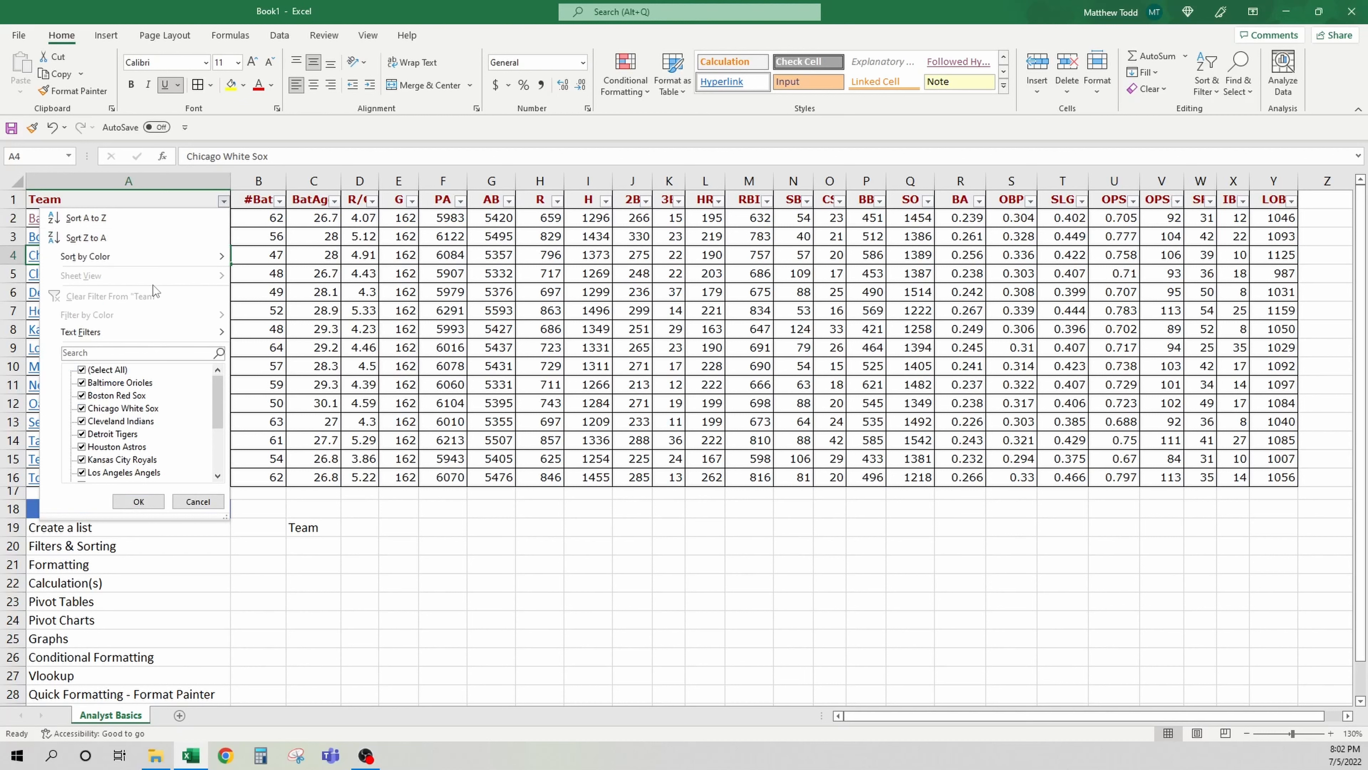
left_click(143, 350)
type("sox")
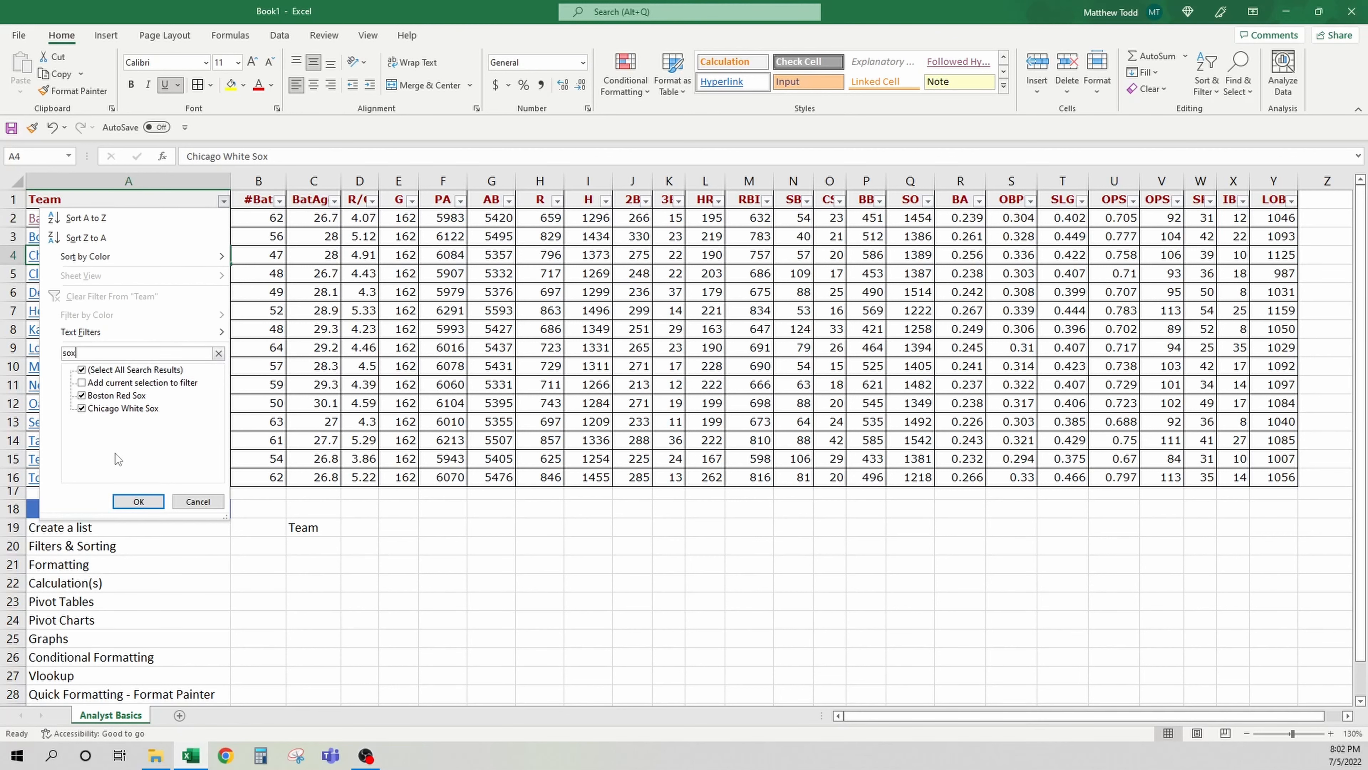
left_click(138, 501)
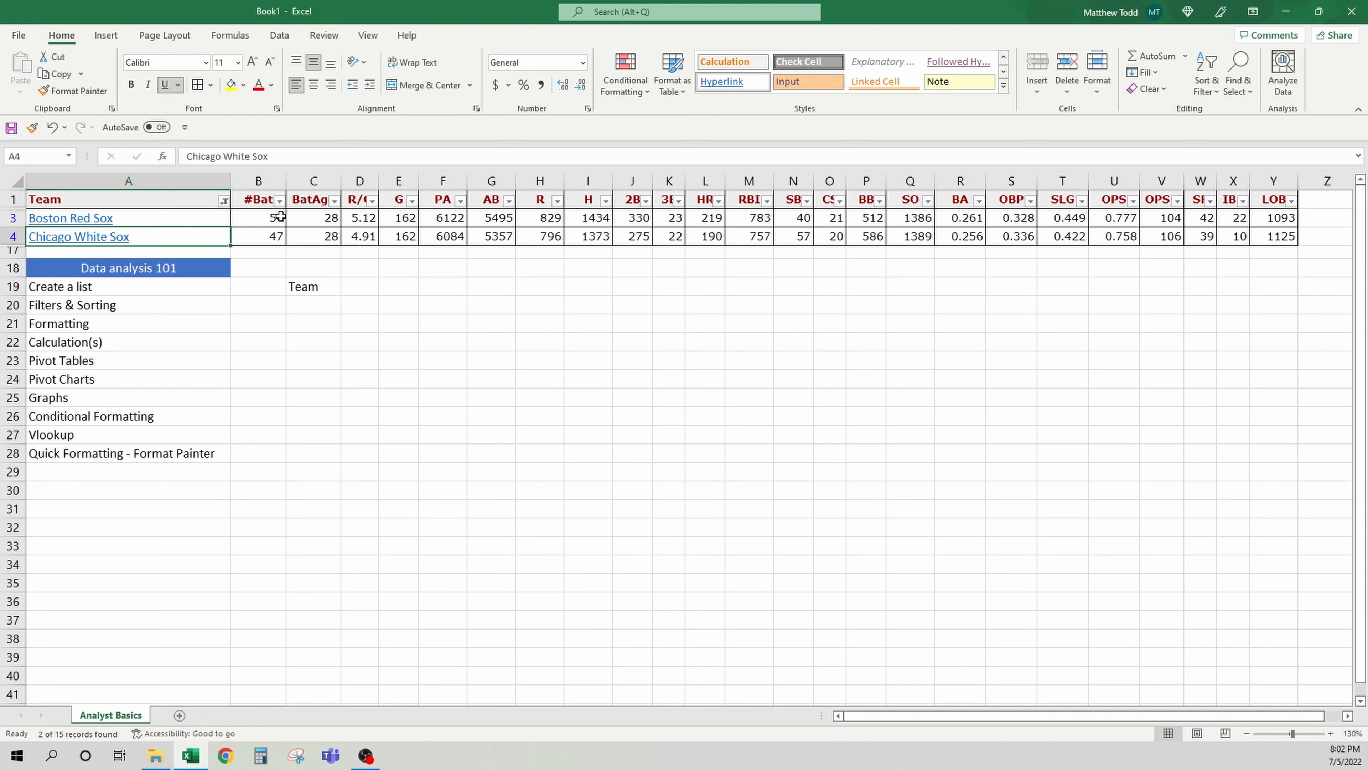
Clear the filter from the Team column
left_click_drag(281, 216, 1269, 236)
left_click(272, 324)
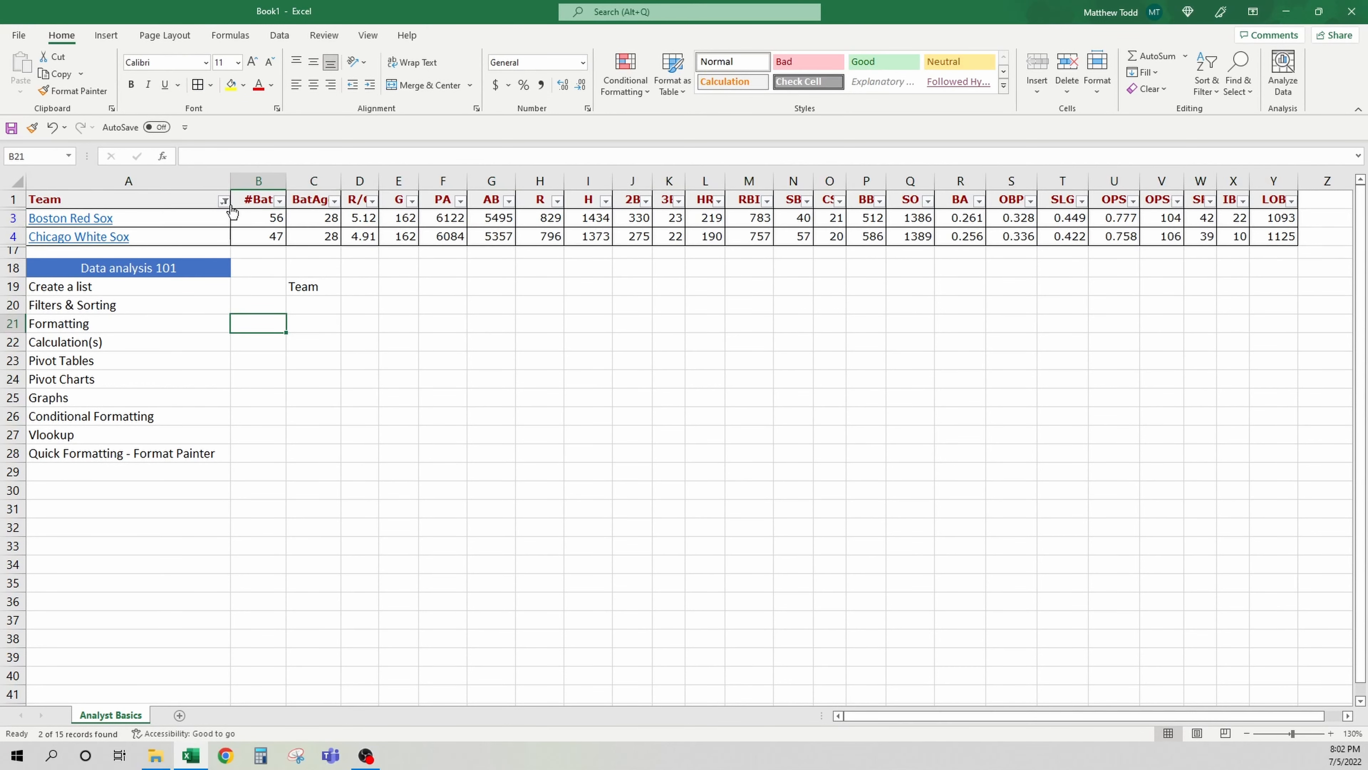
left_click(223, 201)
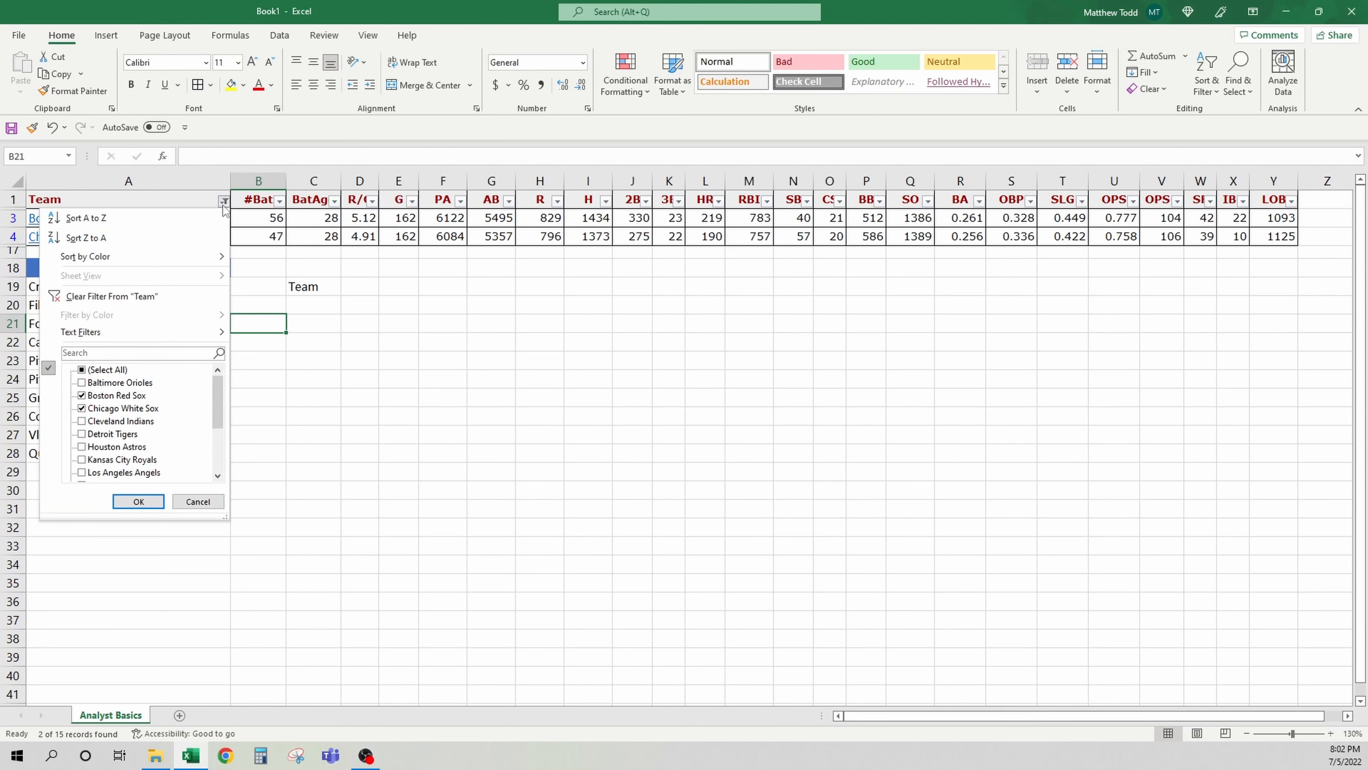
left_click(224, 208)
left_click(223, 203)
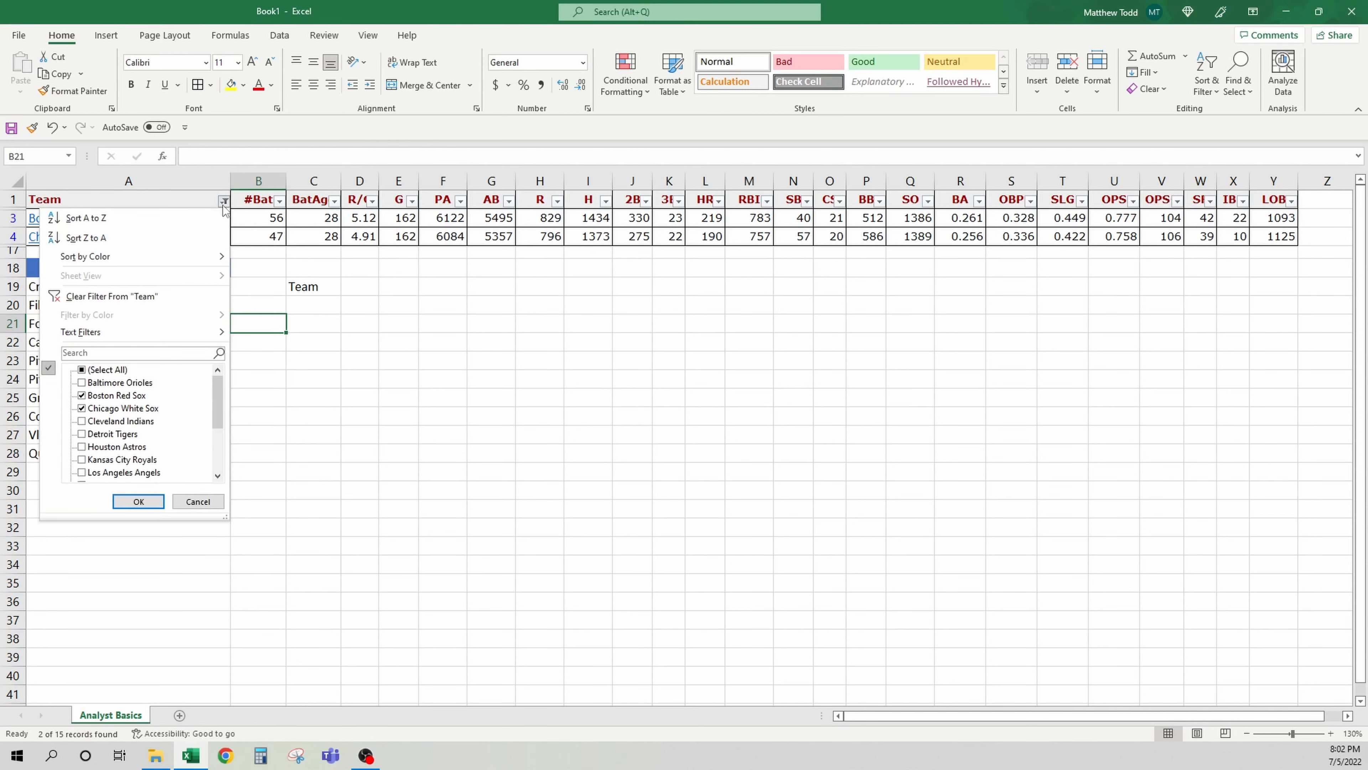
left_click(176, 302)
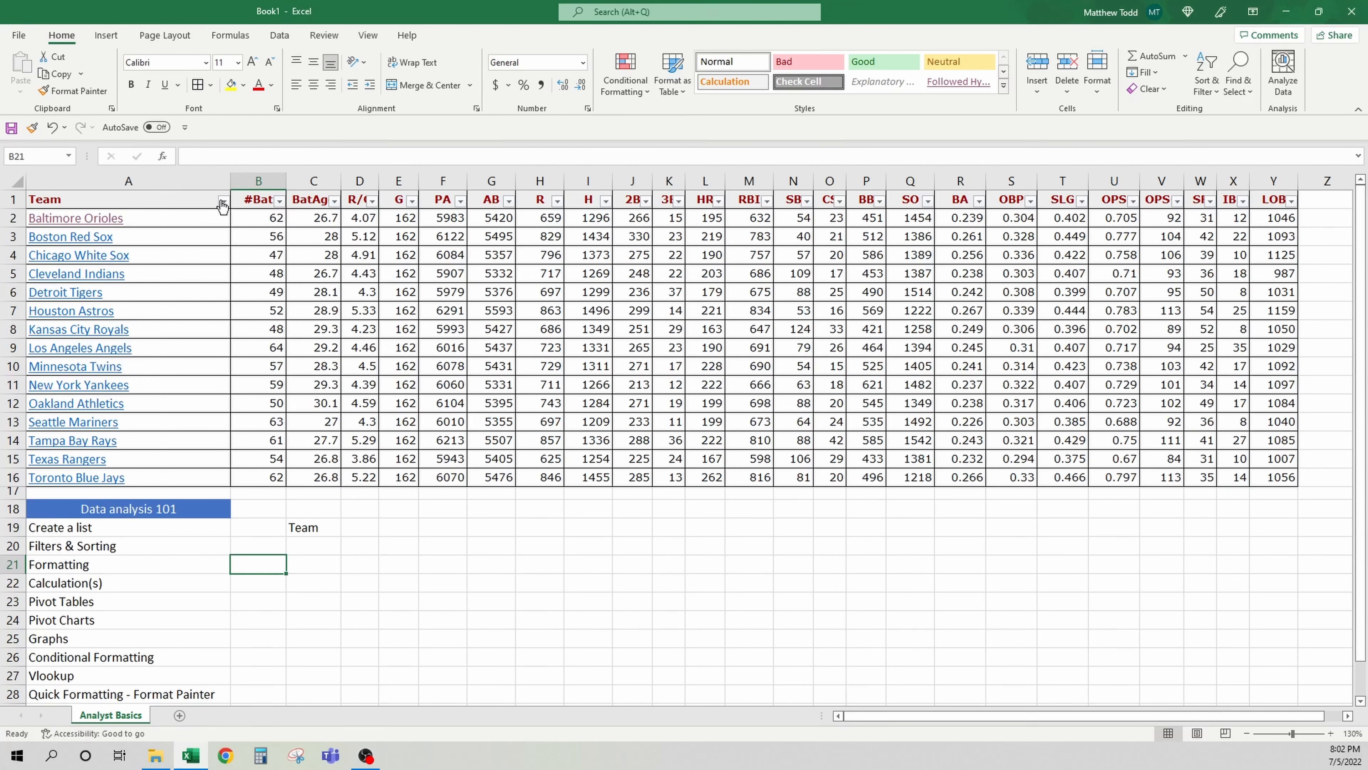
Sort the table by team name A to Z, then Z to A
left_click(197, 210)
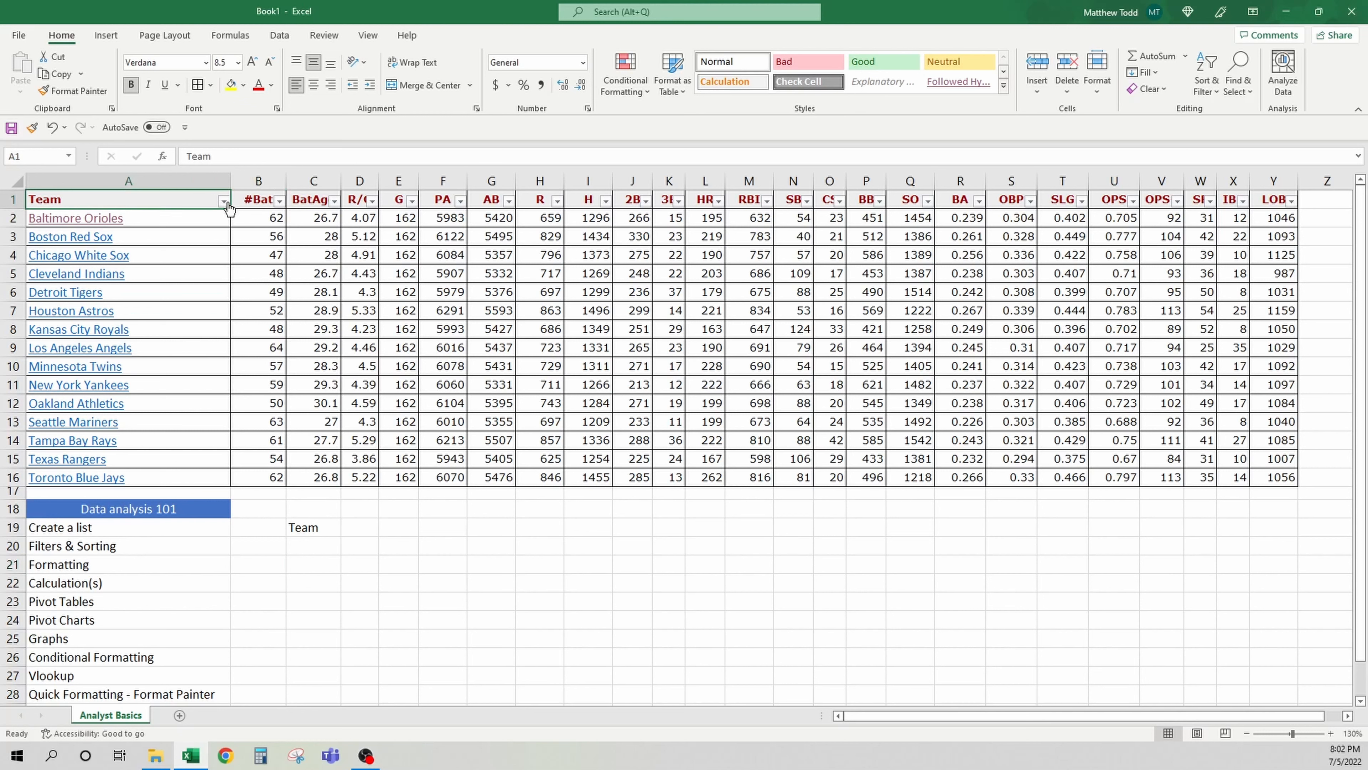
left_click(223, 200)
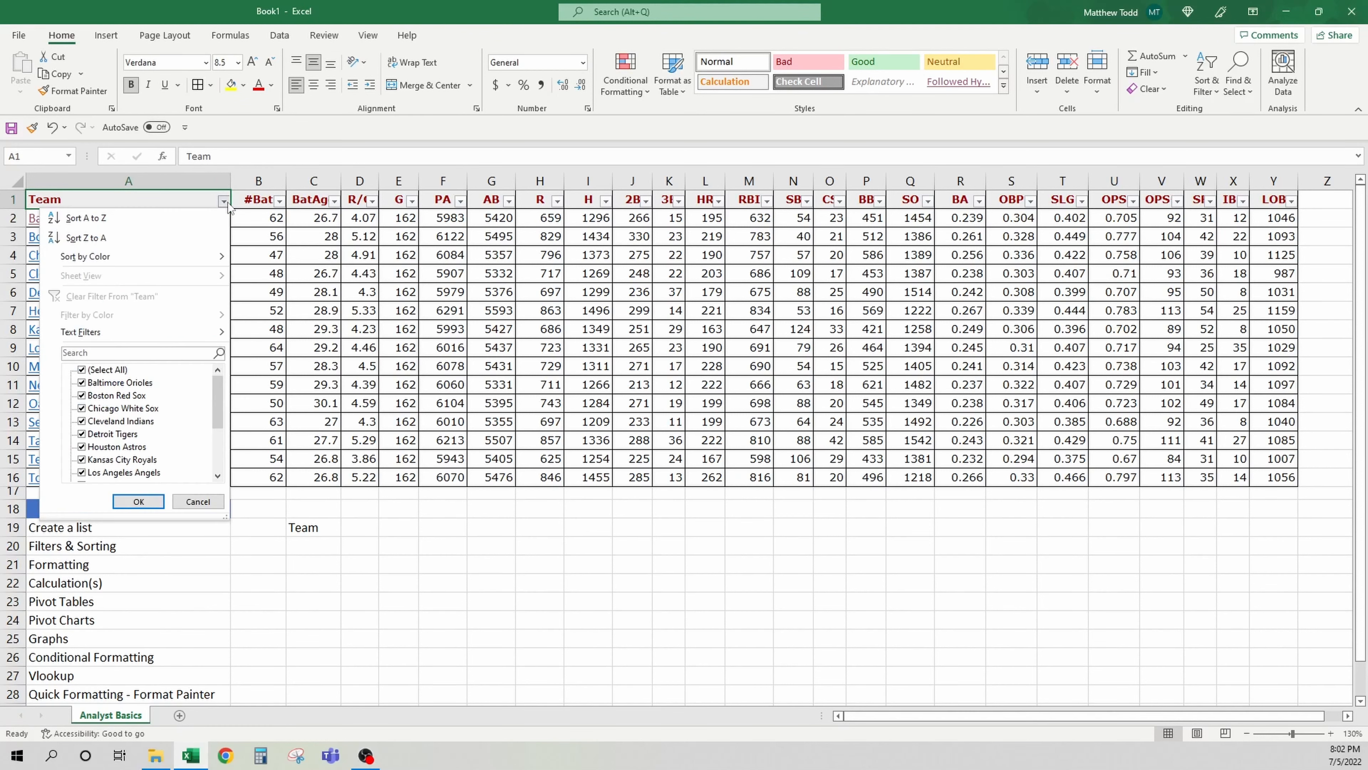
left_click(181, 214)
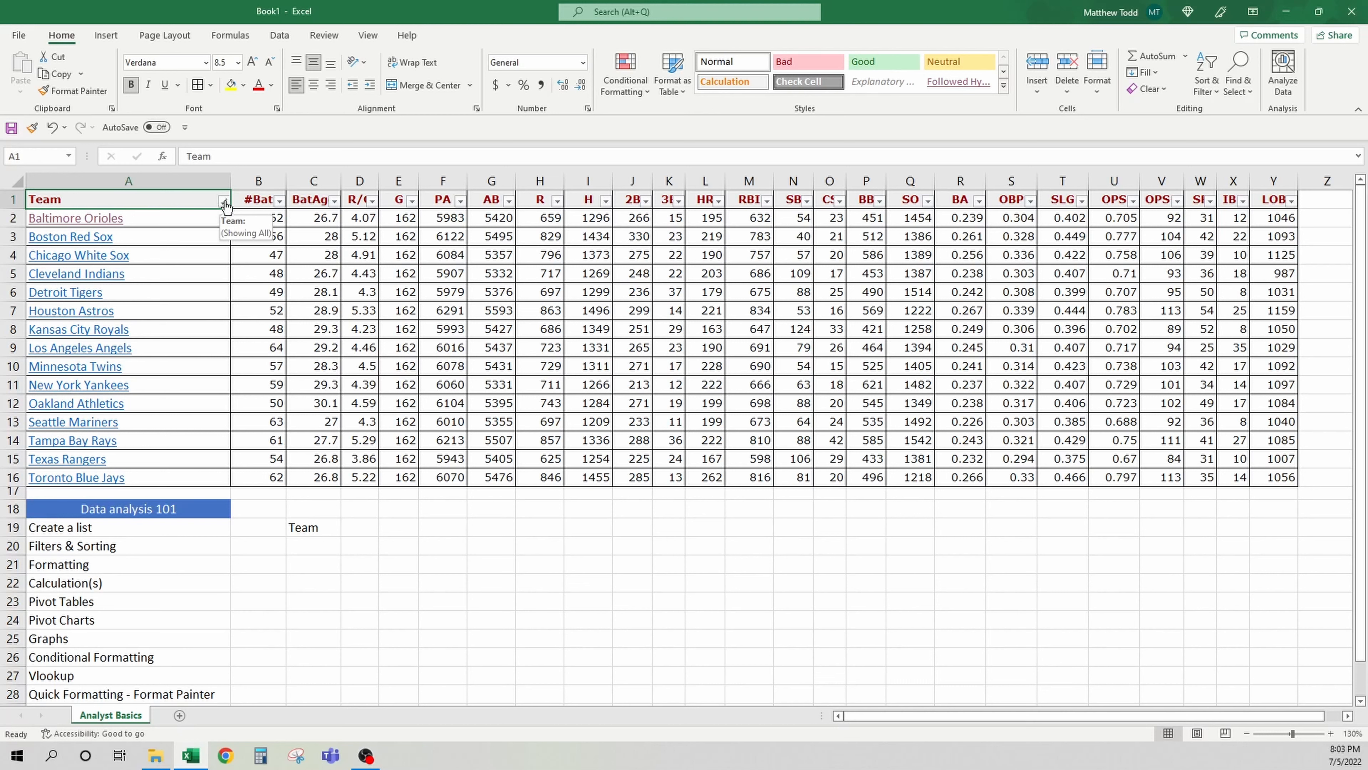
left_click(223, 202)
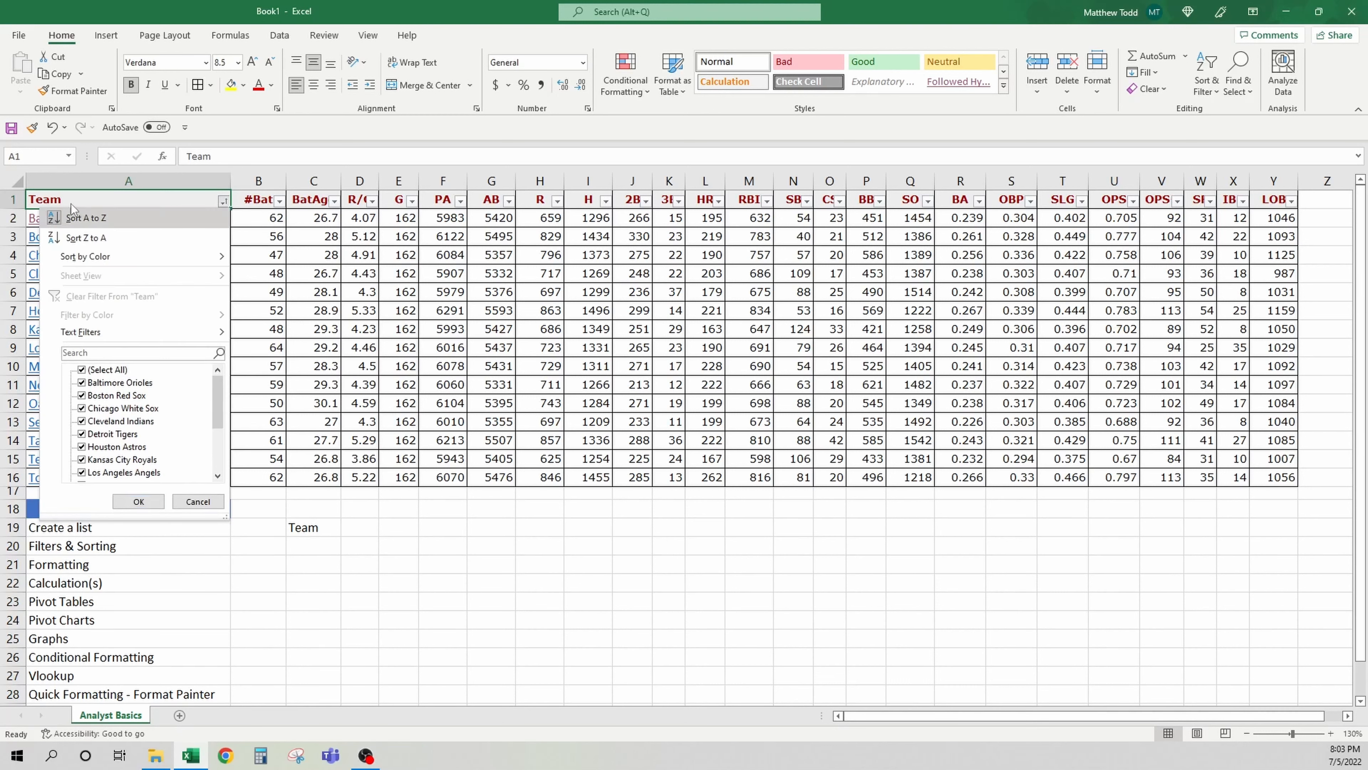
left_click(116, 238)
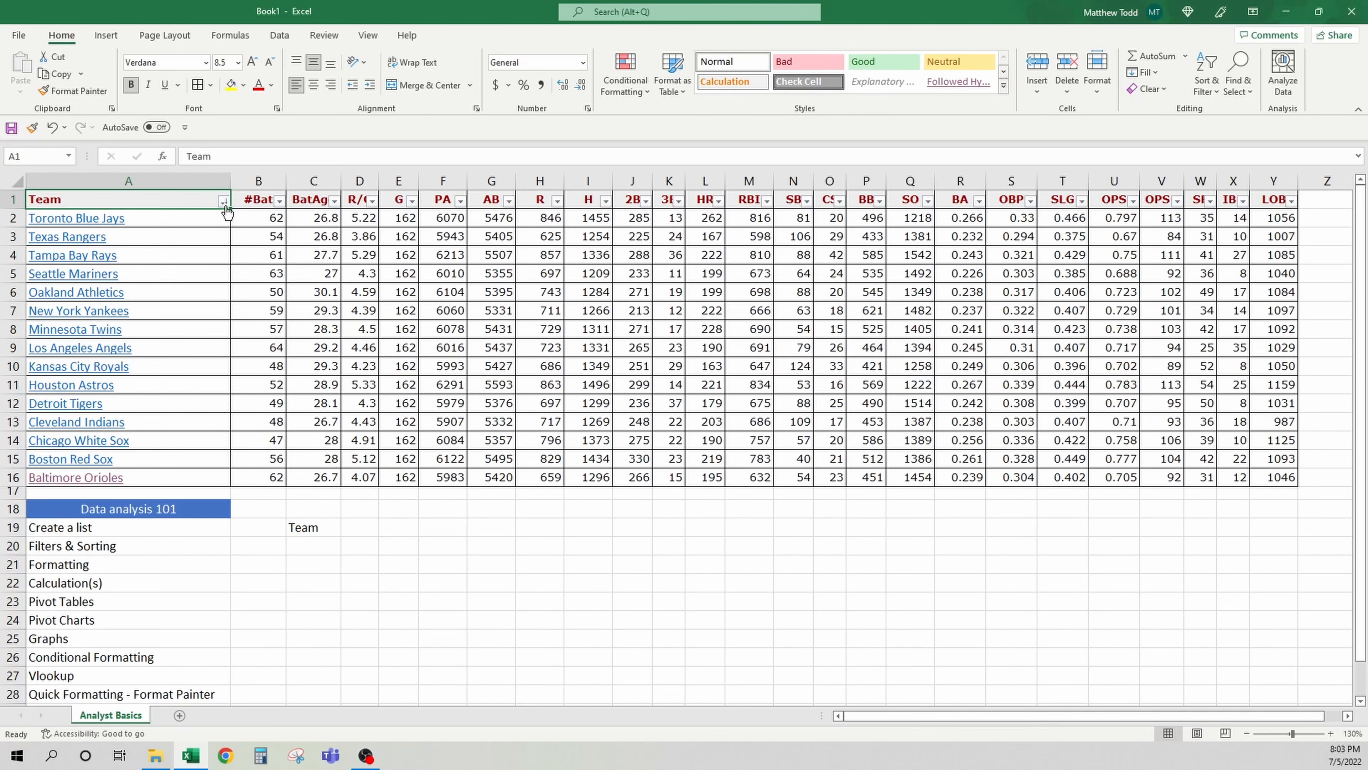
Sort the table by the #Bat column from largest to smallest
left_click(280, 201)
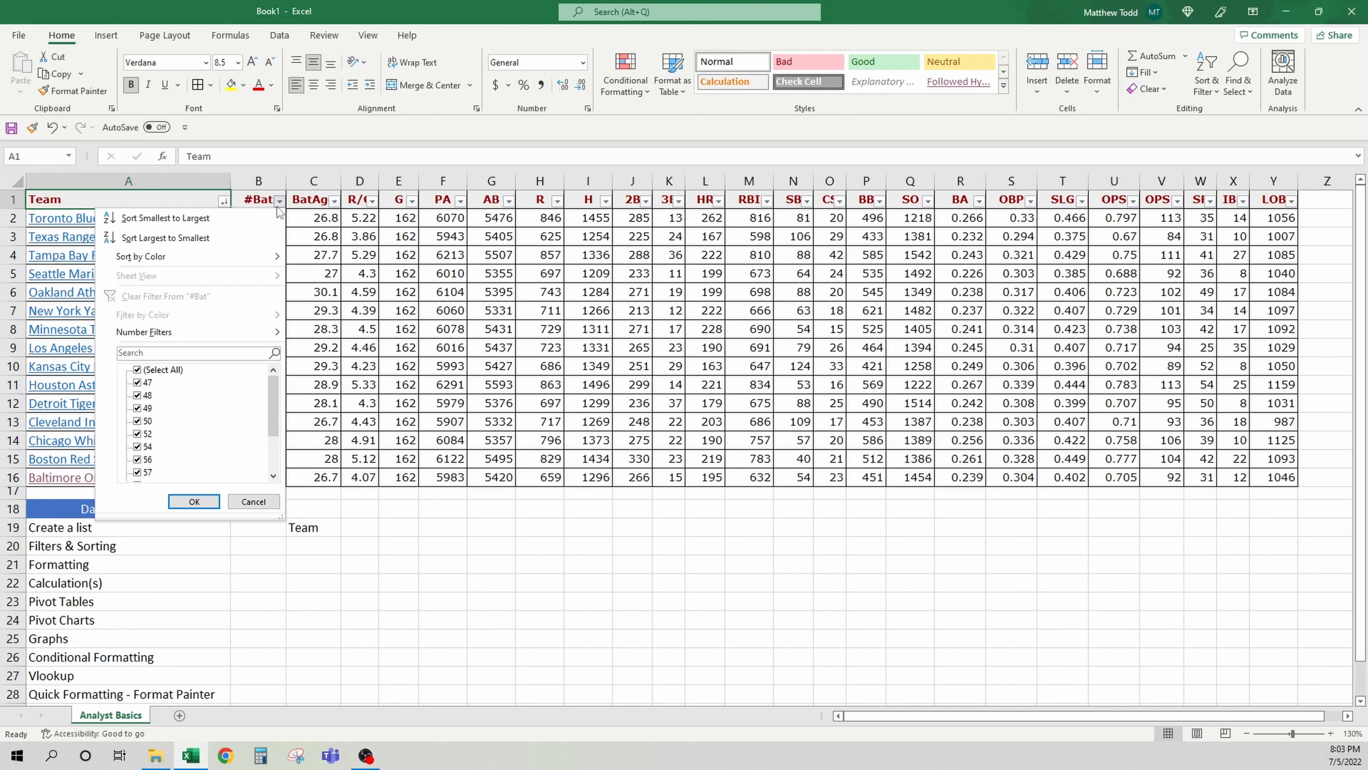
left_click(226, 234)
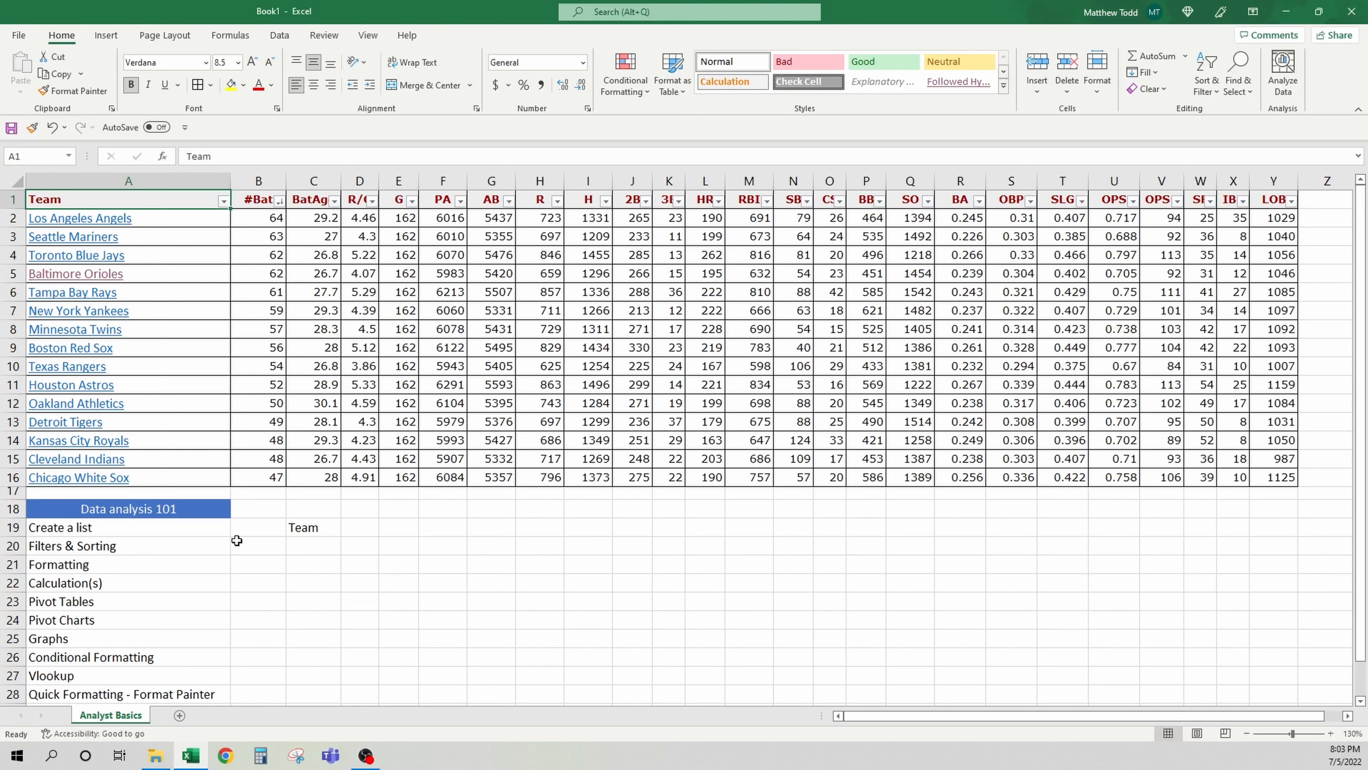
left_click(230, 564)
left_click(235, 564)
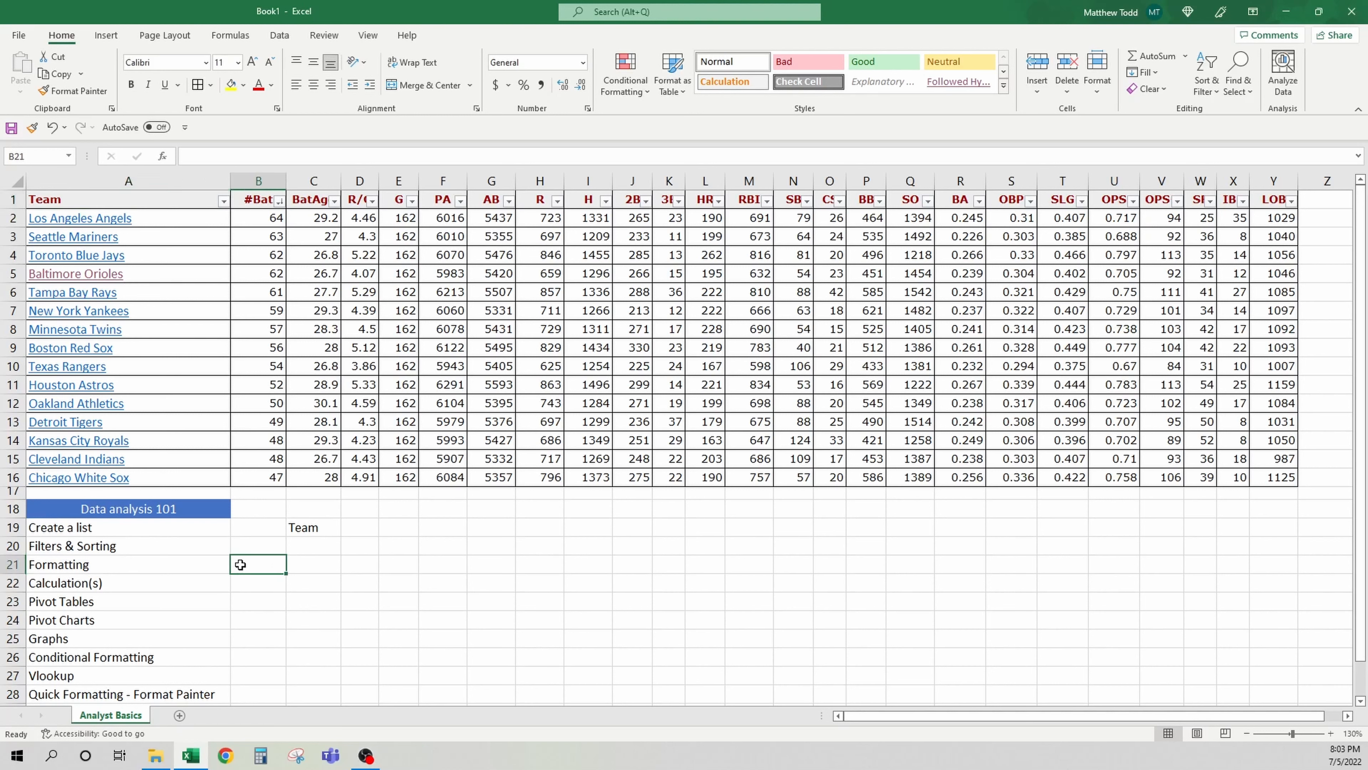
left_click(213, 217)
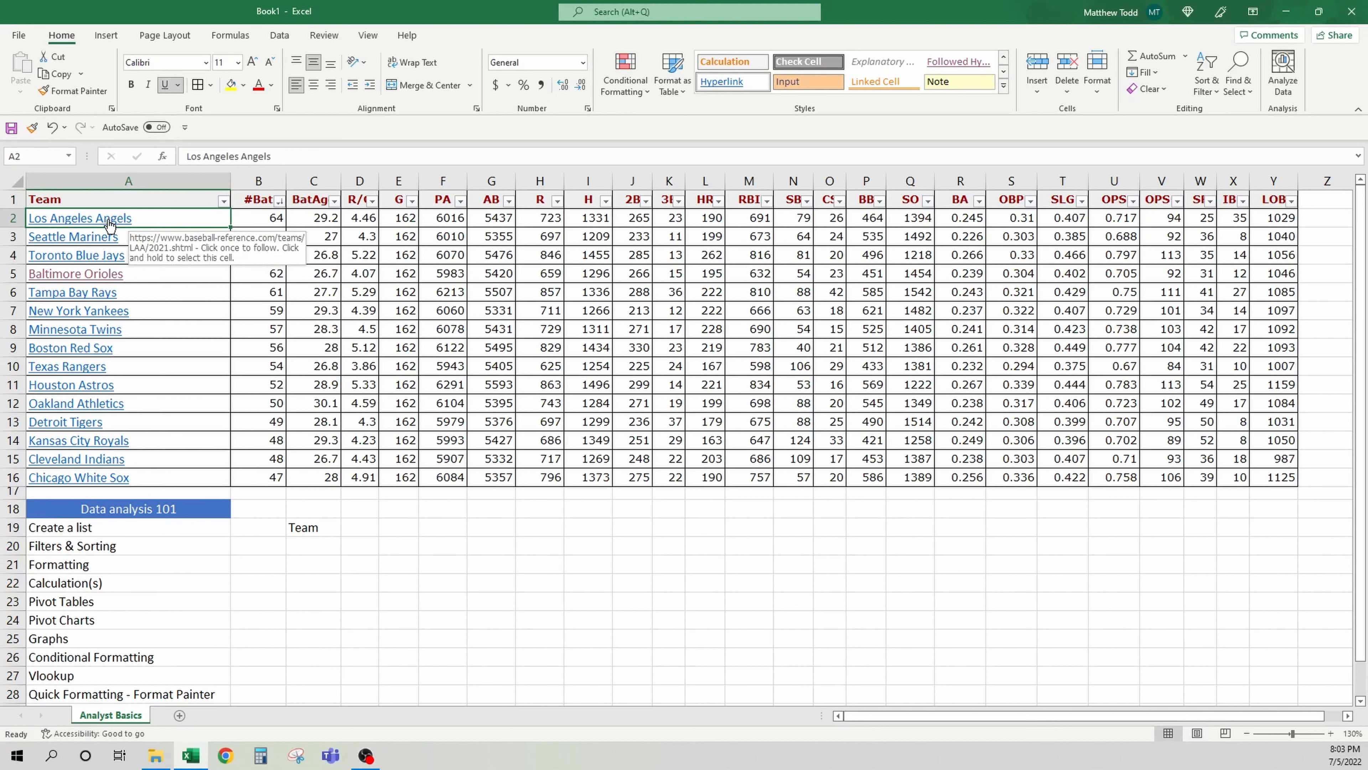
Look through the Format Cells dialog tabs for the Los Angeles Angels cell without applying changes
right_click(145, 218)
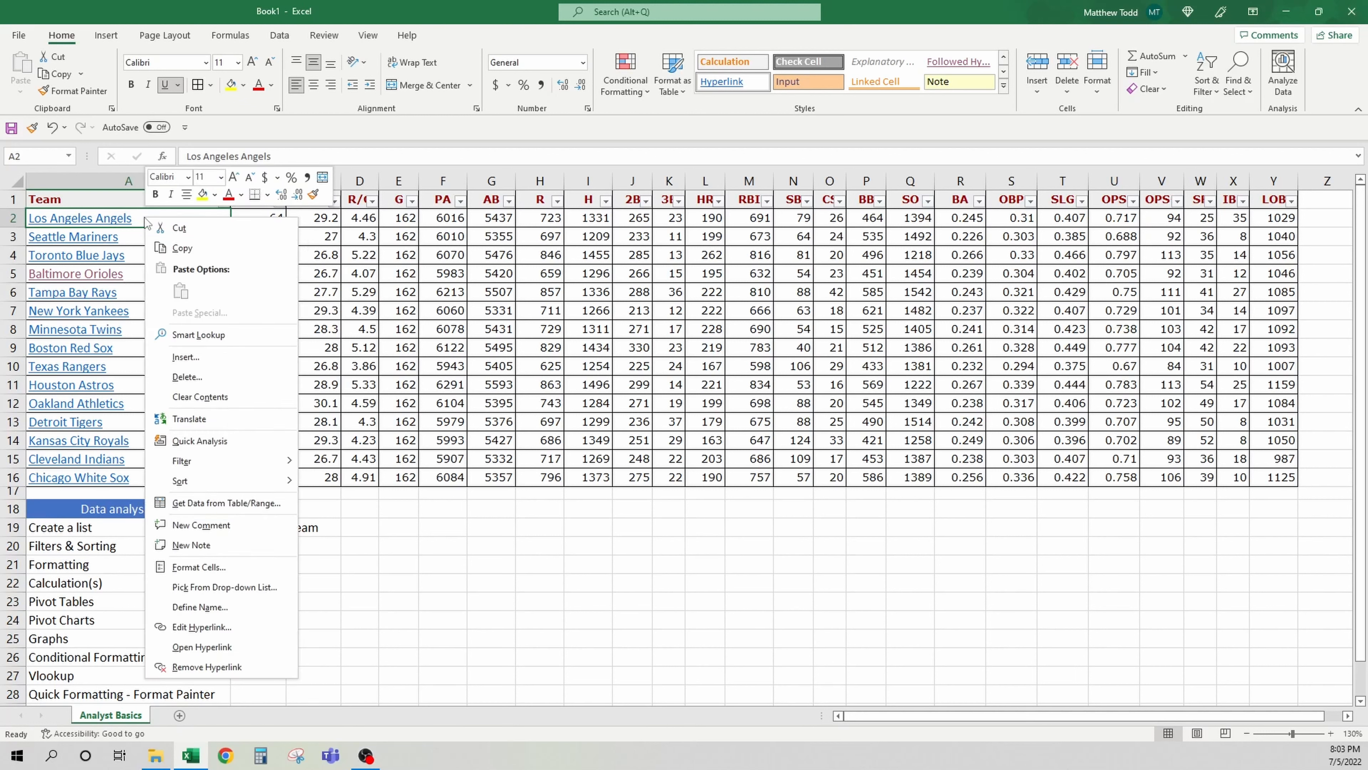
left_click(230, 567)
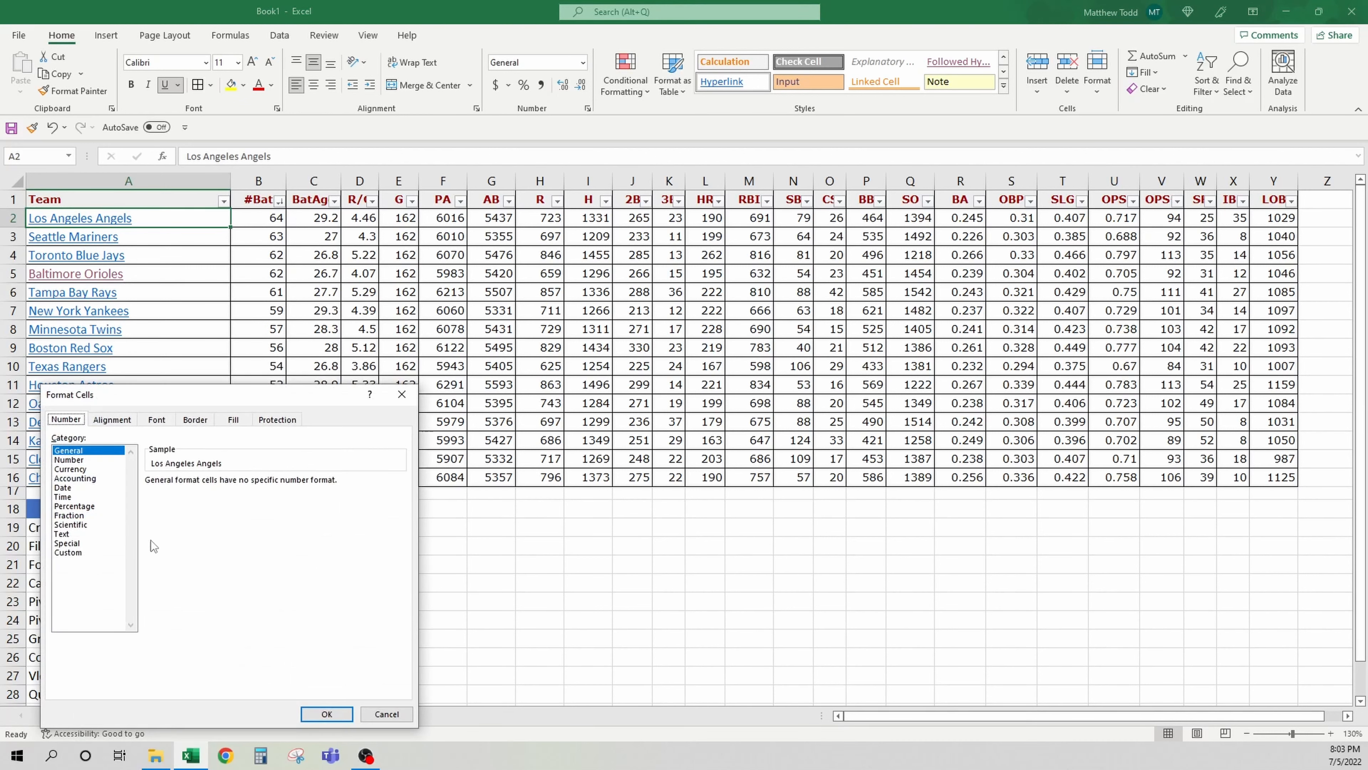
left_click(100, 425)
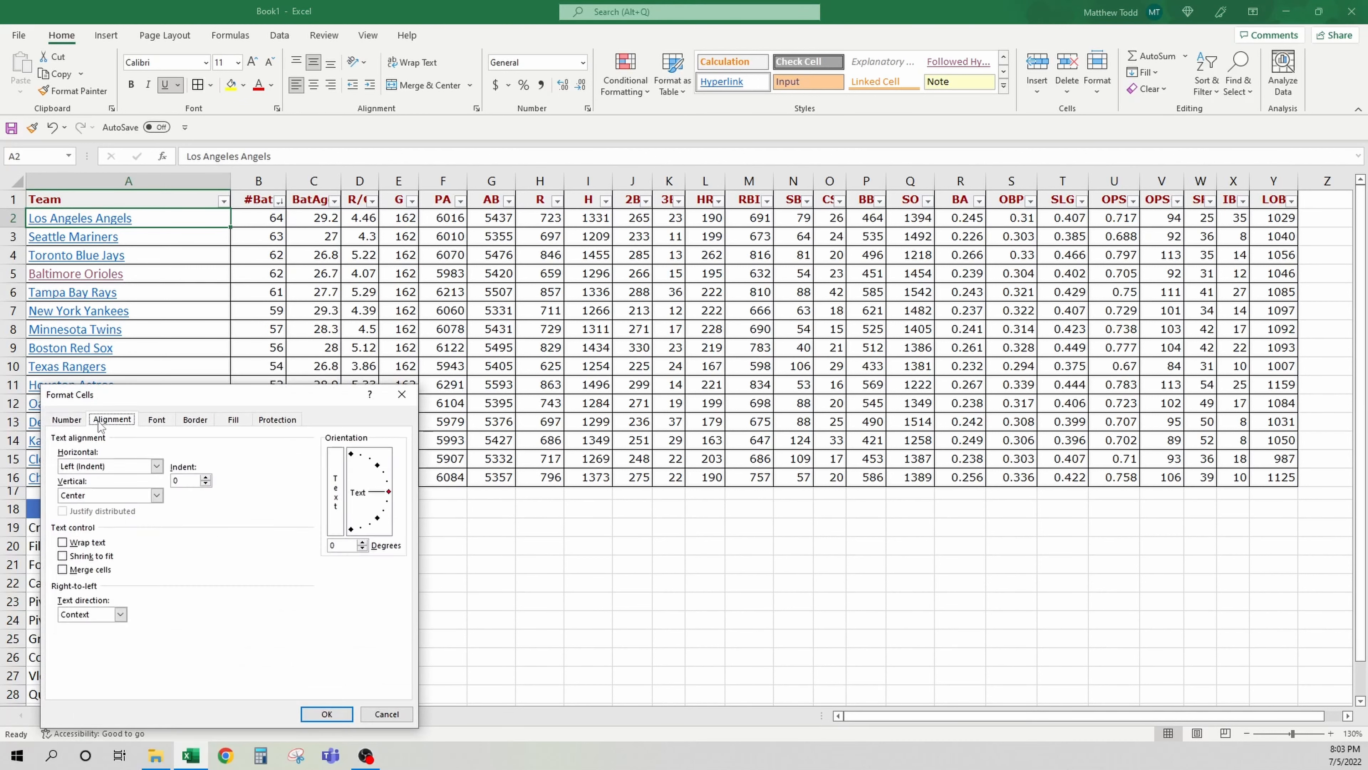
left_click(157, 423)
left_click(194, 423)
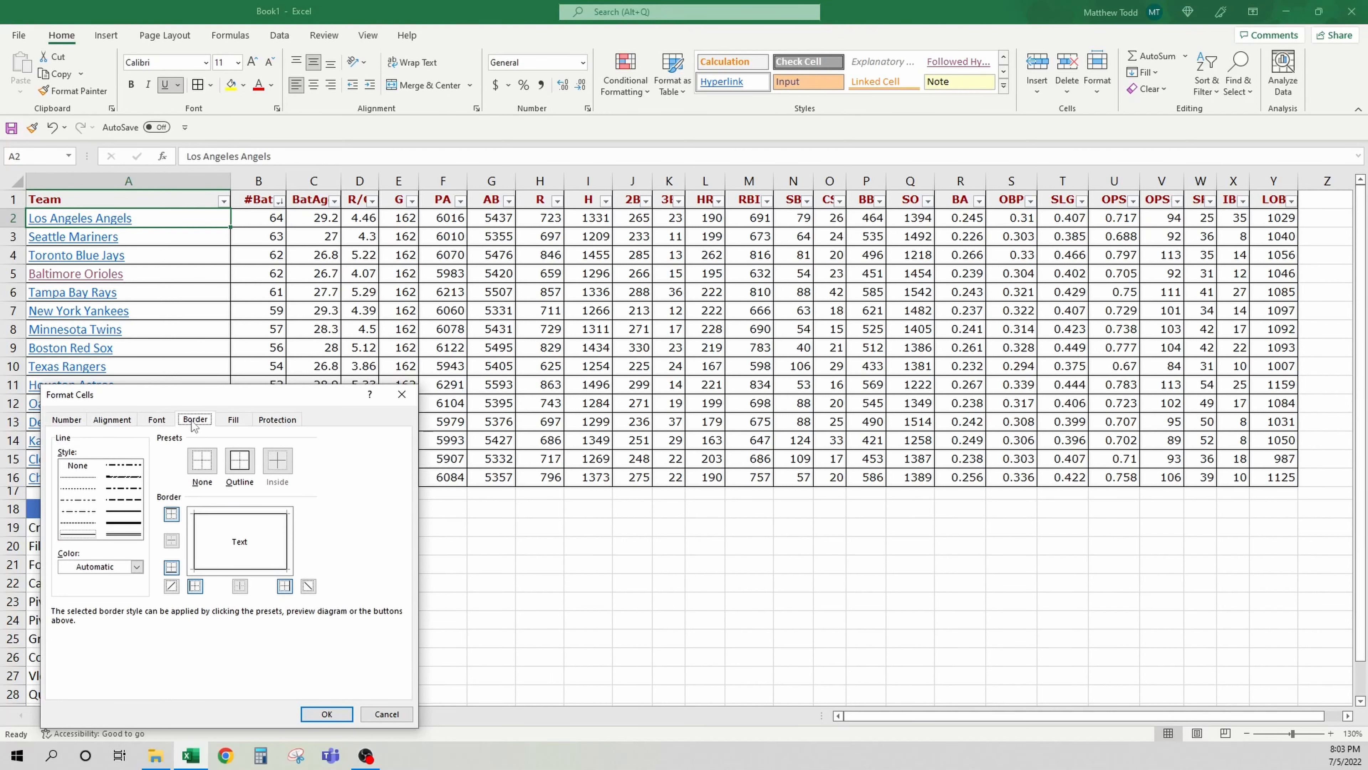
left_click(234, 422)
left_click(284, 423)
left_click(75, 421)
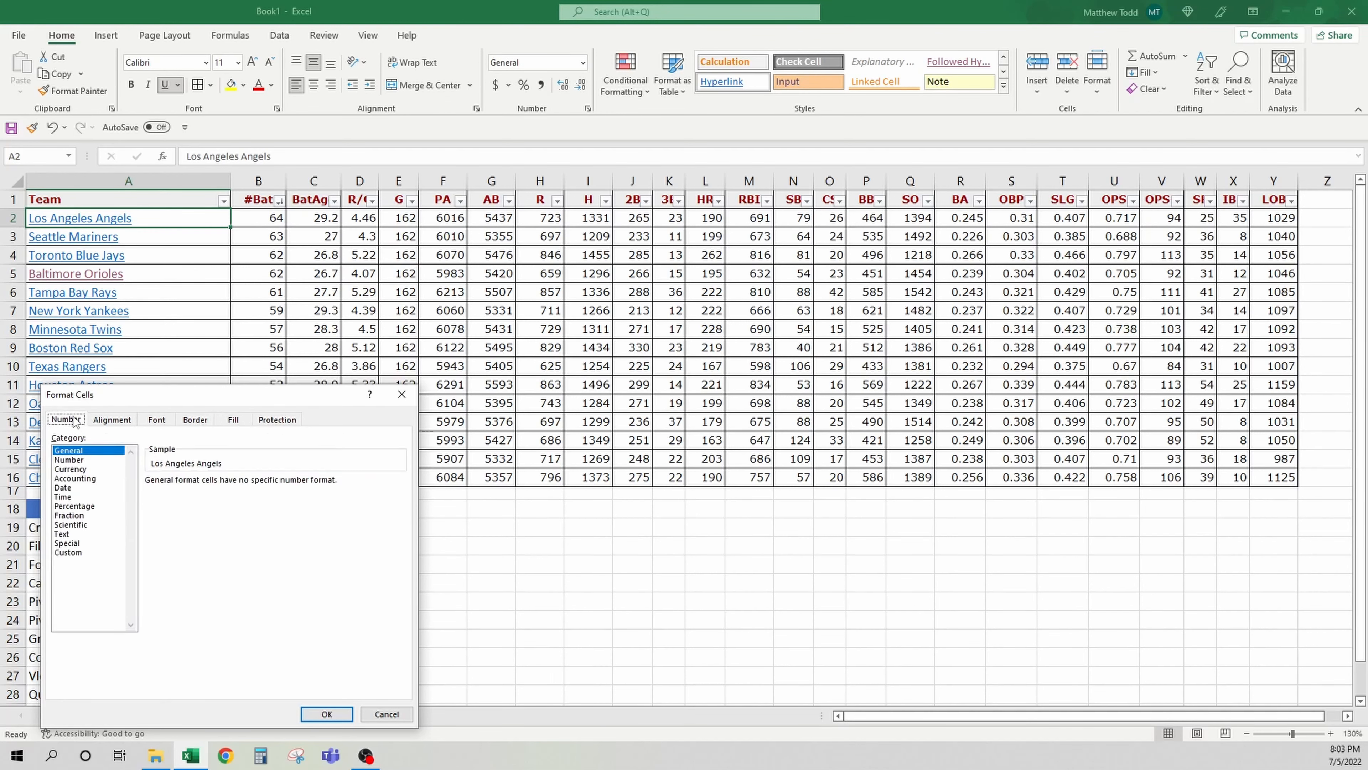
left_click(386, 713)
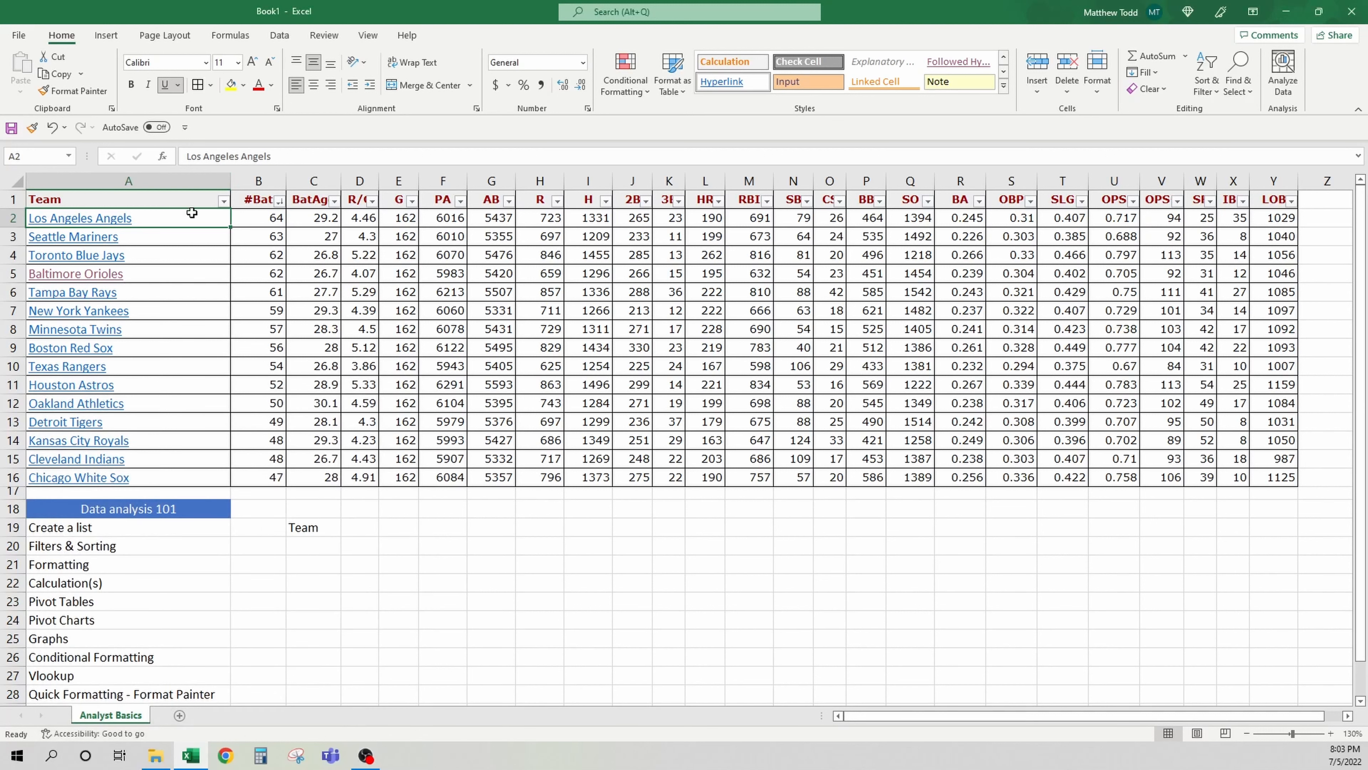
Remove the hyperlink from the Los Angeles Angels cell
right_click(173, 220)
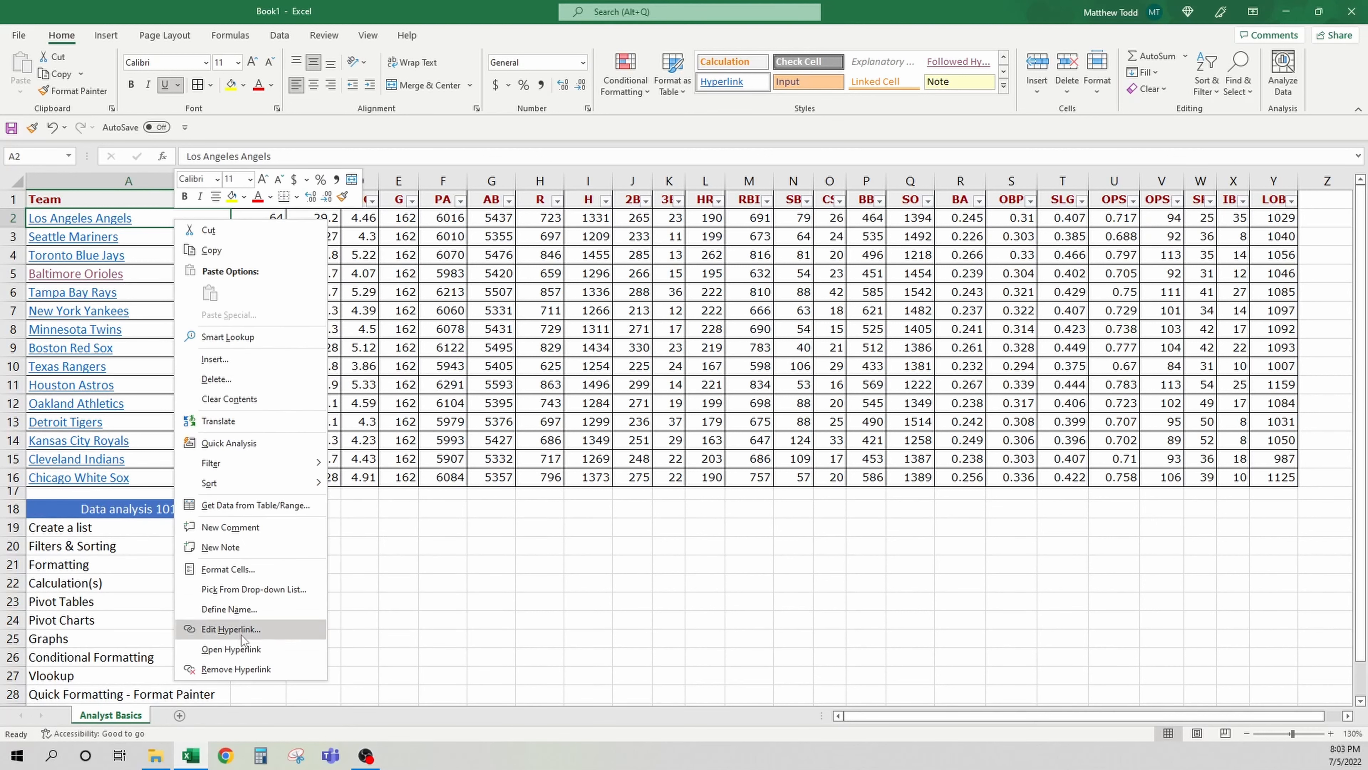
left_click(259, 670)
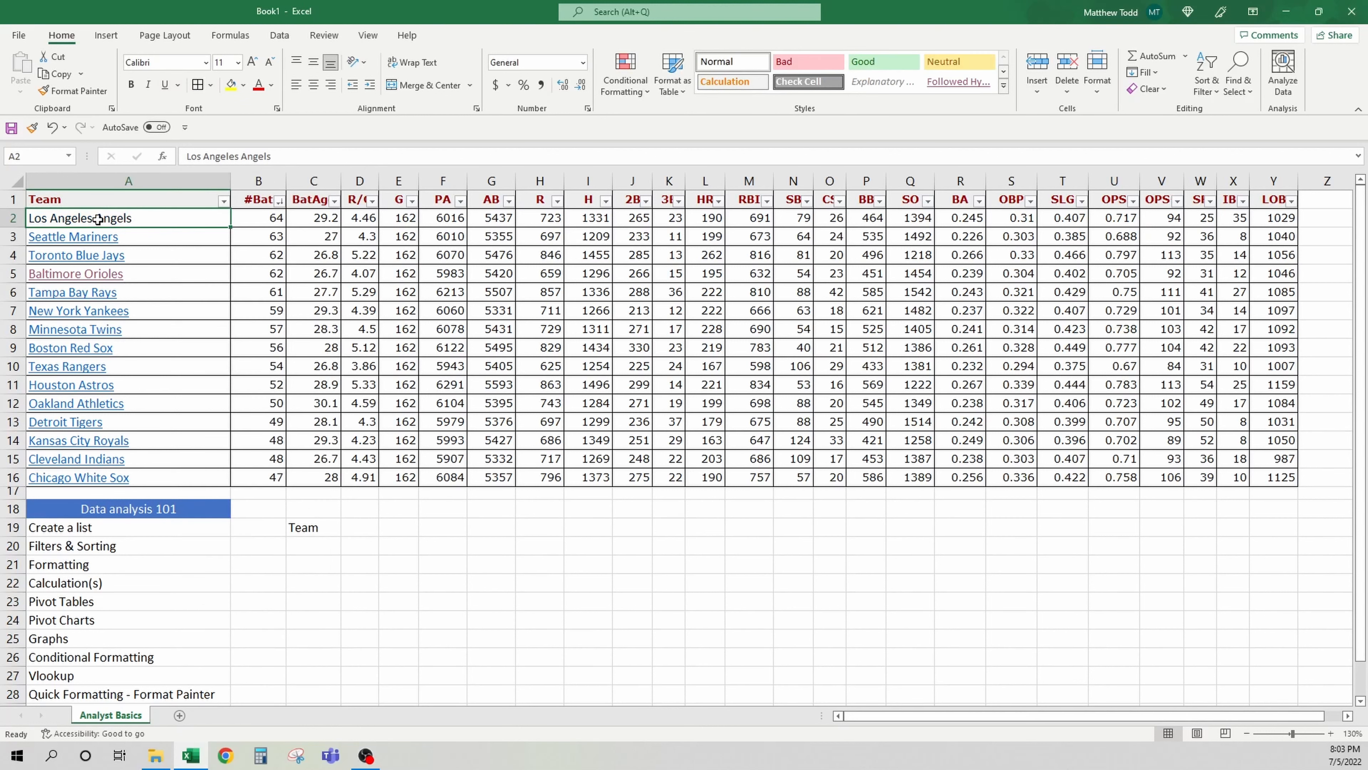
key("Right")
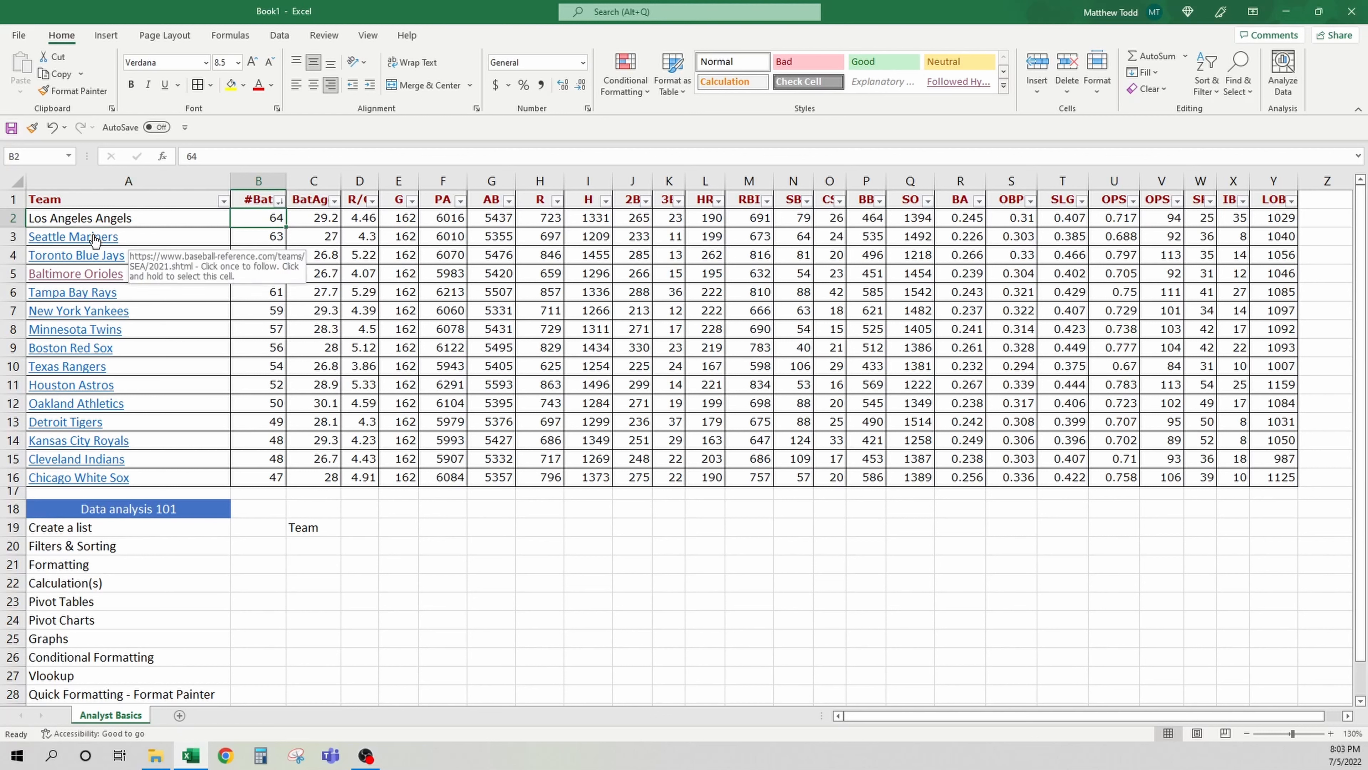
left_click(110, 217)
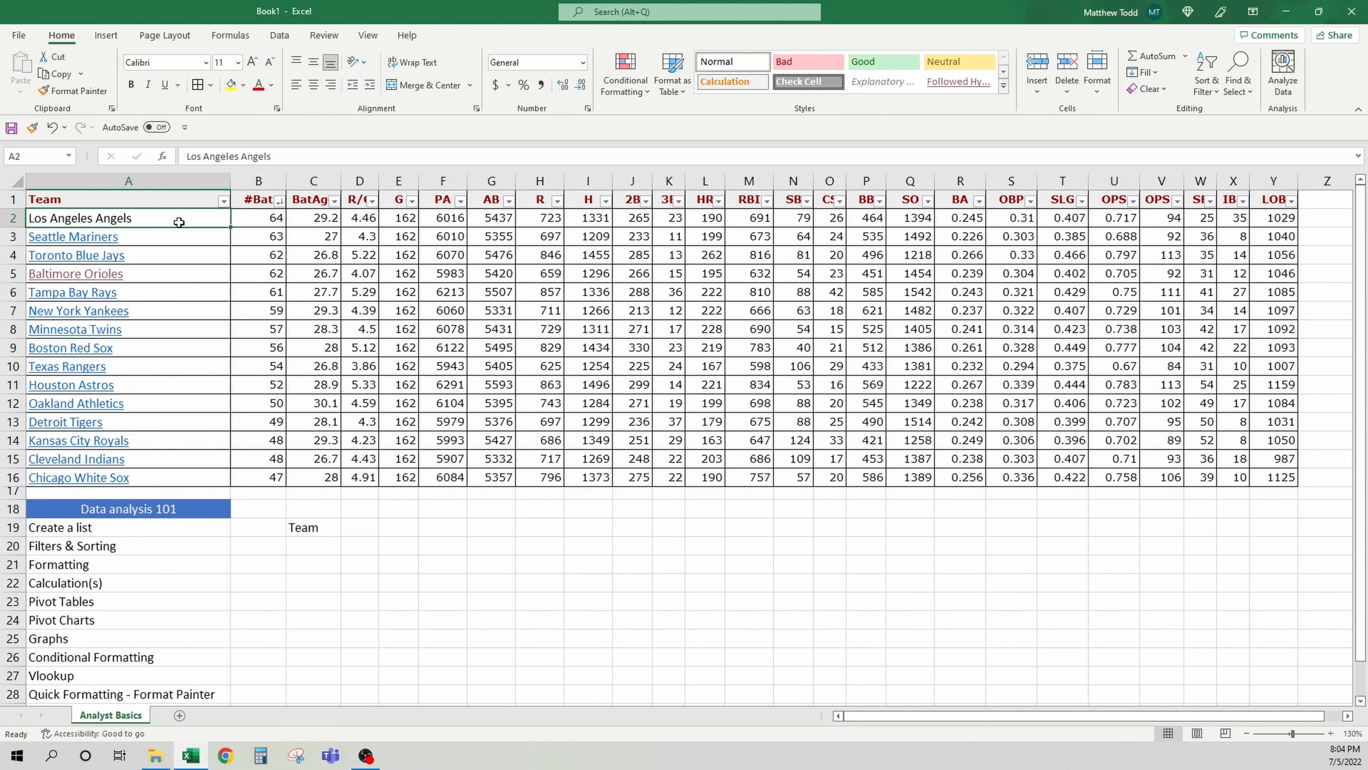
left_click(241, 584)
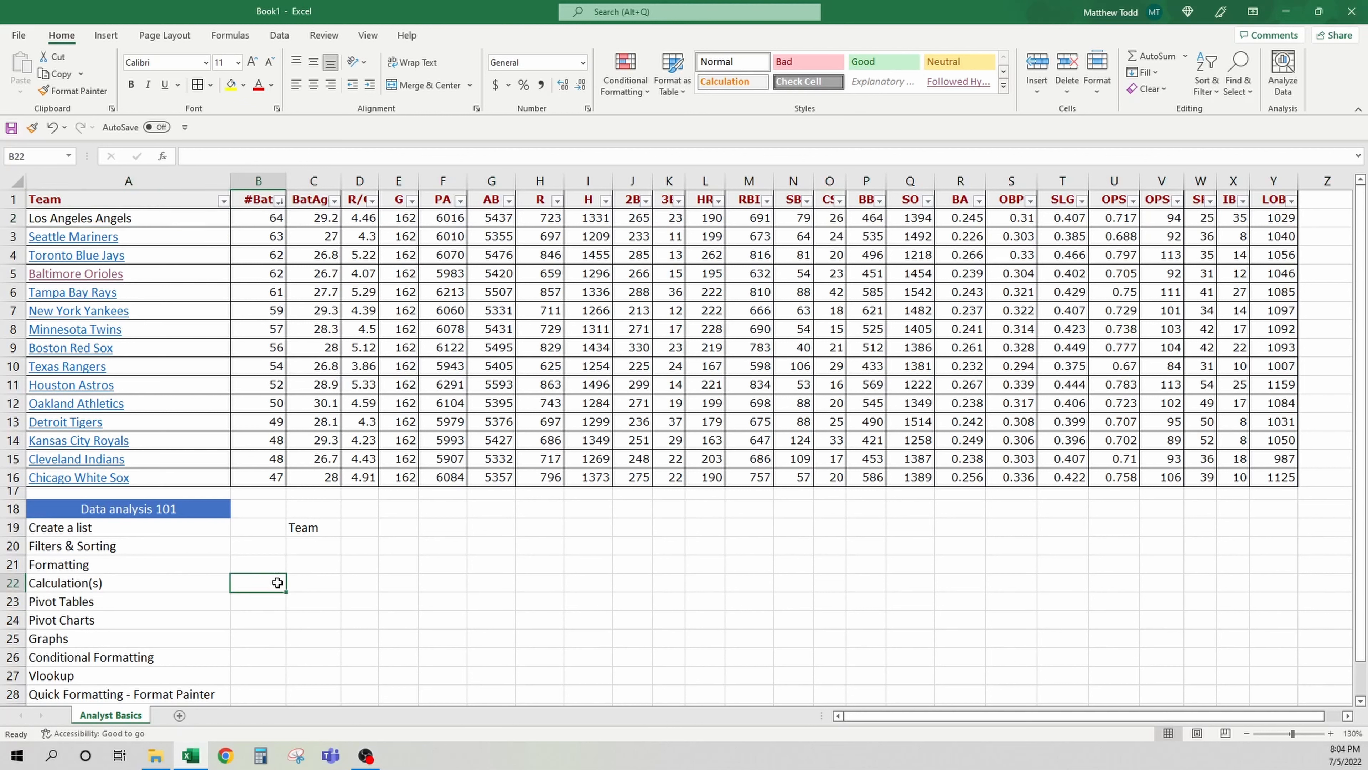
left_click(292, 583)
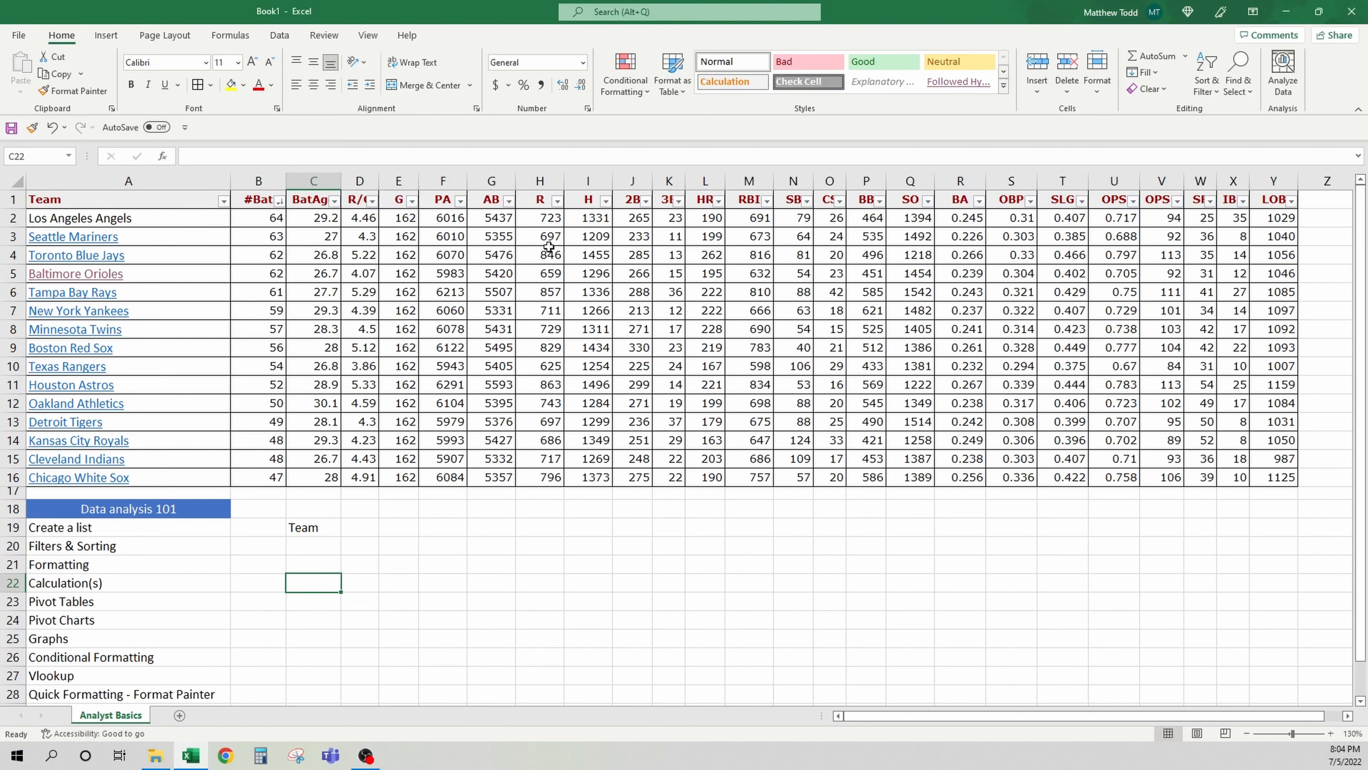
left_click_drag(497, 223, 495, 508)
left_click(496, 508)
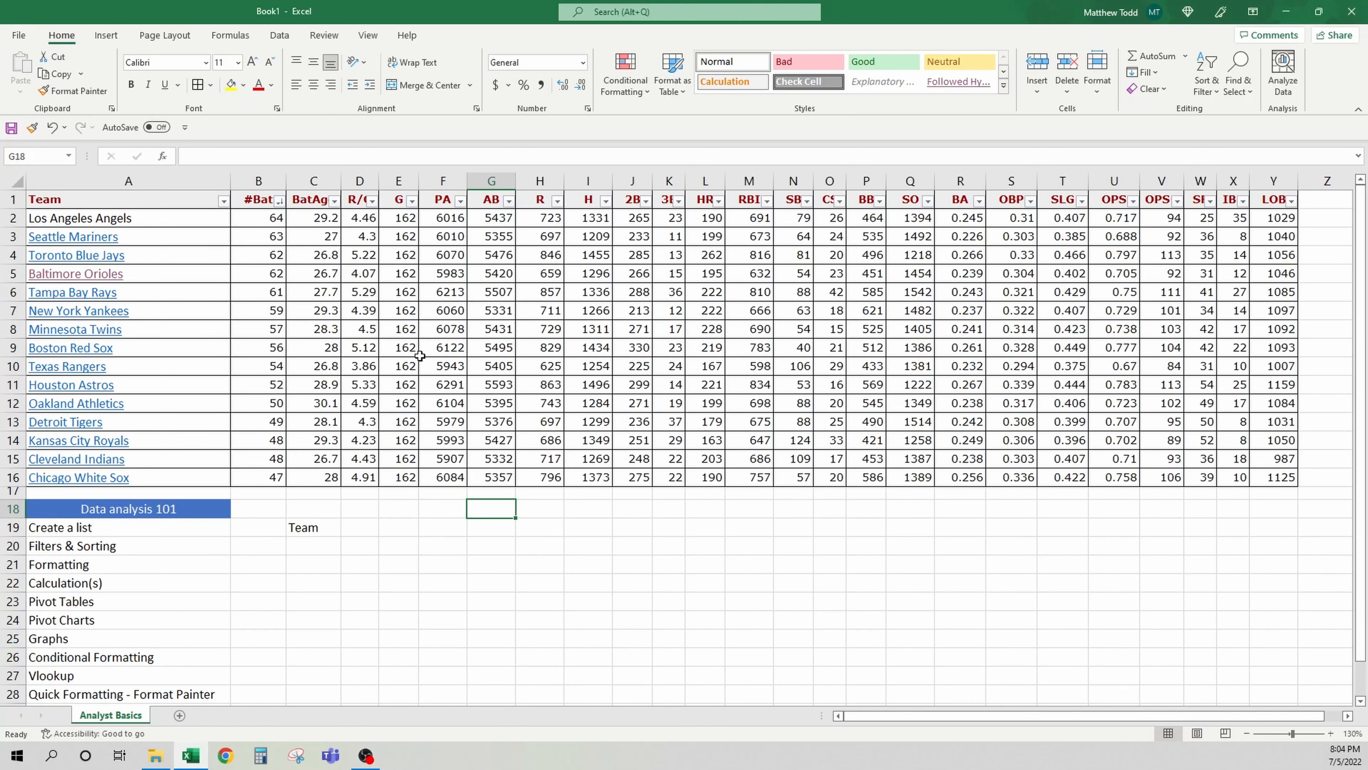
type("=")
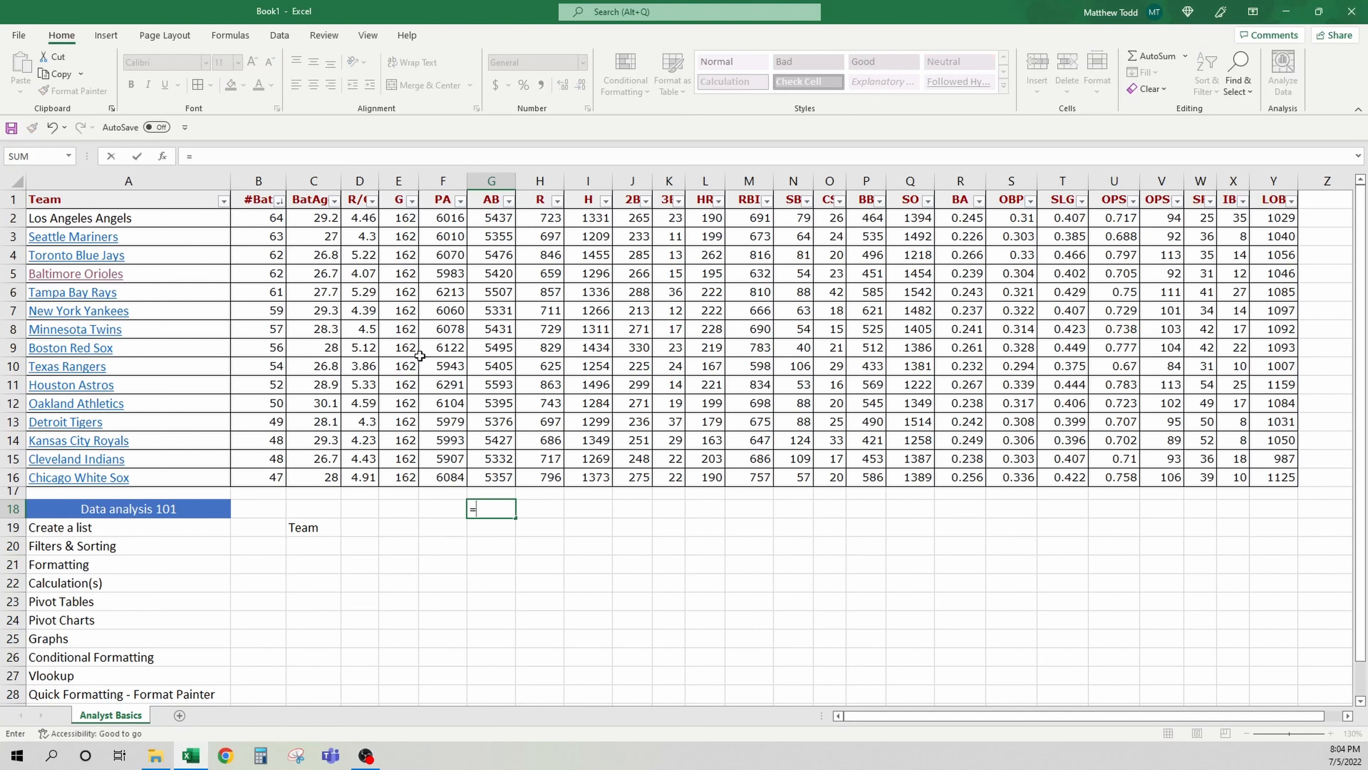
key("Escape")
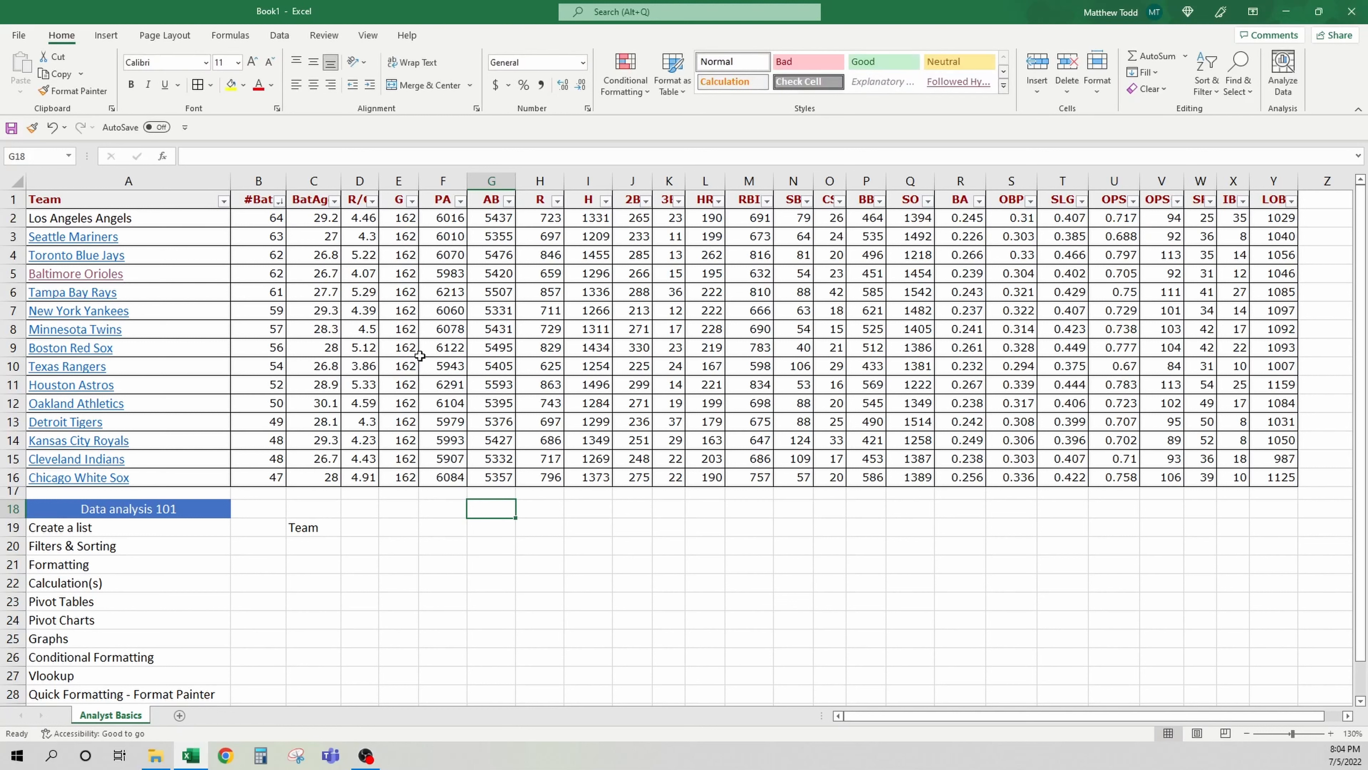
Enter an AVERAGE formula in G18 averaging the AB values G2:G16
type("=averg")
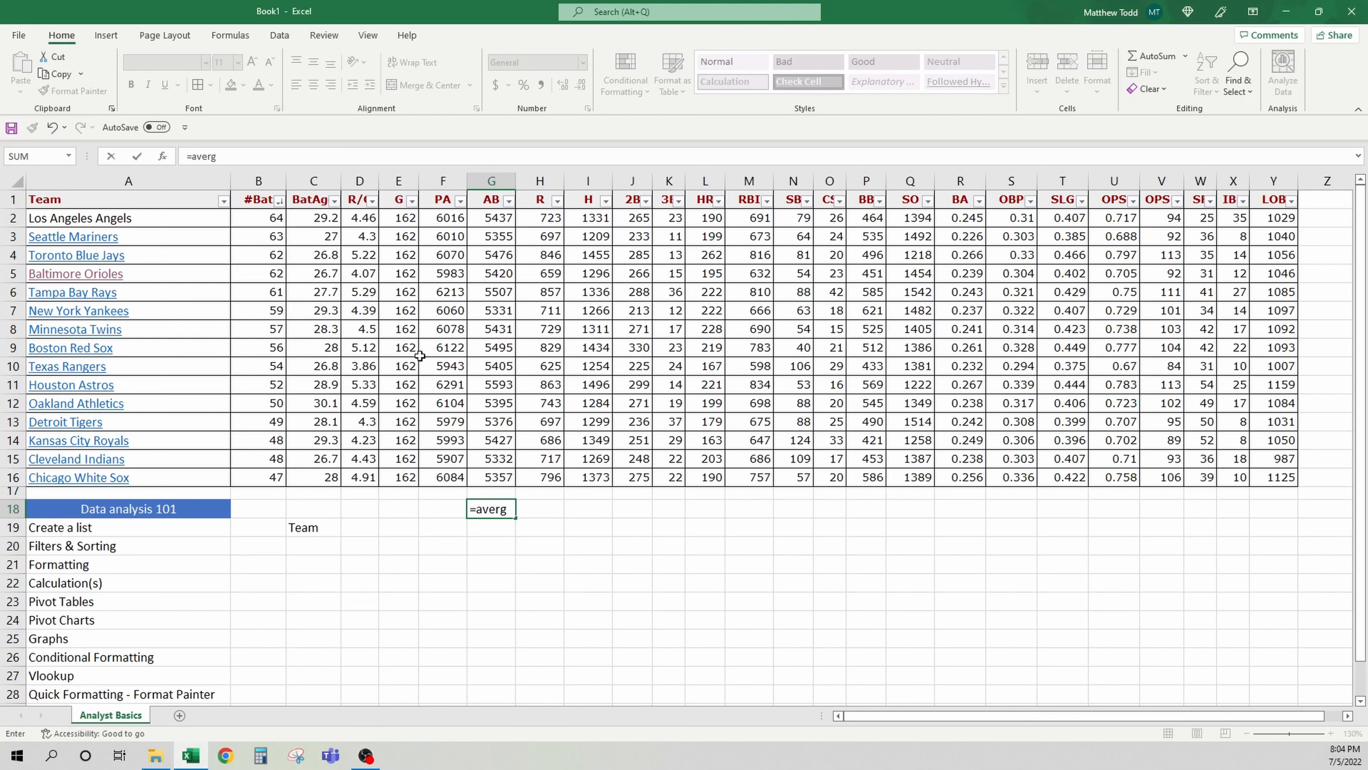
key("BackSpace")
key("Tab")
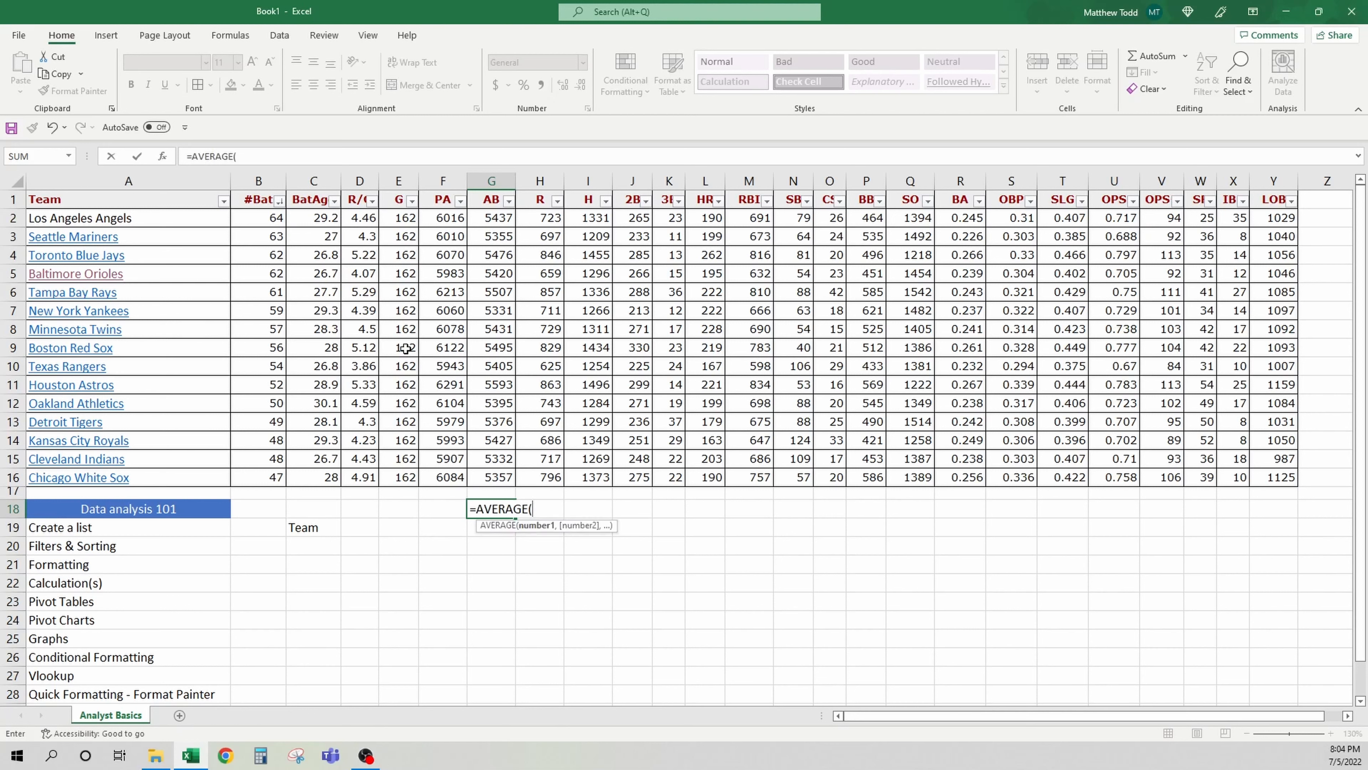
left_click_drag(502, 478, 491, 217)
type(")")
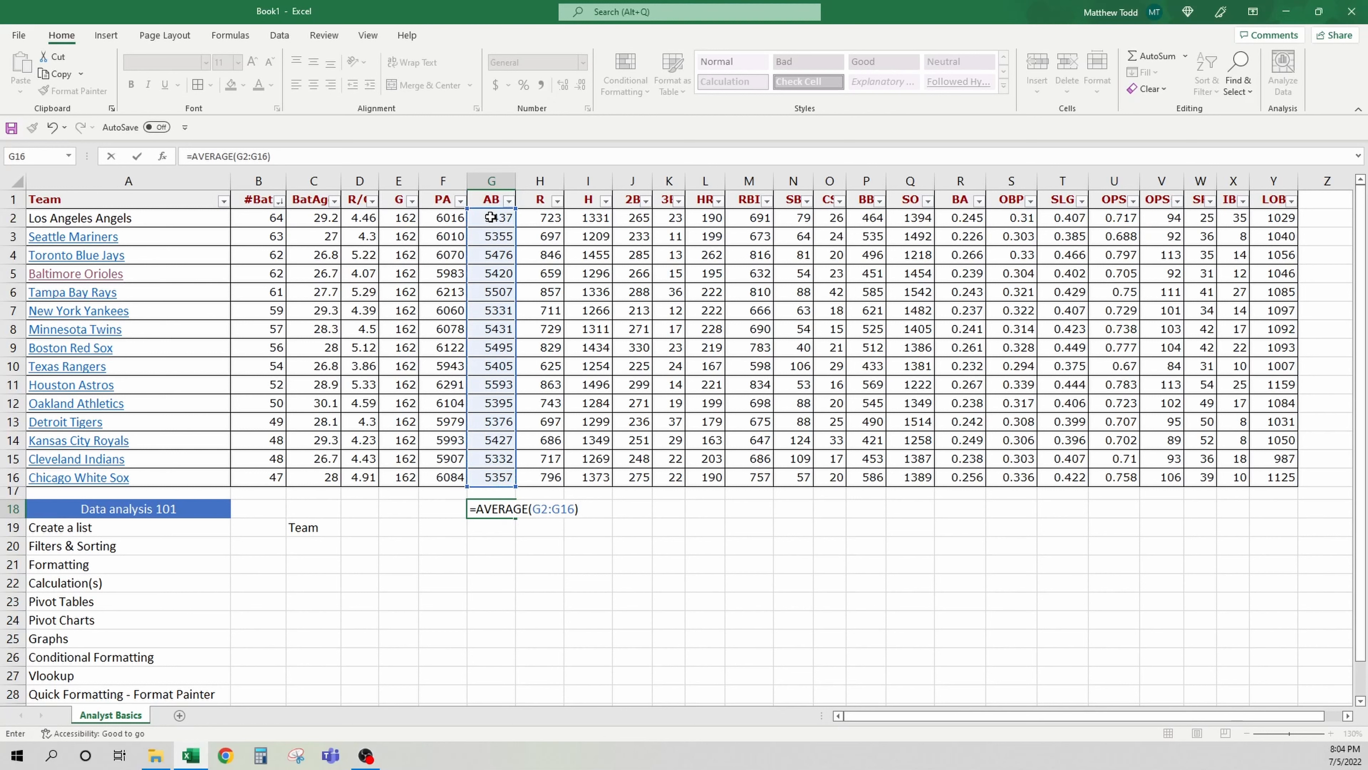
key("Return")
left_click(501, 514)
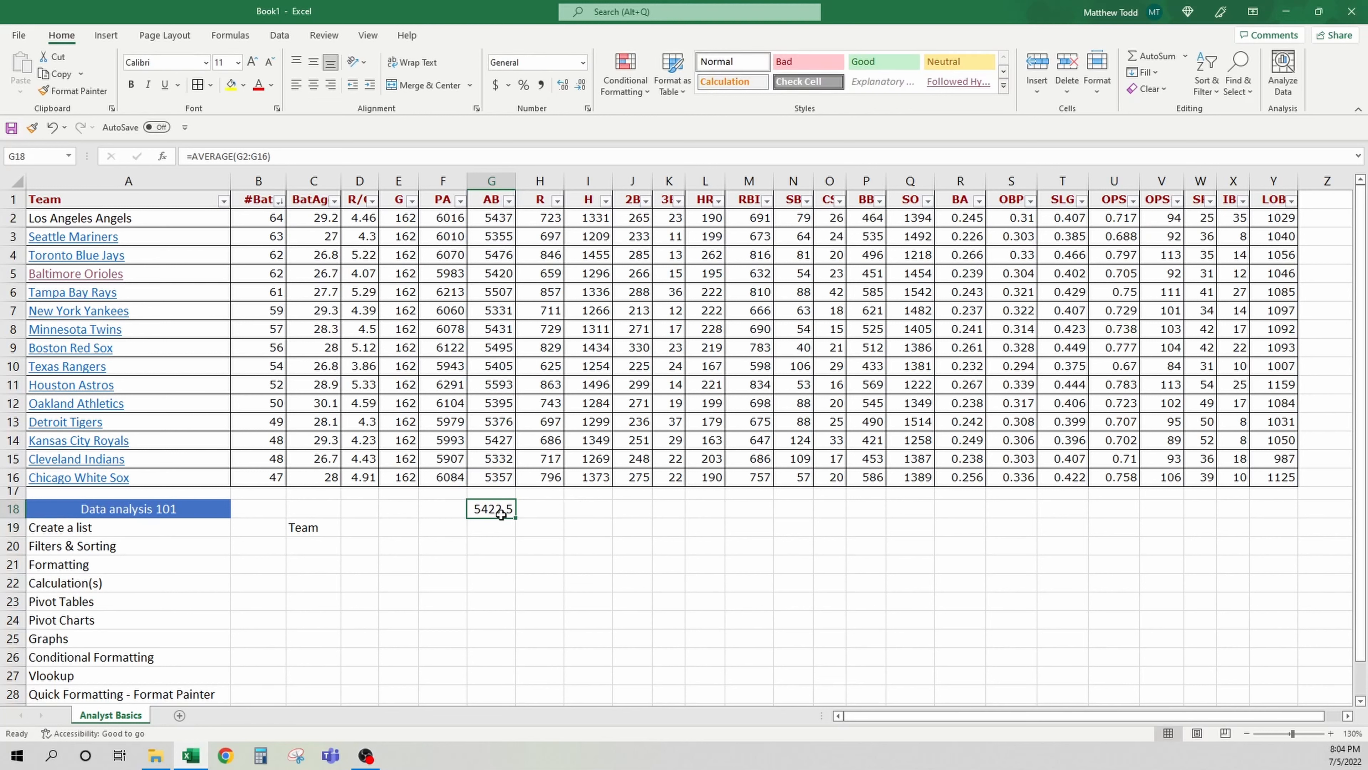
Inspect the formula in G18, then clear the cell
key("F2")
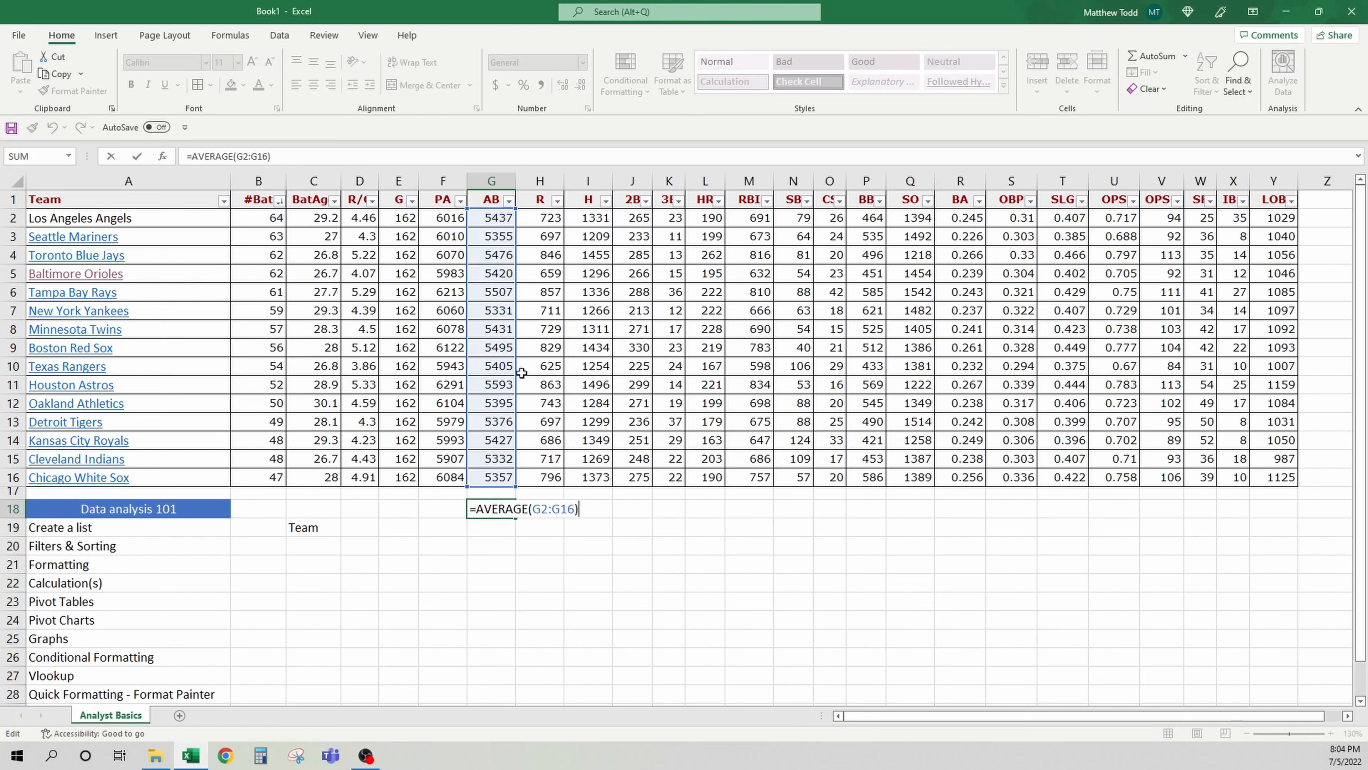
key("Escape")
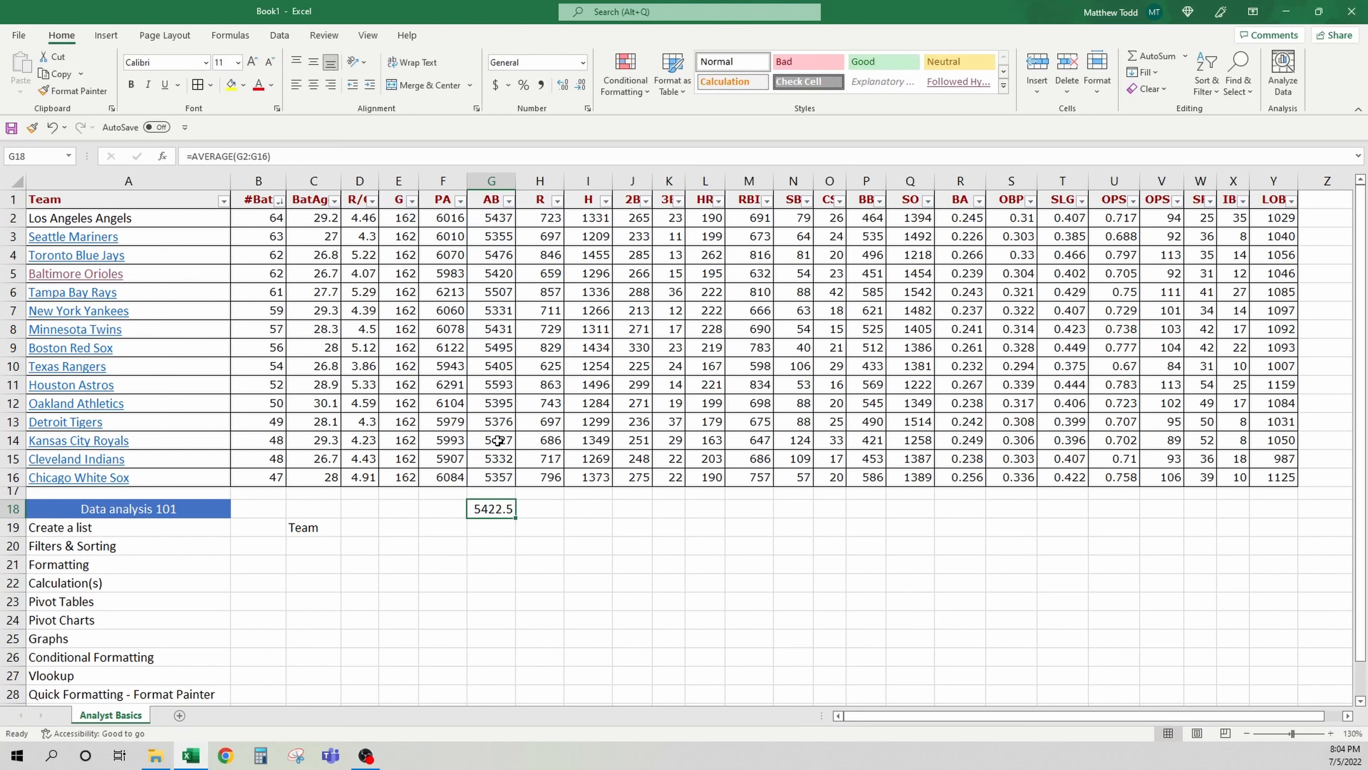
key("Delete")
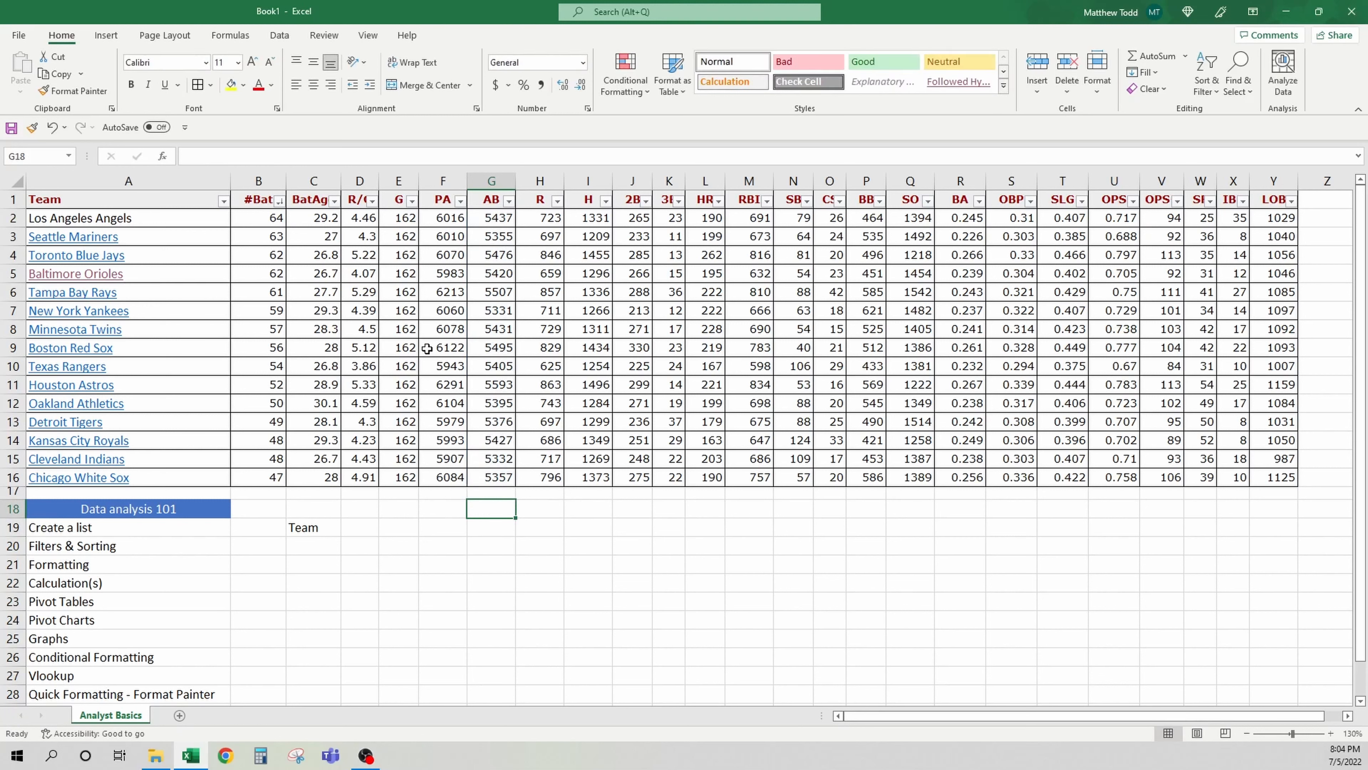
Browse the Math & Trig and Financial function libraries on the Formulas ribbon
left_click(216, 38)
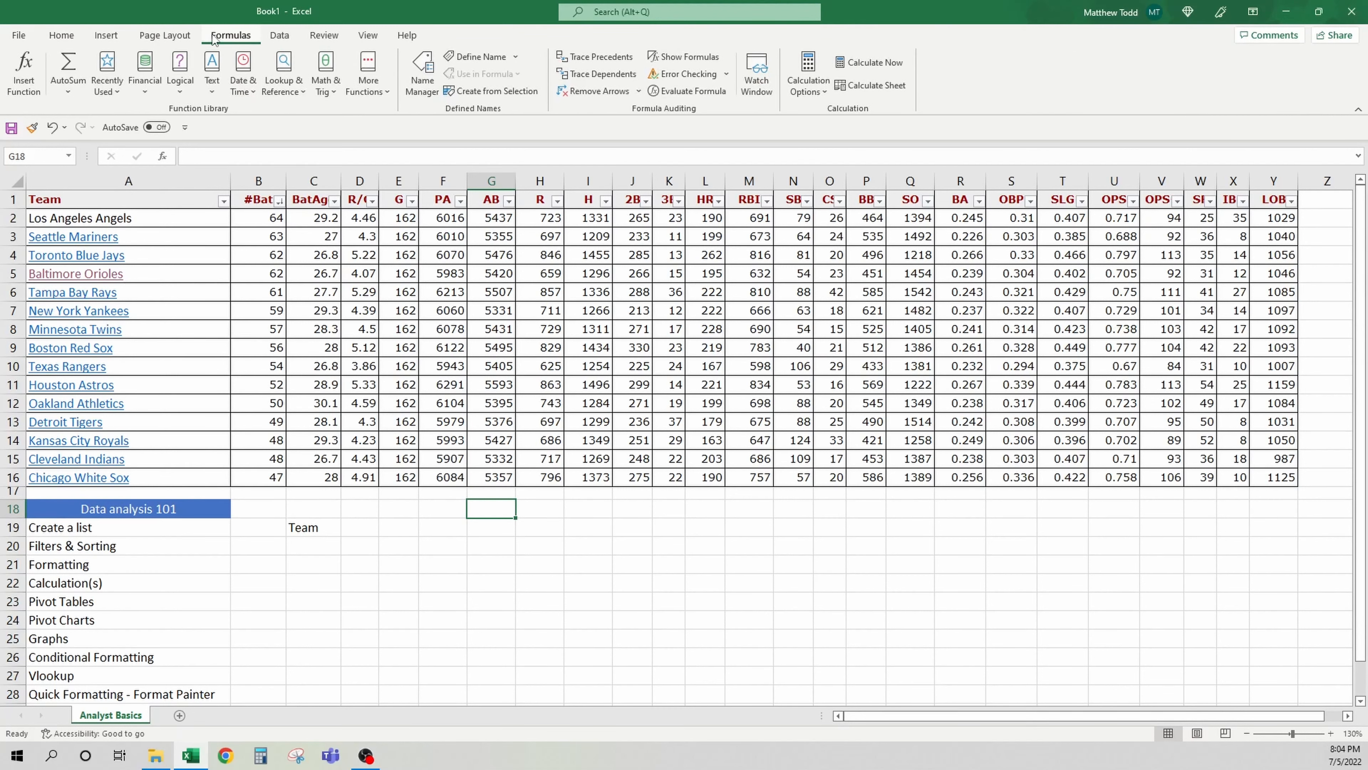
left_click(336, 90)
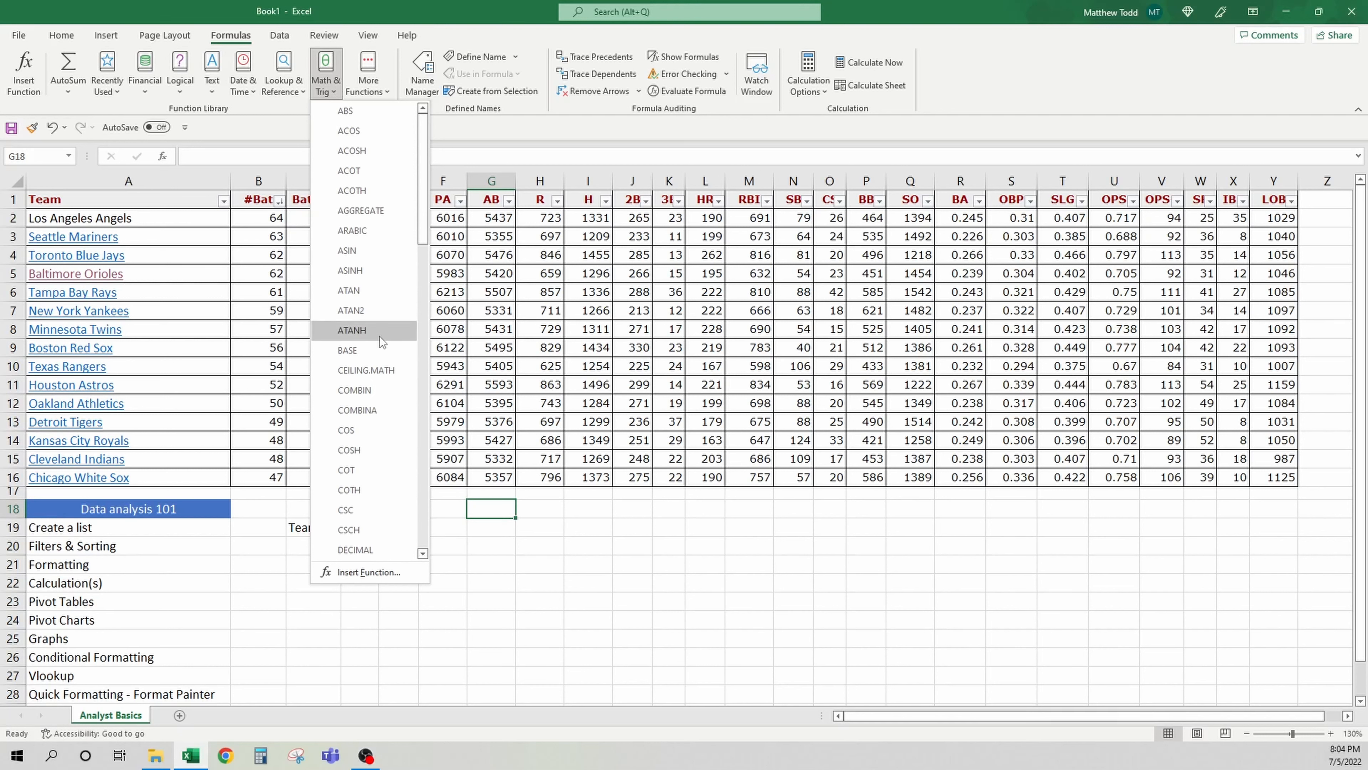
left_click(227, 261)
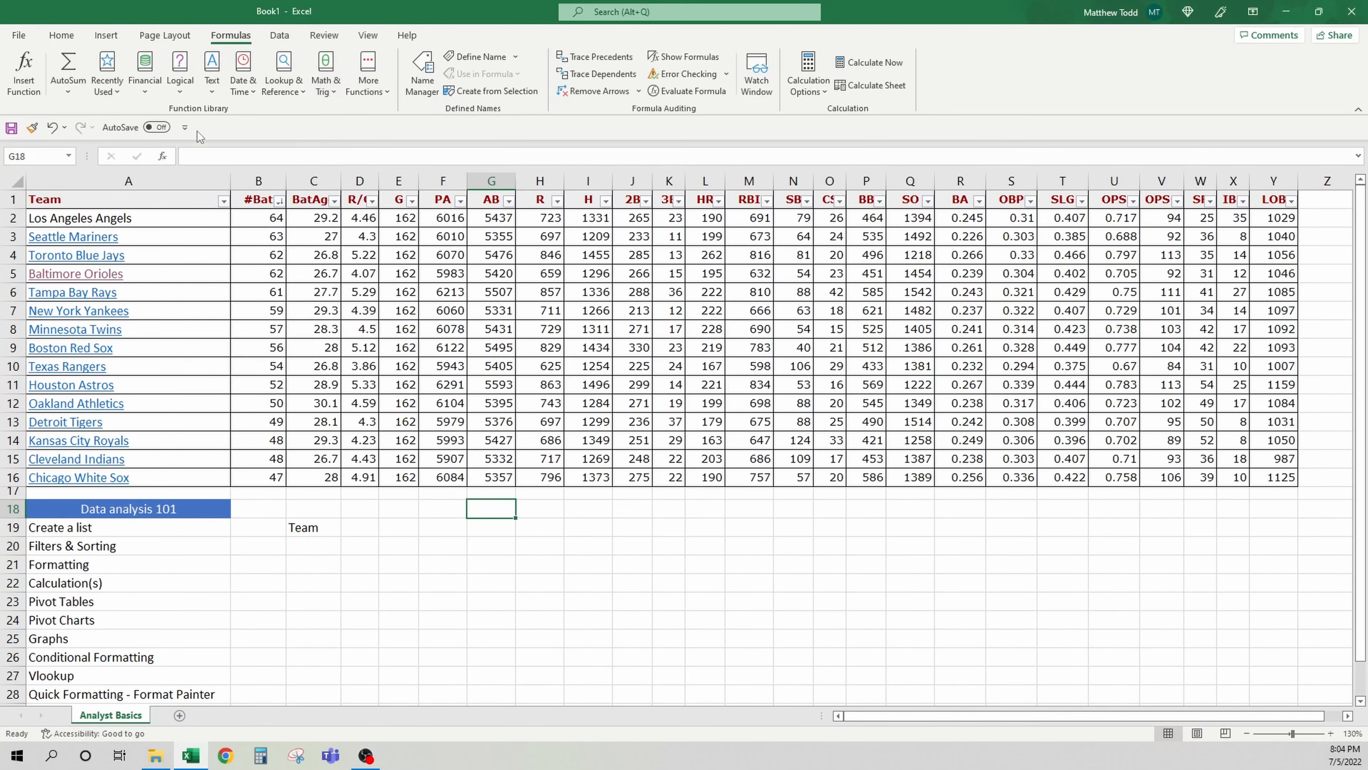
left_click(158, 86)
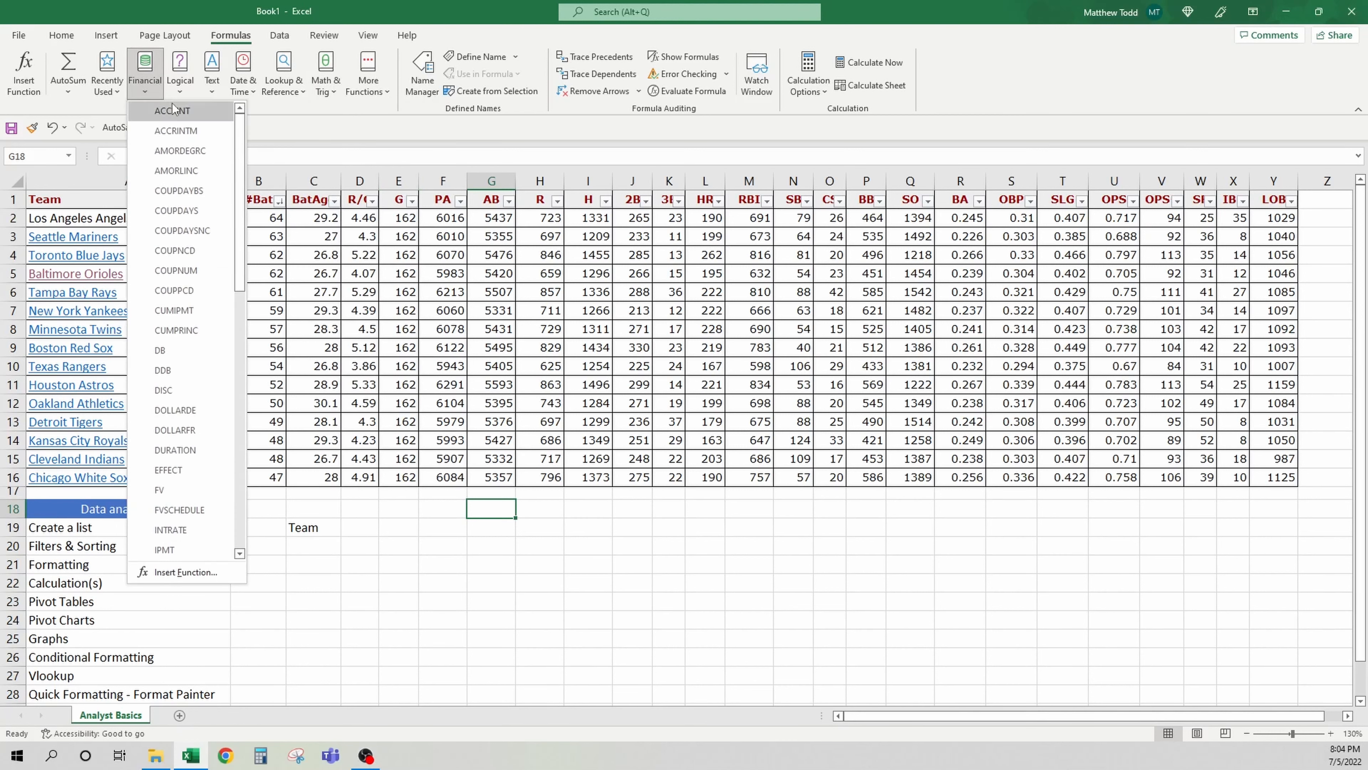
scroll(201, 323, "down", 1)
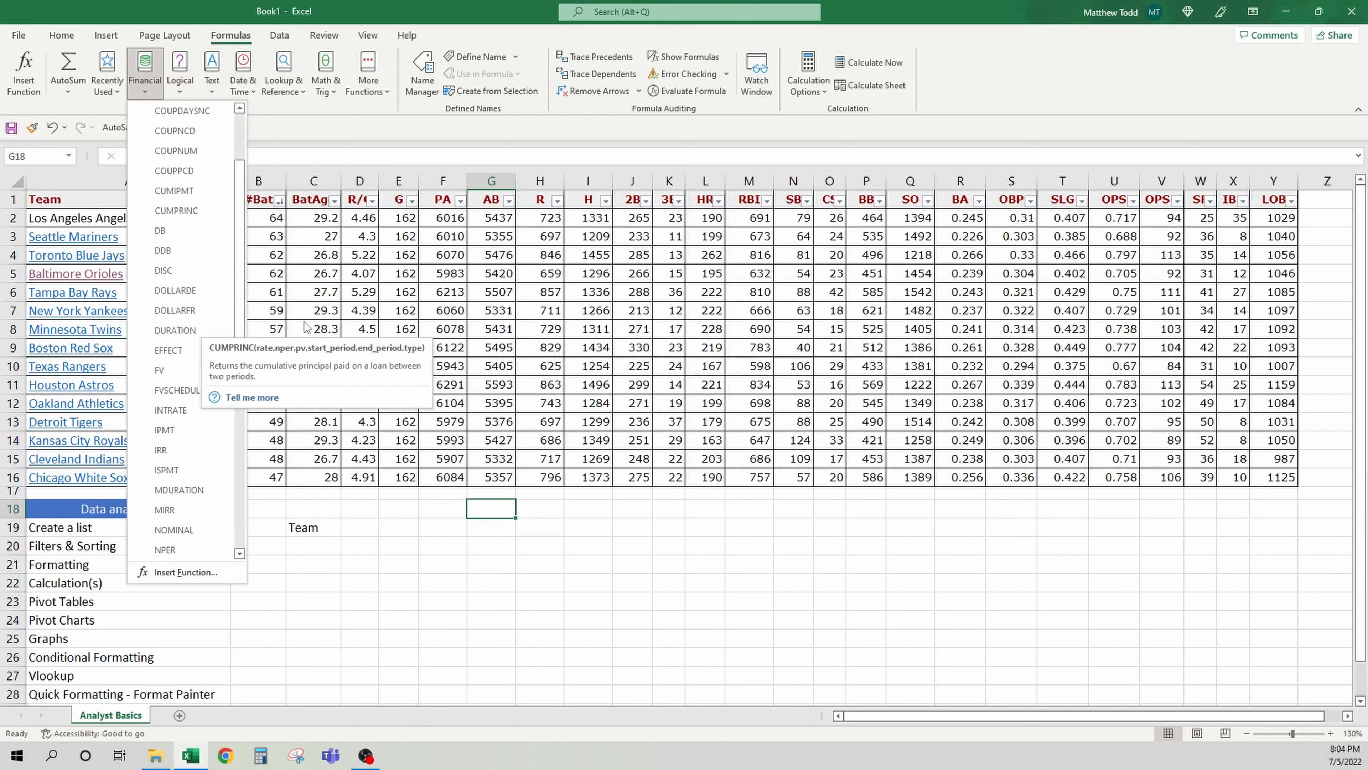
key("Escape")
Insert a MAX function in G18 over the AB range G2:G16
left_click(113, 88)
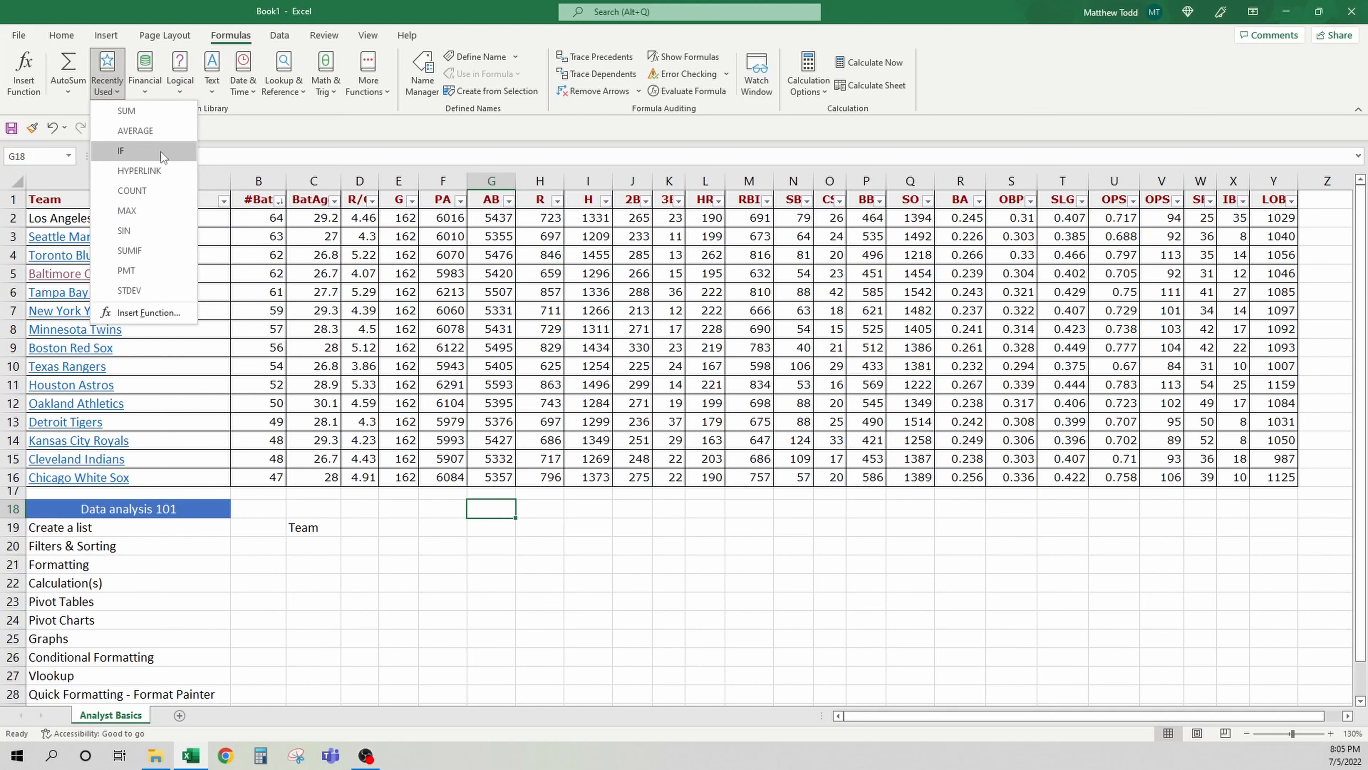
left_click(162, 211)
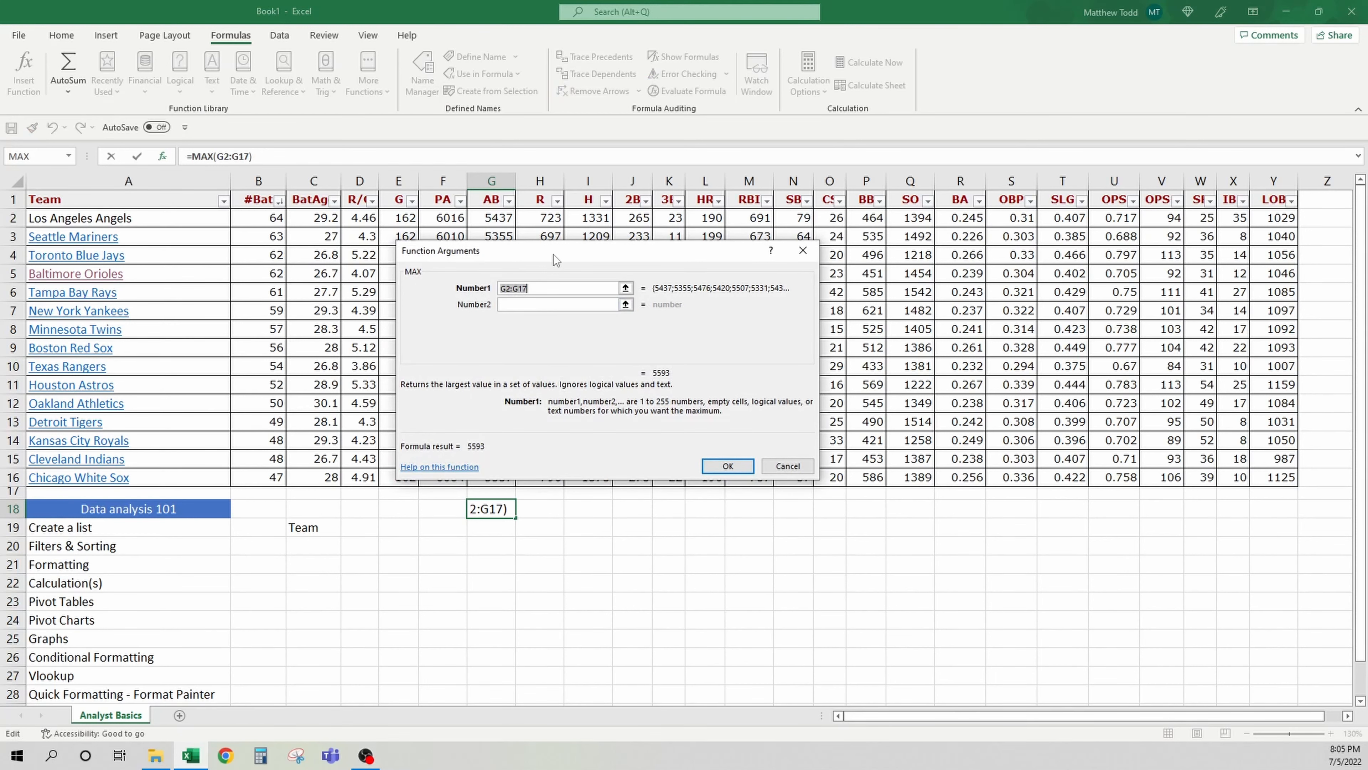
left_click_drag(553, 254, 829, 257)
left_click_drag(491, 477, 489, 225)
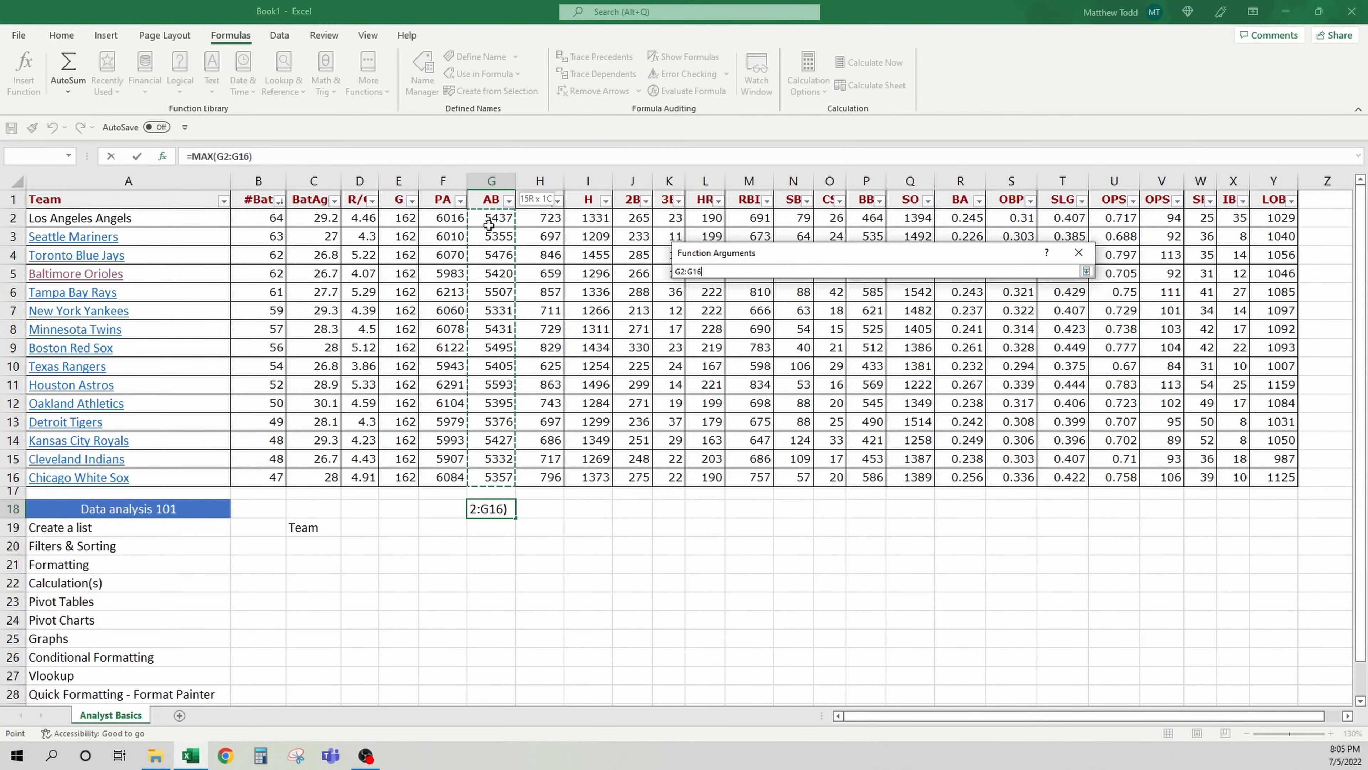
left_click(993, 466)
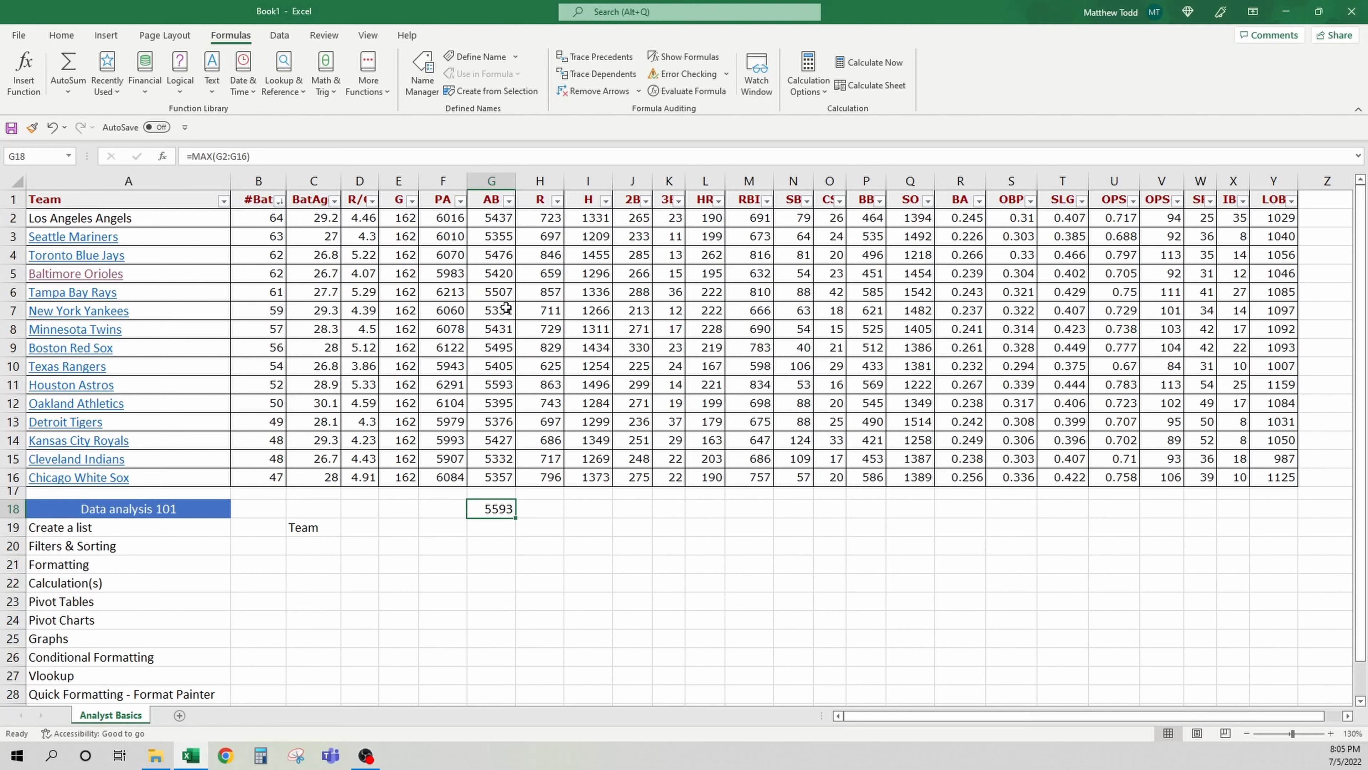
Filter the AB column to values matching the search "55"
left_click(508, 200)
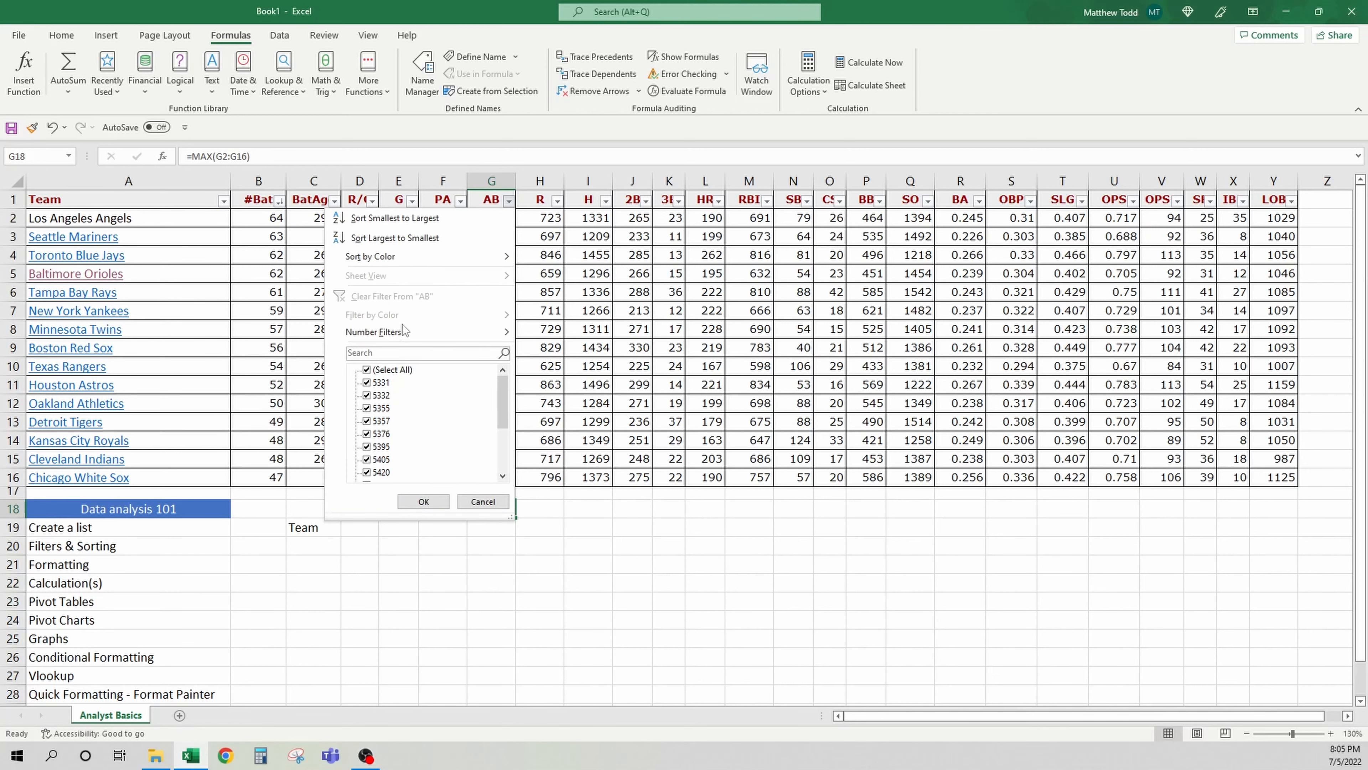
left_click(400, 353)
type("5593")
key("Return")
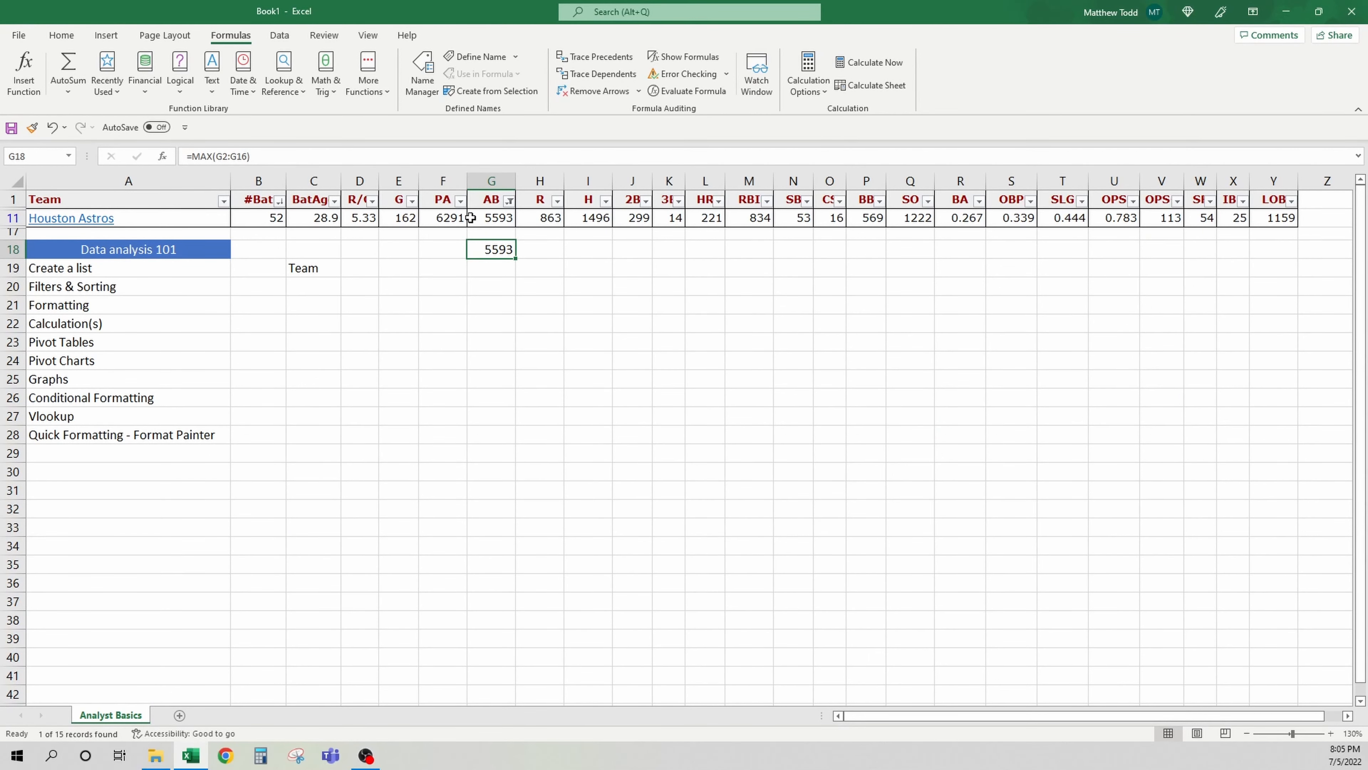
Clear the filter from the AB column
left_click(509, 200)
left_click(468, 294)
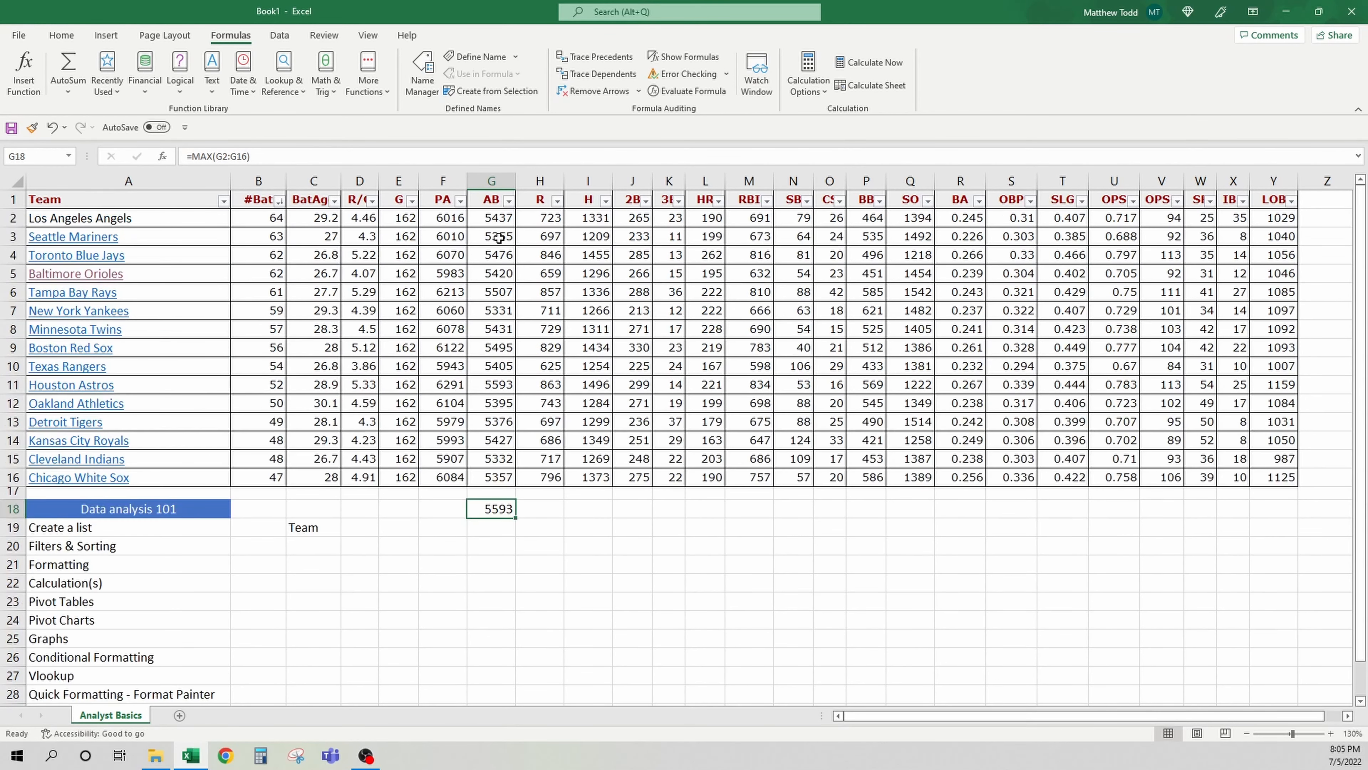
left_click(510, 201)
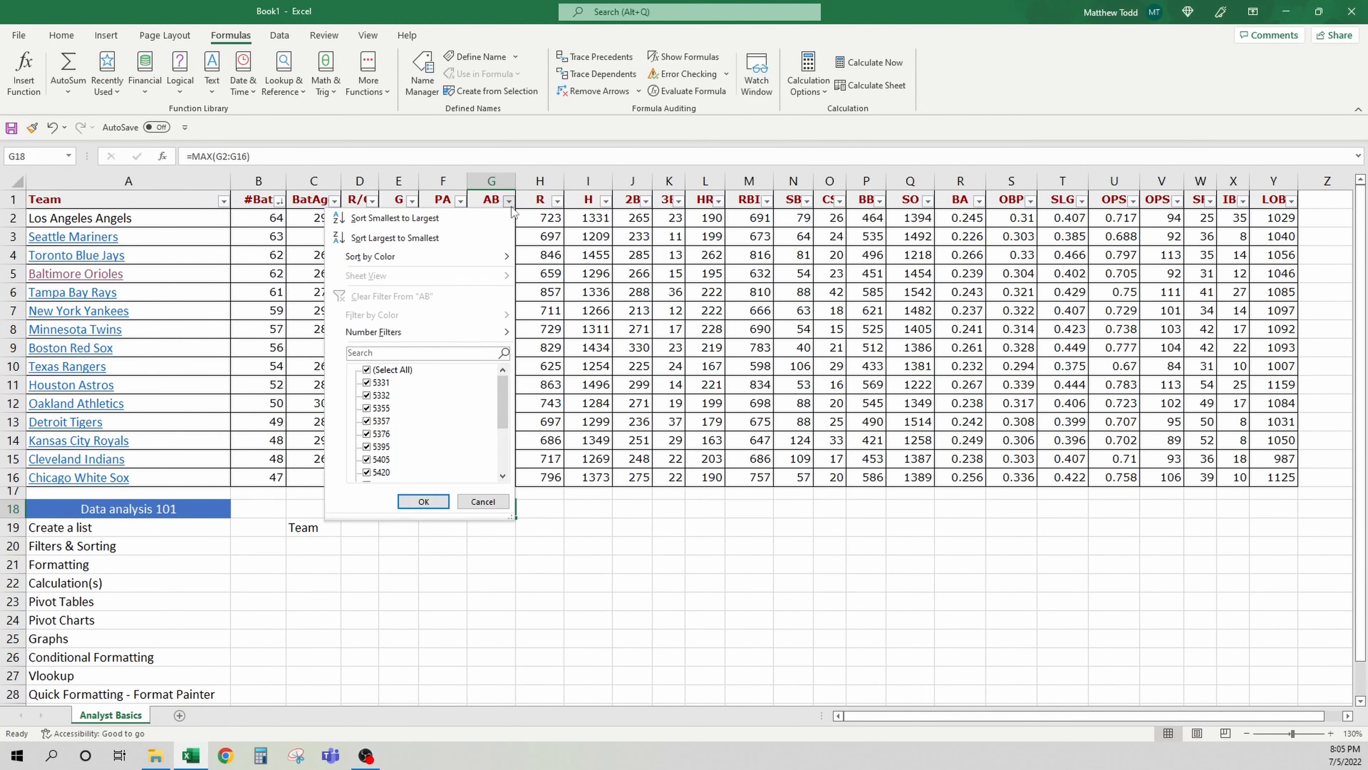
Sort the table by the AB column from largest to smallest
left_click(451, 239)
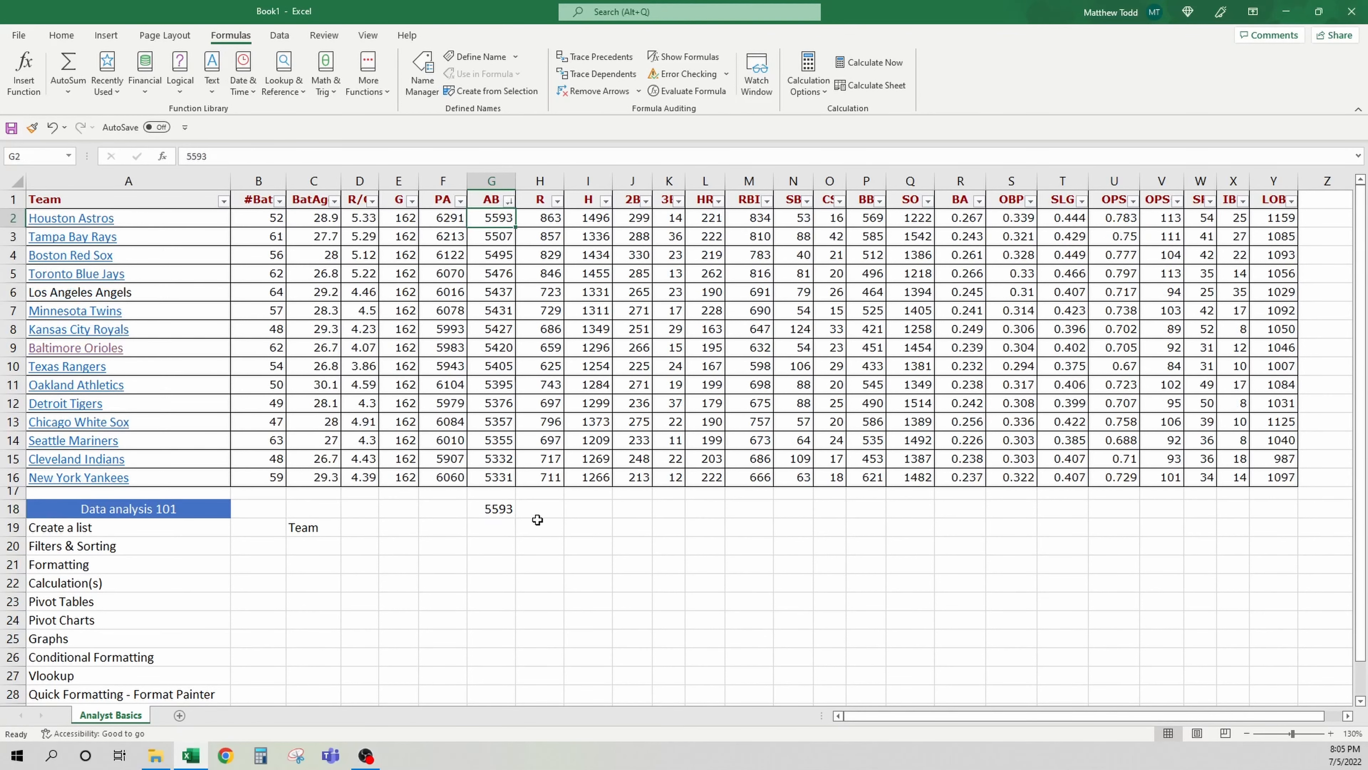
Delete the MAX formula from cell G18
left_click(512, 509)
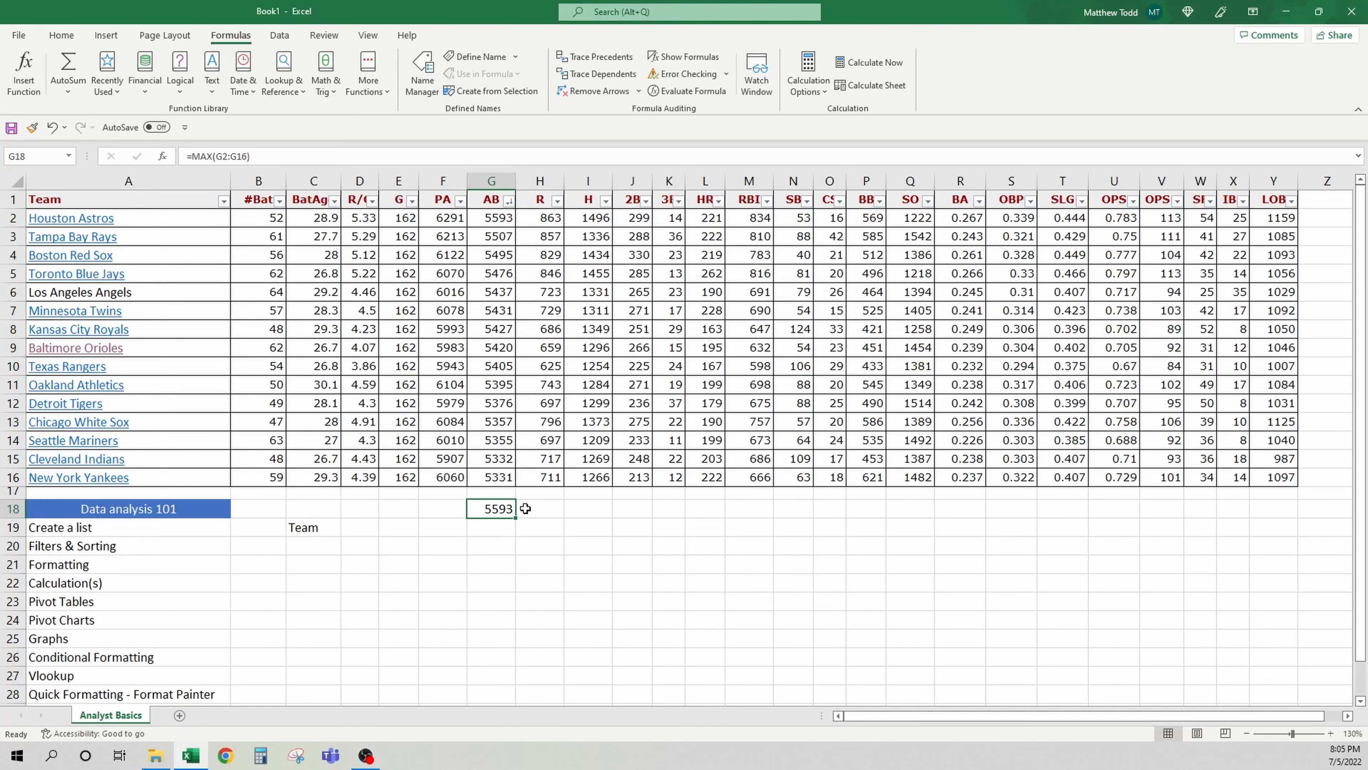
key("Delete")
Insert a PivotTable from the team stats table, placed on the existing worksheet at cell H21
left_click(214, 599)
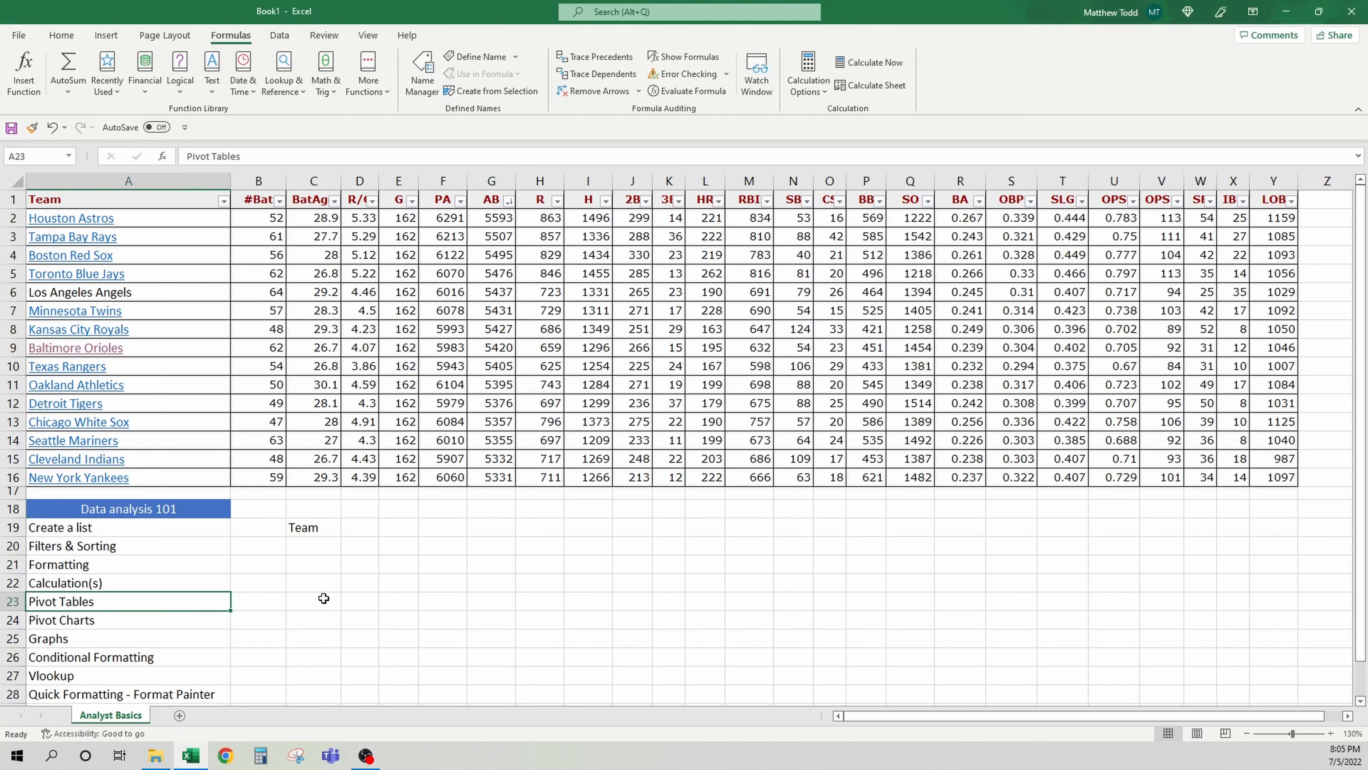
left_click(167, 215)
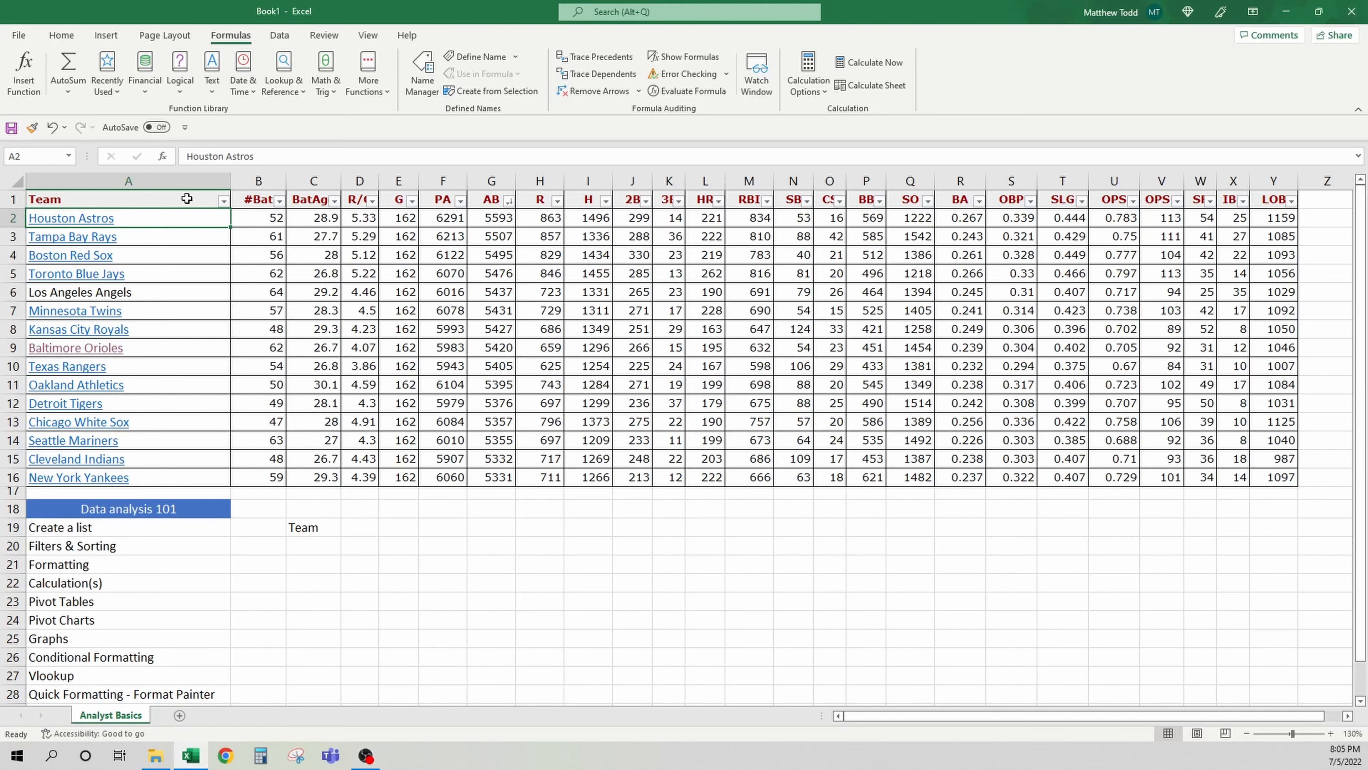
left_click(542, 316)
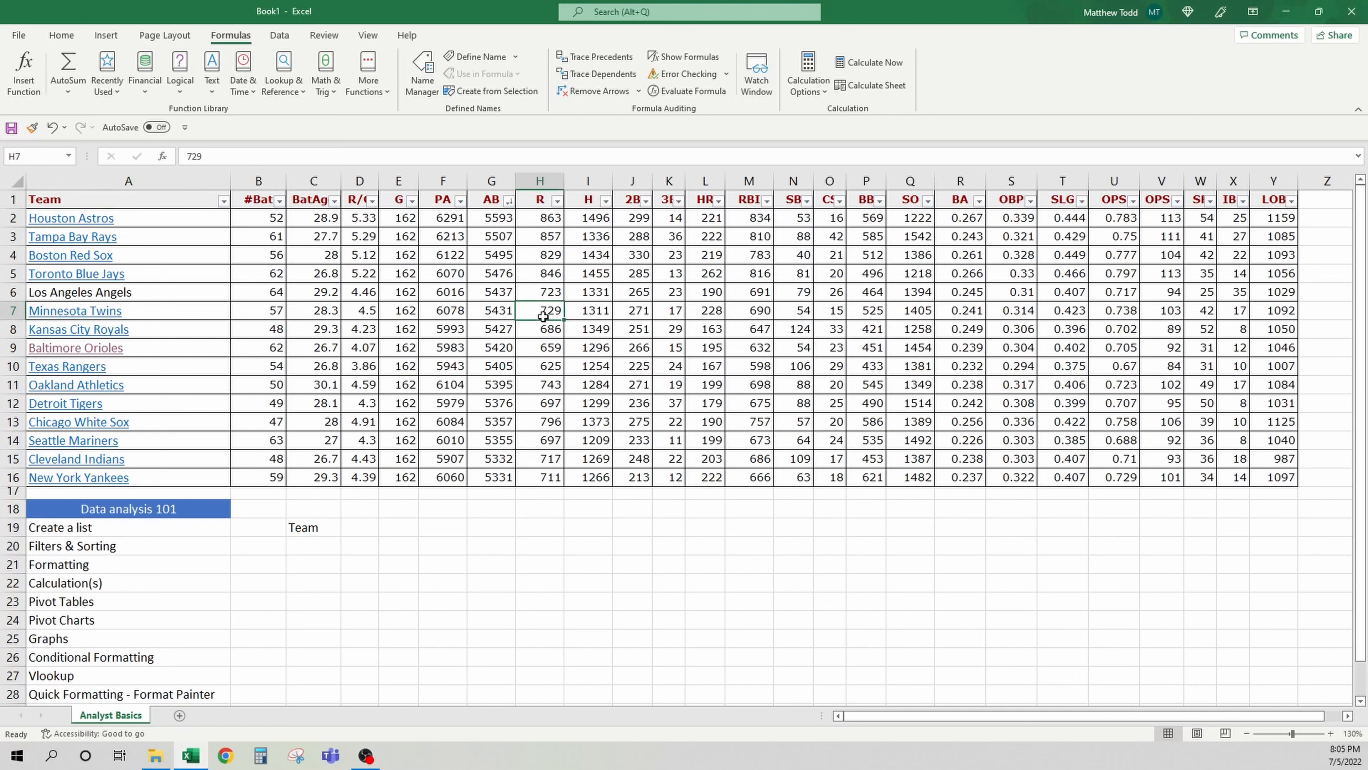
left_click(703, 303)
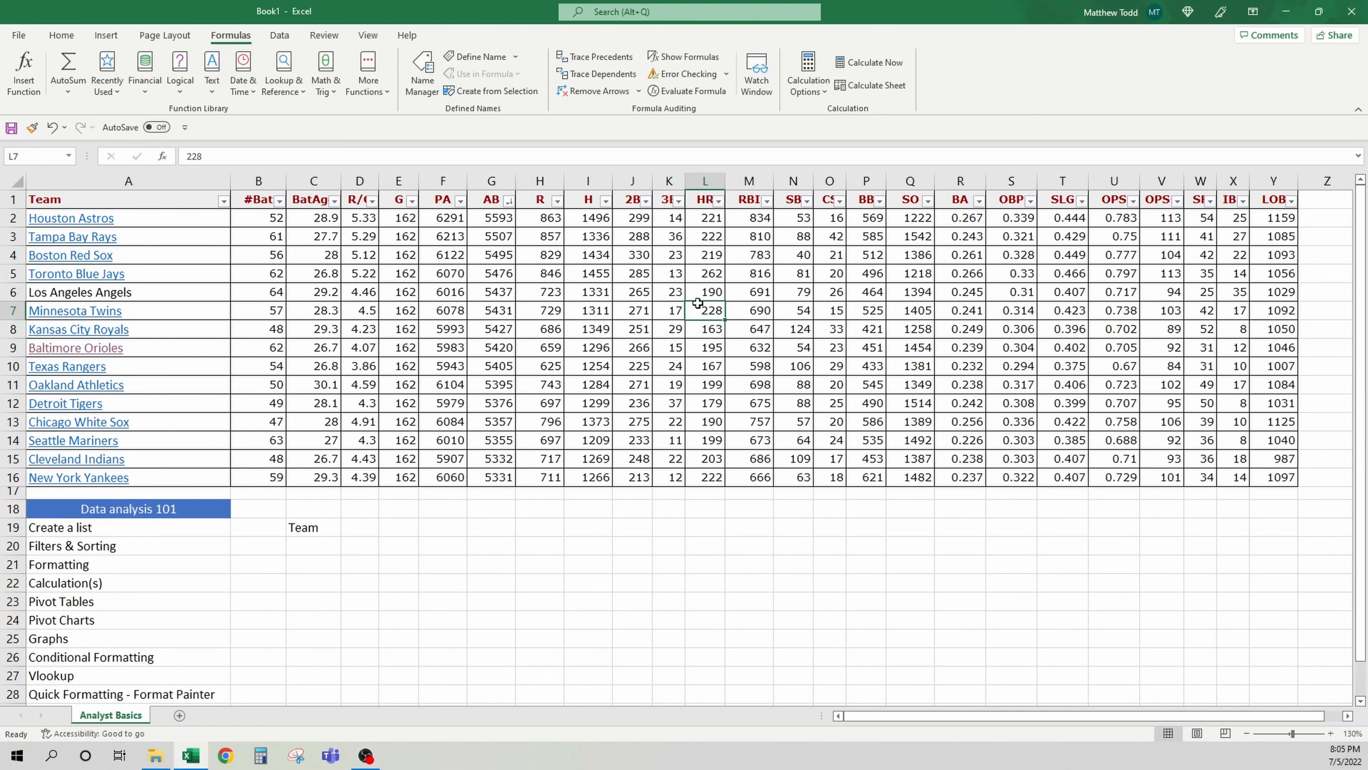
left_click(107, 35)
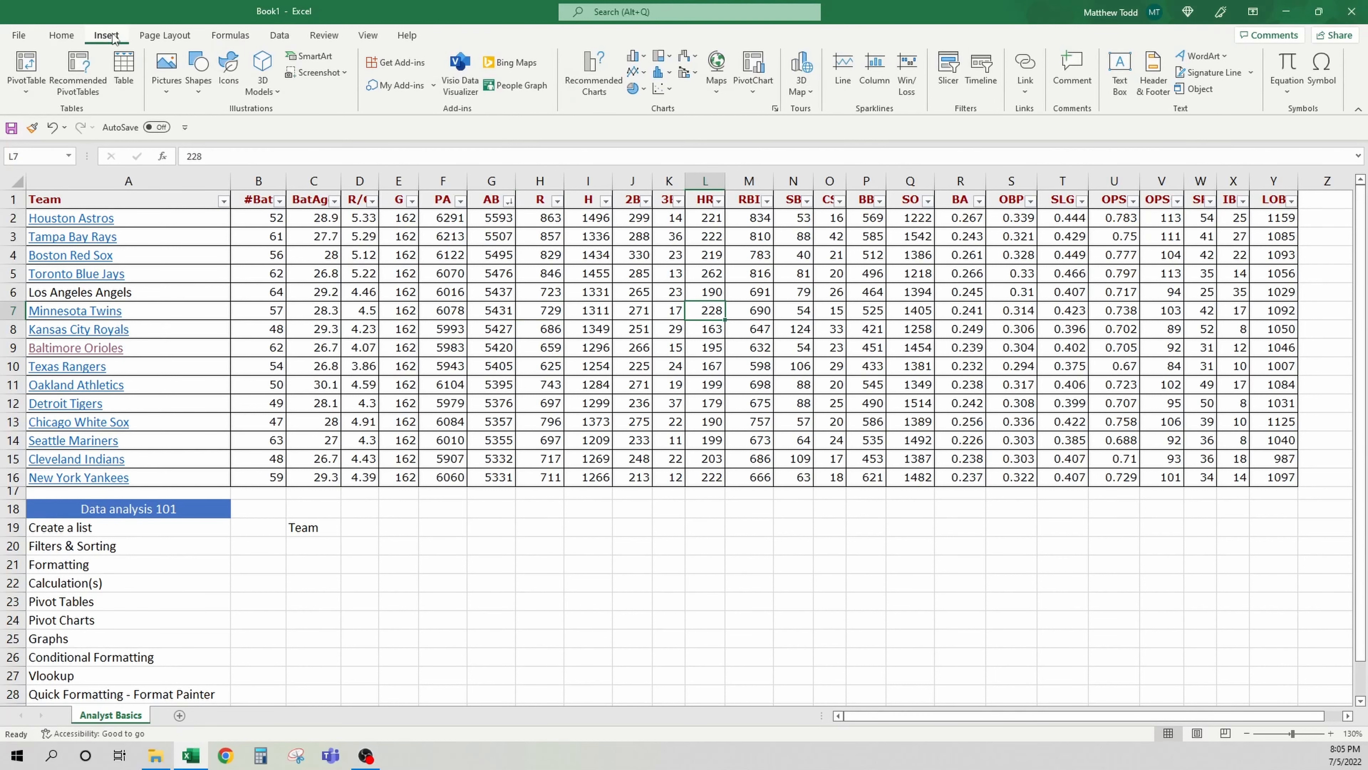
left_click(44, 70)
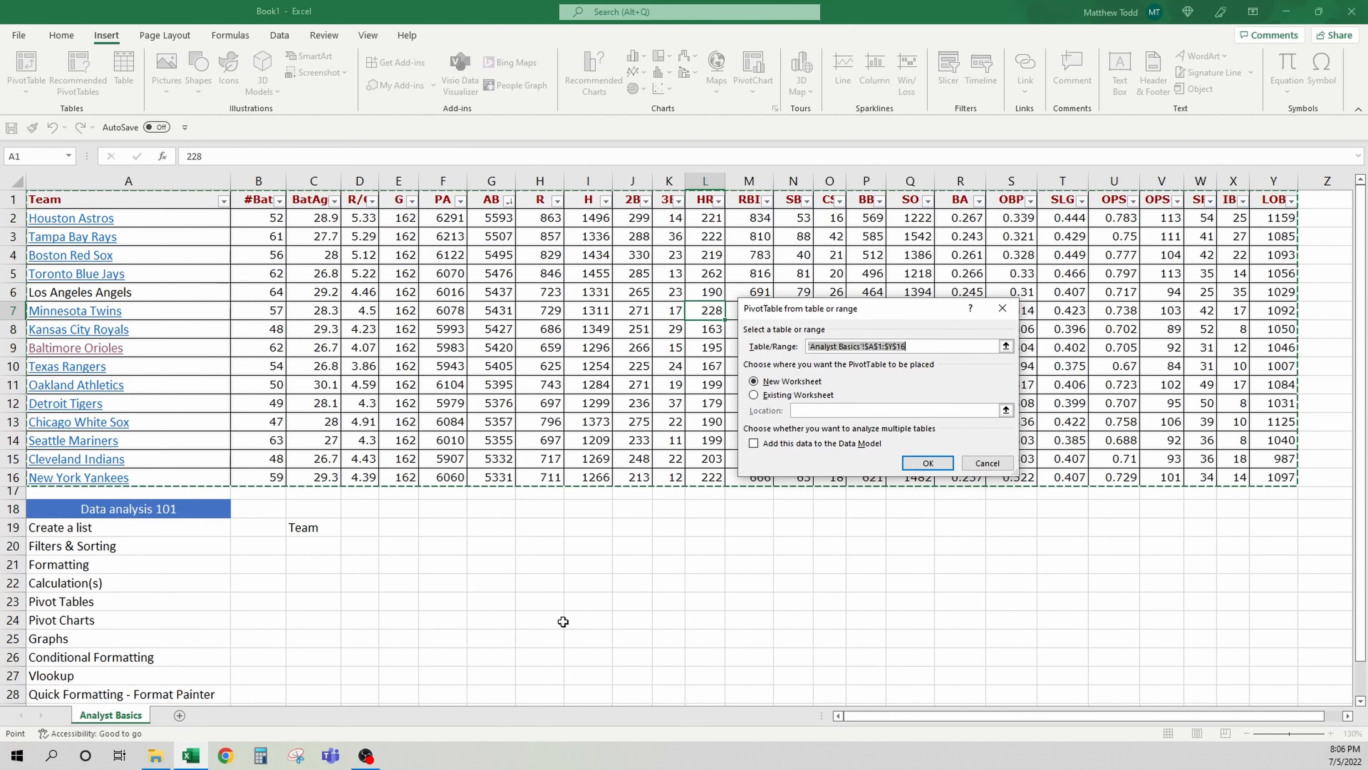
left_click(791, 394)
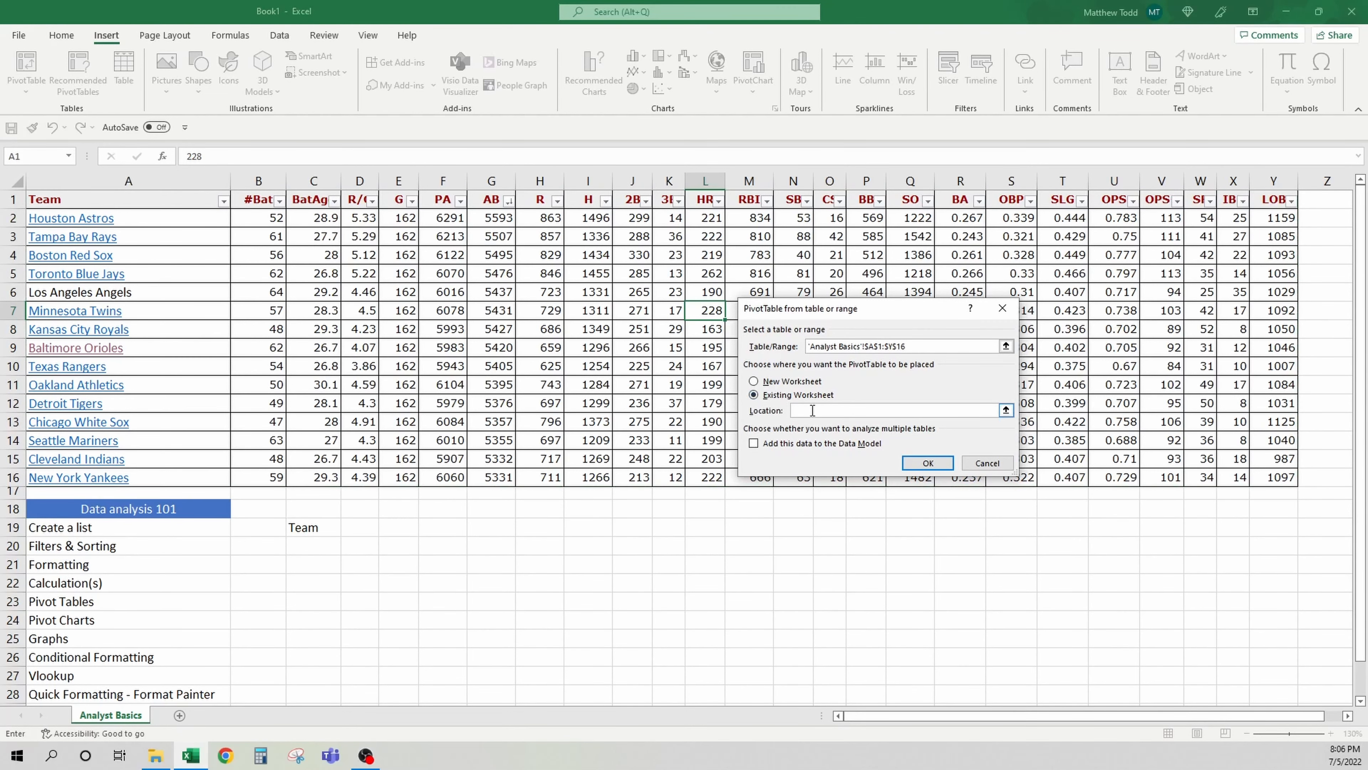
left_click(541, 567)
left_click(927, 463)
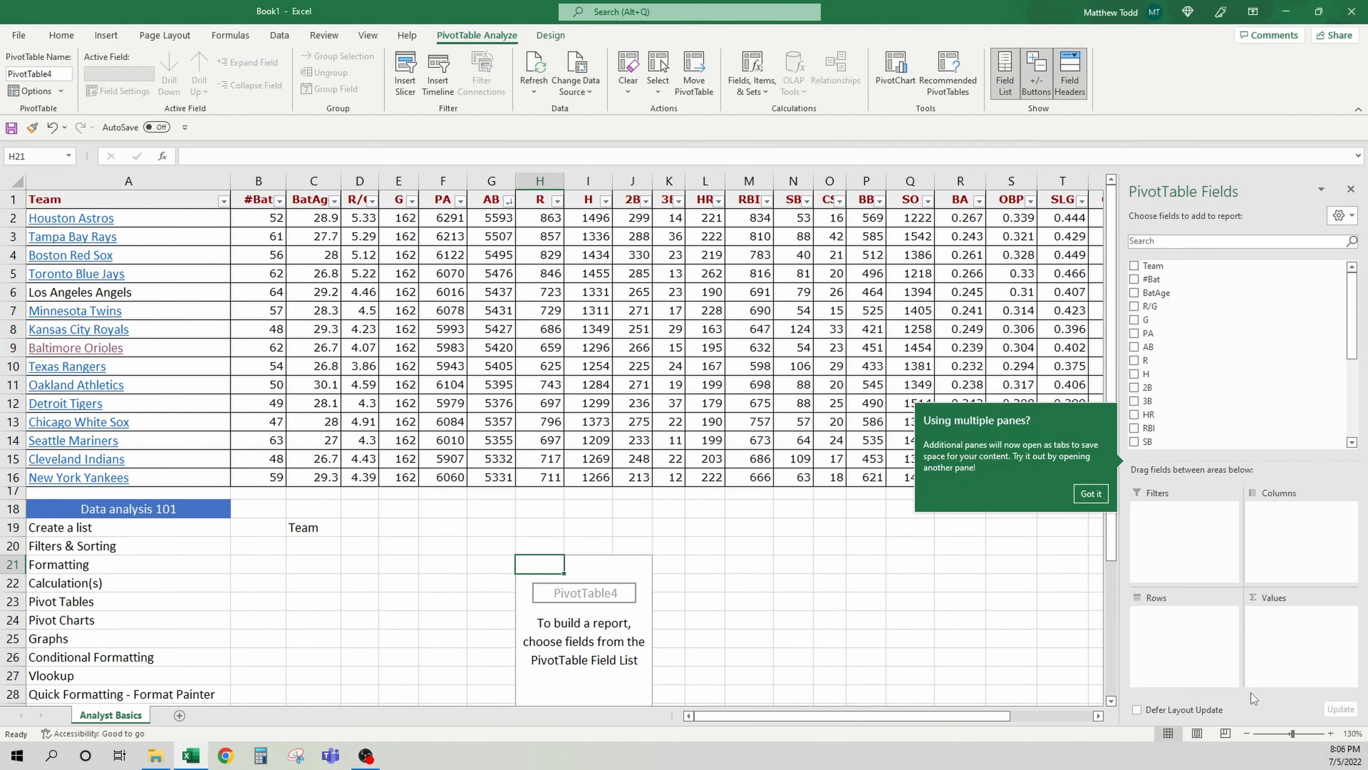
Add the Team field to the pivot table's rows
left_click(1088, 493)
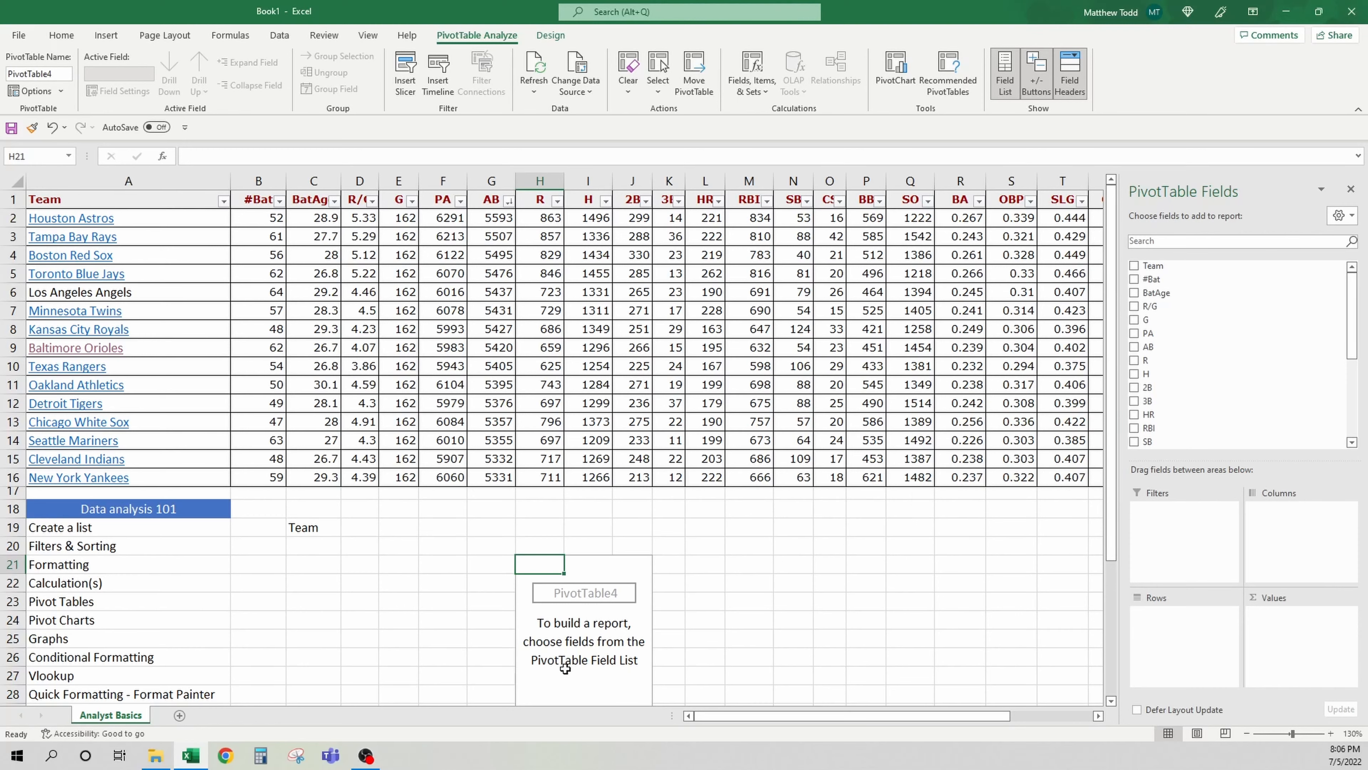
scroll(578, 584, "down", 2)
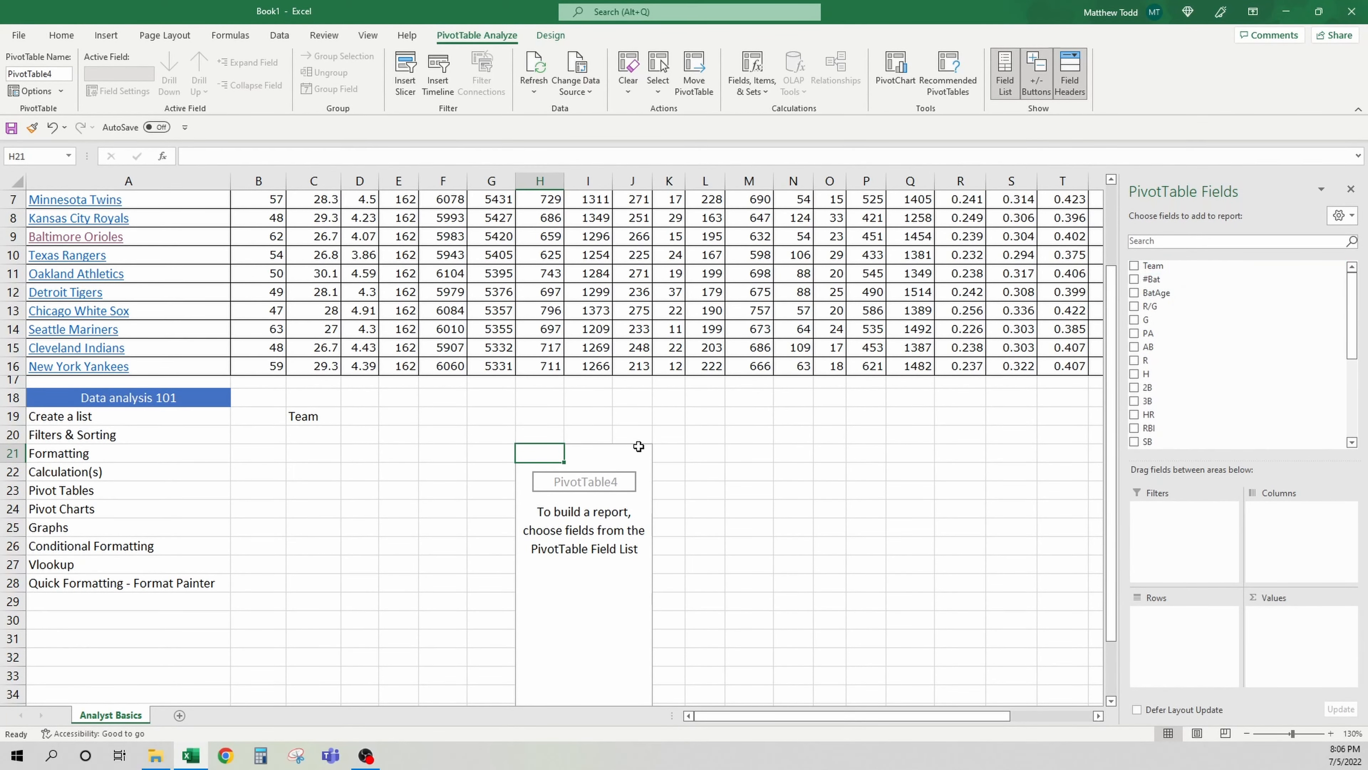
scroll(508, 364, "up", 2)
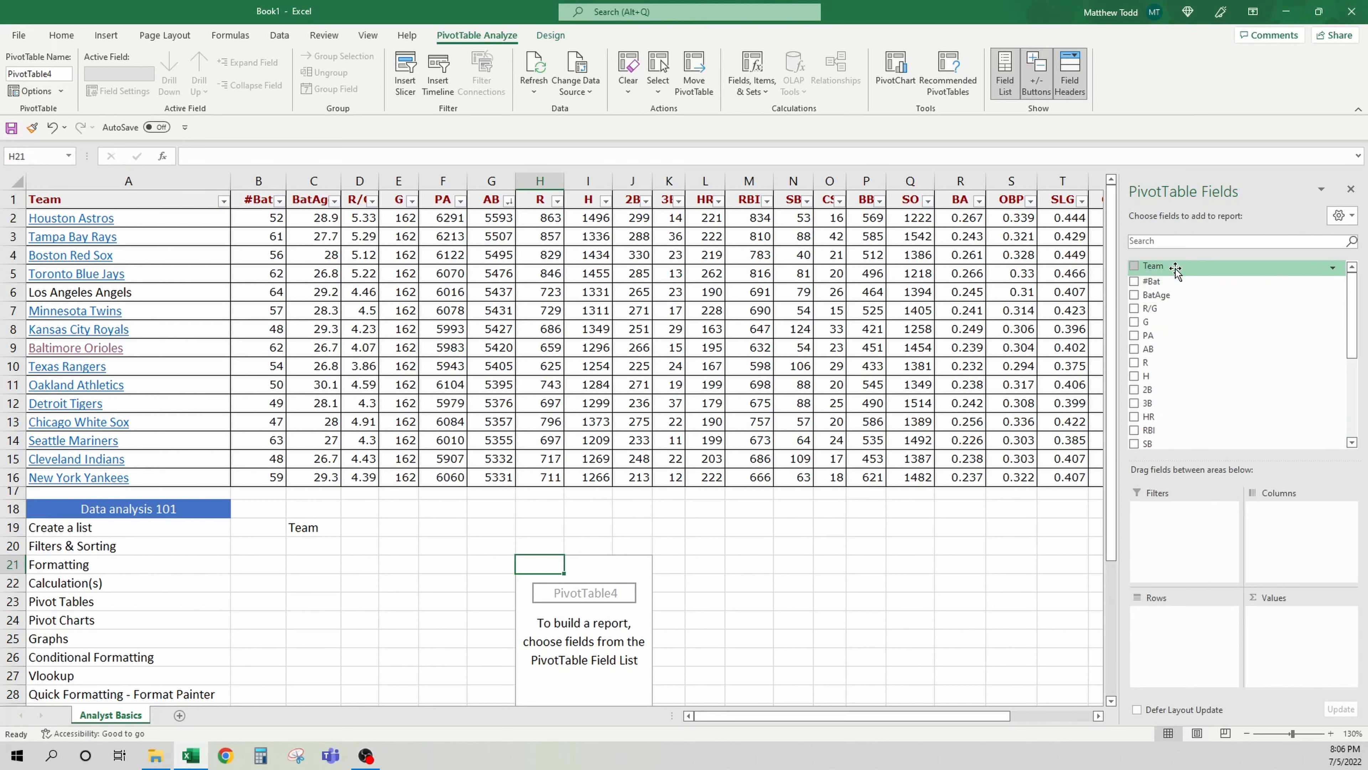
left_click_drag(1176, 266, 1193, 645)
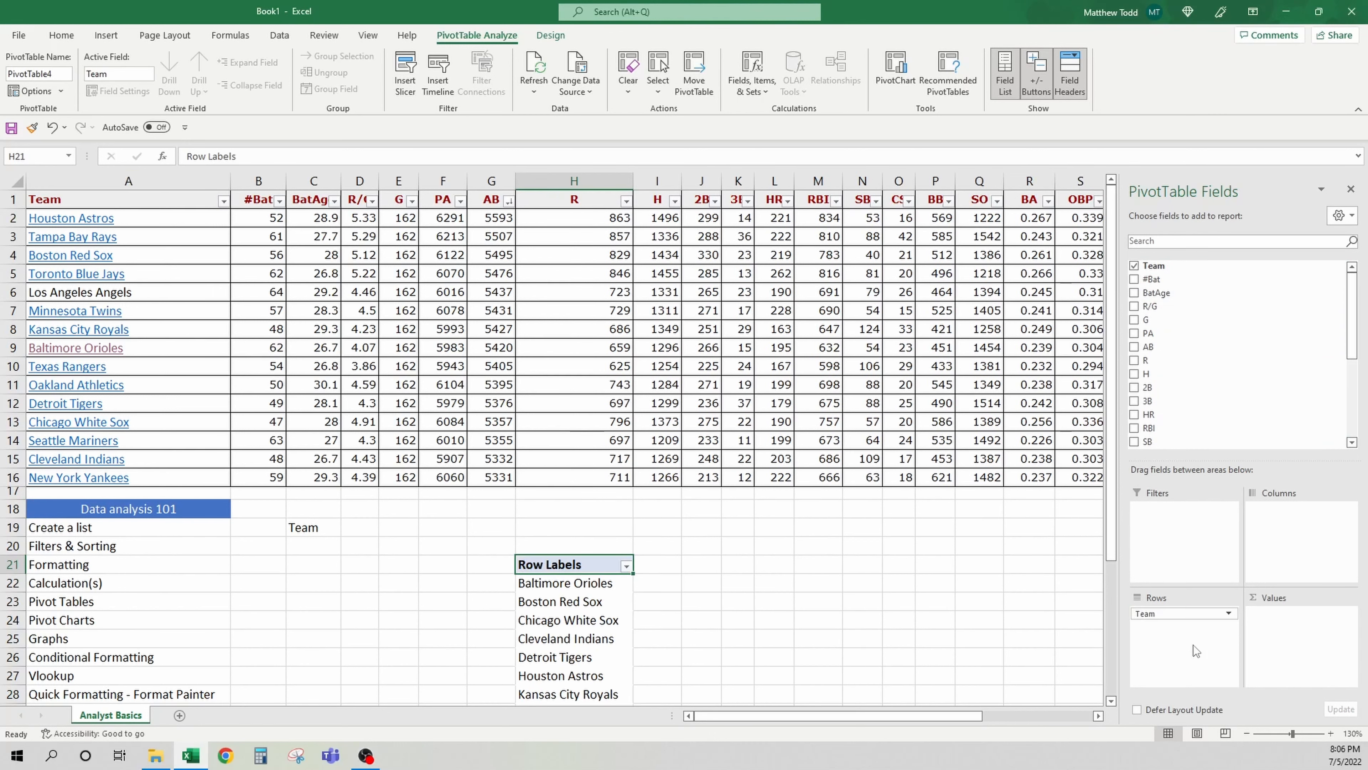
Add the R, H, 2B, 3B, HR and RBI fields to the pivot table's values
scroll(684, 549, "down", 3)
scroll(655, 520, "down", 1)
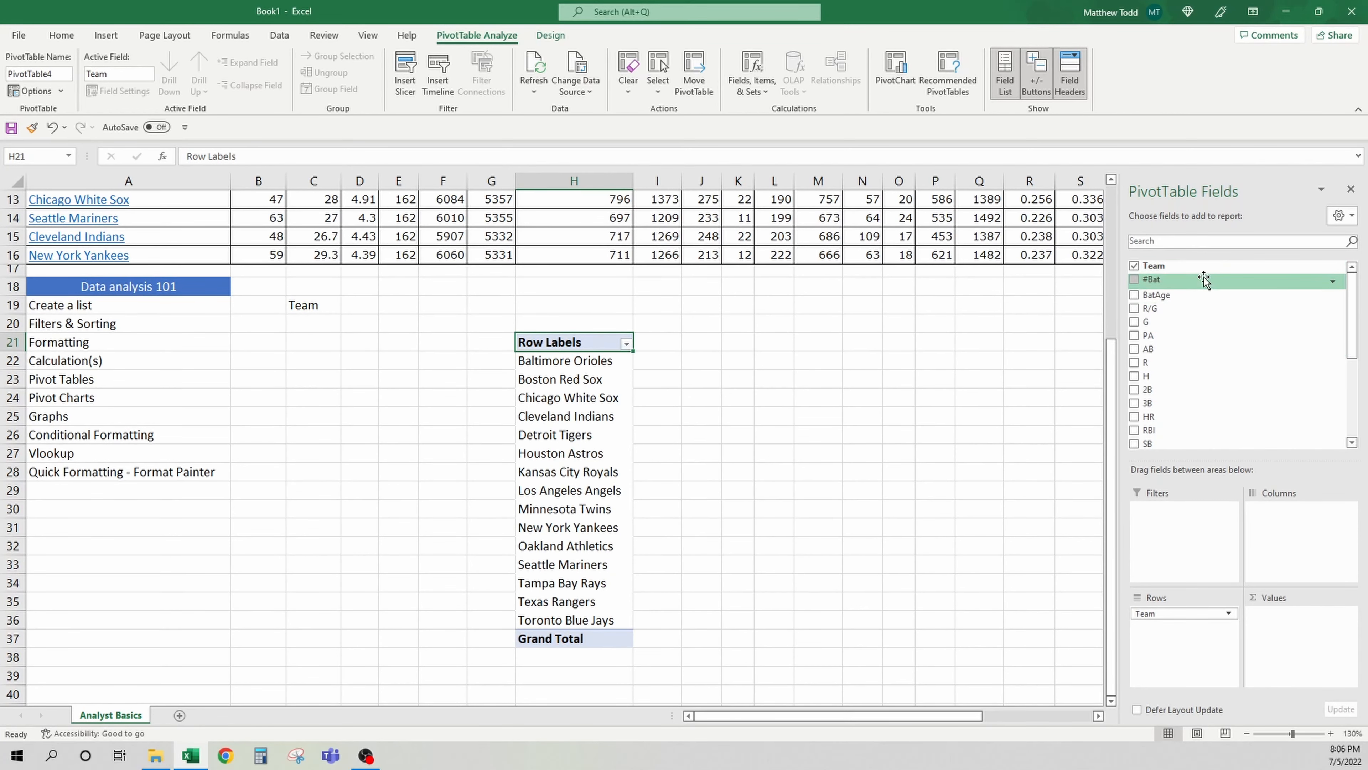
scroll(748, 440, "up", 4)
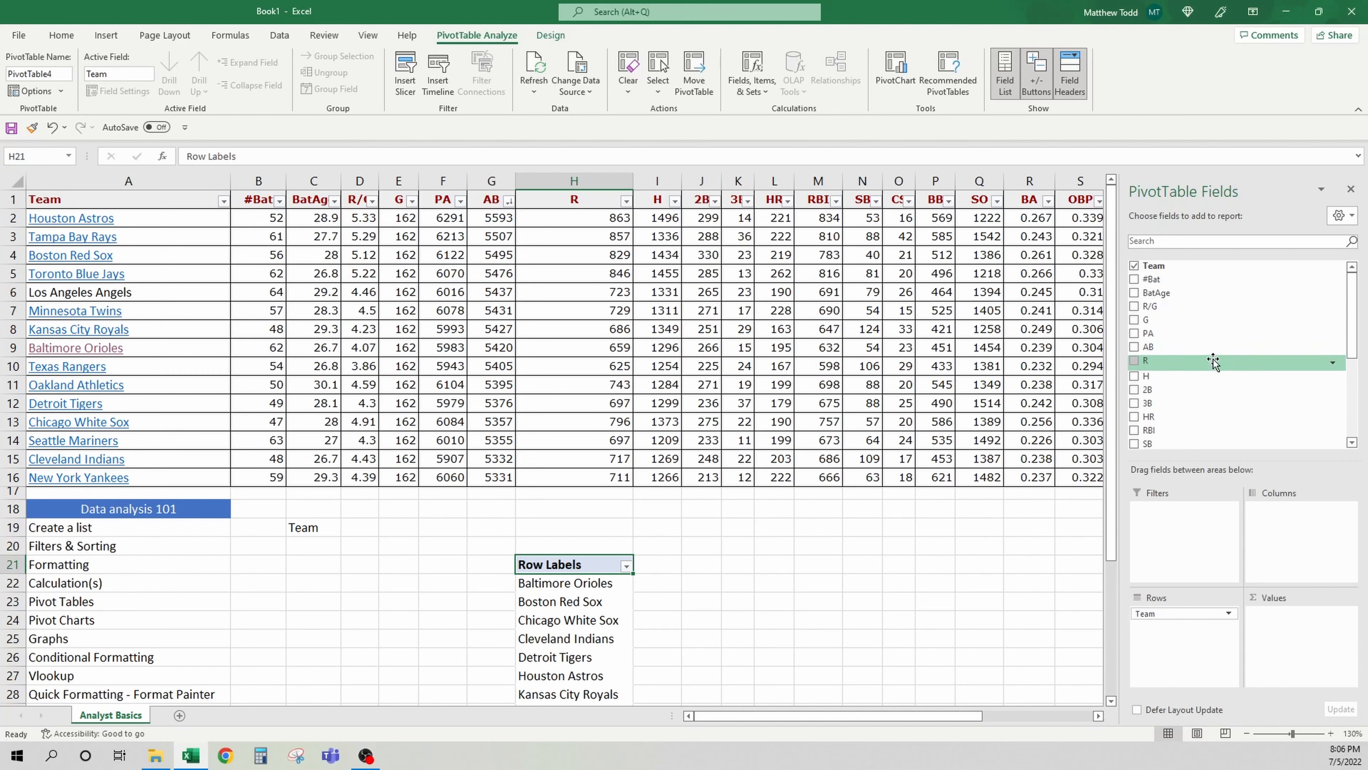
left_click_drag(1211, 362, 1286, 628)
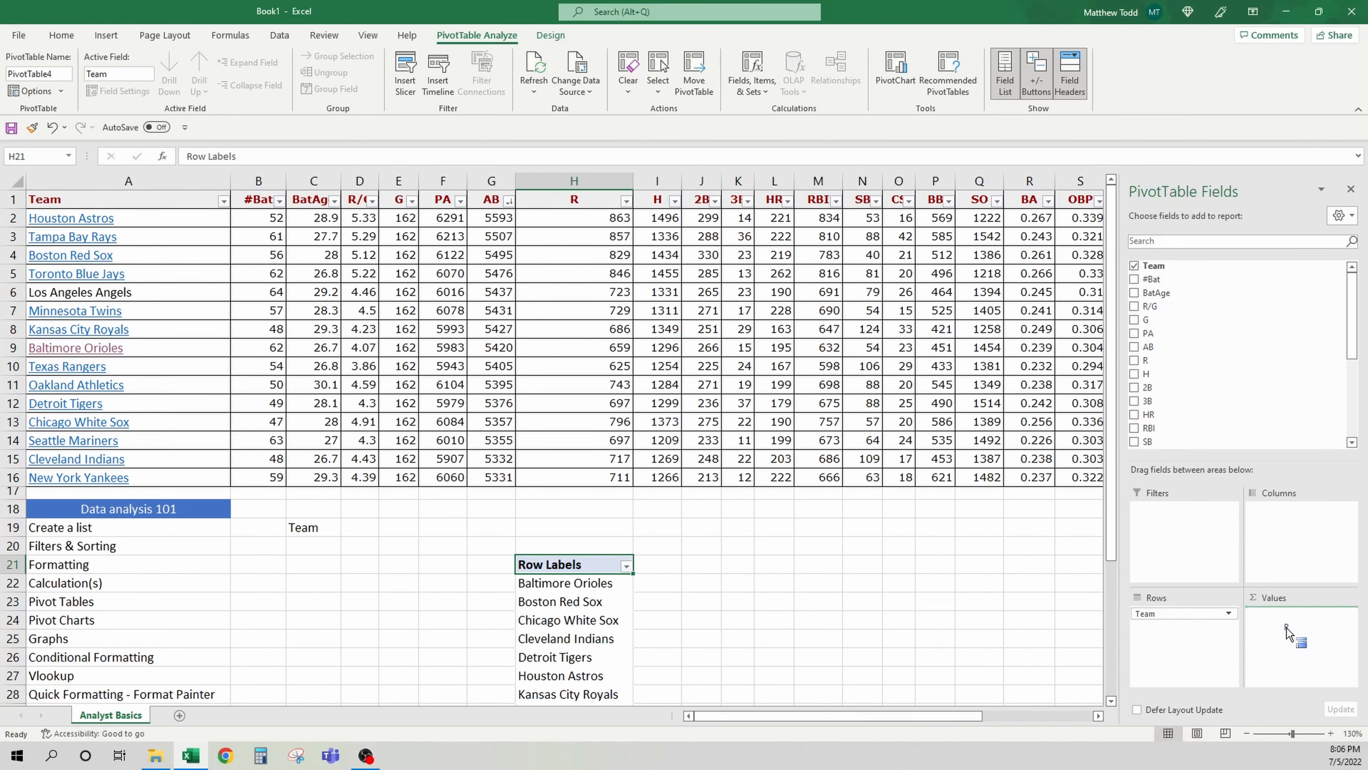
scroll(824, 527, "down", 2)
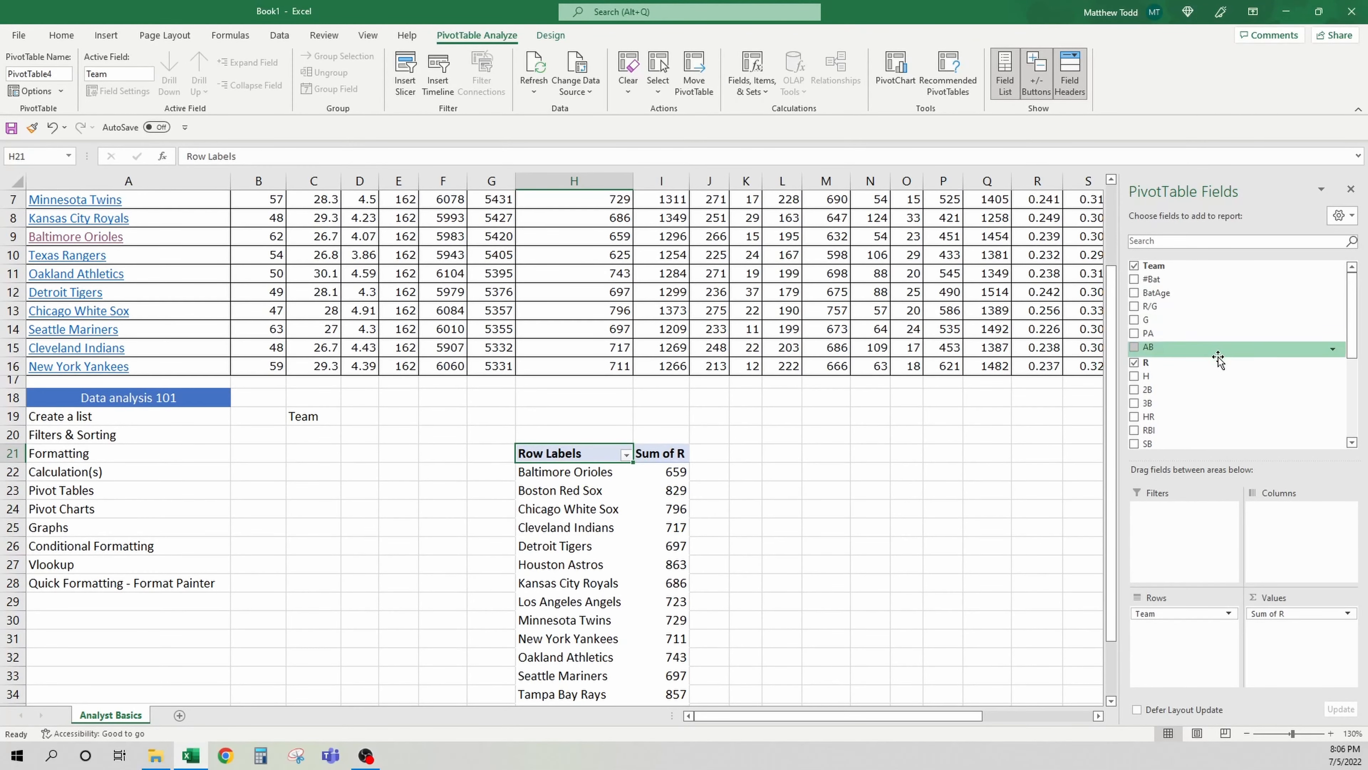
scroll(1226, 384, "down", 1)
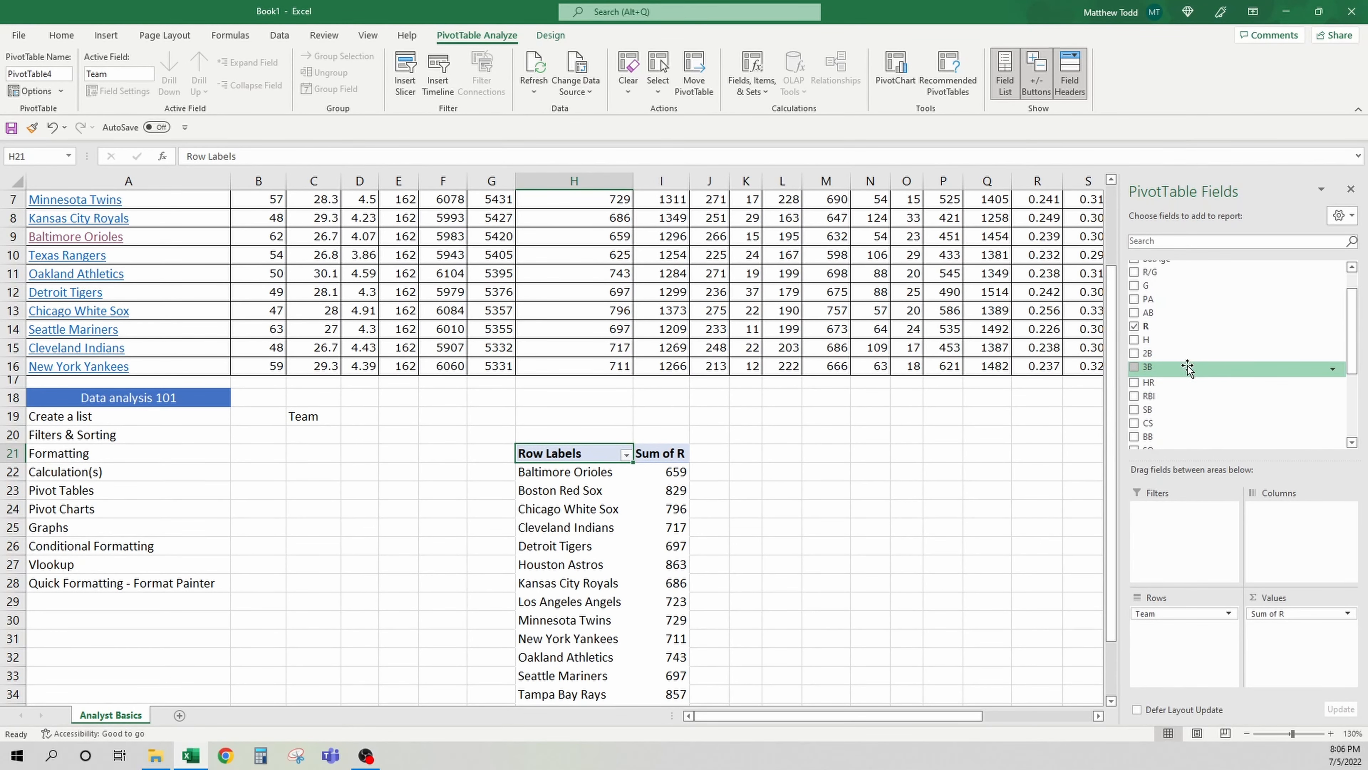
left_click_drag(1190, 345, 1328, 658)
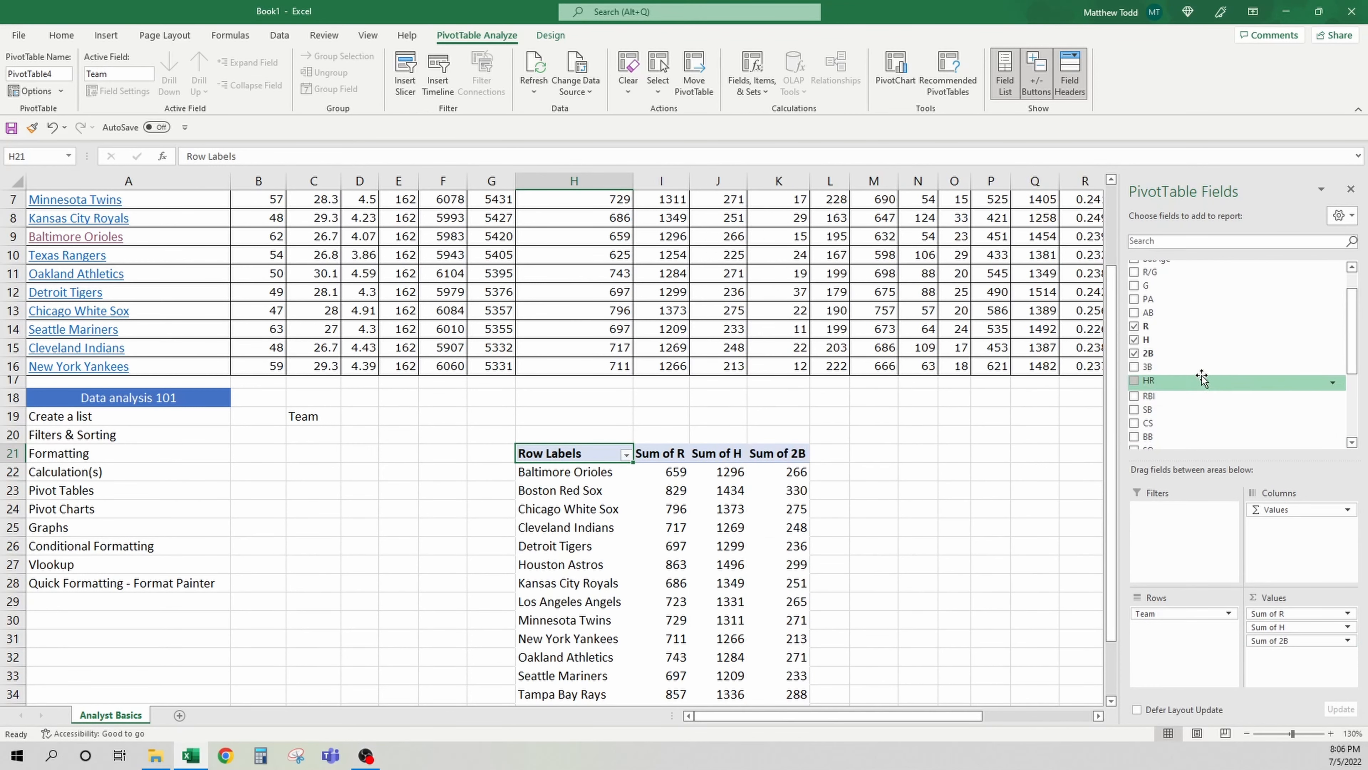
left_click_drag(1200, 367, 1317, 655)
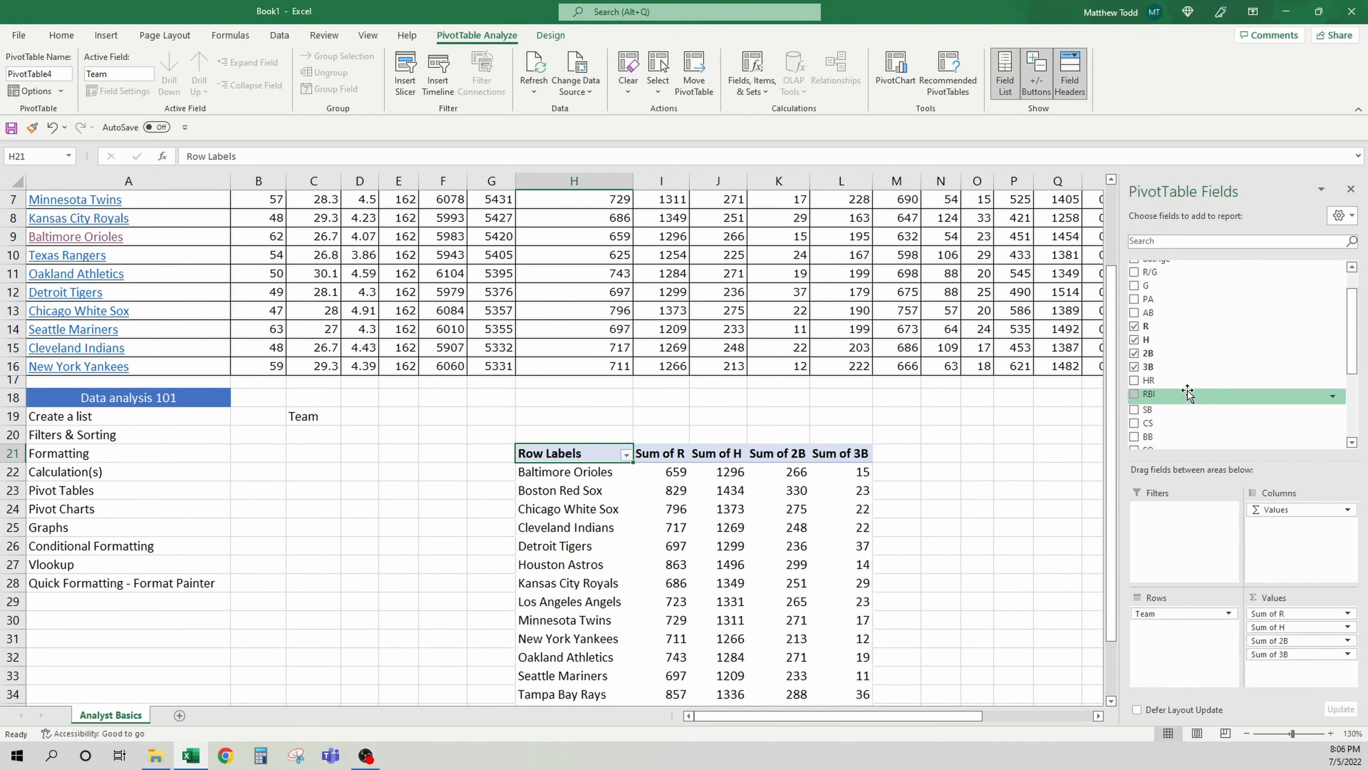
left_click_drag(1185, 381, 1266, 682)
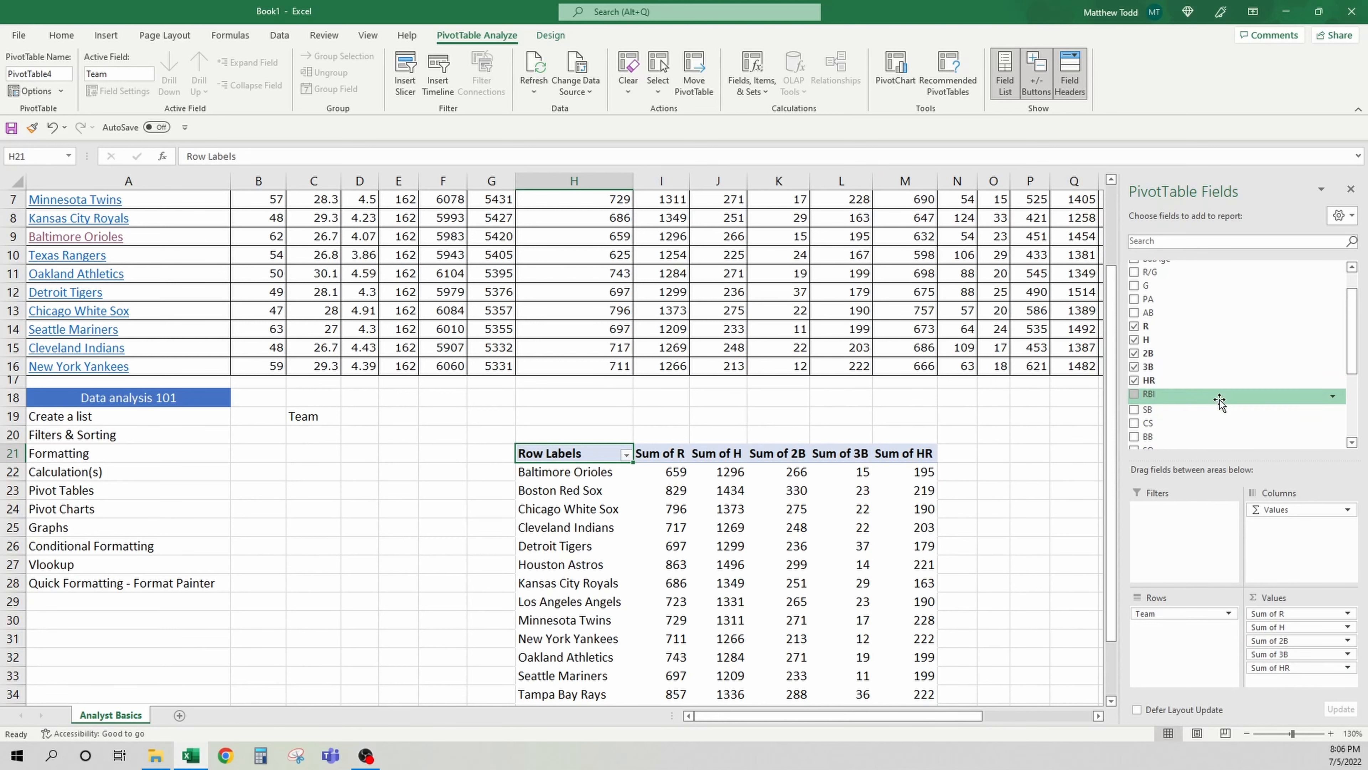
left_click_drag(1206, 394, 1292, 680)
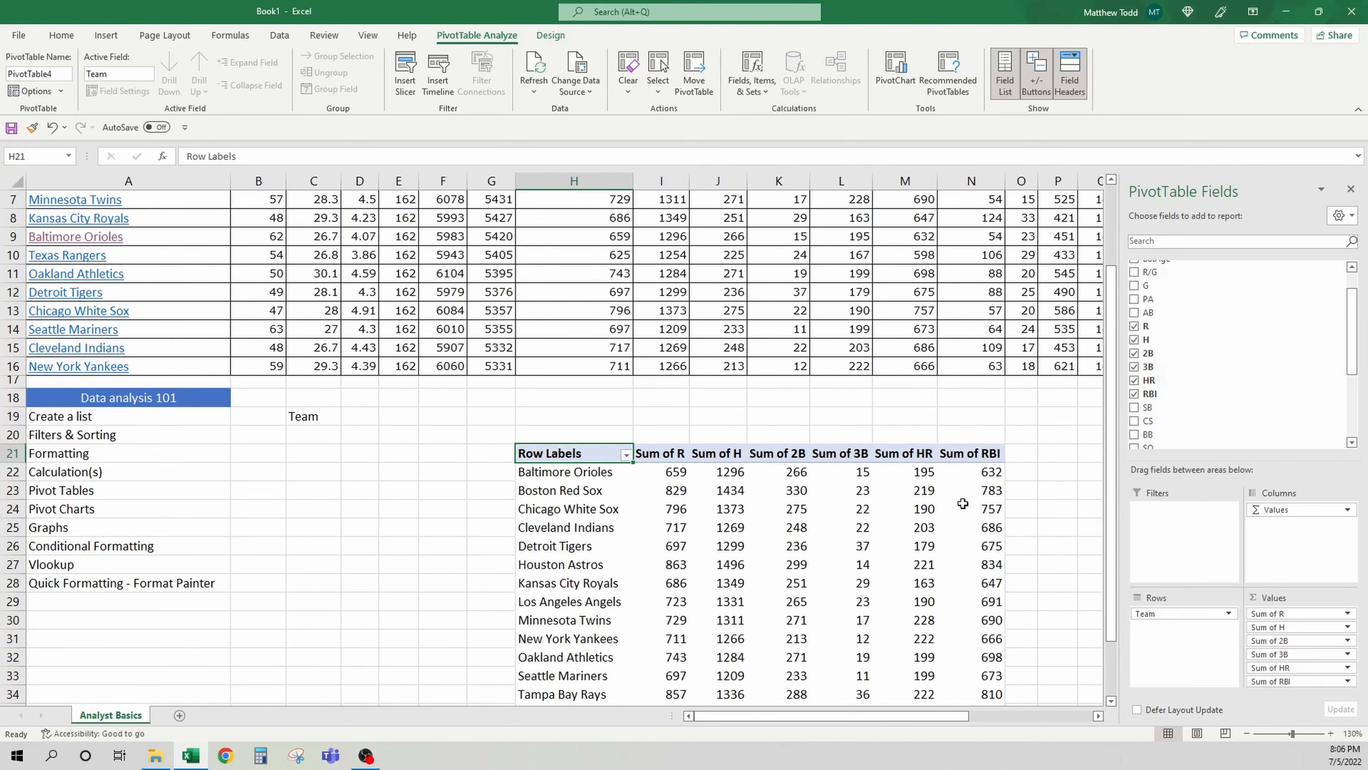
Remove the Sum of 2B field from the pivot table's values
scroll(730, 443, "down", 1)
scroll(730, 442, "down", 1)
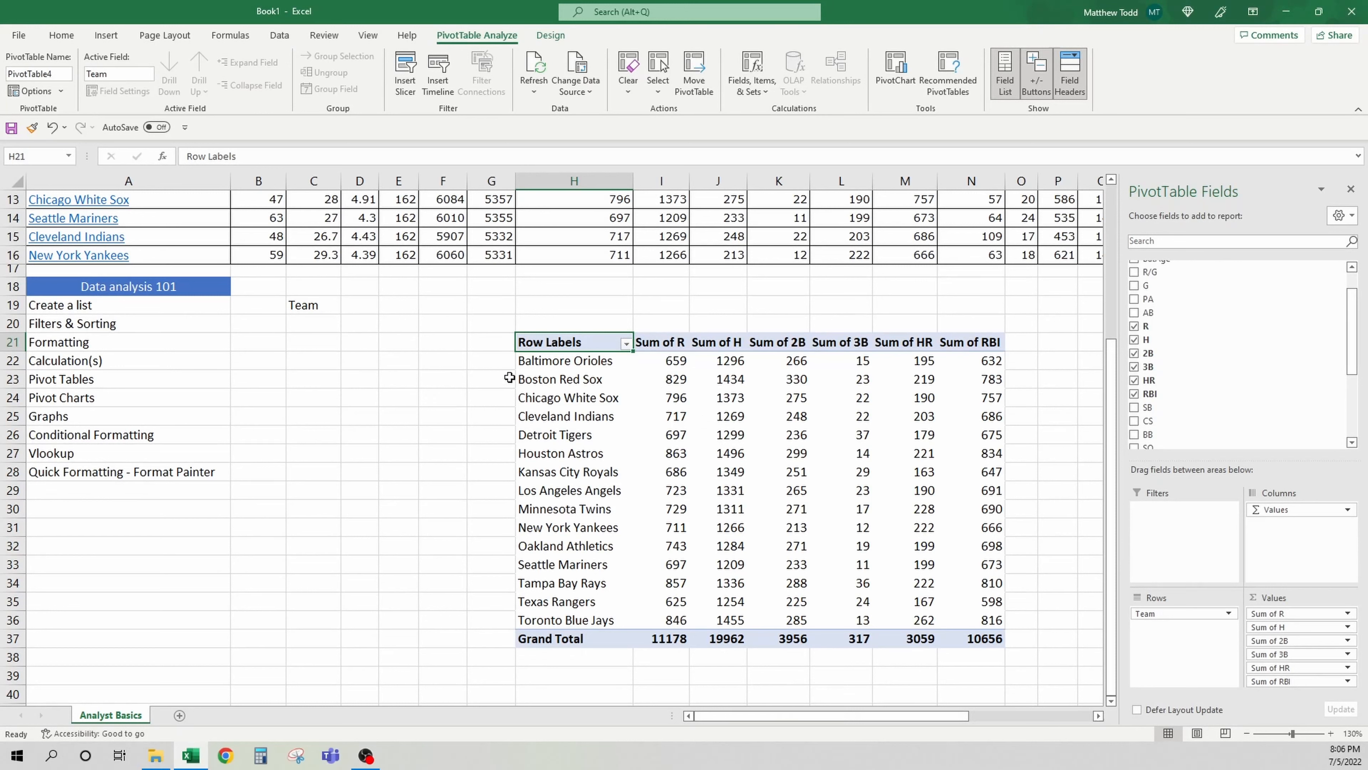
left_click(481, 360)
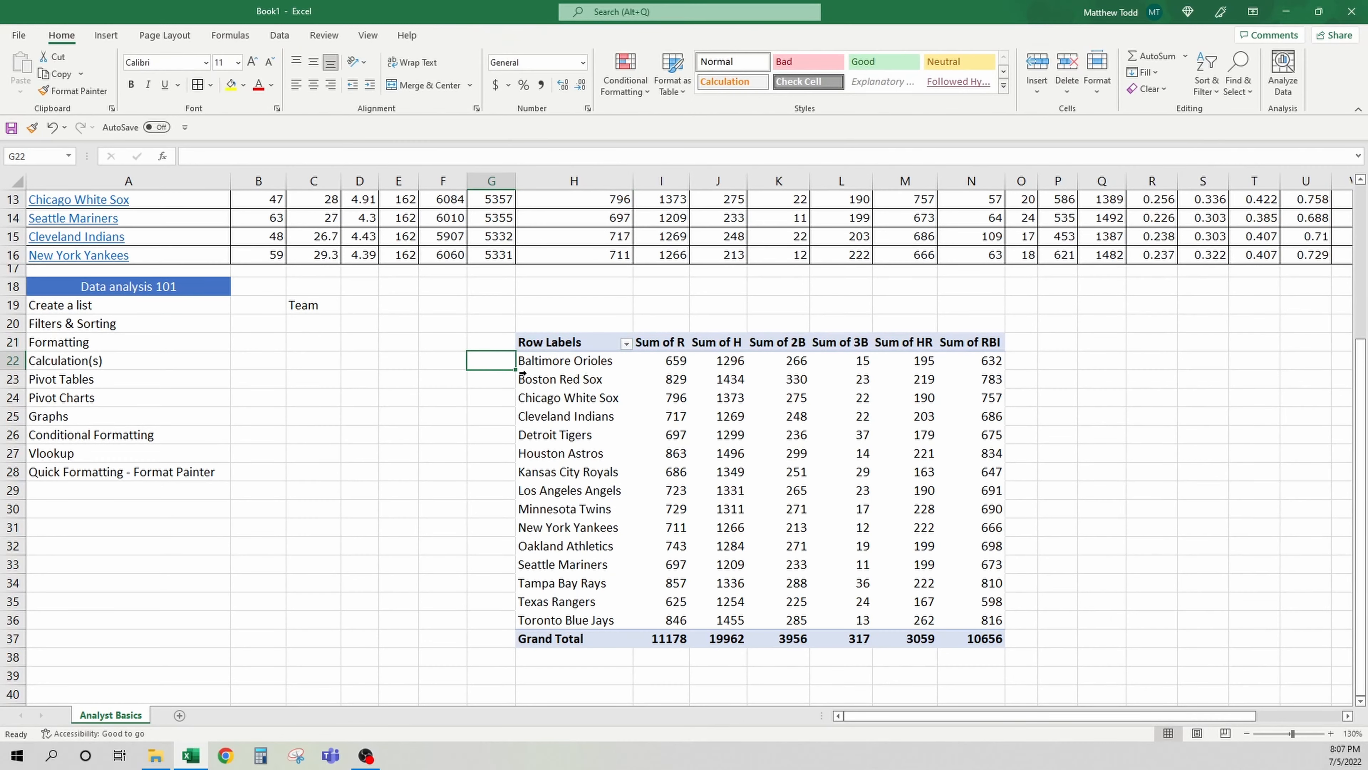
left_click(728, 415)
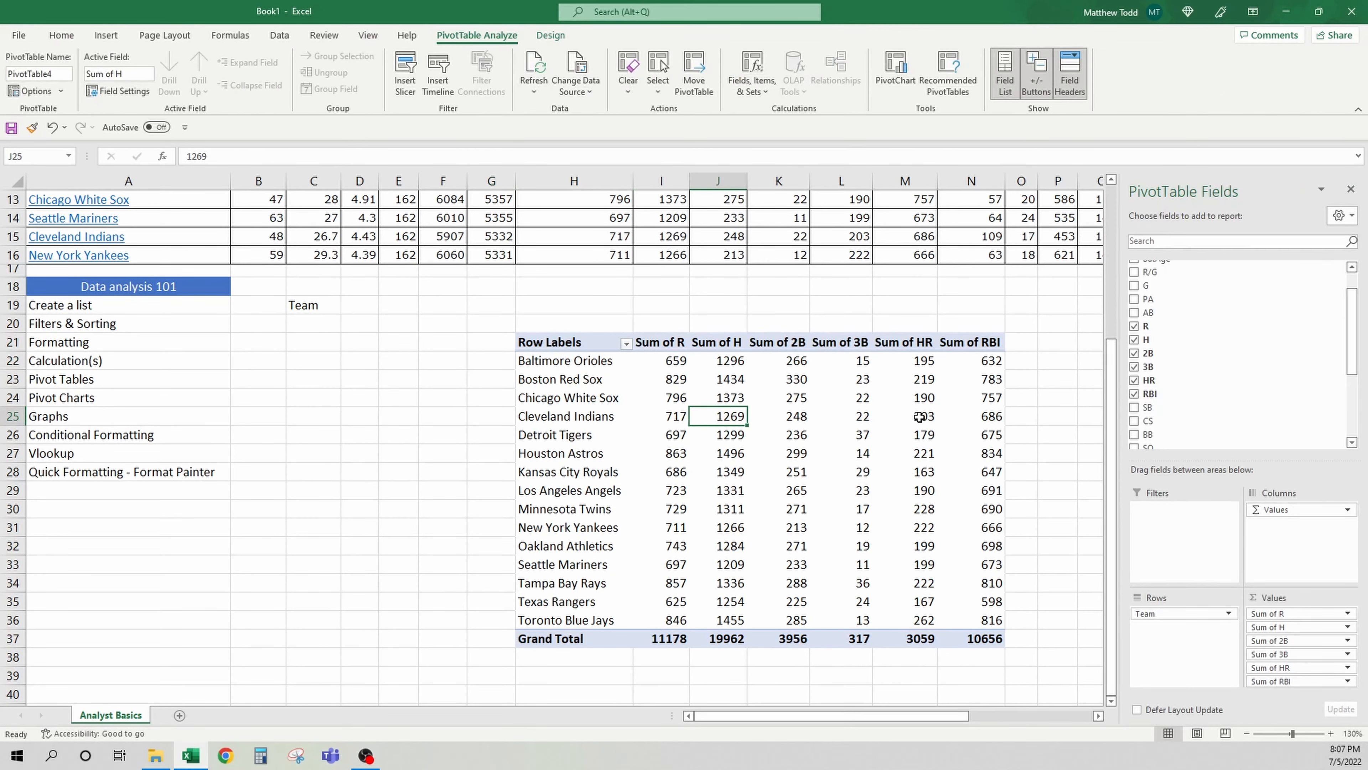
left_click(800, 343)
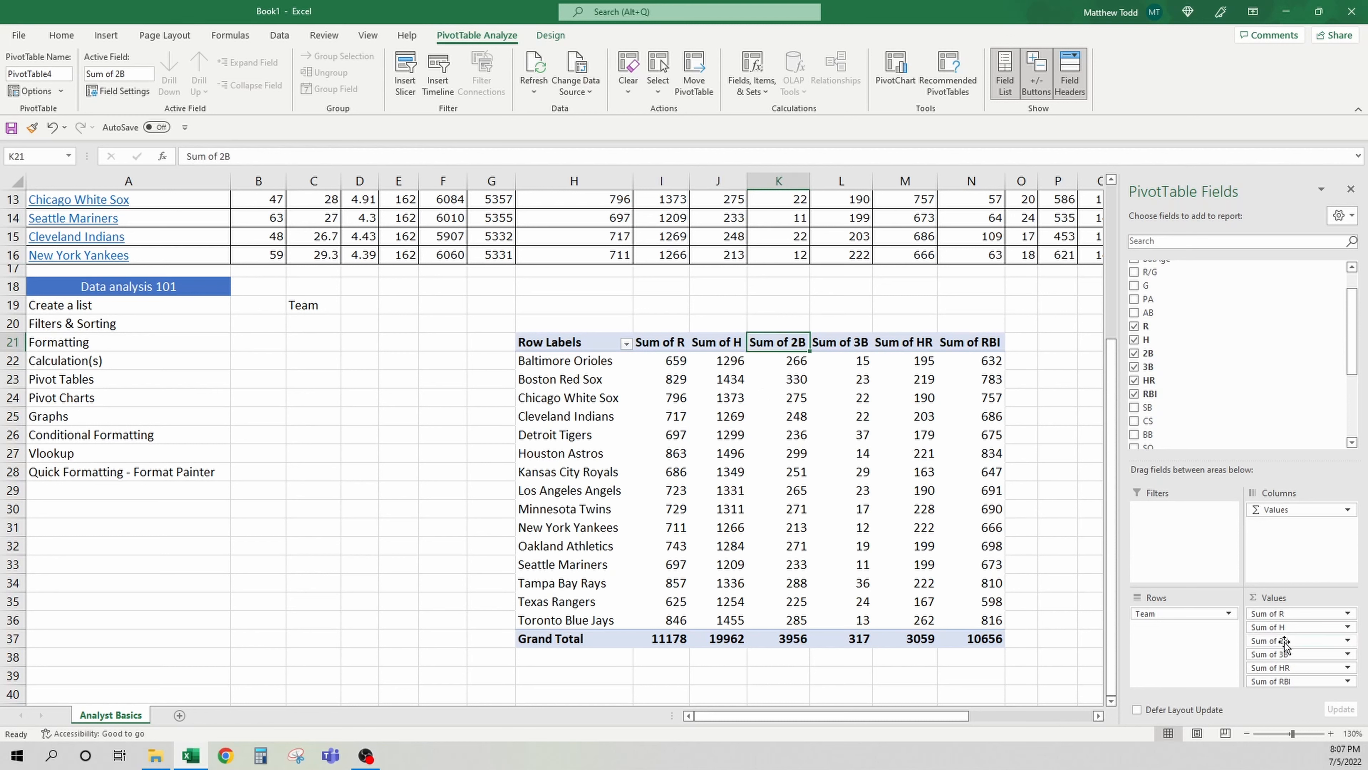
left_click_drag(1295, 642, 1232, 355)
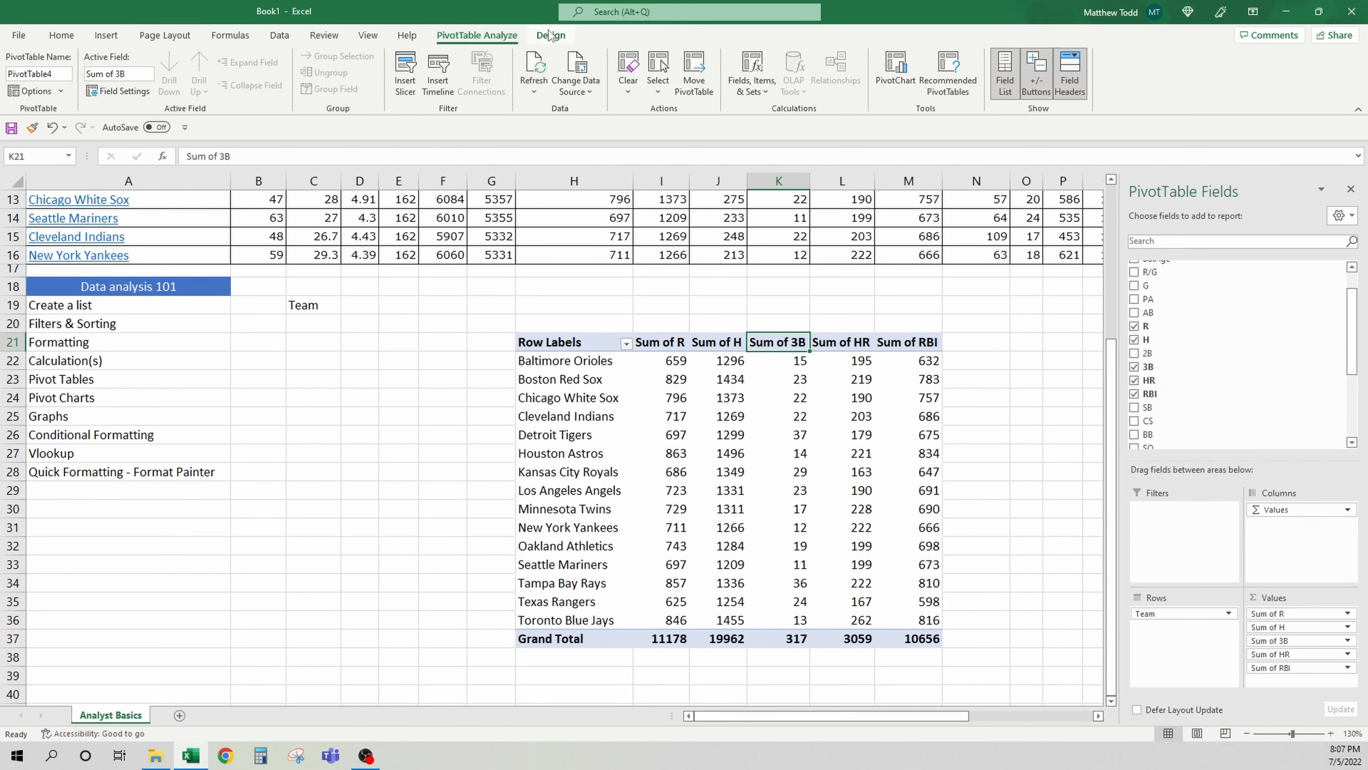
Apply a blue Medium PivotTable style to the pivot table
left_click_drag(576, 343, 911, 342)
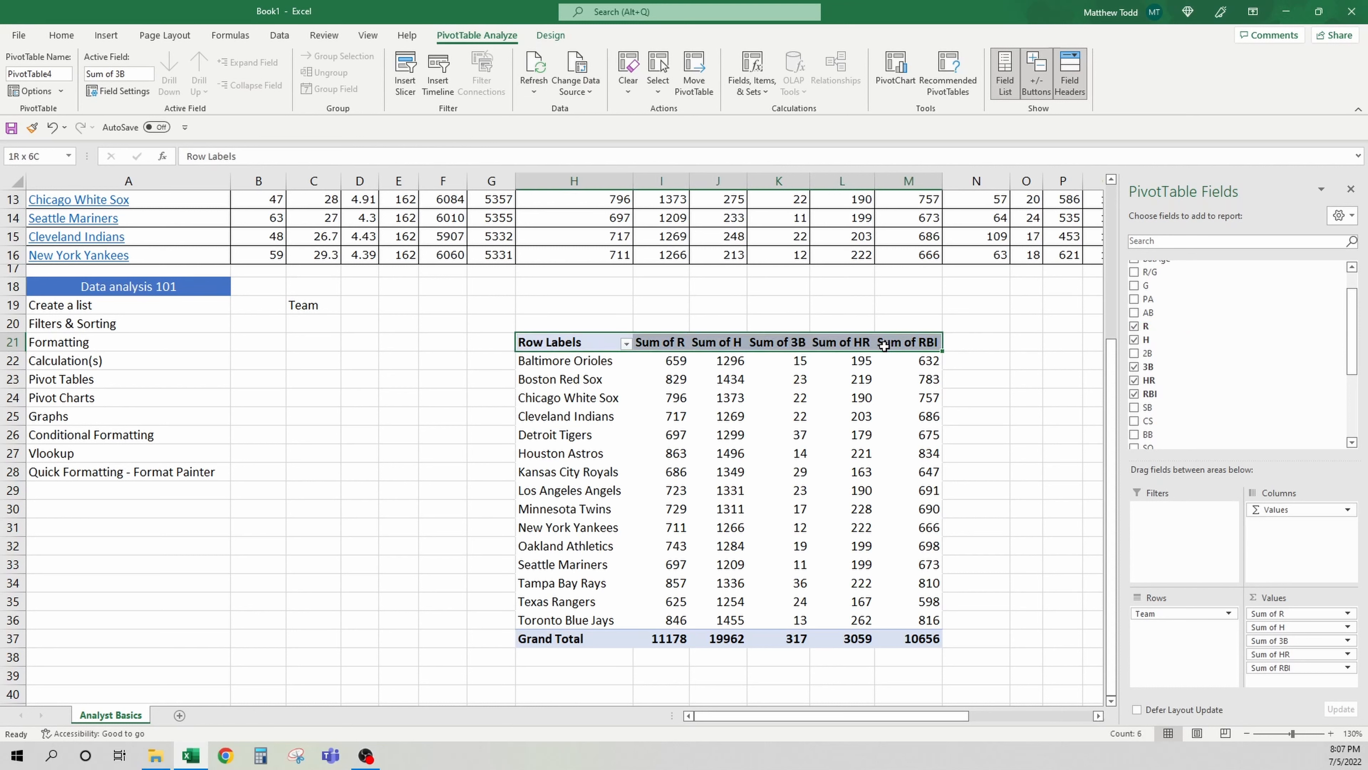
left_click(722, 464)
left_click(673, 436)
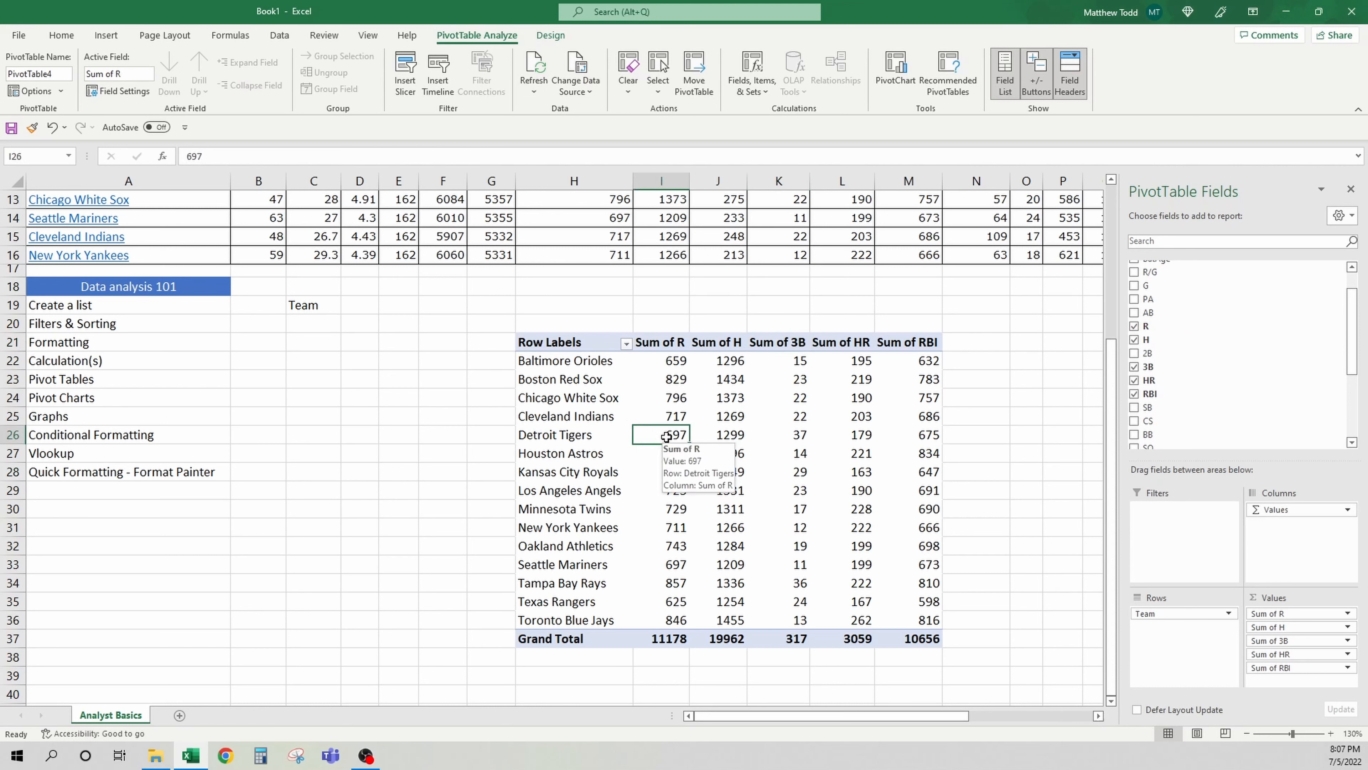
left_click(551, 35)
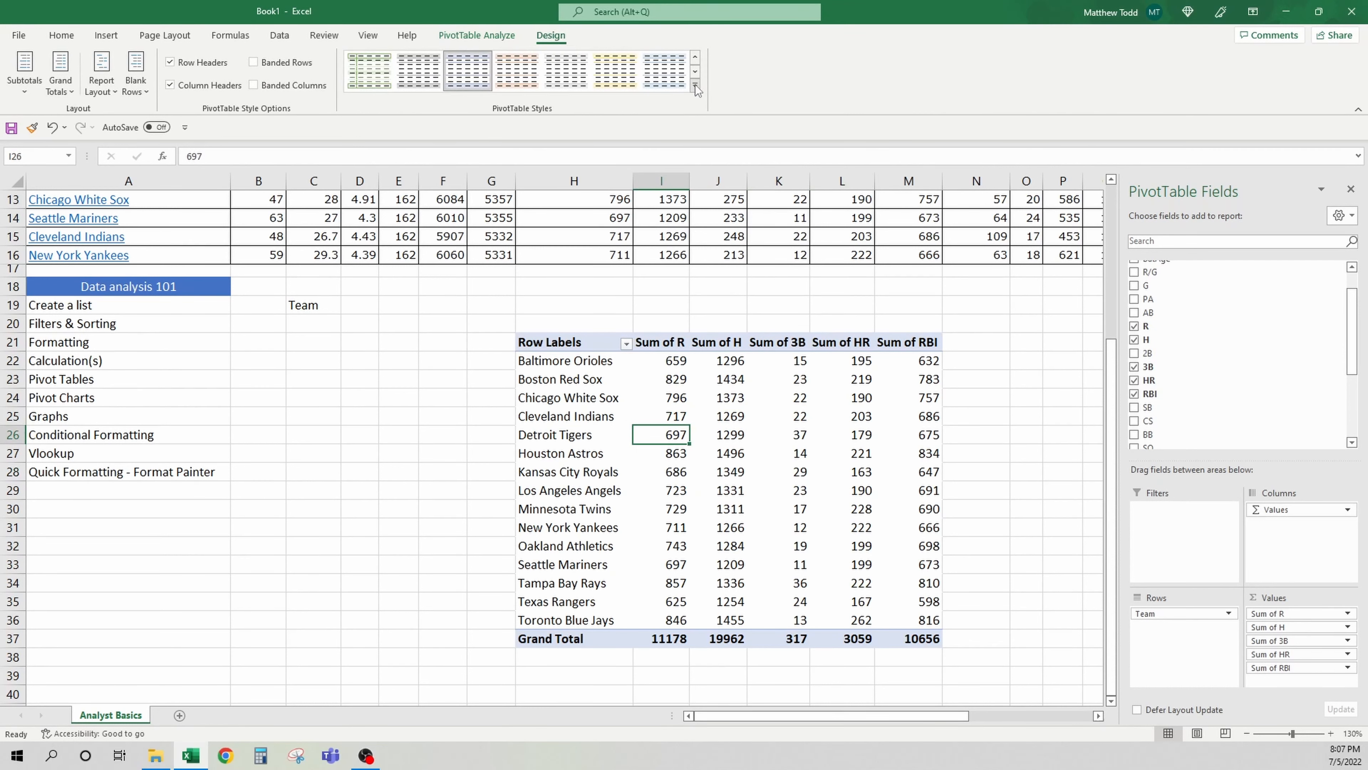
left_click(695, 85)
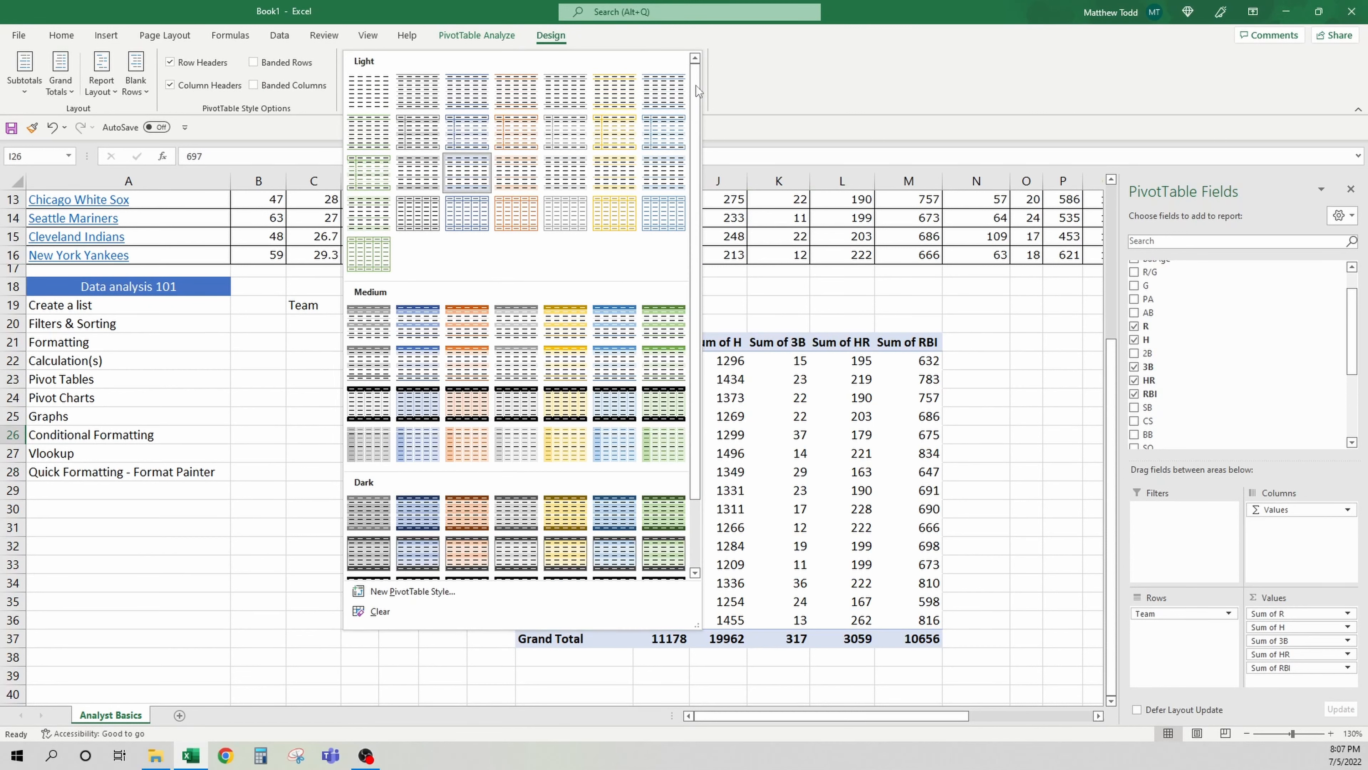
left_click(409, 334)
Turn on banded columns and banded rows for the pivot table
left_click(294, 85)
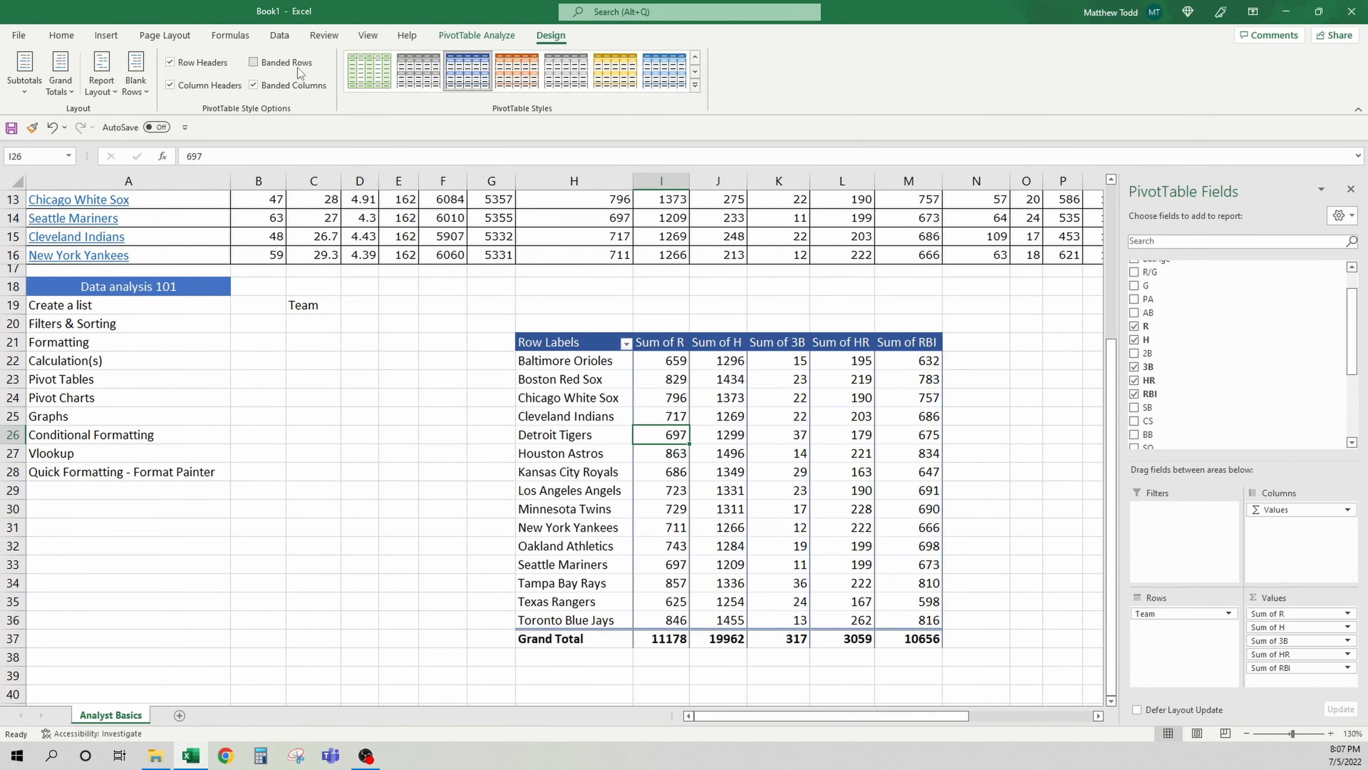
left_click(296, 63)
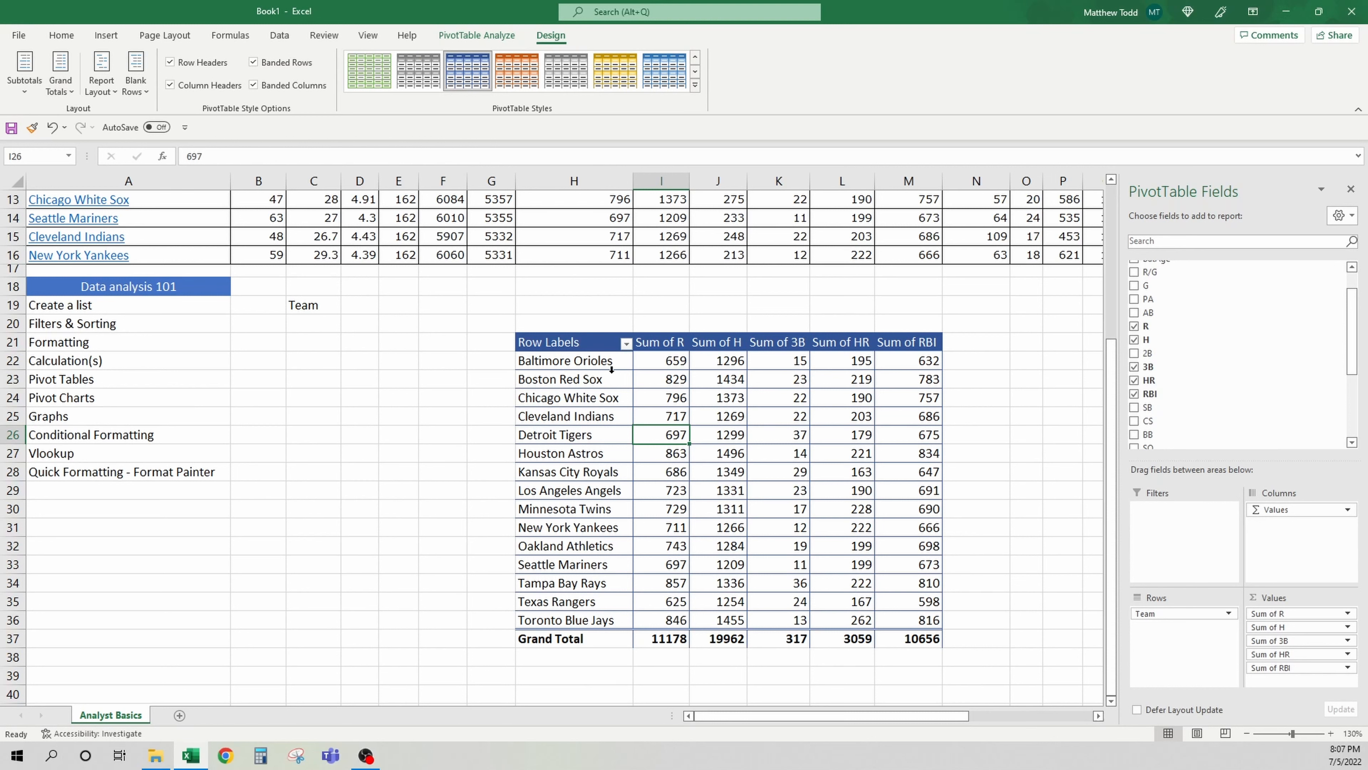
left_click(986, 359)
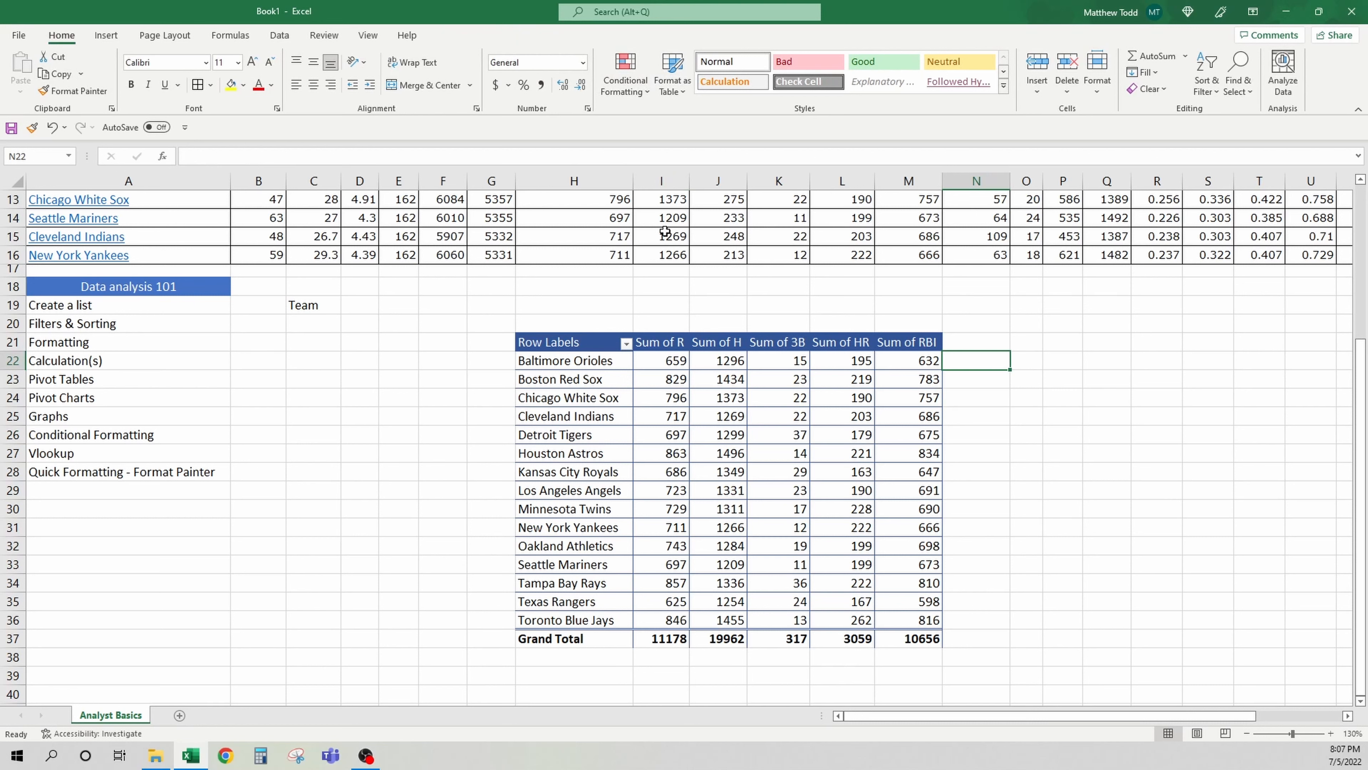
Sort the pivot table by Sum of RBI from largest to smallest
left_click(903, 360)
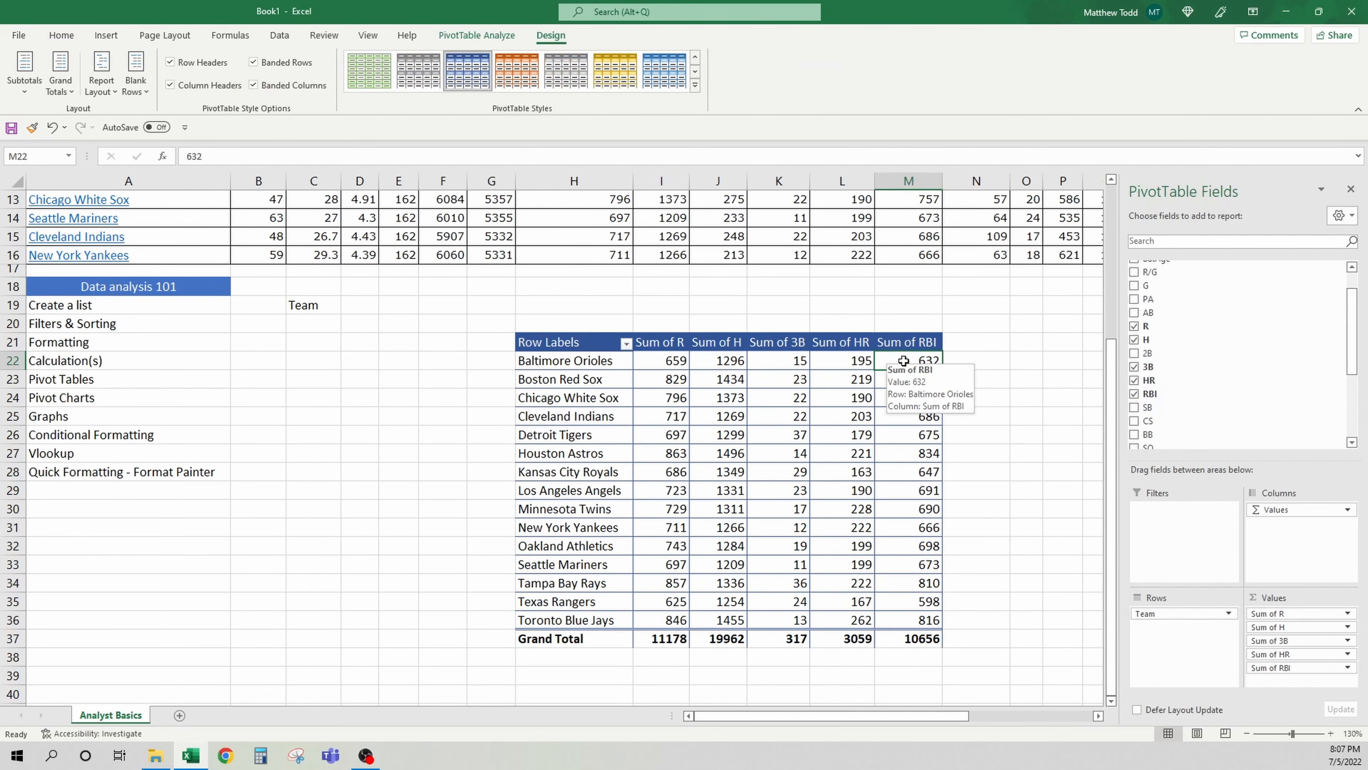
right_click(903, 361)
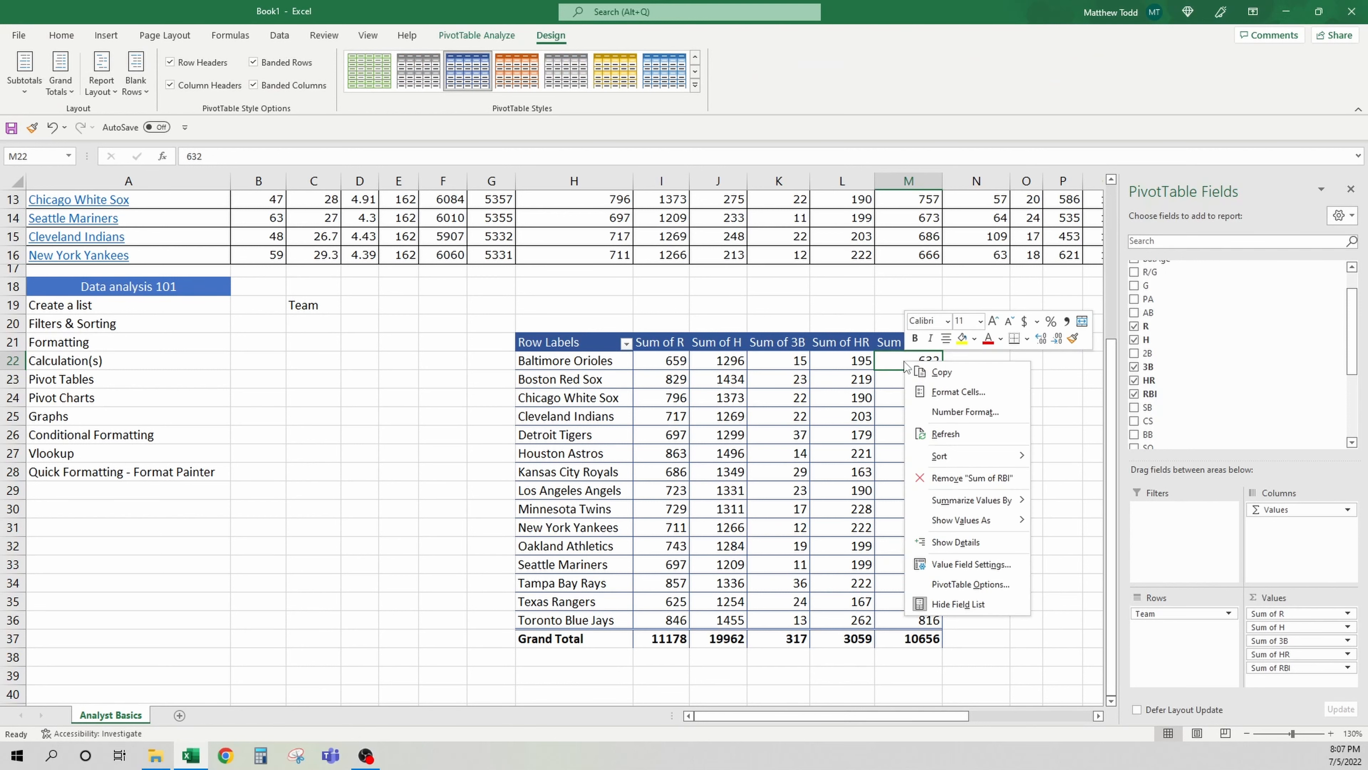
mouse_move(991, 456)
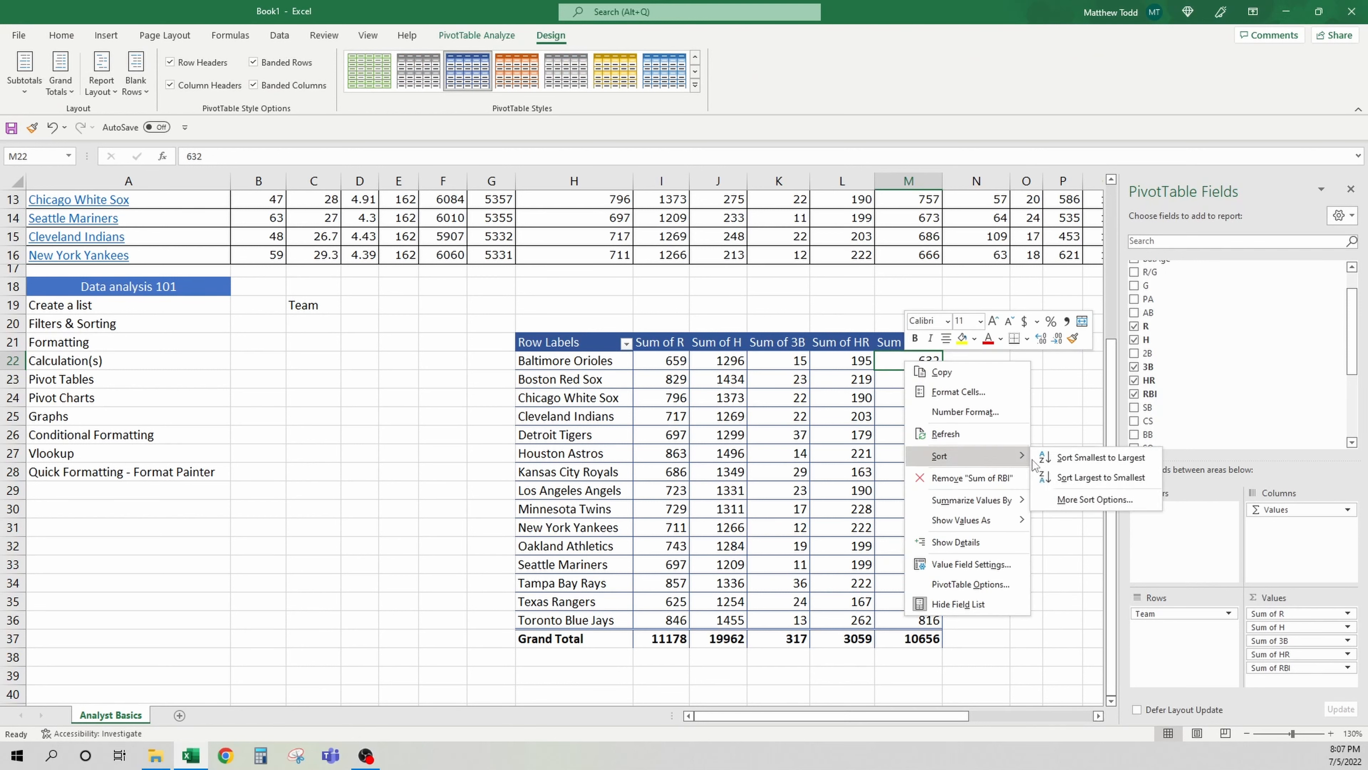
left_click(1064, 478)
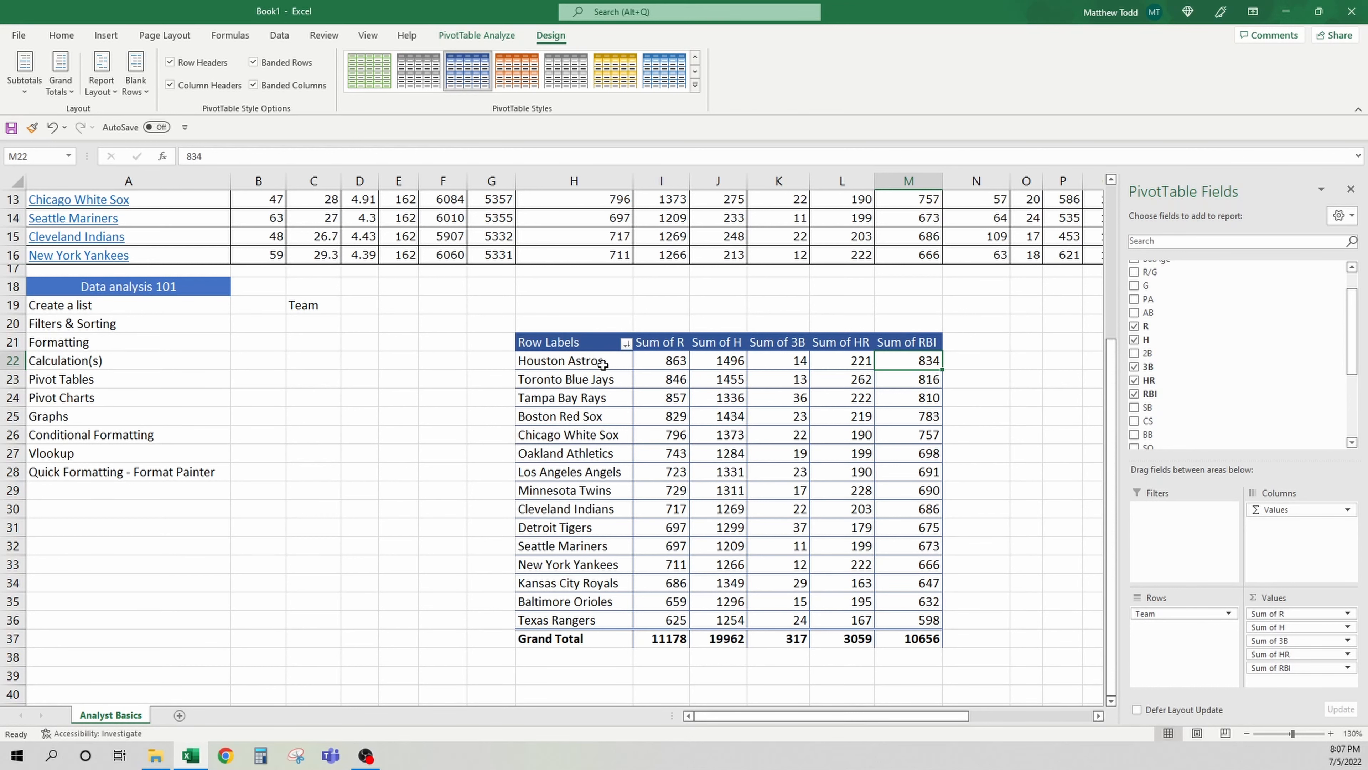
Delete the whole pivot table from the worksheet
scroll(910, 383, "up", 4)
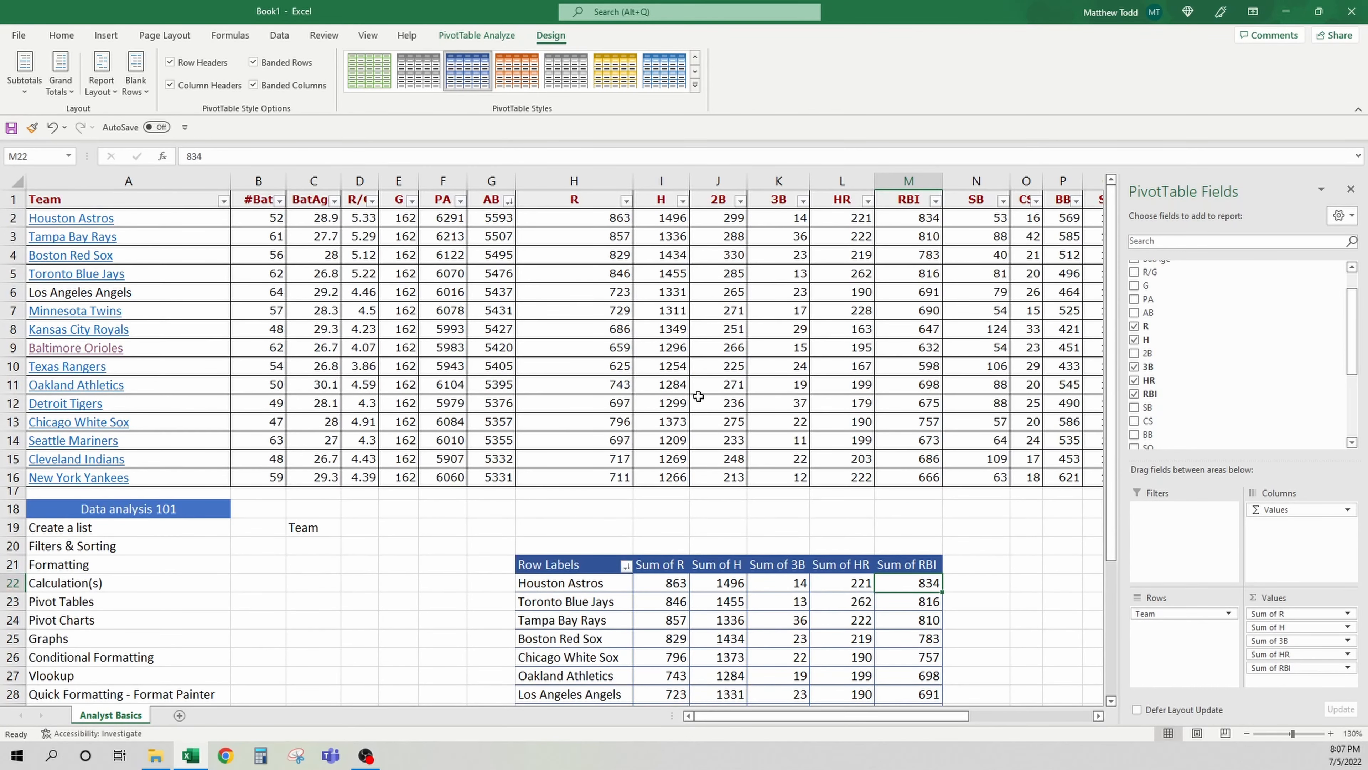
scroll(731, 374, "down", 2)
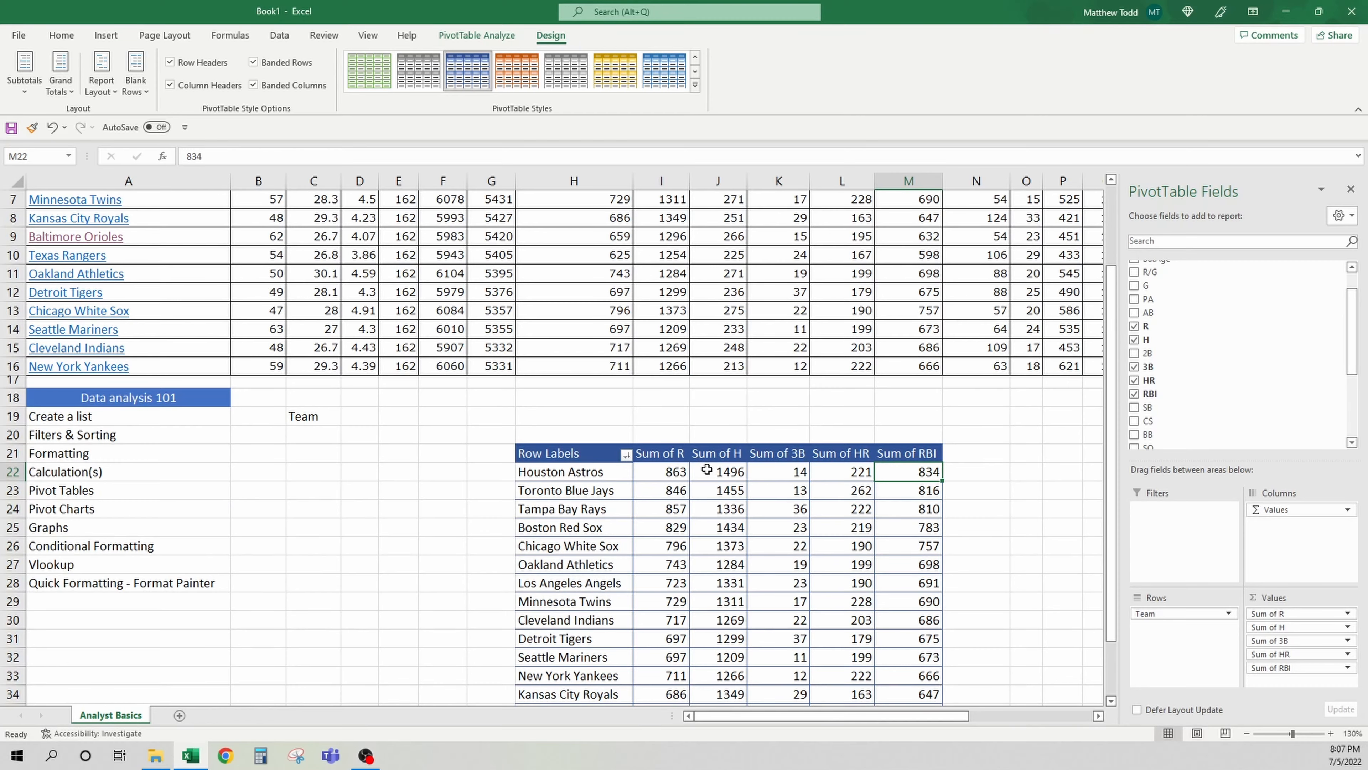
left_click_drag(509, 434, 999, 738)
key("alt+h")
key("d")
key("d")
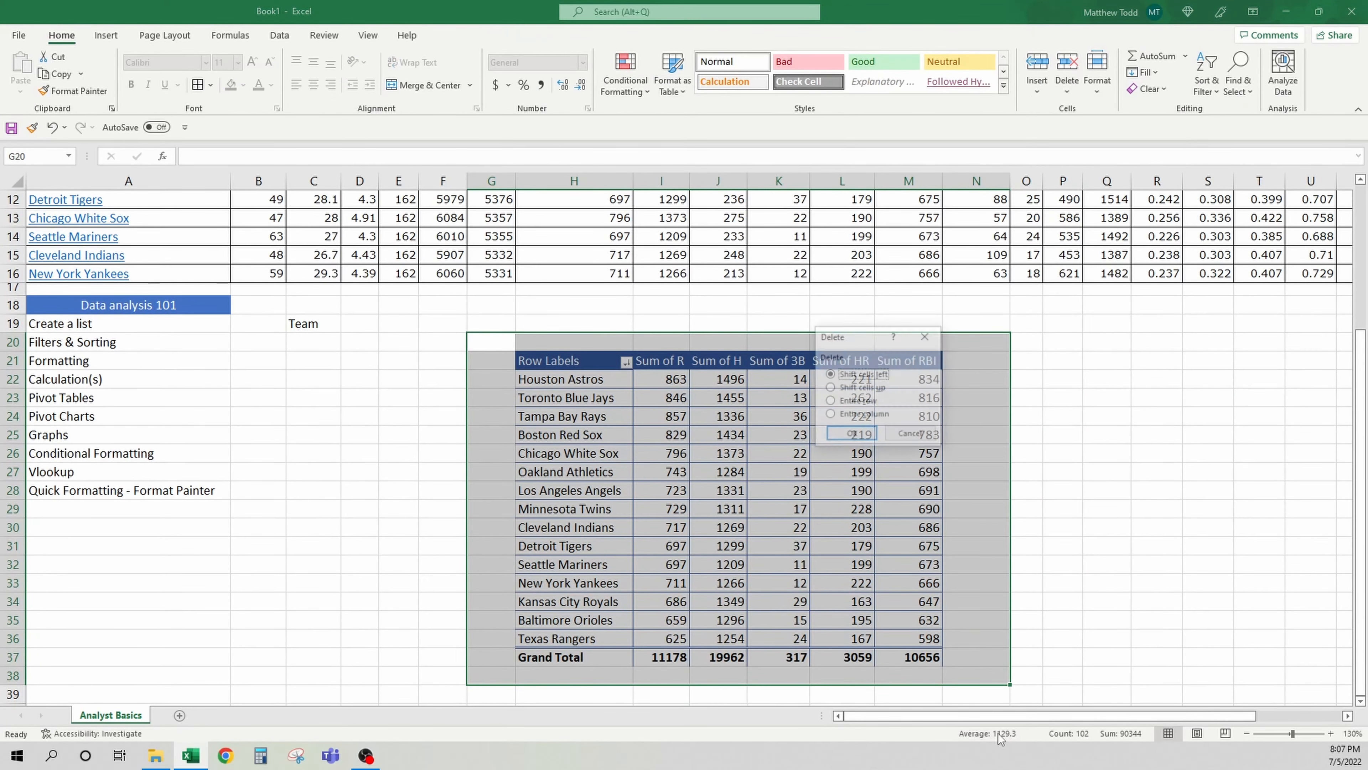
key("Return")
key("Up")
key("Left")
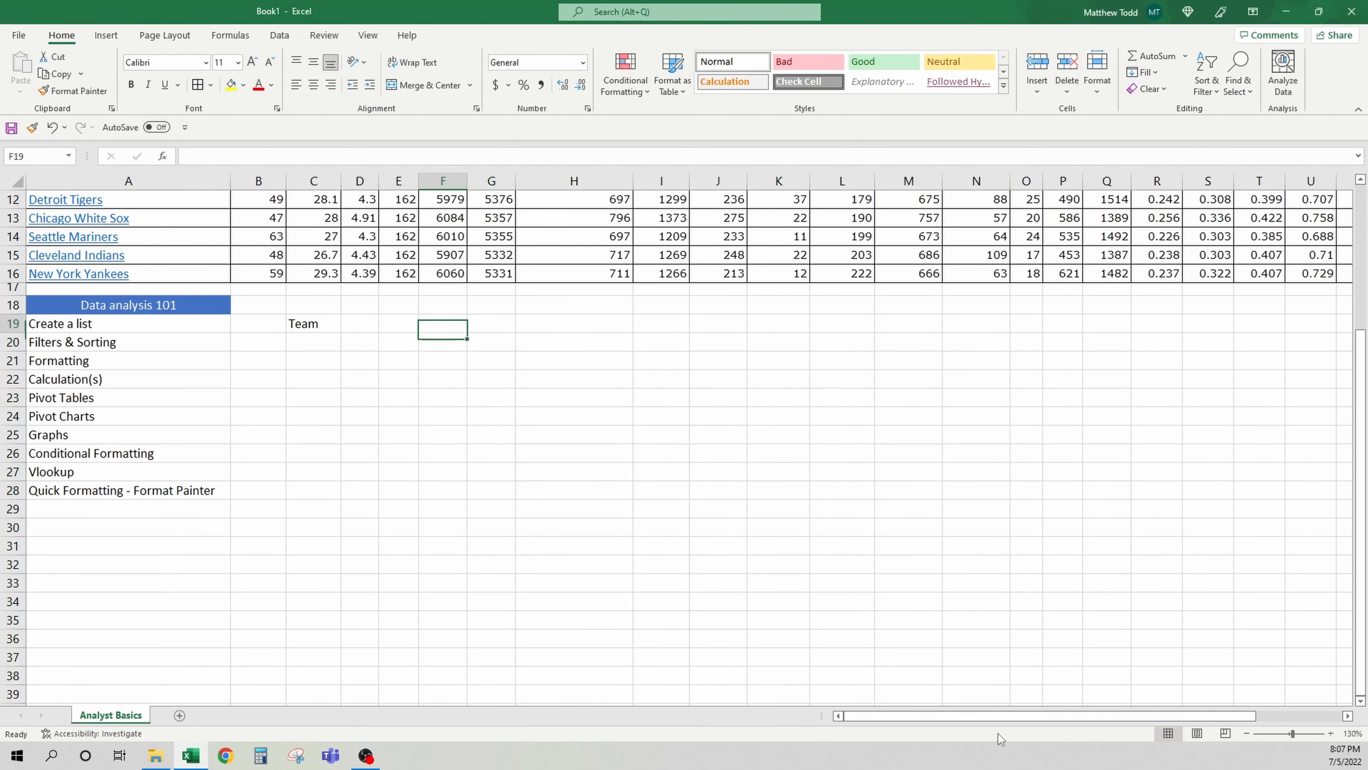
Insert a PivotChart from the team stats table, placed on the existing worksheet at cell H22
left_click(146, 415)
scroll(562, 467, "up", 4)
left_click(248, 239)
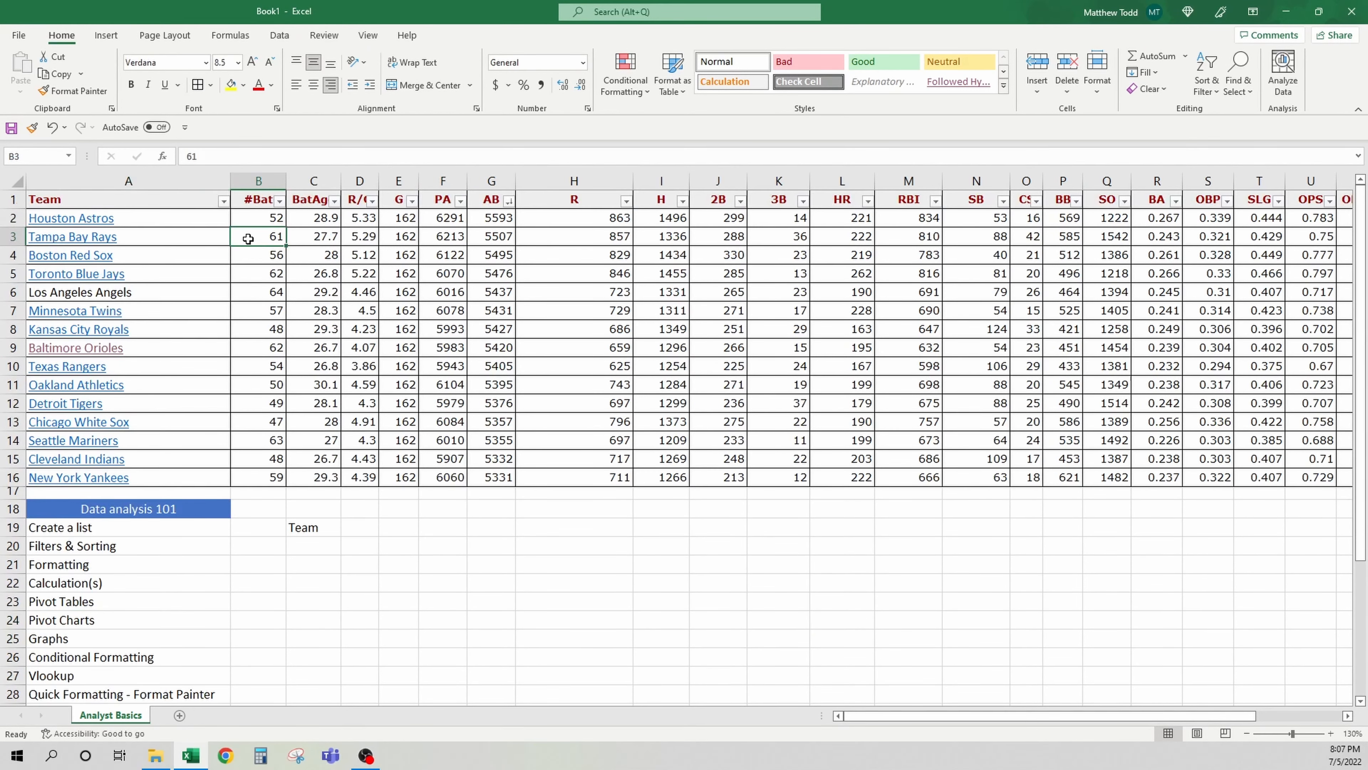
left_click(422, 305)
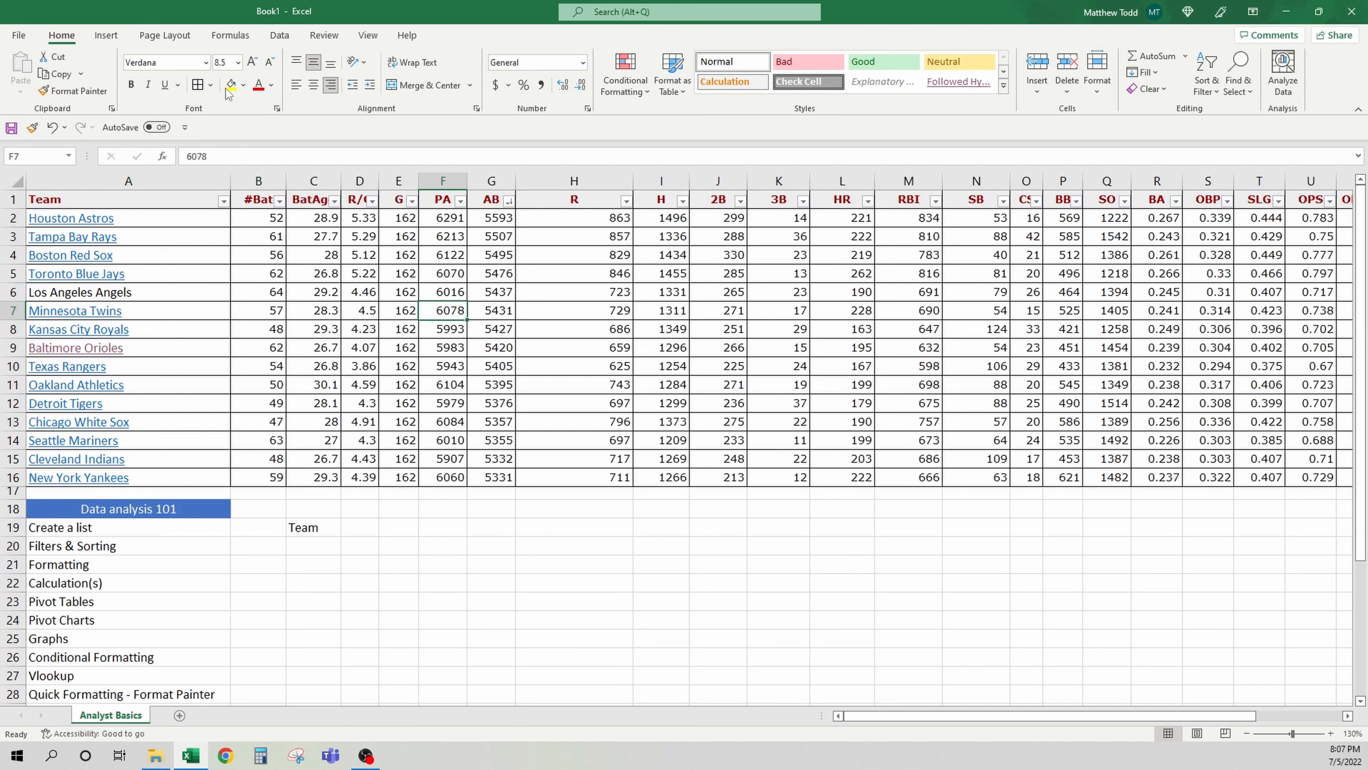
left_click(107, 41)
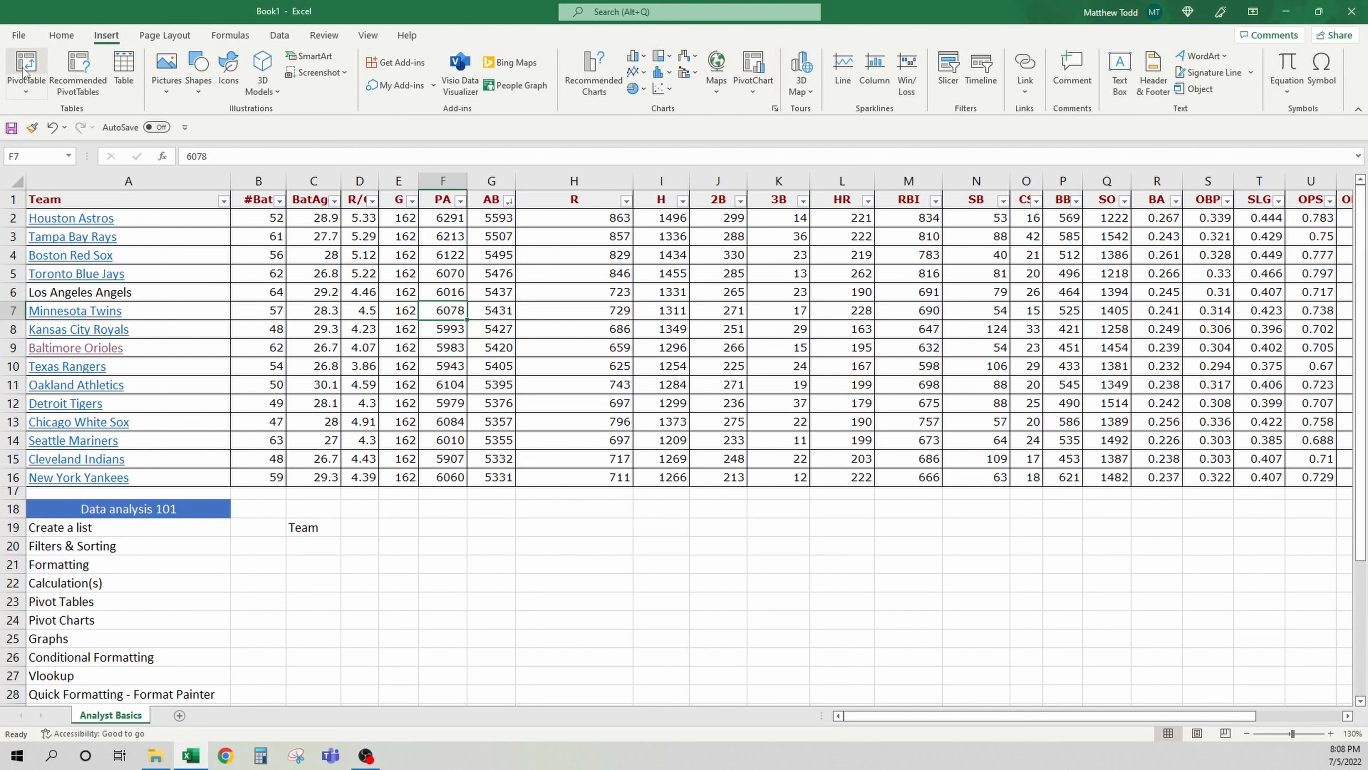
left_click(754, 64)
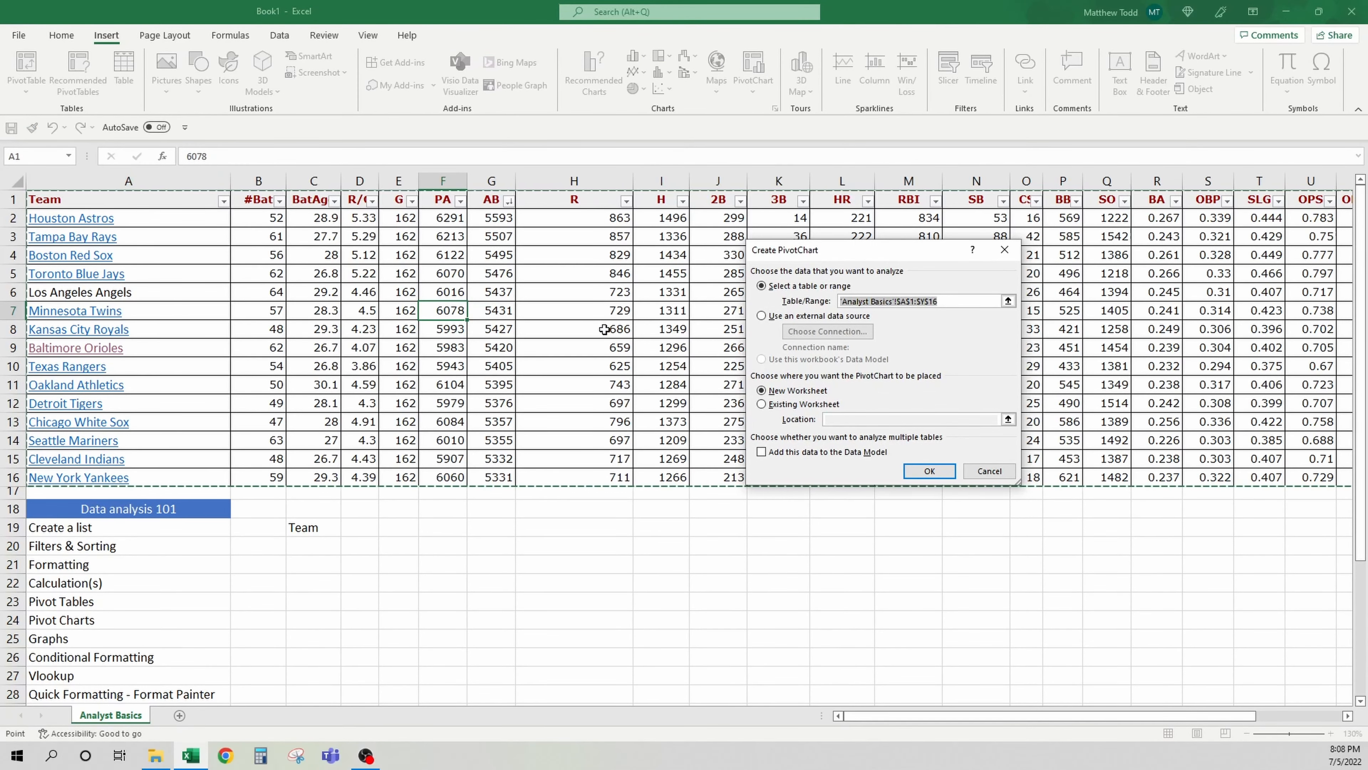
left_click(789, 405)
left_click(823, 423)
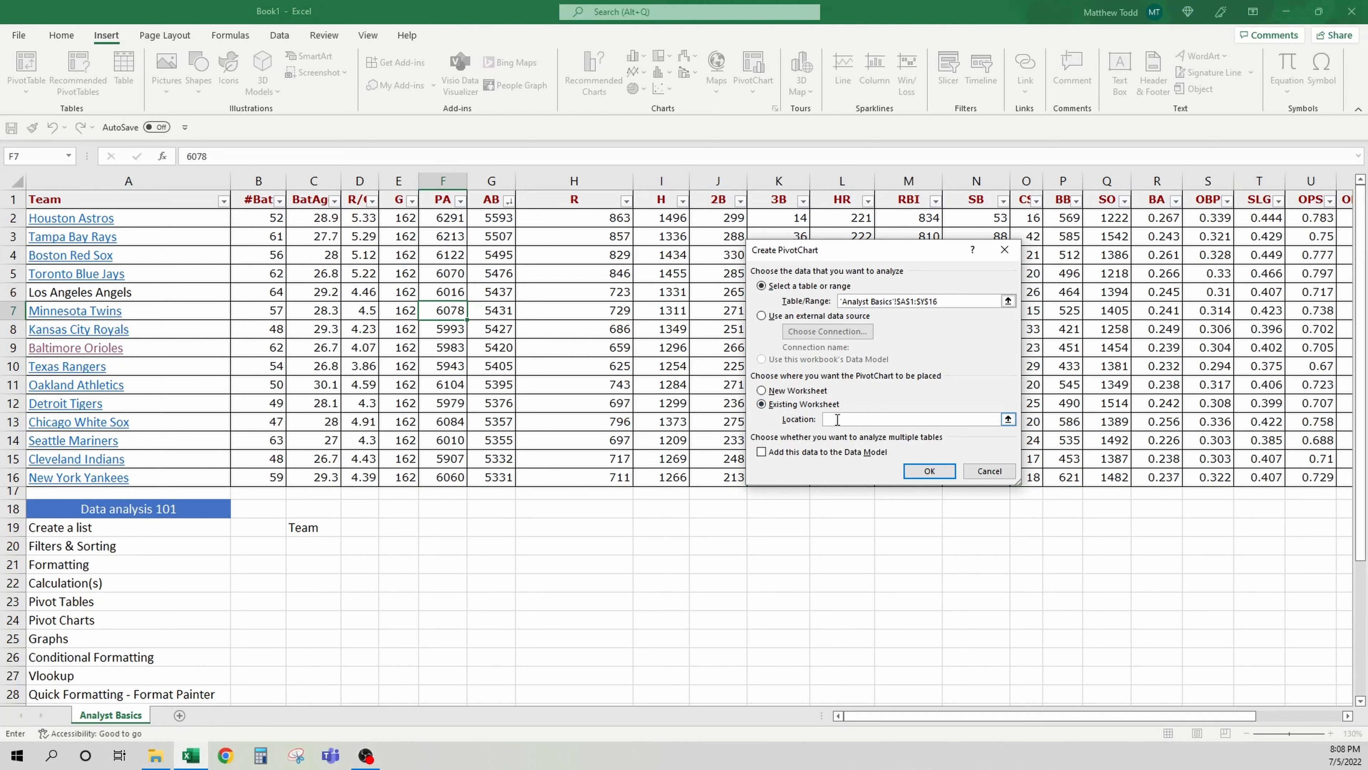
left_click(562, 586)
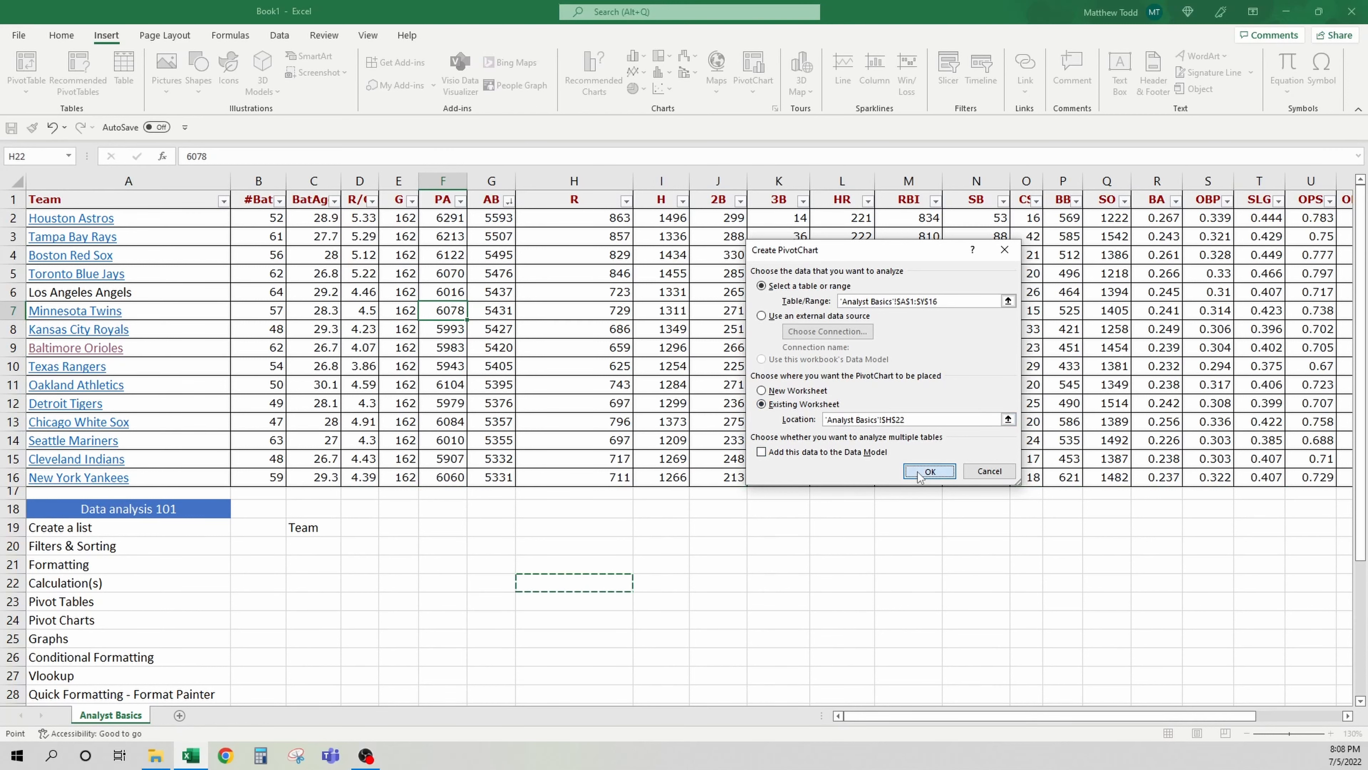
left_click(929, 471)
Move the empty PivotChart down beside the new pivot table
left_click_drag(776, 361, 1071, 522)
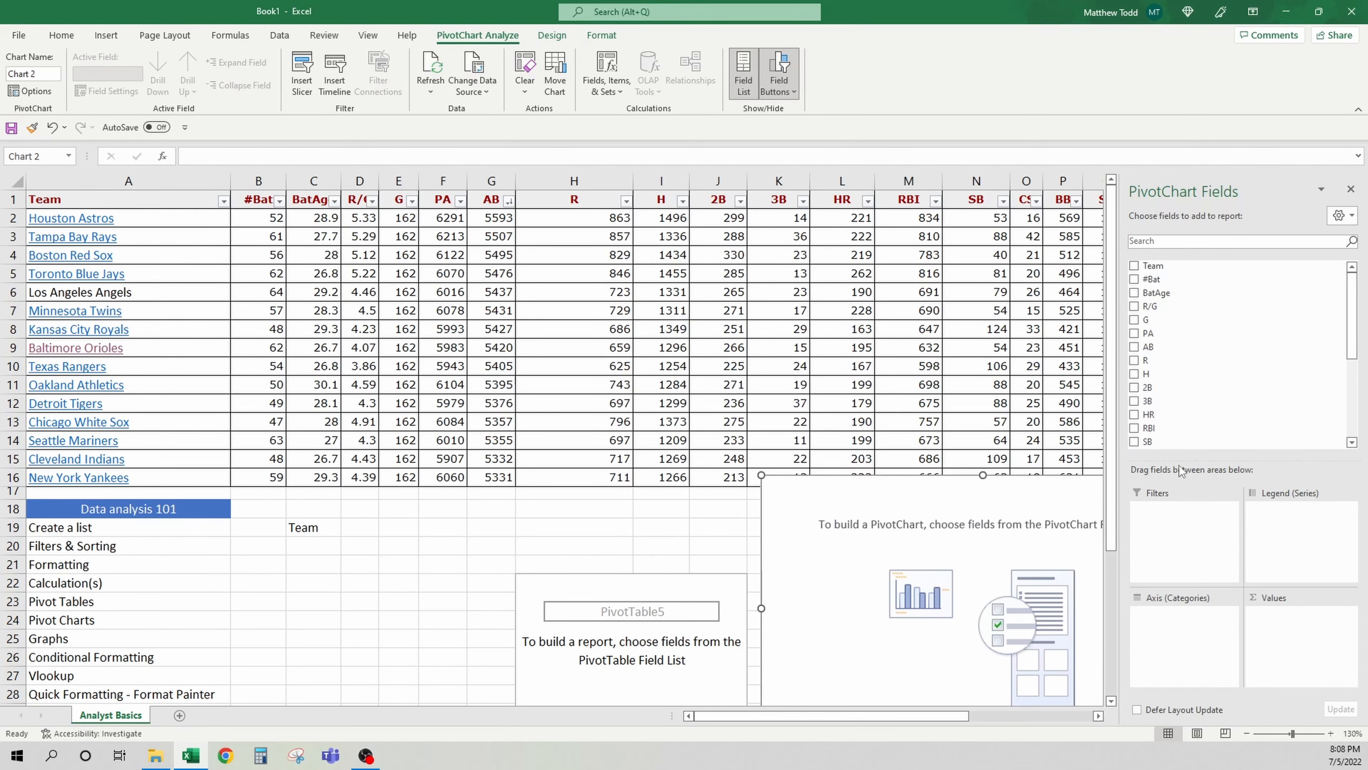
scroll(658, 505, "down", 3)
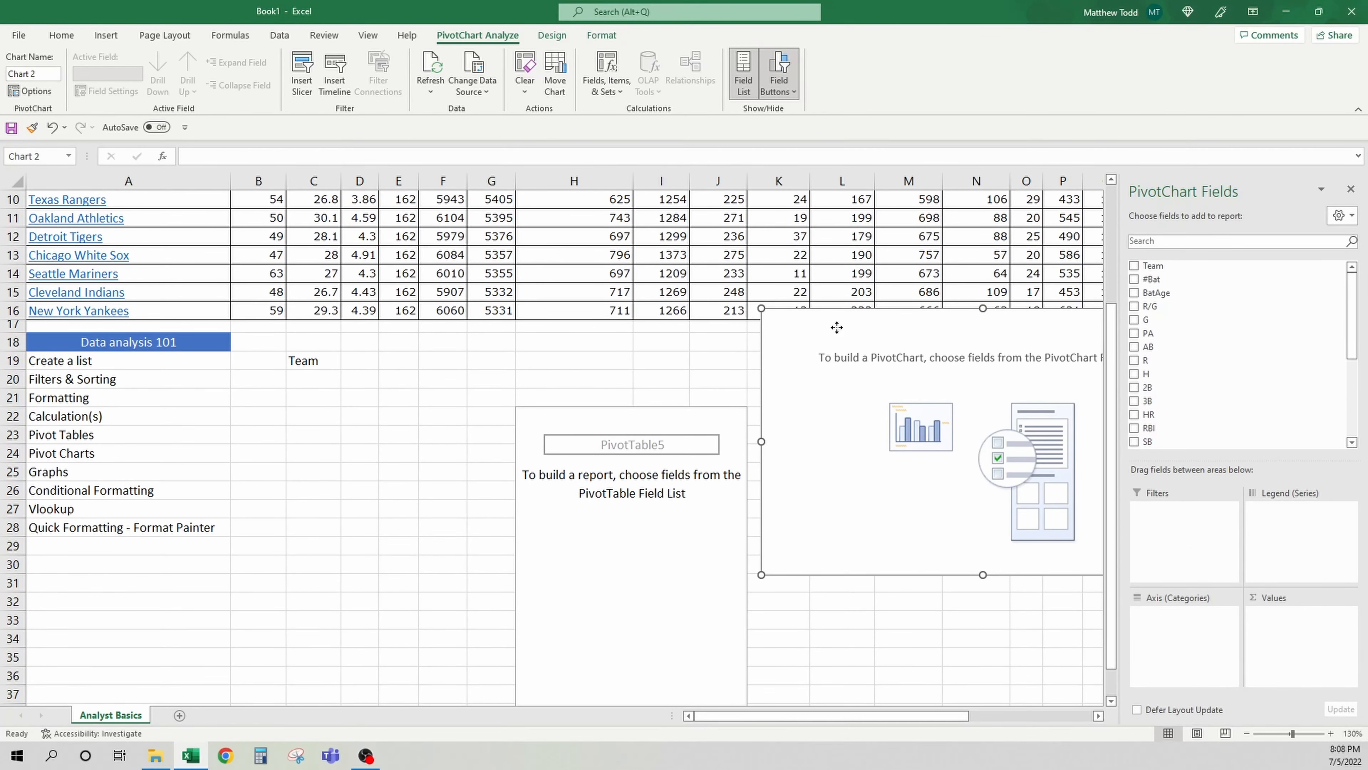
left_click_drag(833, 365, 842, 440)
scroll(553, 360, "right", 2)
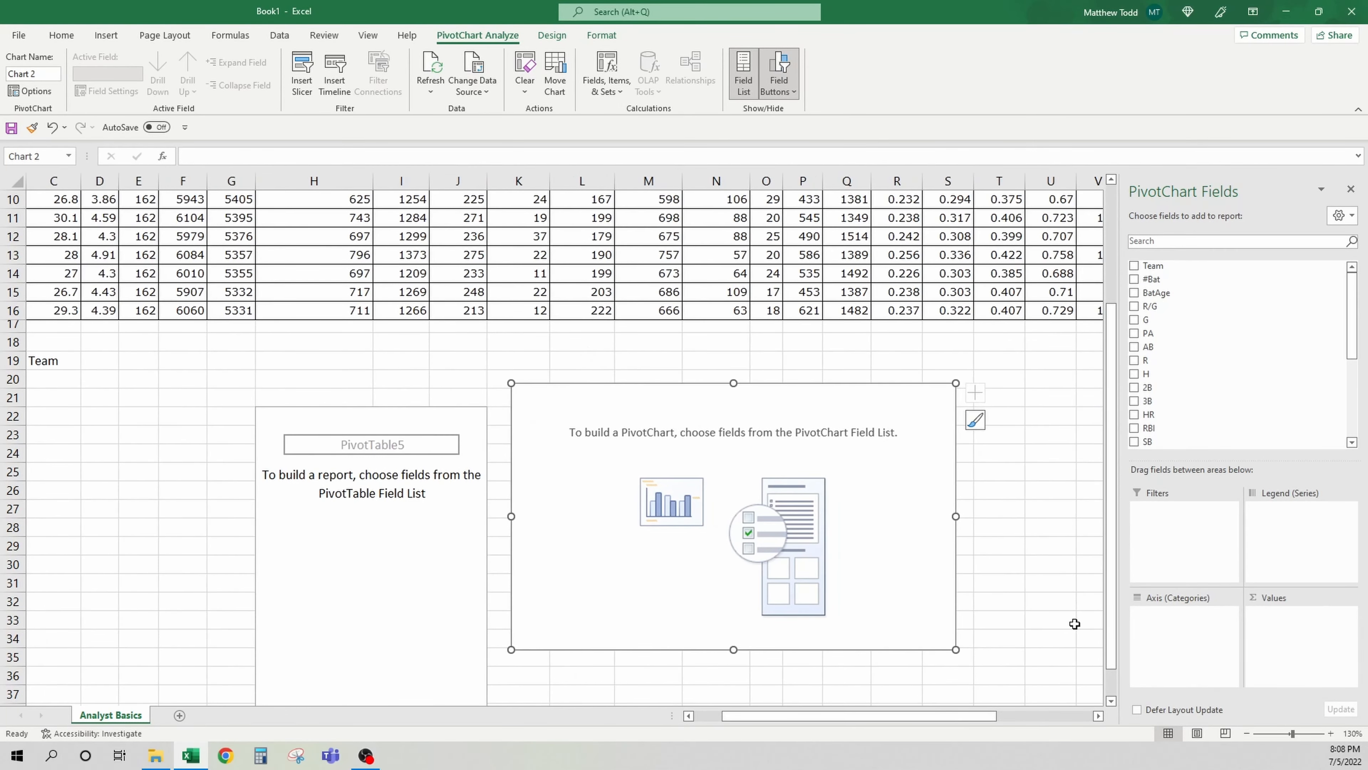
scroll(917, 510, "right", 2)
scroll(901, 446, "down", 2)
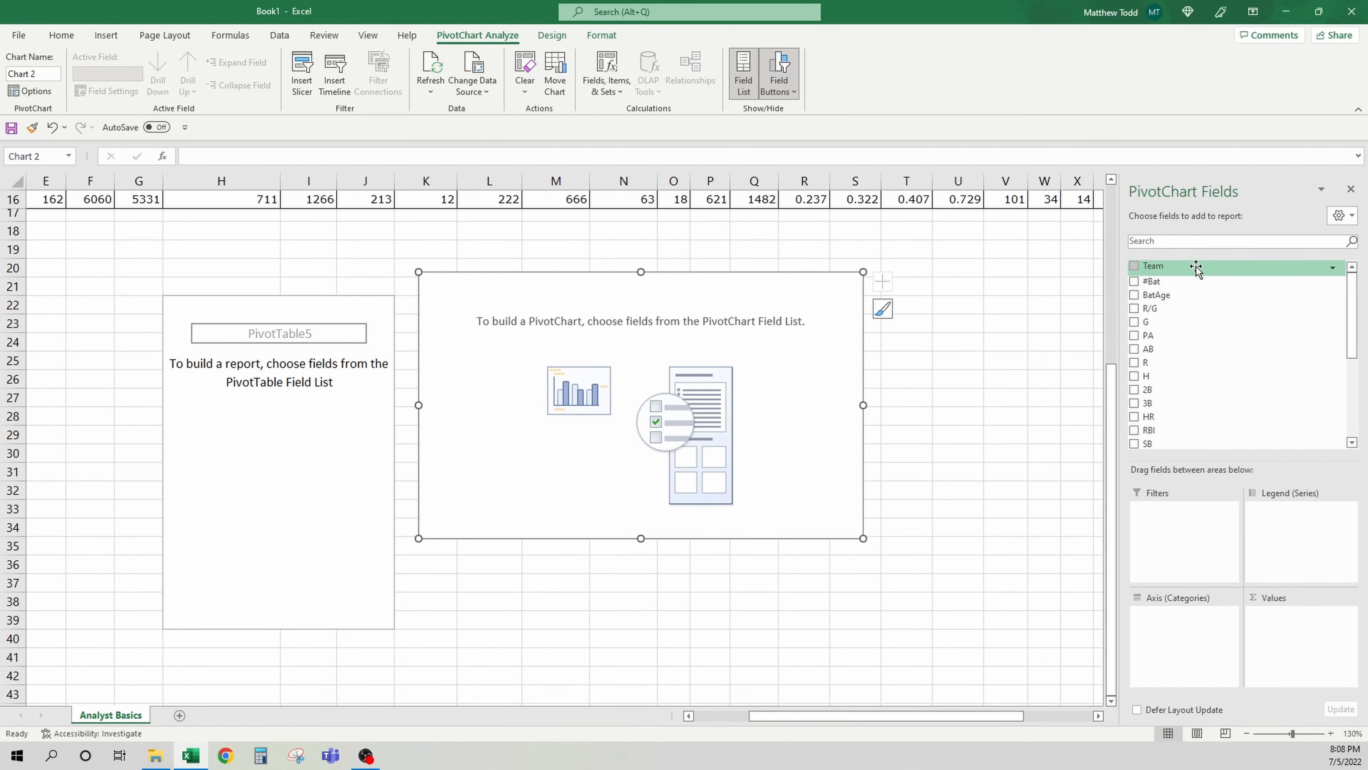
Build the PivotChart with Team on the axis and HR as the summed values
left_click_drag(1195, 268, 1149, 636)
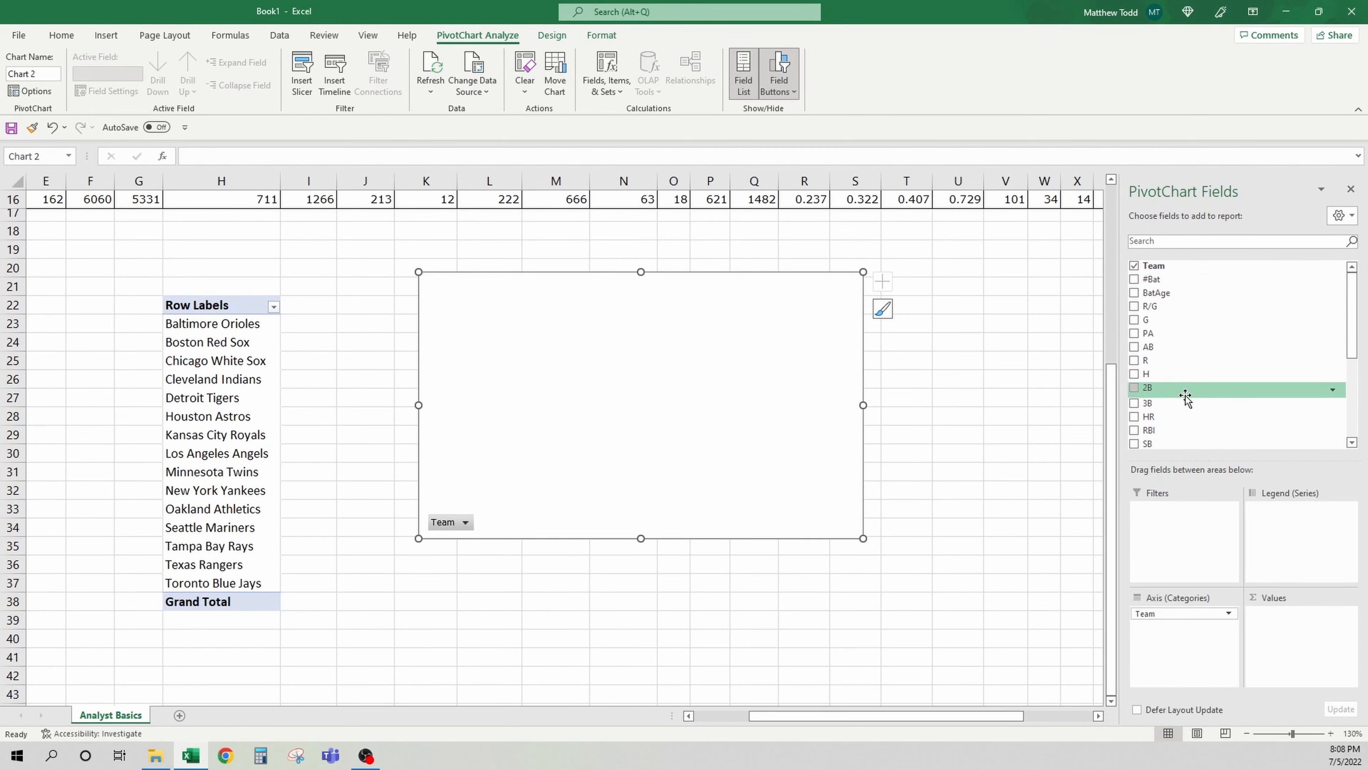
left_click_drag(1181, 414, 1263, 630)
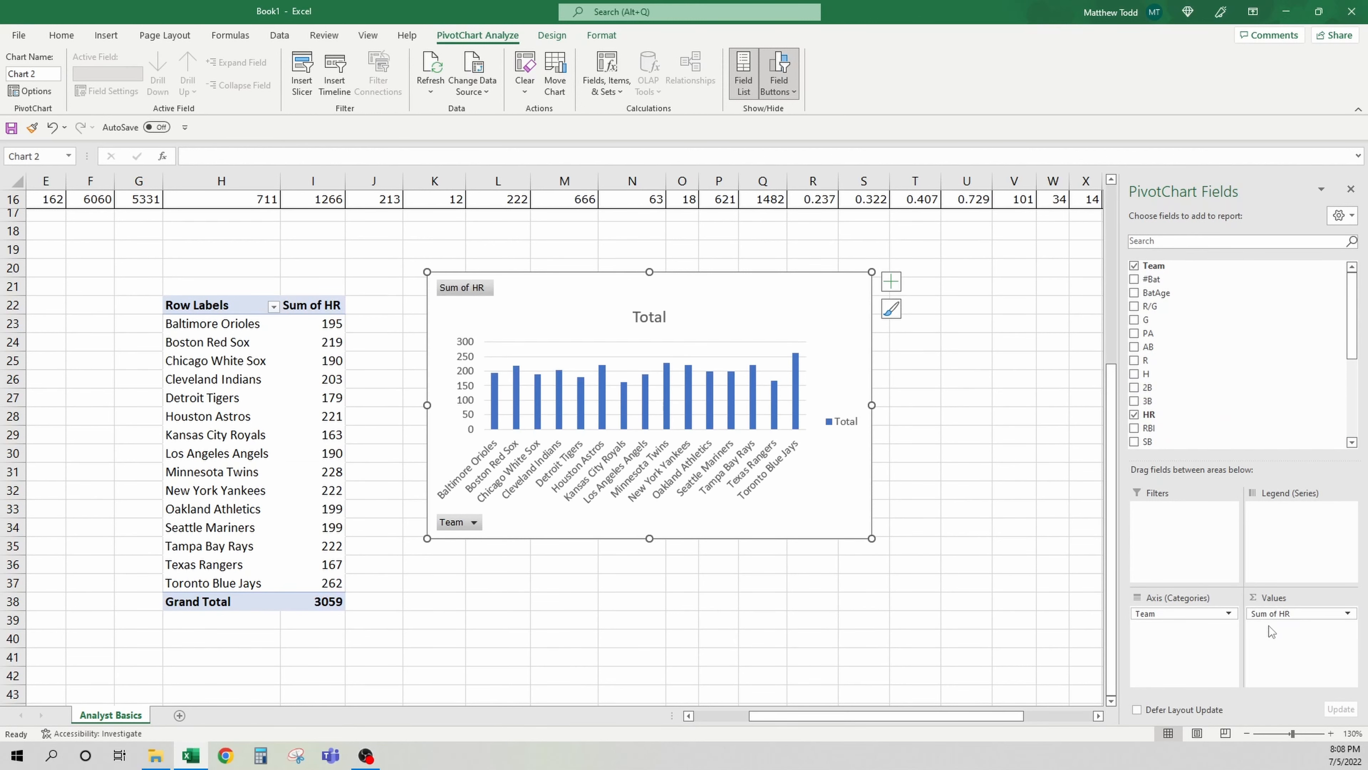
left_click_drag(316, 324, 334, 587)
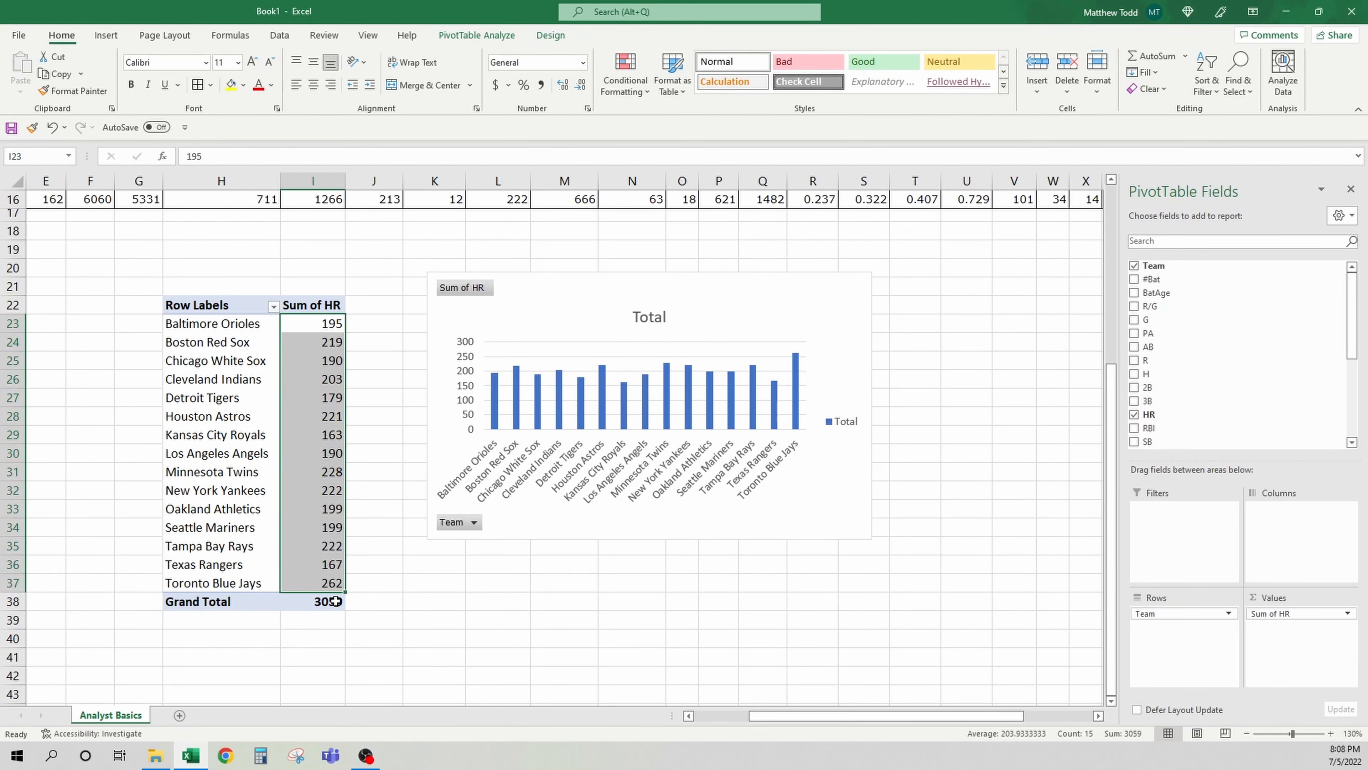
left_click(302, 322)
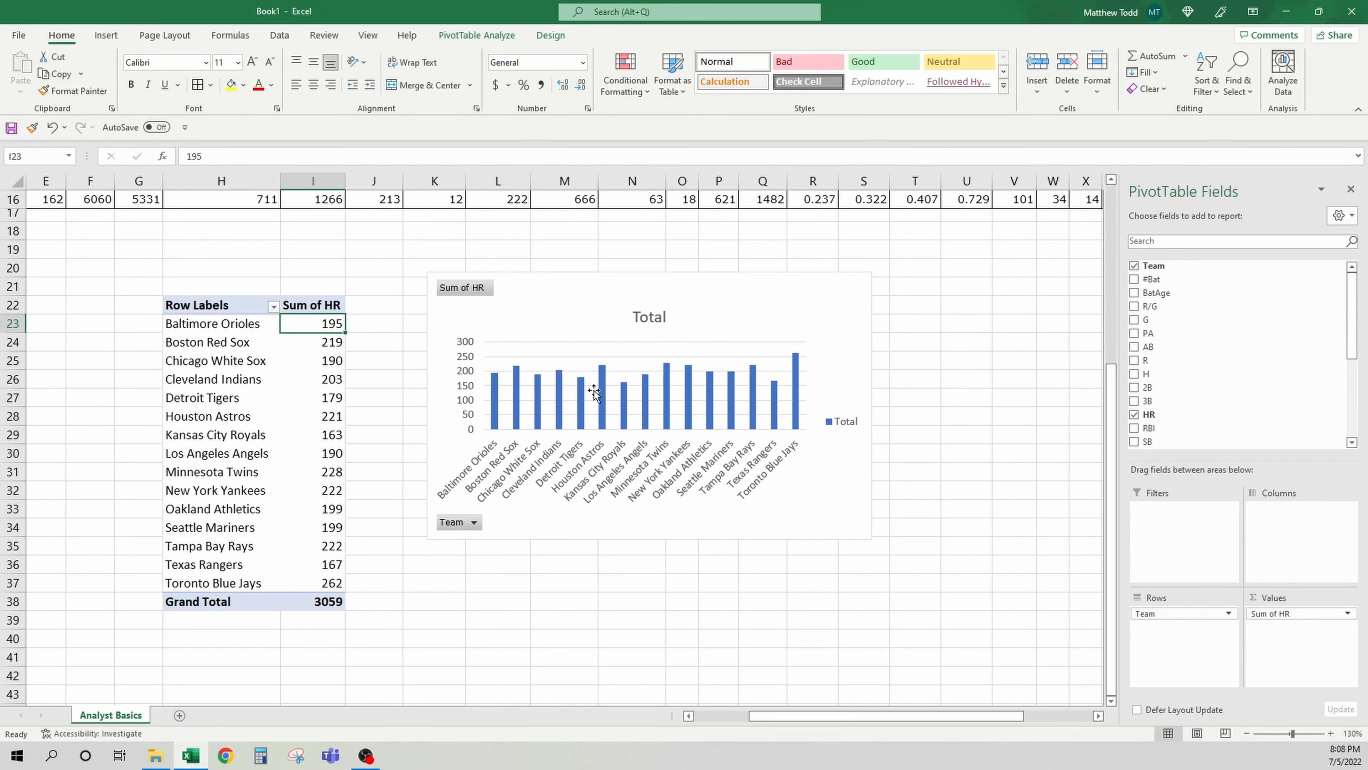
Hide the value field buttons on the PivotChart
left_click(564, 294)
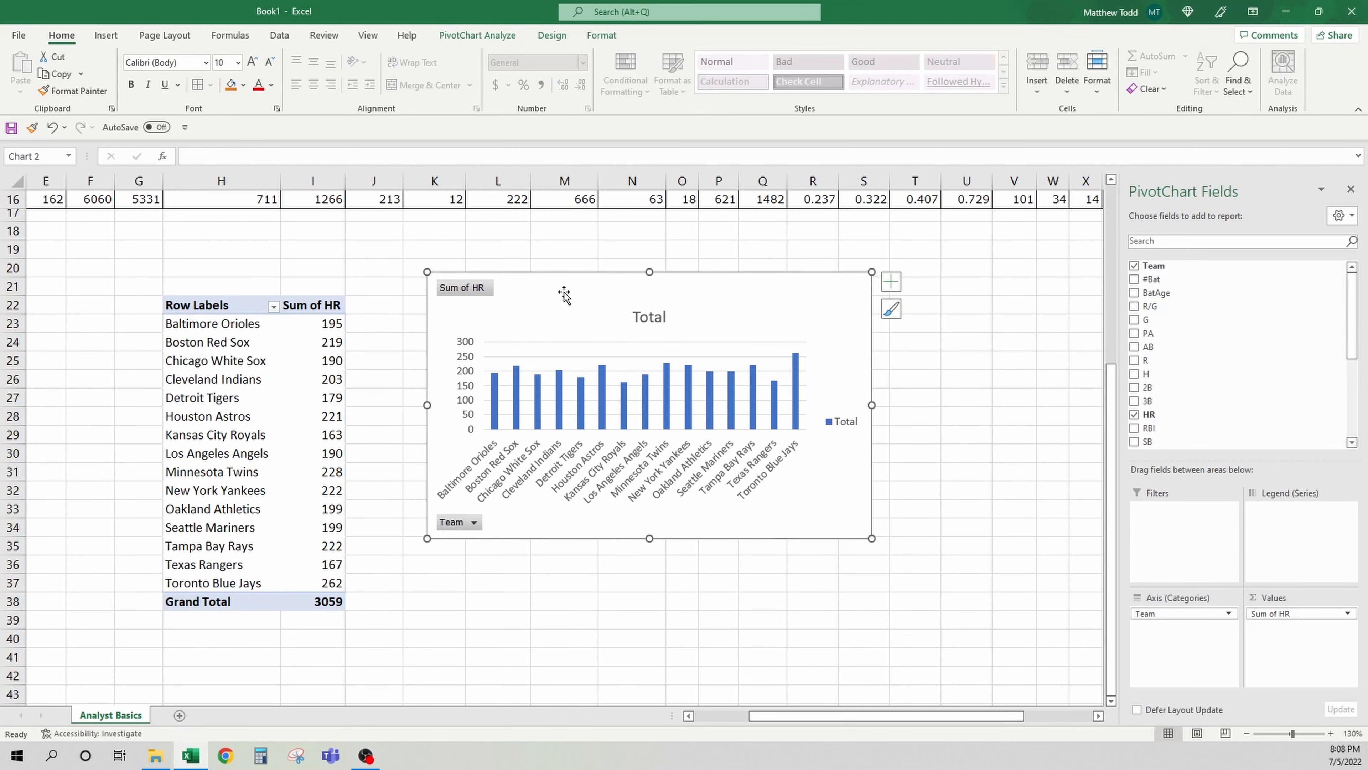
right_click(483, 289)
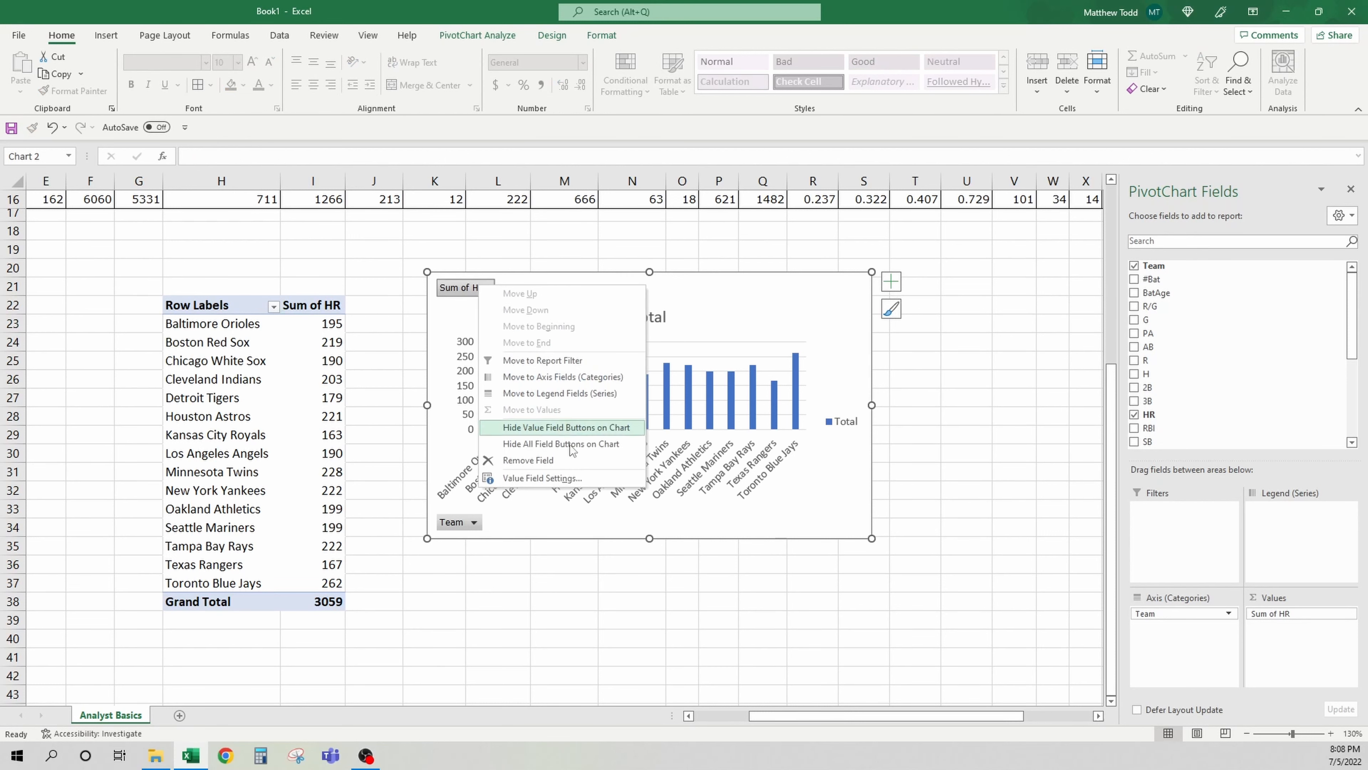
left_click(565, 427)
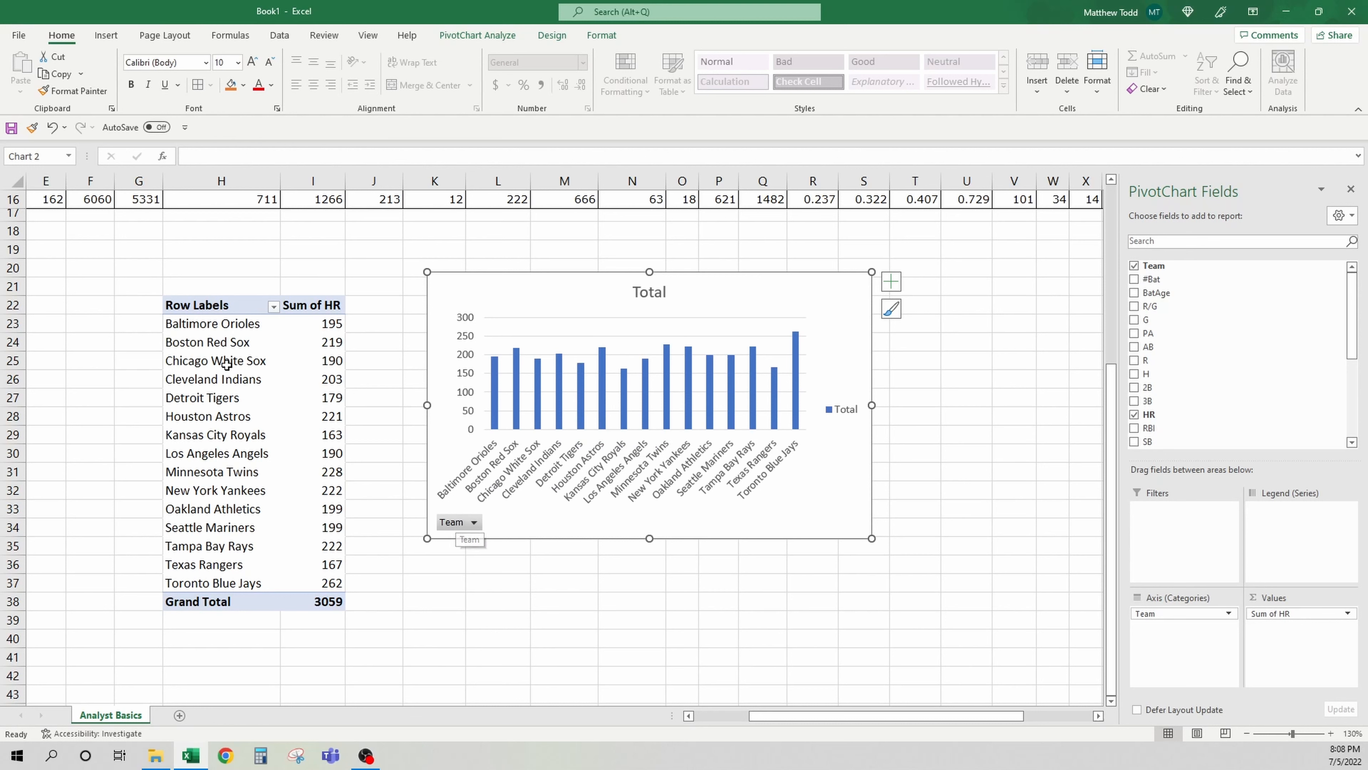
Sort the pivot table's Sum of HR from largest to smallest
left_click(322, 360)
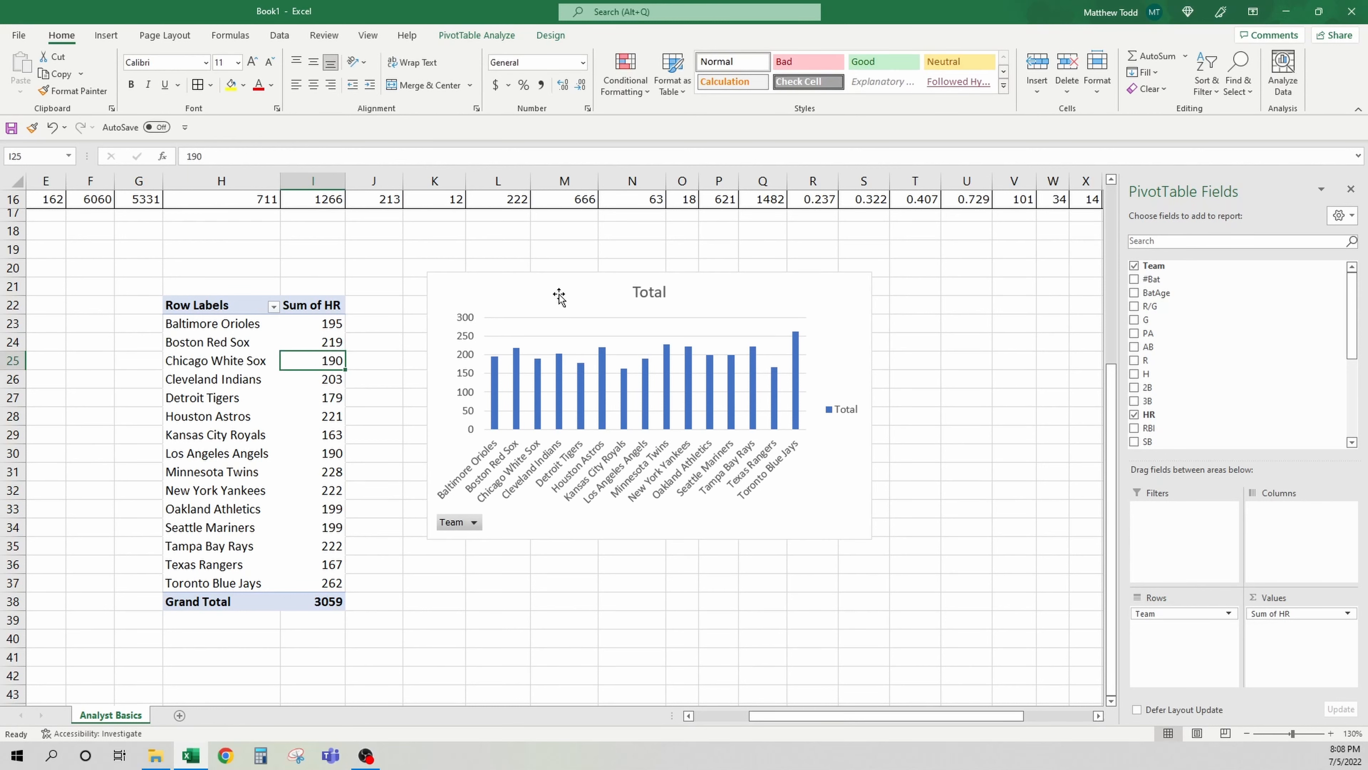
right_click(323, 325)
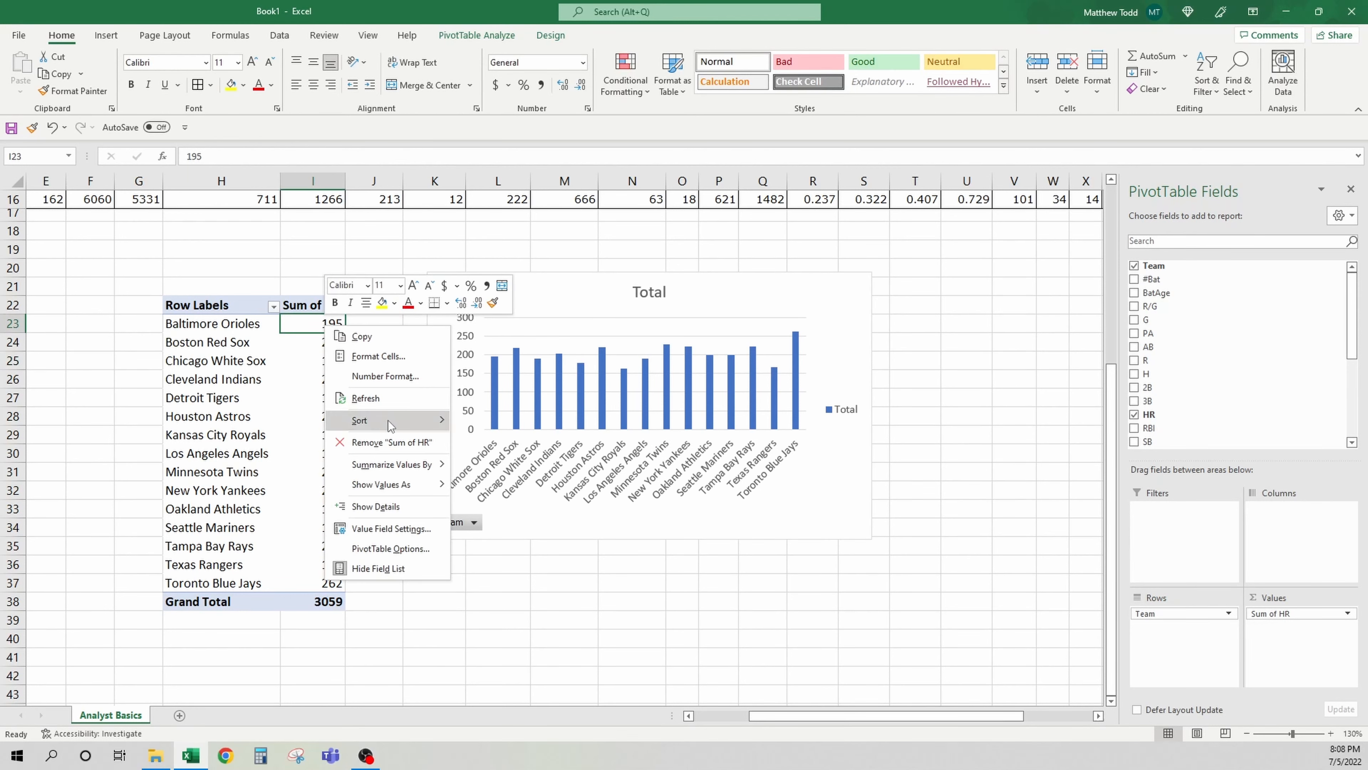
mouse_move(389, 423)
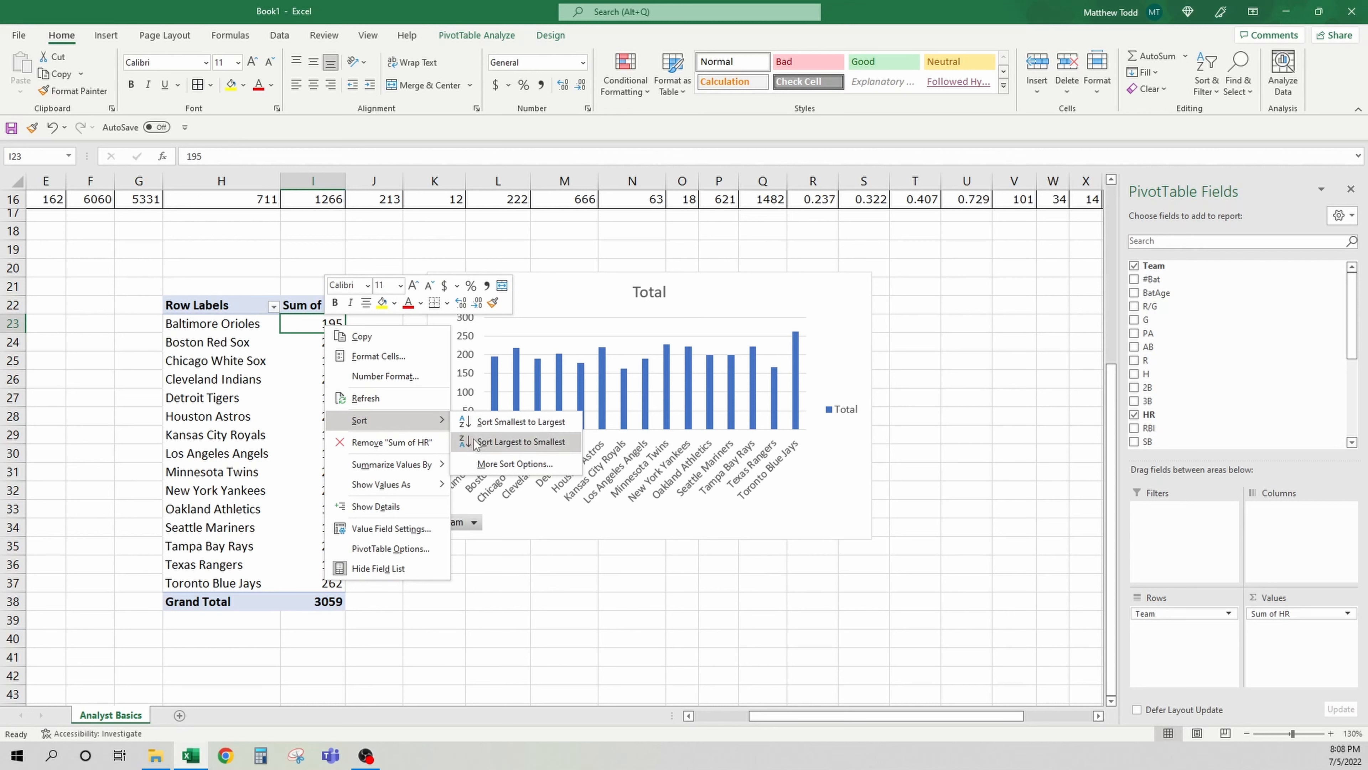
left_click(510, 442)
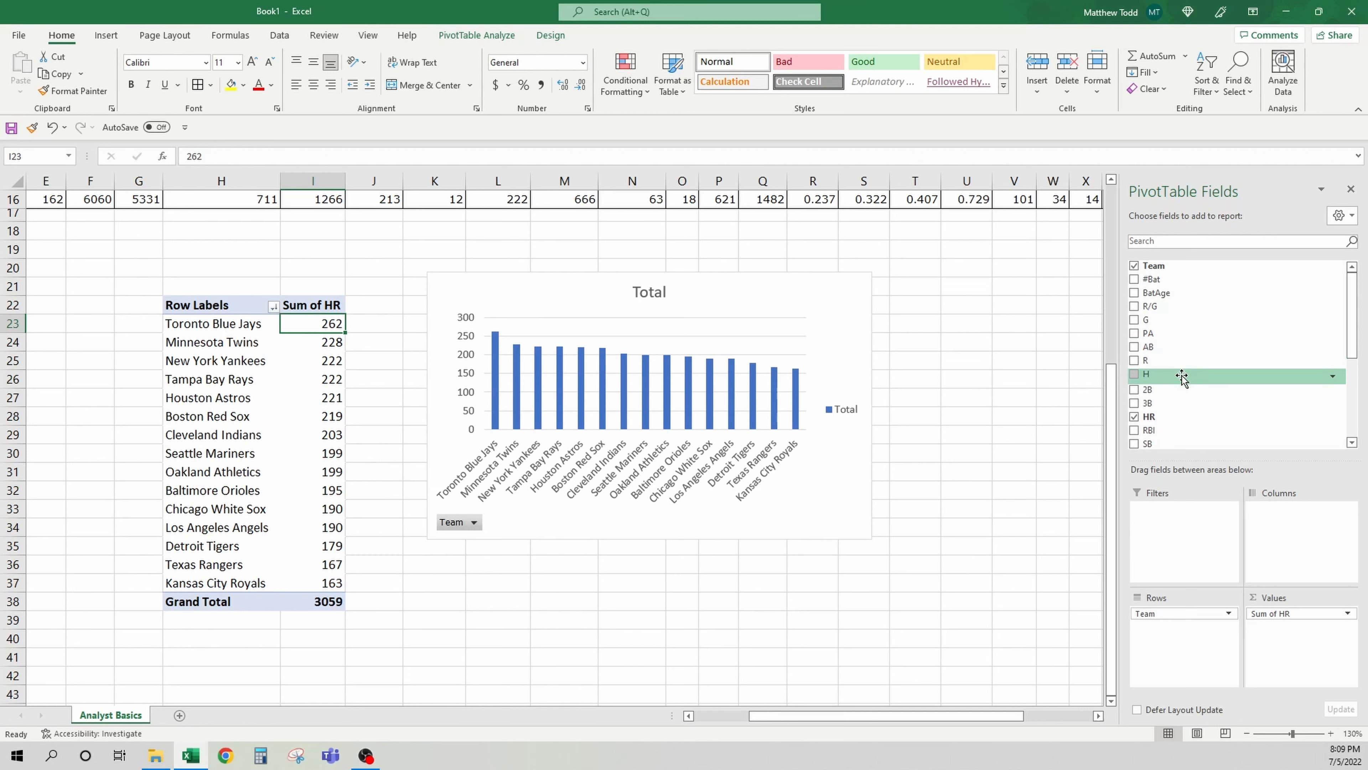
Add the H field to the PivotChart's values
left_click_drag(1182, 377, 1272, 608)
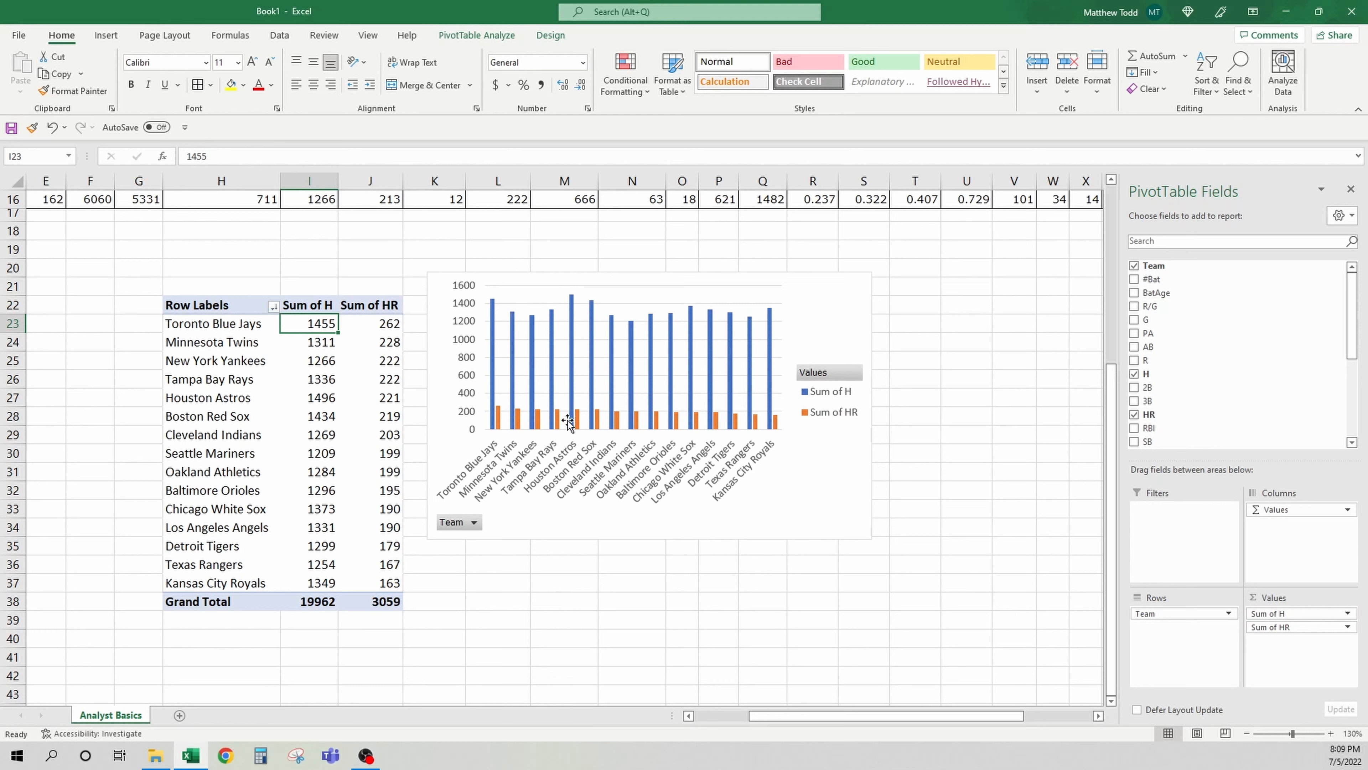
left_click(813, 337)
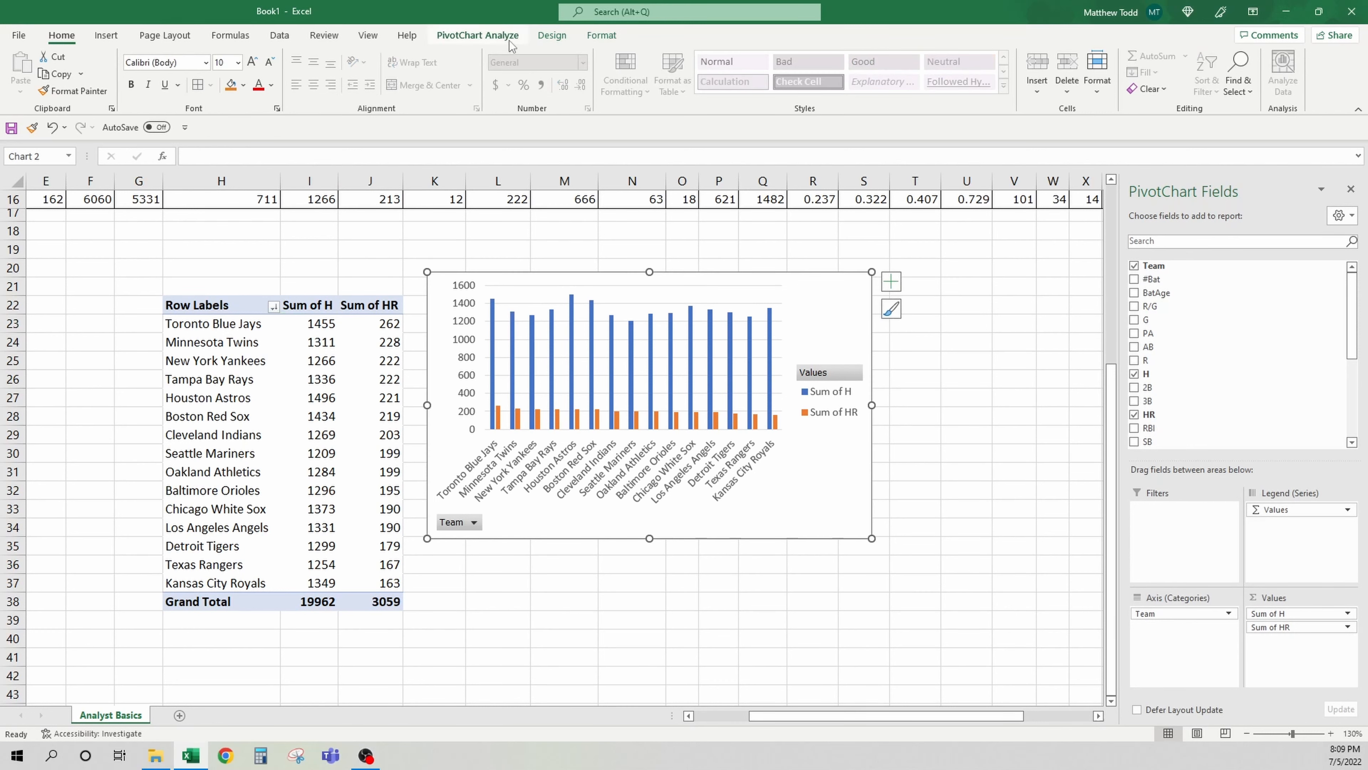
left_click(553, 36)
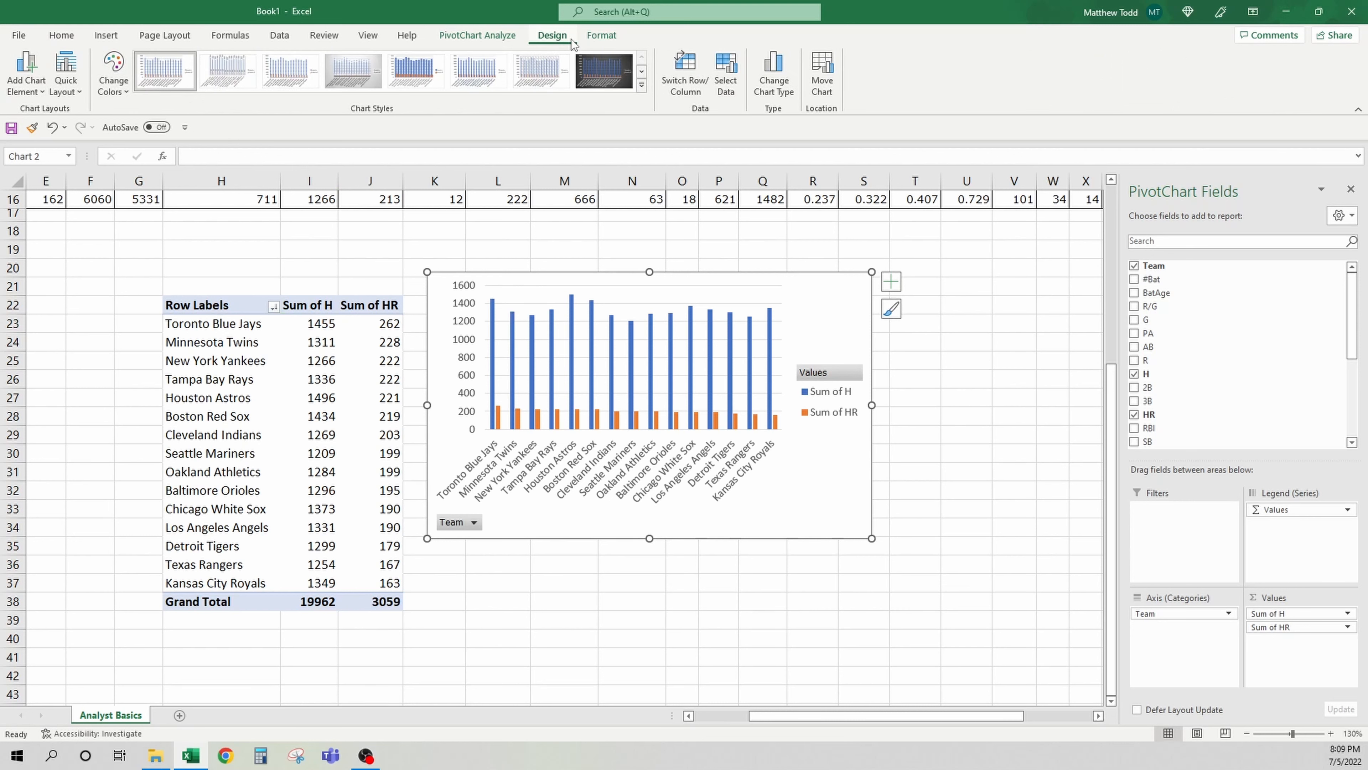
left_click(506, 43)
left_click(553, 36)
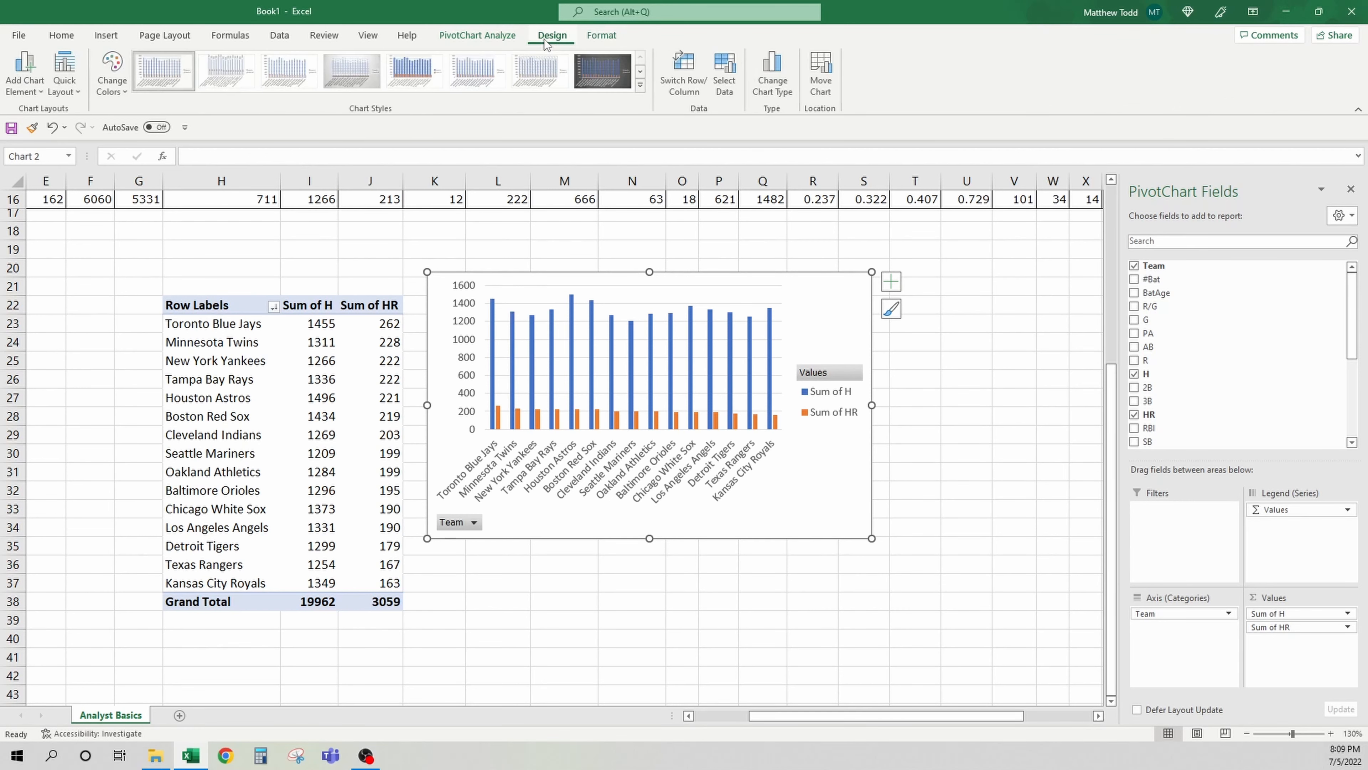
left_click(601, 35)
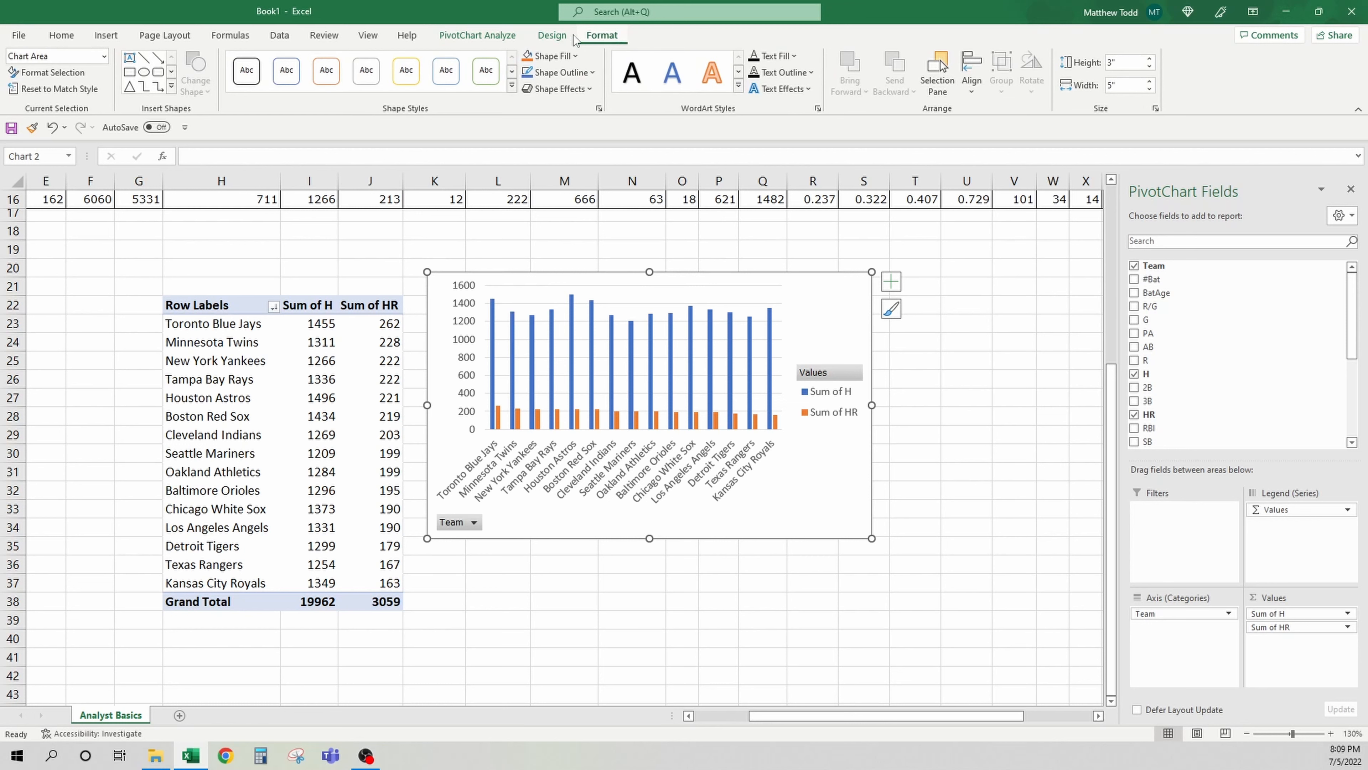
left_click(552, 36)
Add data labels to the Sum of H bars on the PivotChart
left_click(29, 83)
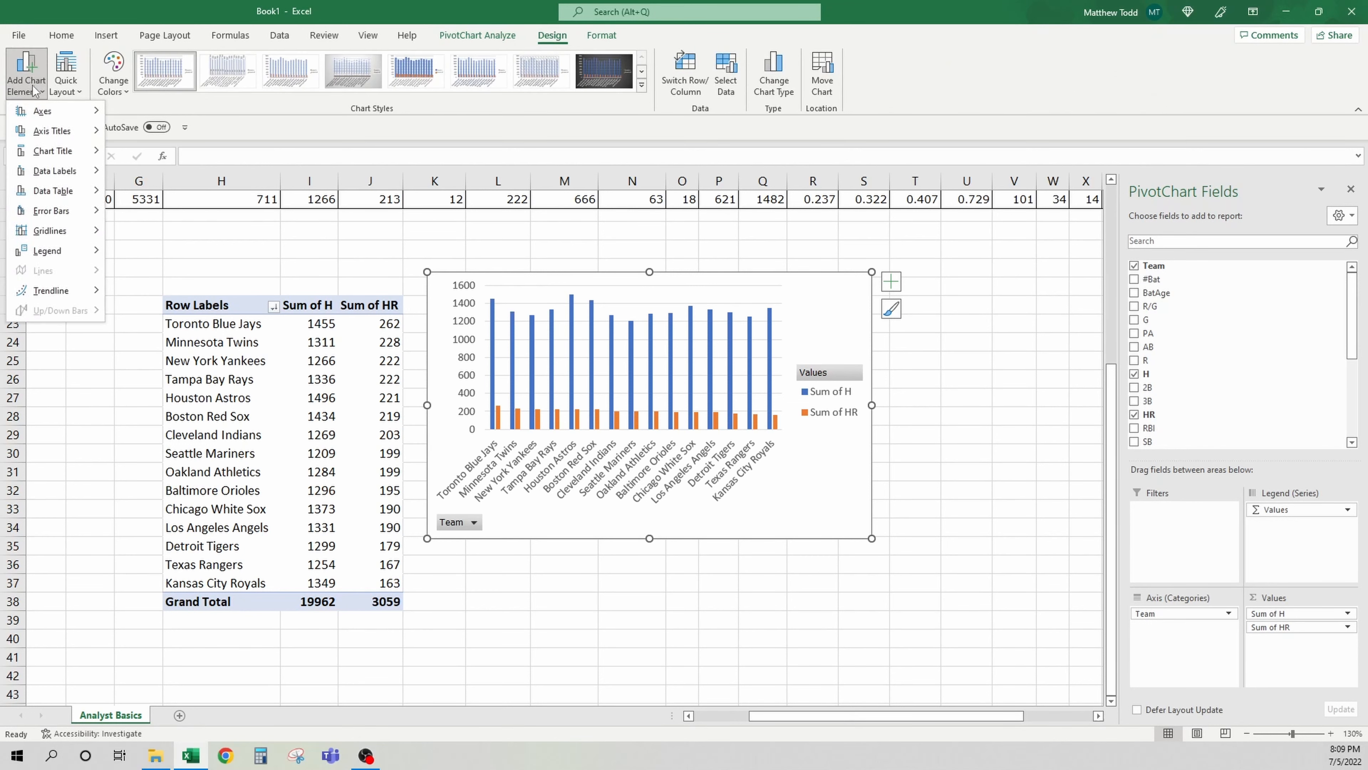
mouse_move(70, 178)
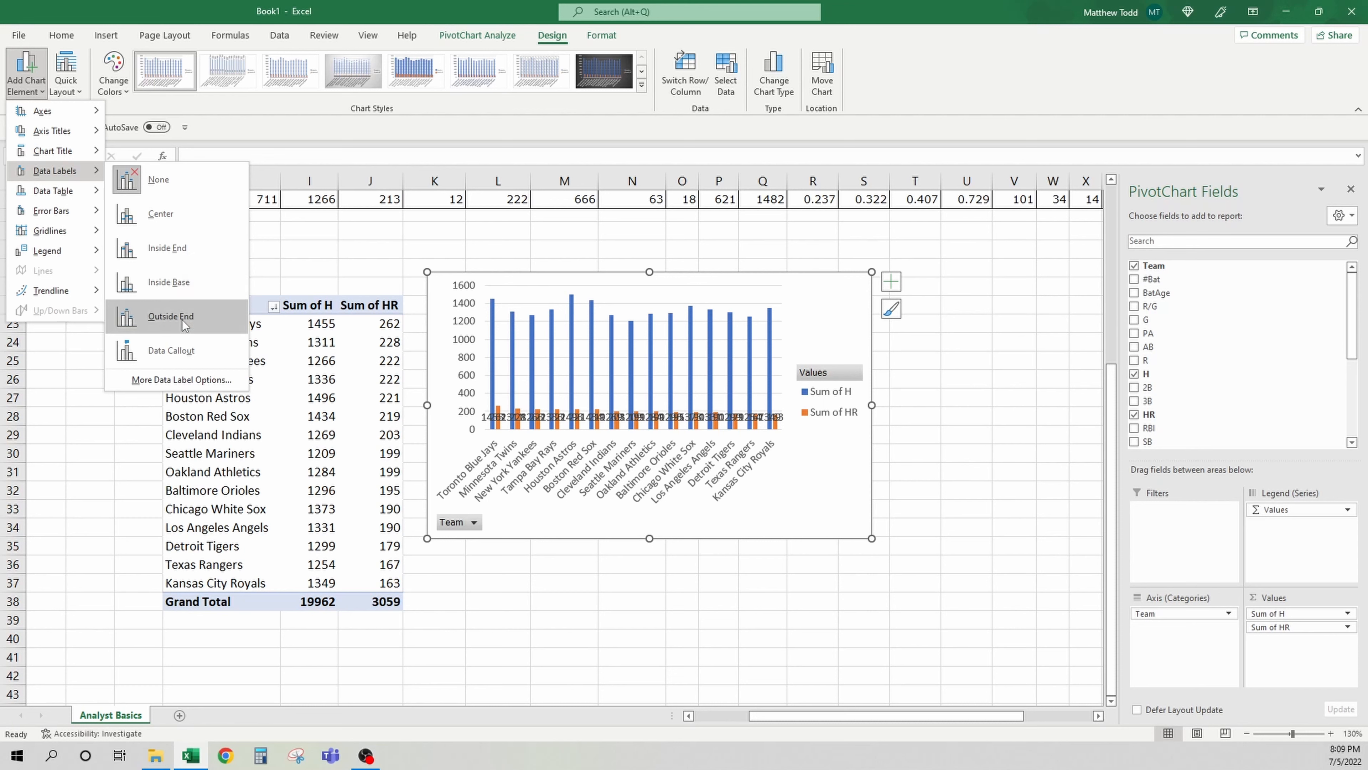
left_click(846, 316)
left_click(768, 335)
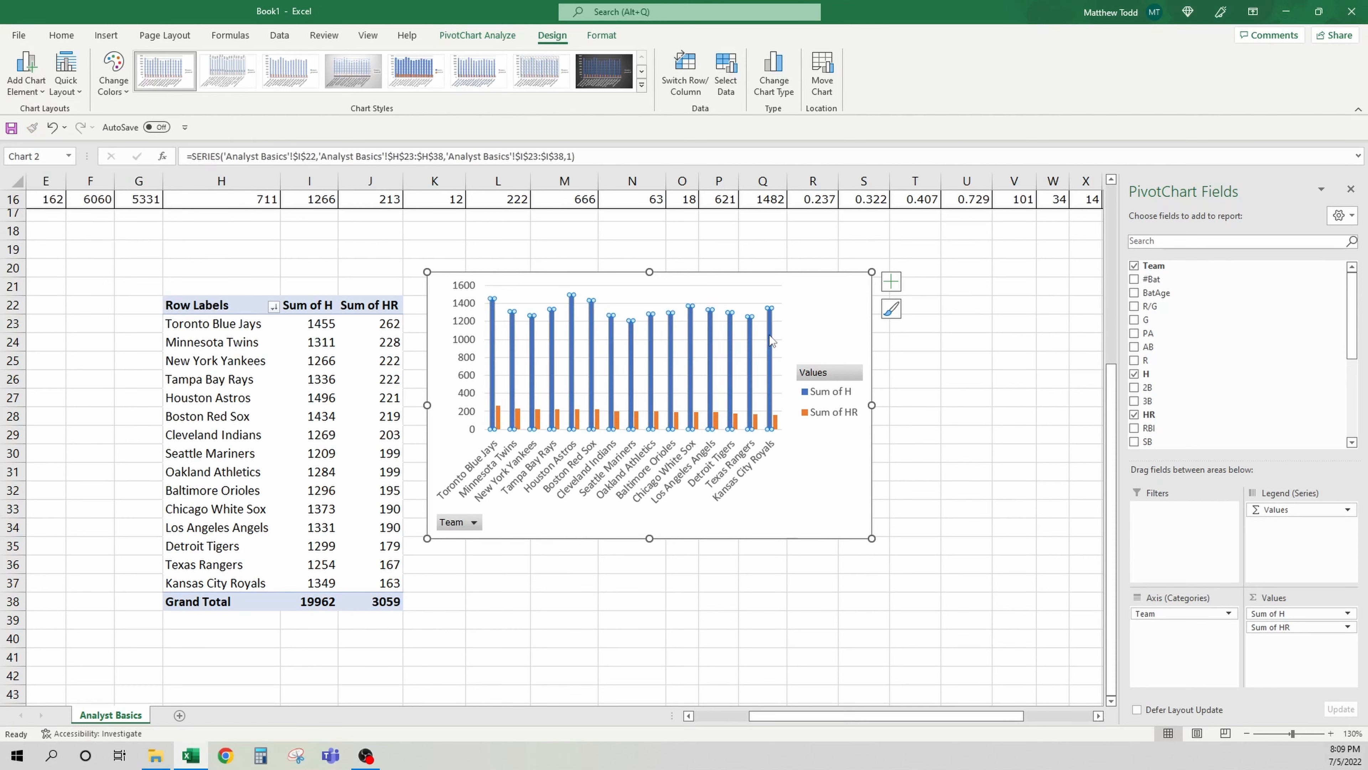
right_click(769, 334)
left_click(861, 493)
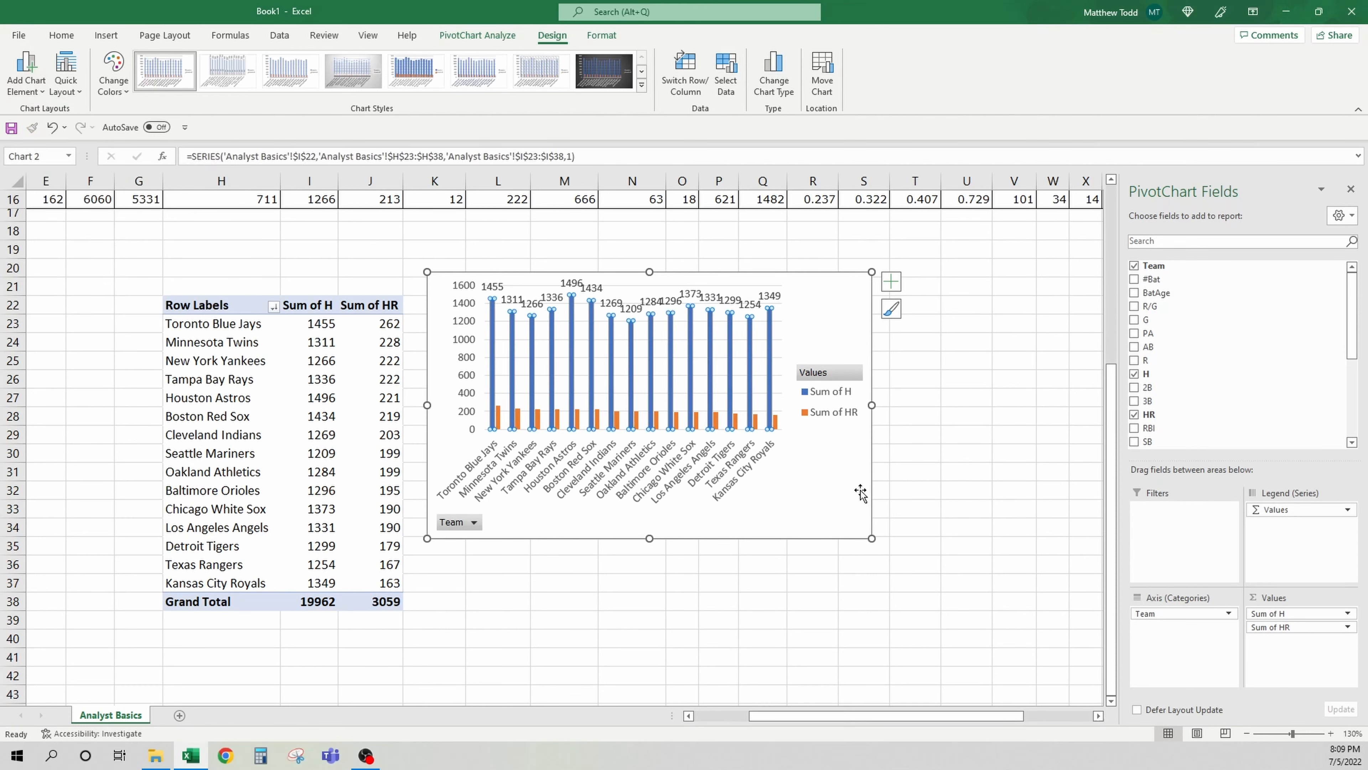
left_click(829, 320)
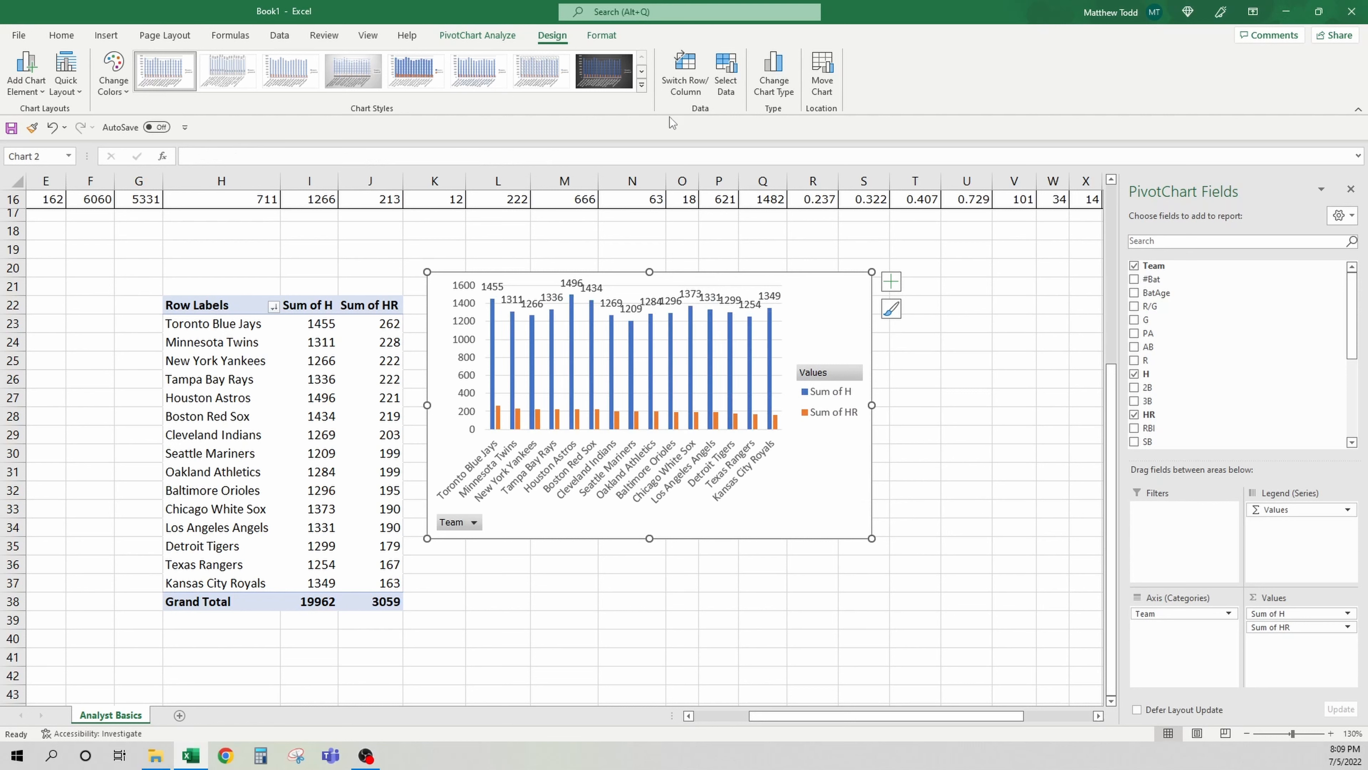
Apply a dark chart style to the PivotChart and enlarge it by its corner
left_click(641, 85)
left_click(368, 113)
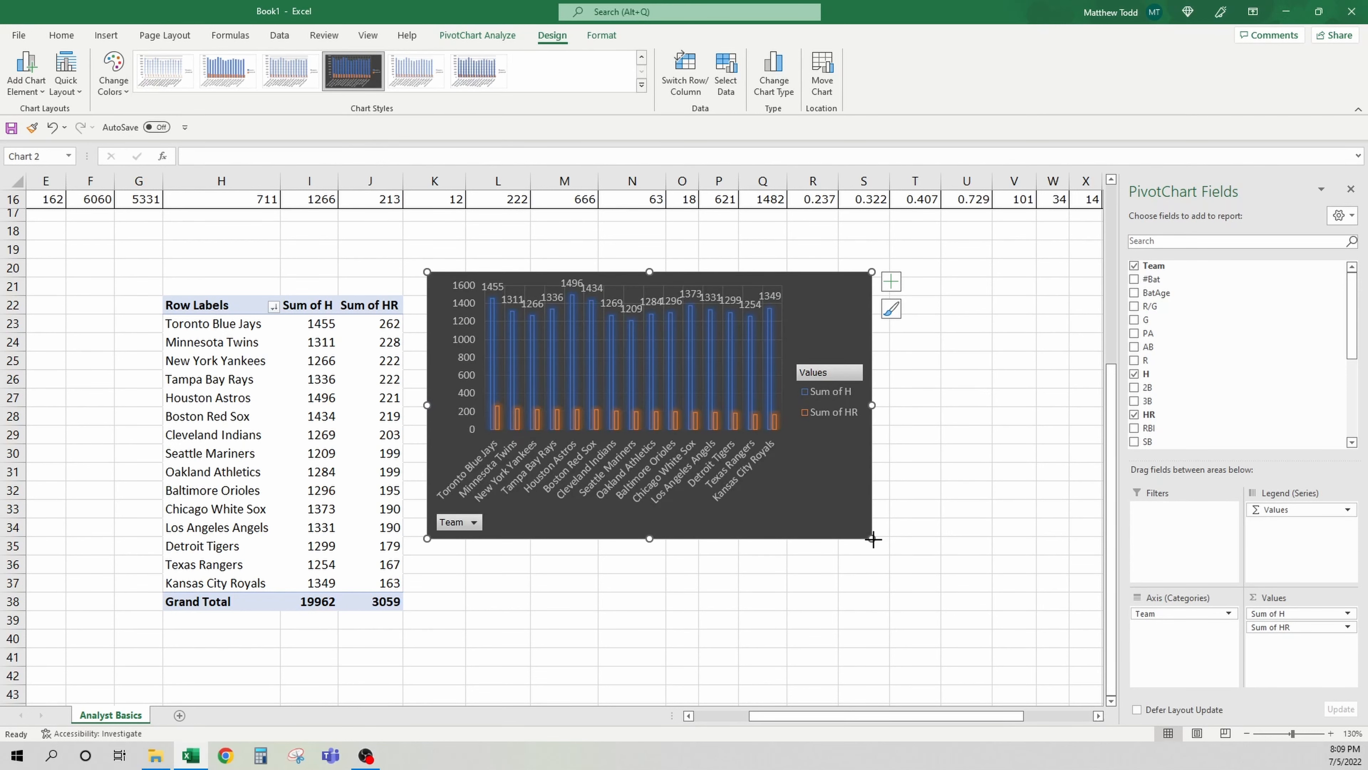
left_click_drag(874, 539, 1030, 602)
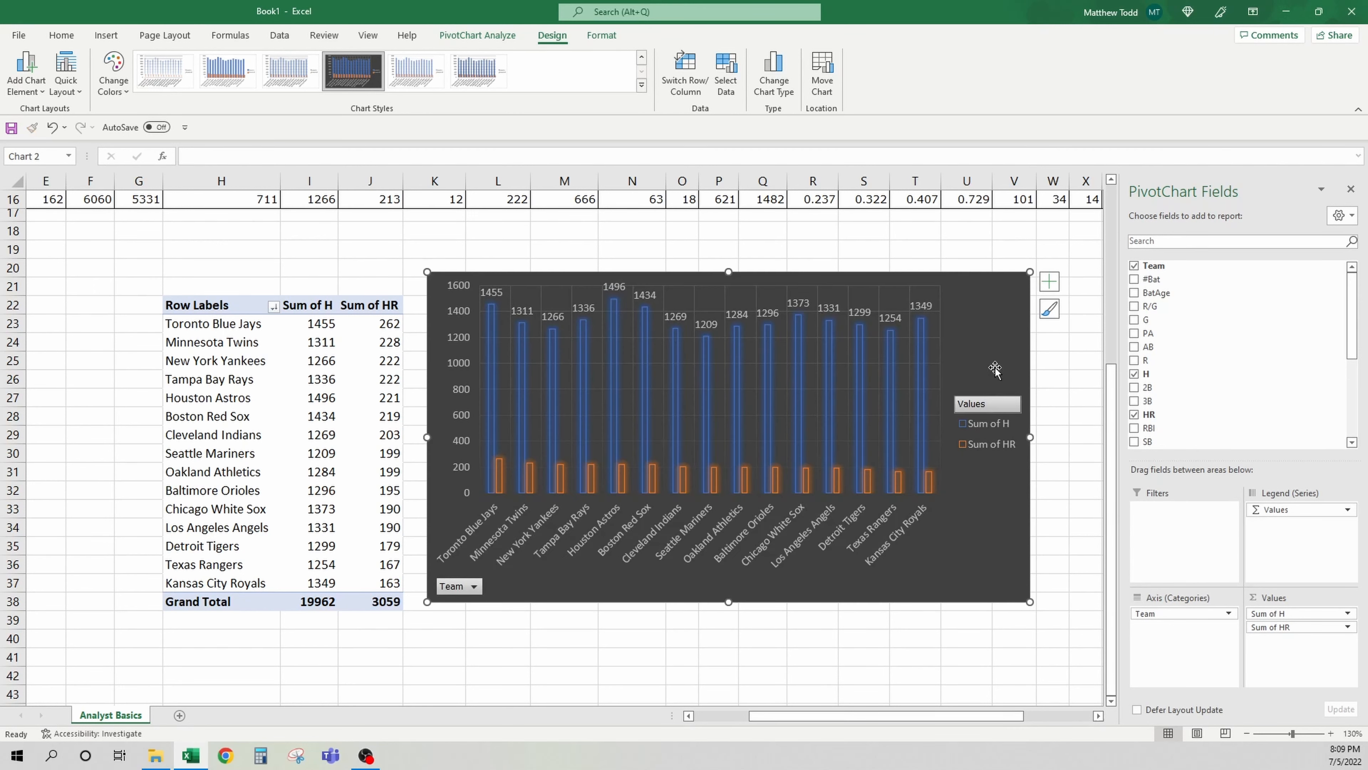
Hide the legend field buttons on the PivotChart
right_click(1002, 402)
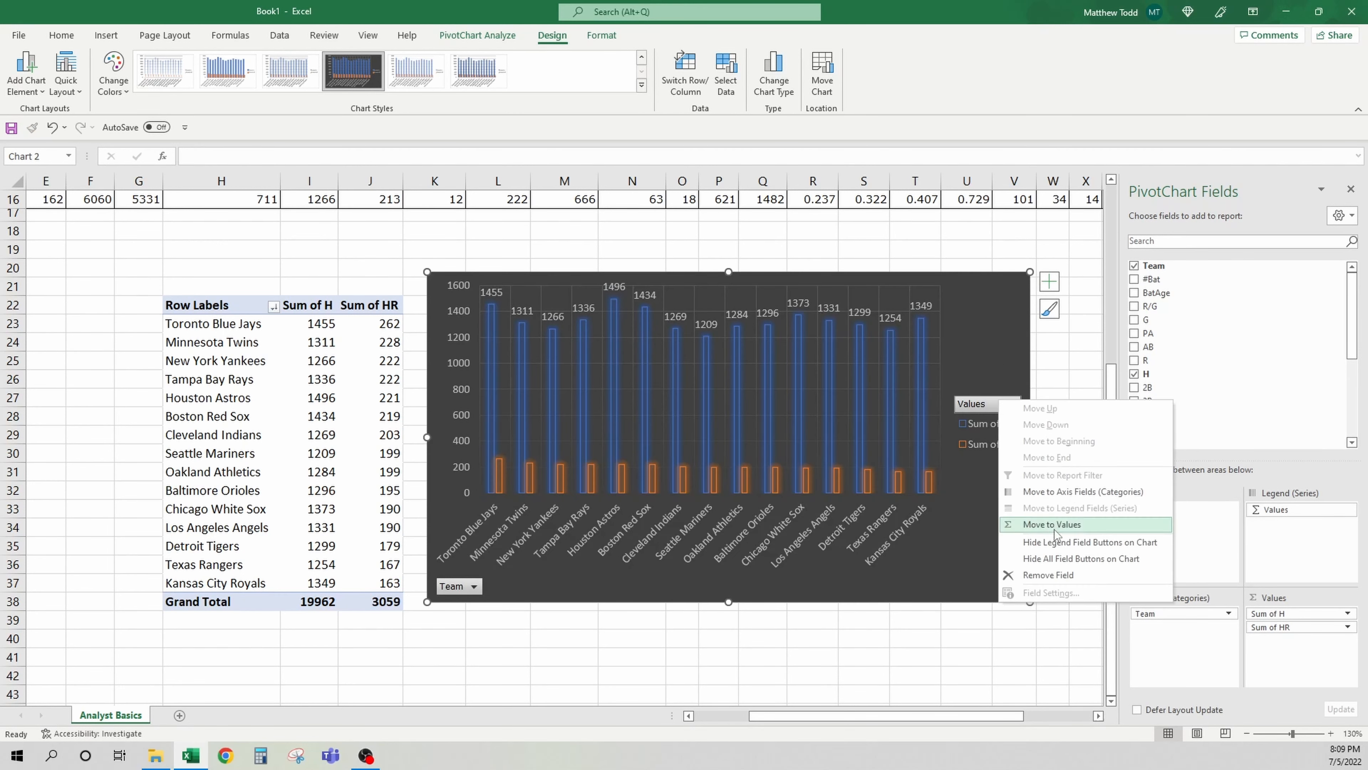
left_click(1035, 539)
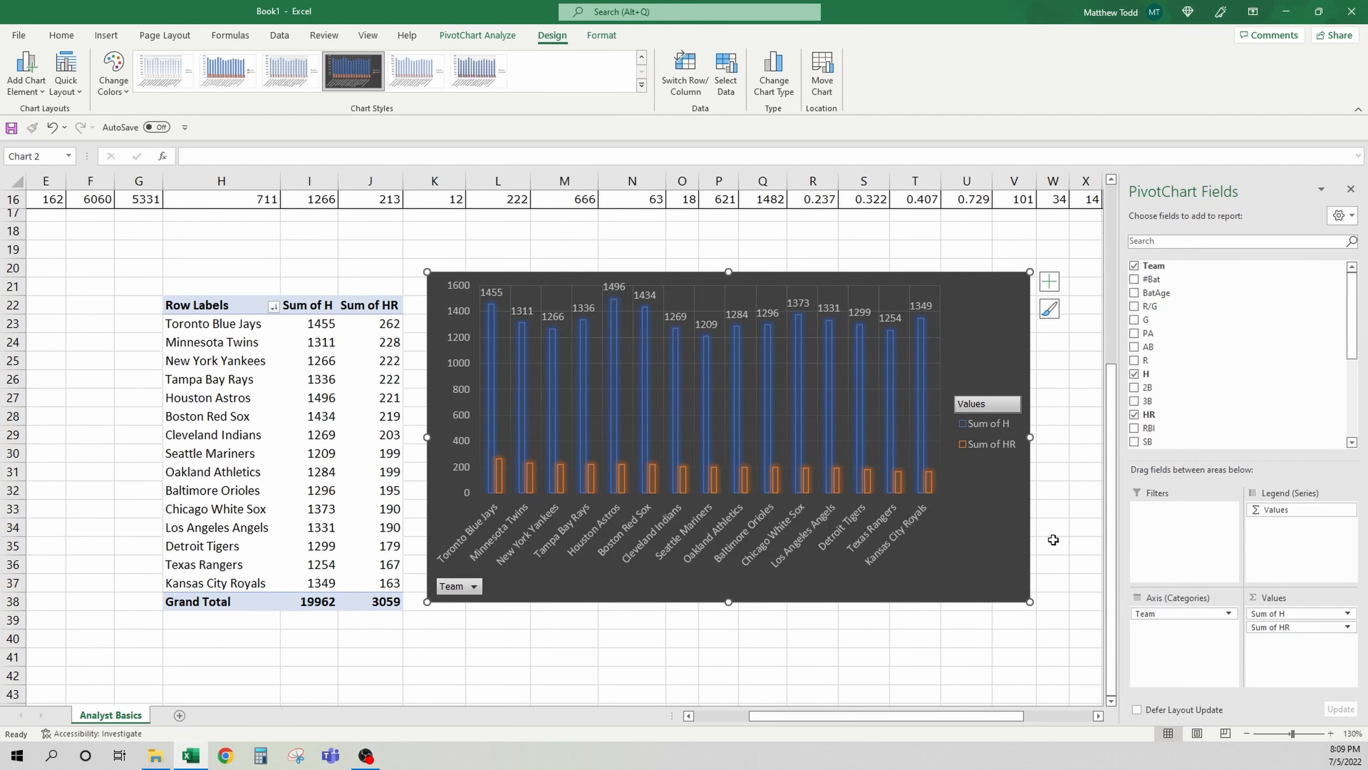
right_click(473, 591)
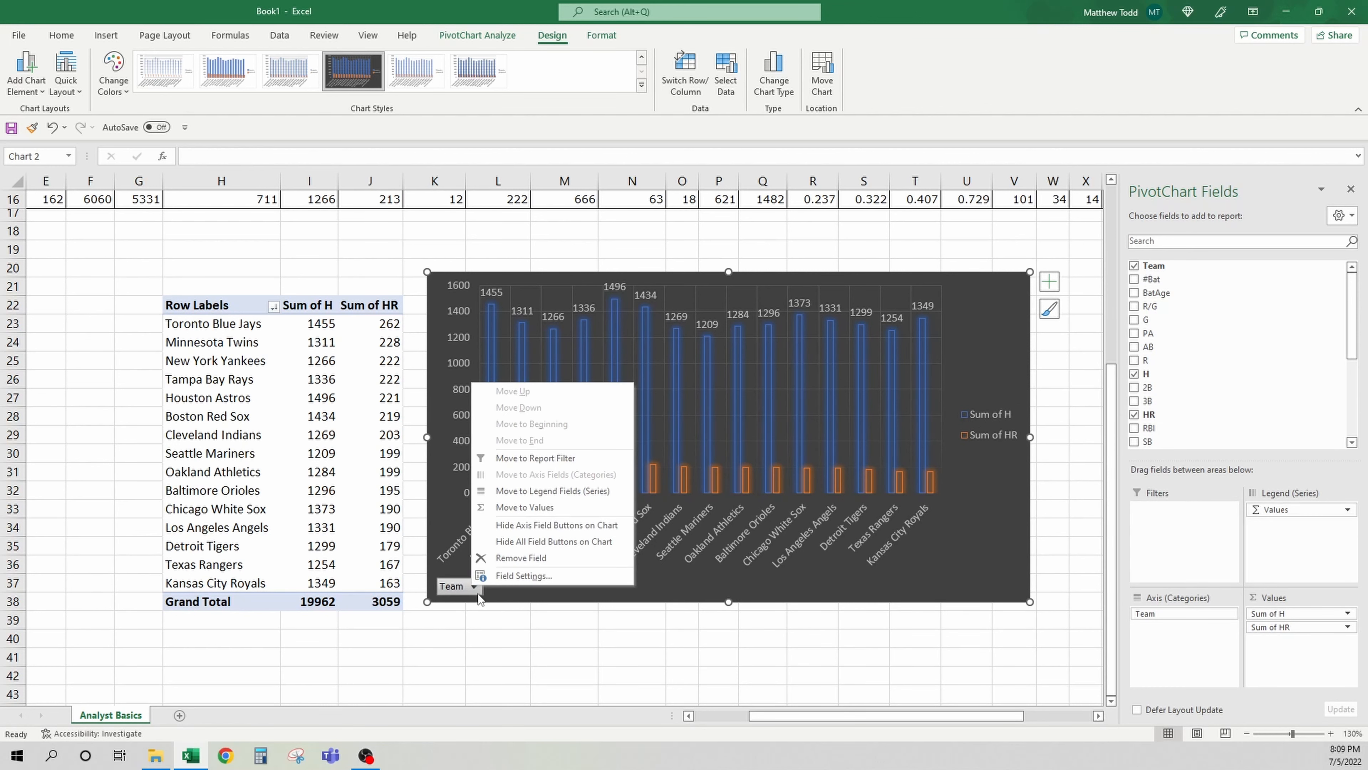
left_click(496, 595)
Filter the chart's Team field to Baltimore Orioles, Boston Red Sox, Chicago White Sox and Cleveland Indians only
left_click(473, 587)
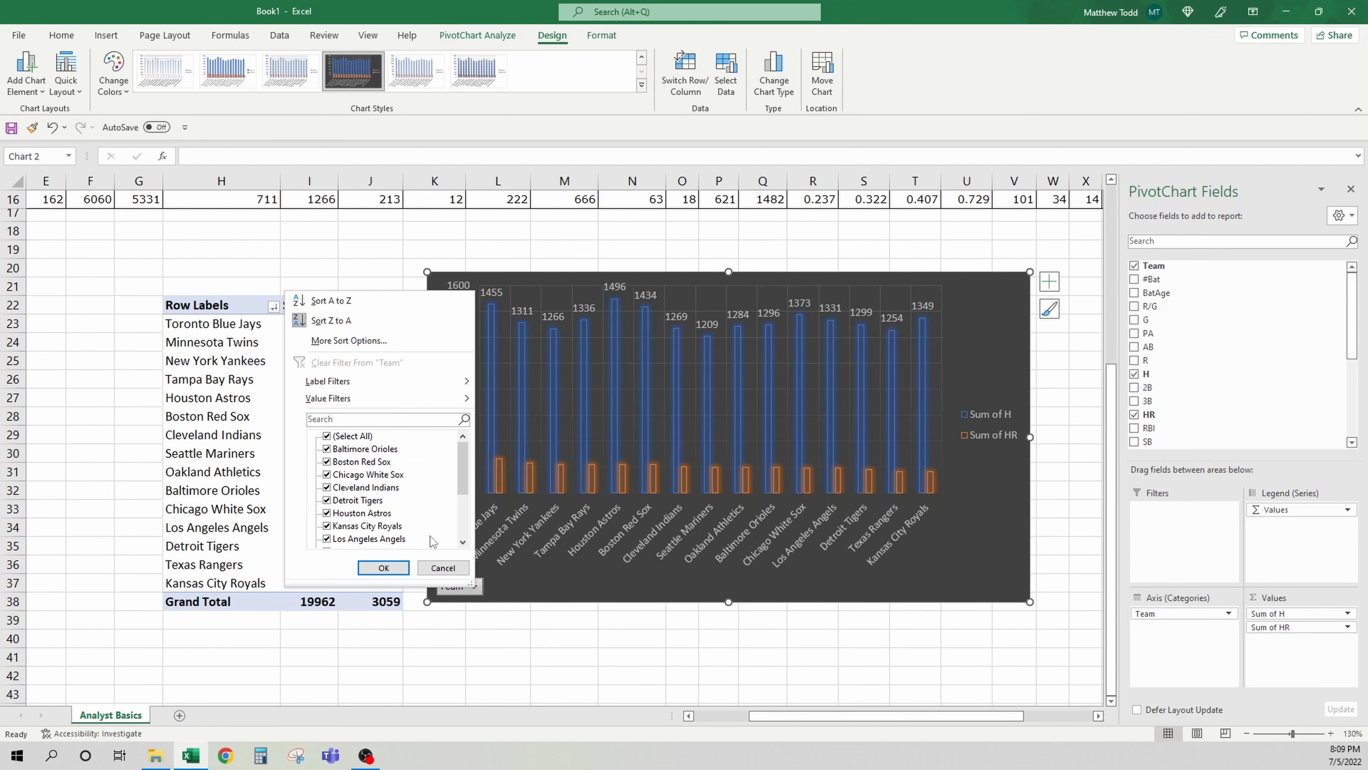
left_click(327, 435)
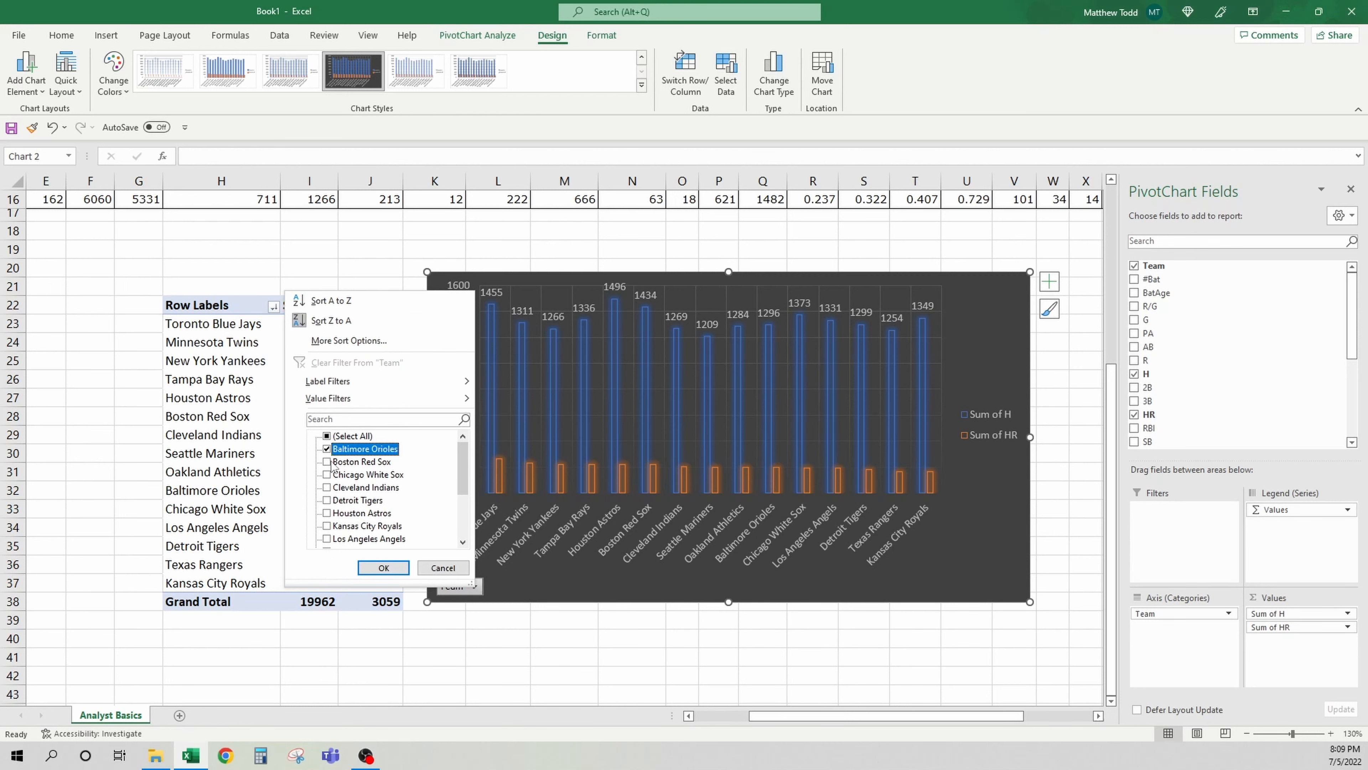
left_click(327, 448)
left_click(327, 461)
left_click(327, 474)
left_click(327, 487)
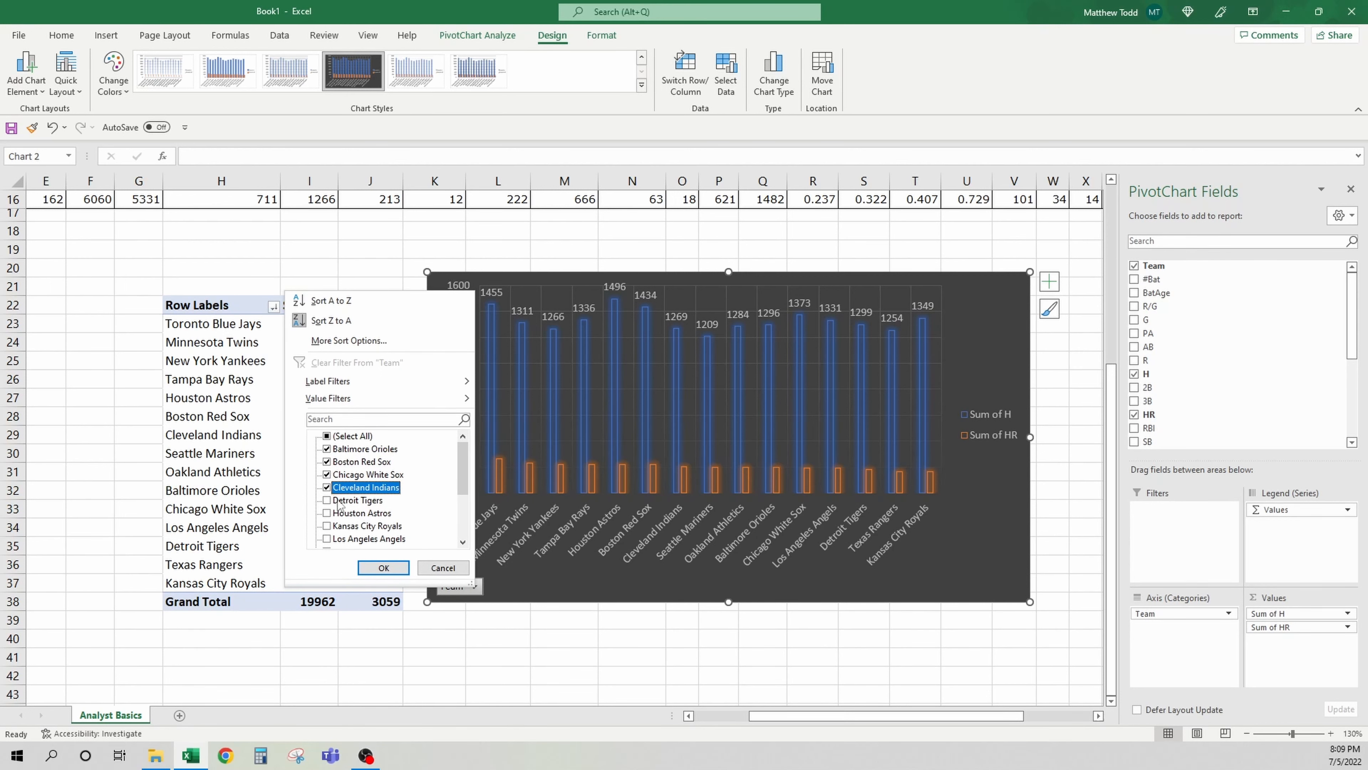
left_click(383, 568)
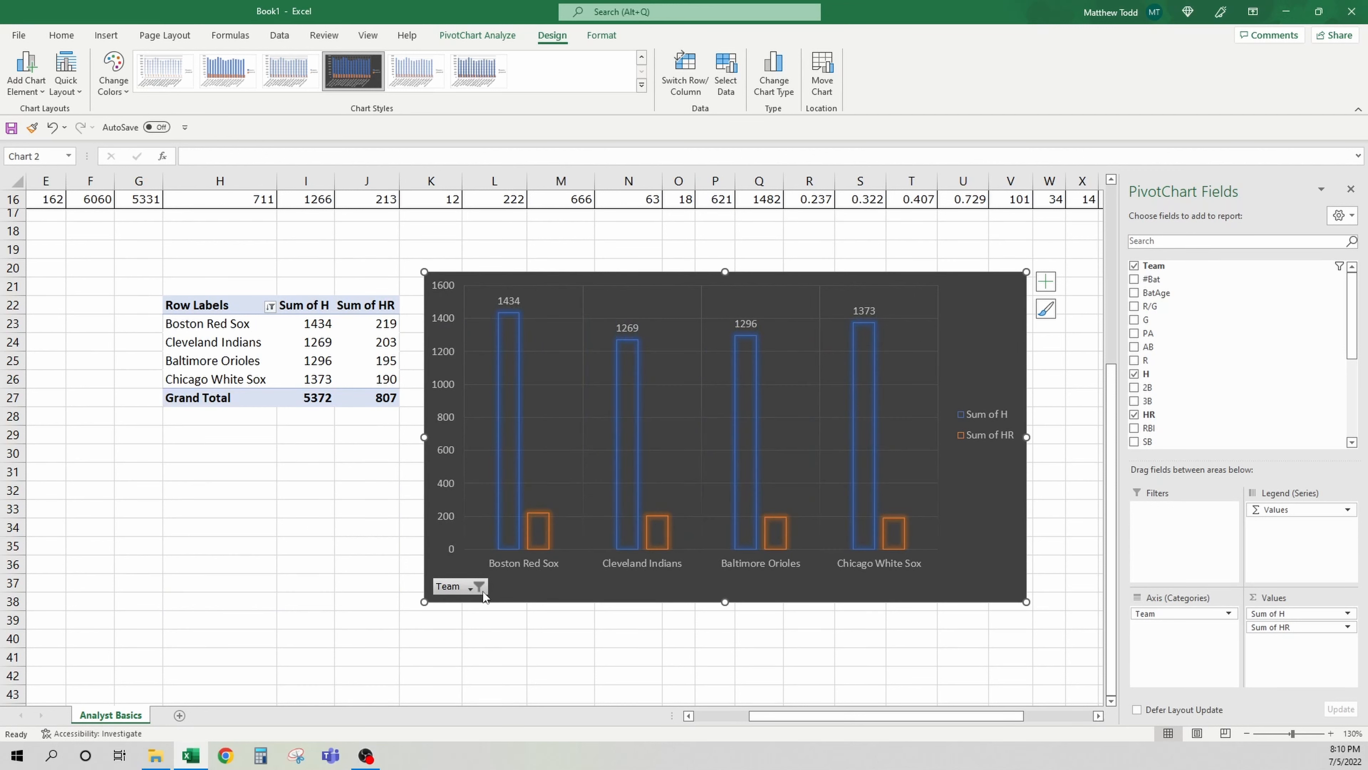
scroll(302, 319, "up", 1)
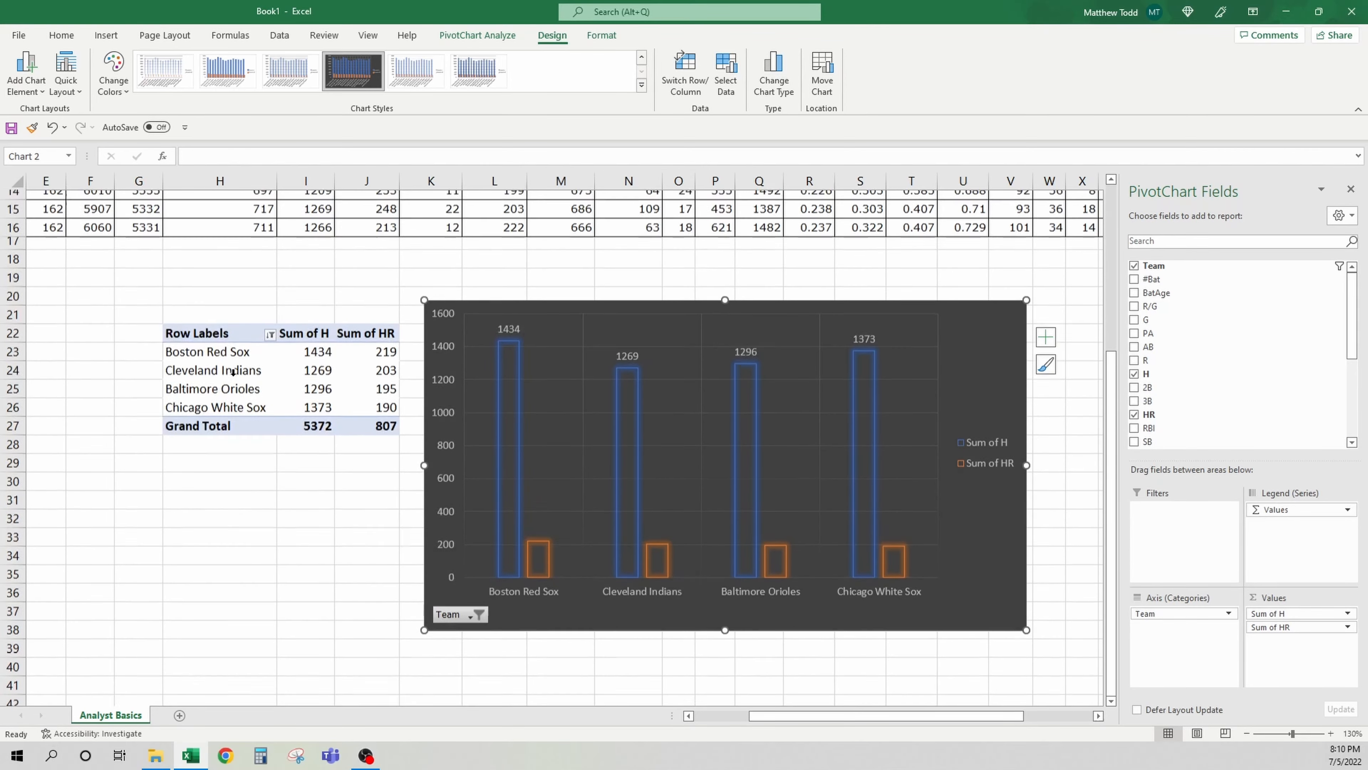
left_click_drag(150, 317, 559, 651)
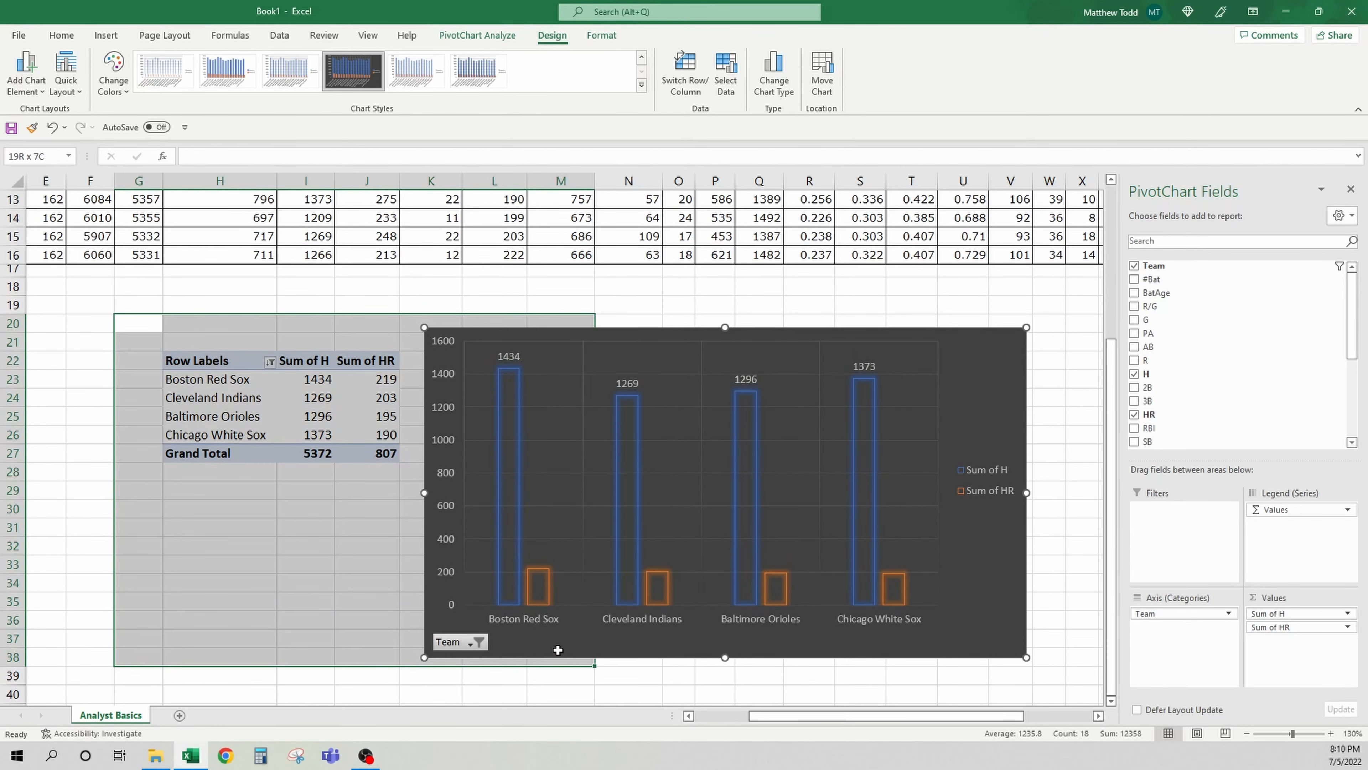
scroll(321, 391, "left", 4)
left_click(218, 321)
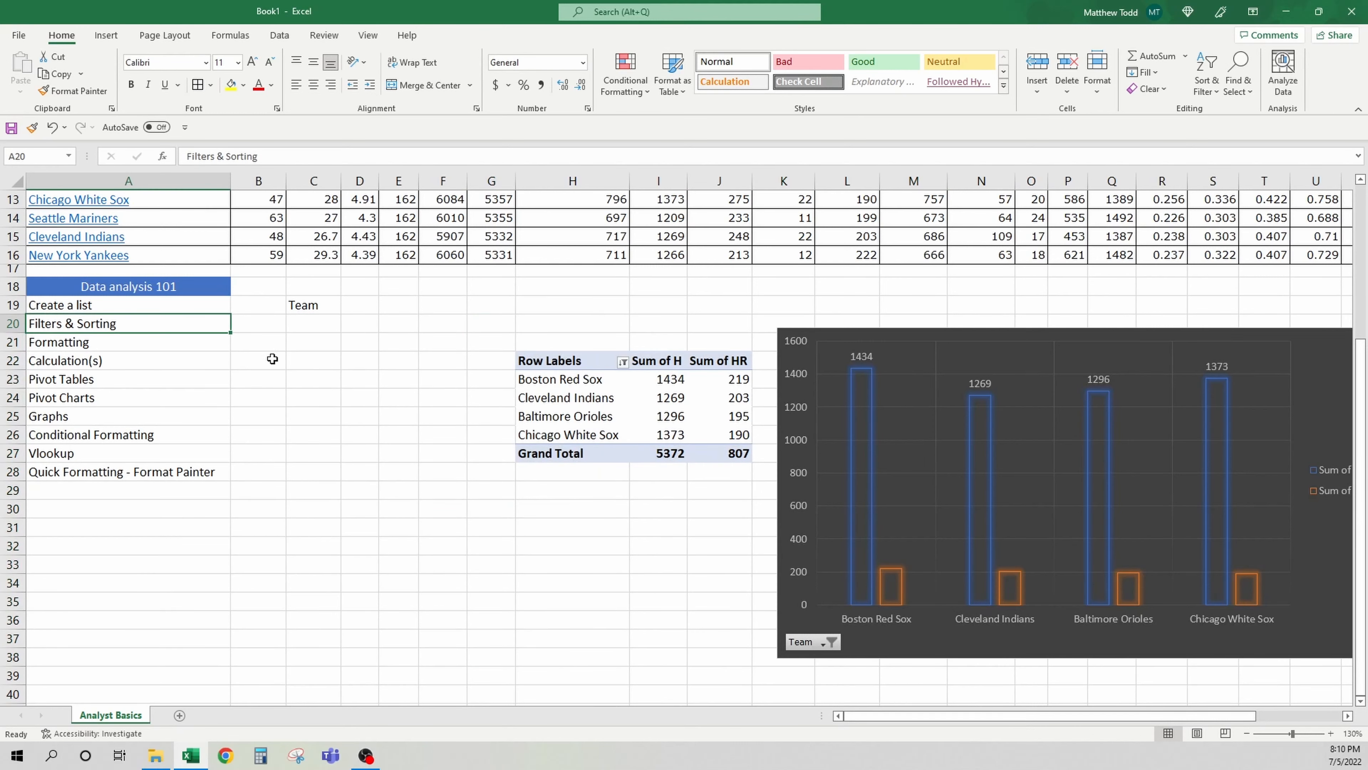
left_click(227, 414)
left_click(260, 416)
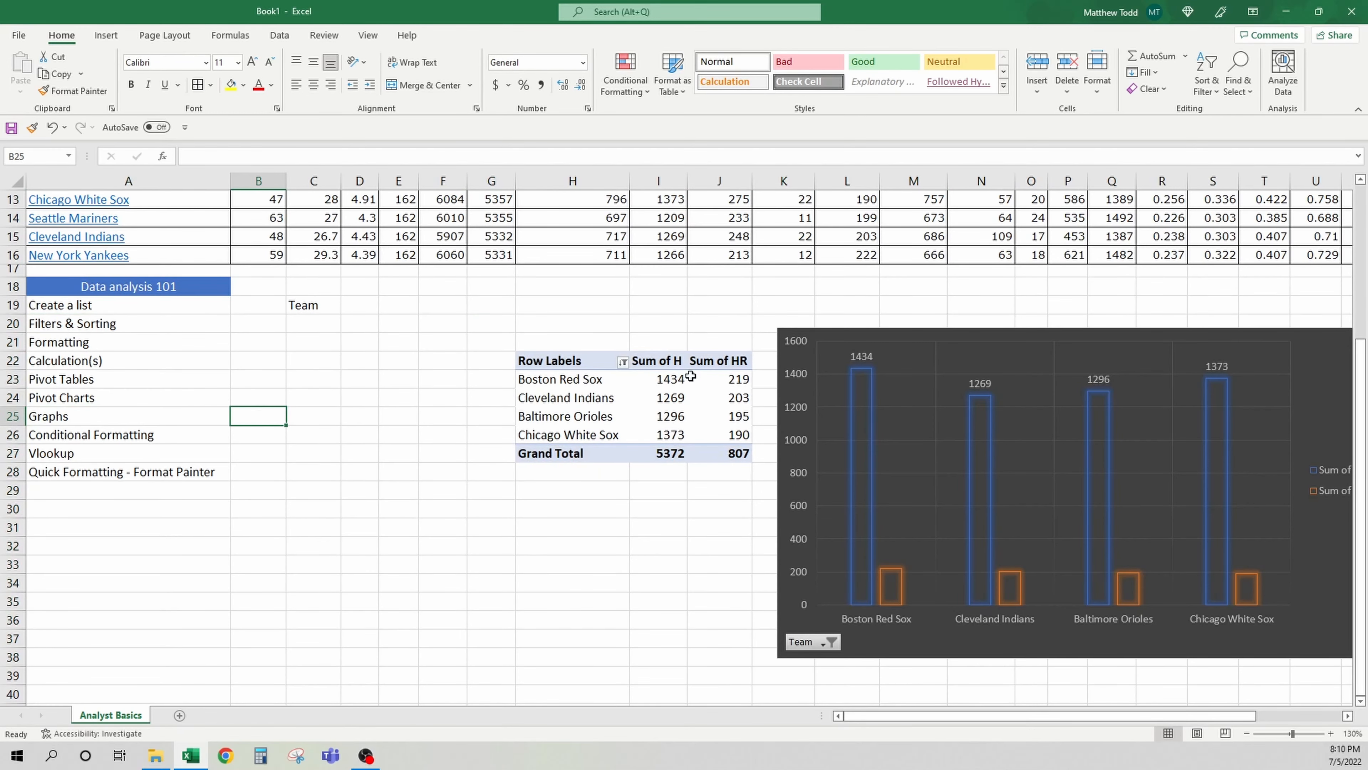
left_click(864, 343)
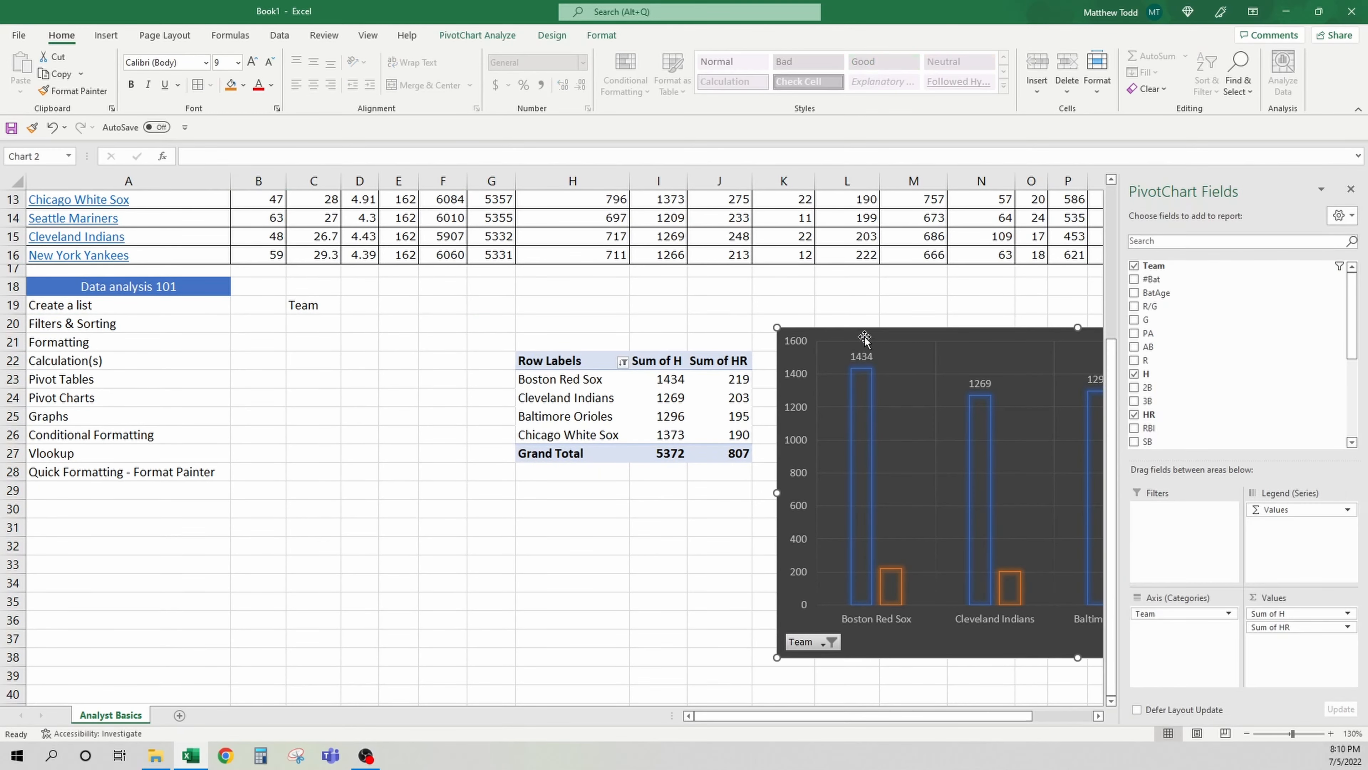
scroll(457, 363, "up", 4)
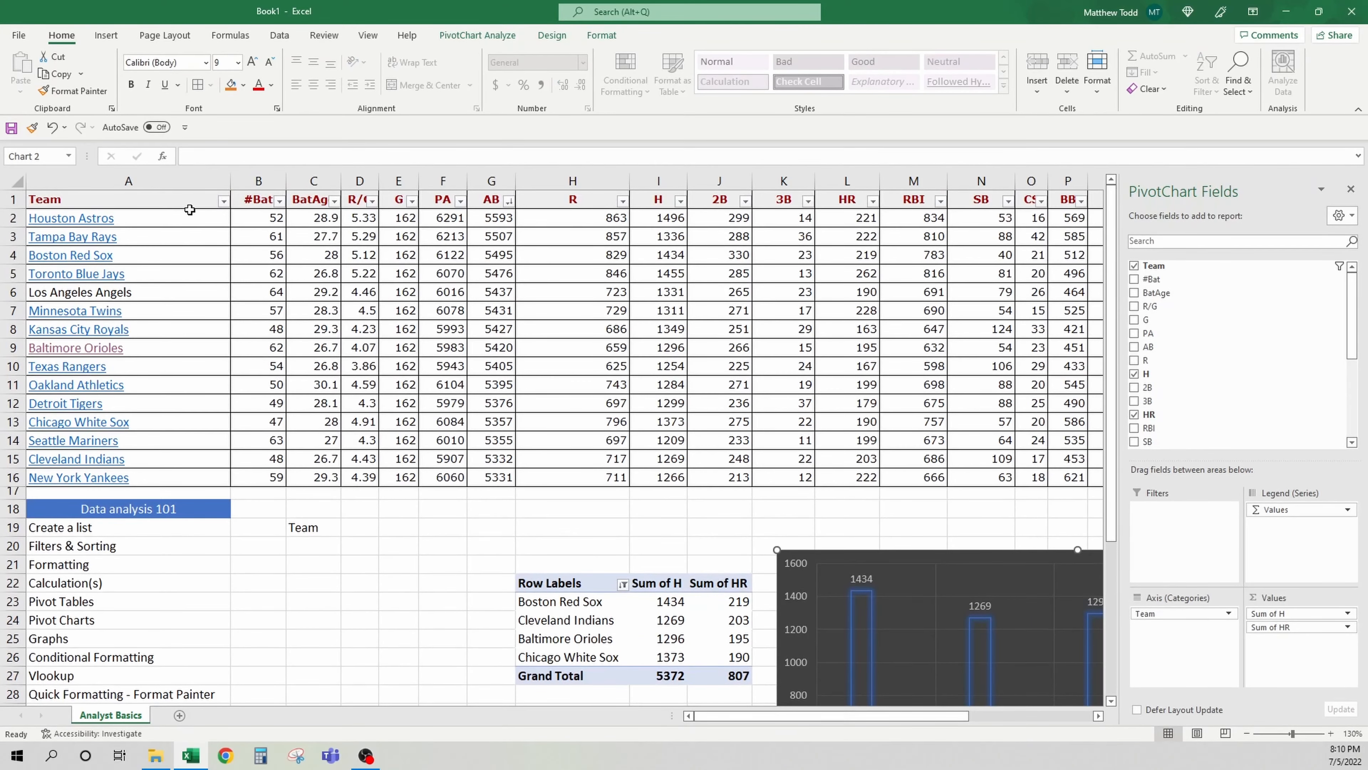
Sort the stats table by the R column from largest to smallest
left_click_drag(191, 214, 207, 269)
left_click(440, 221)
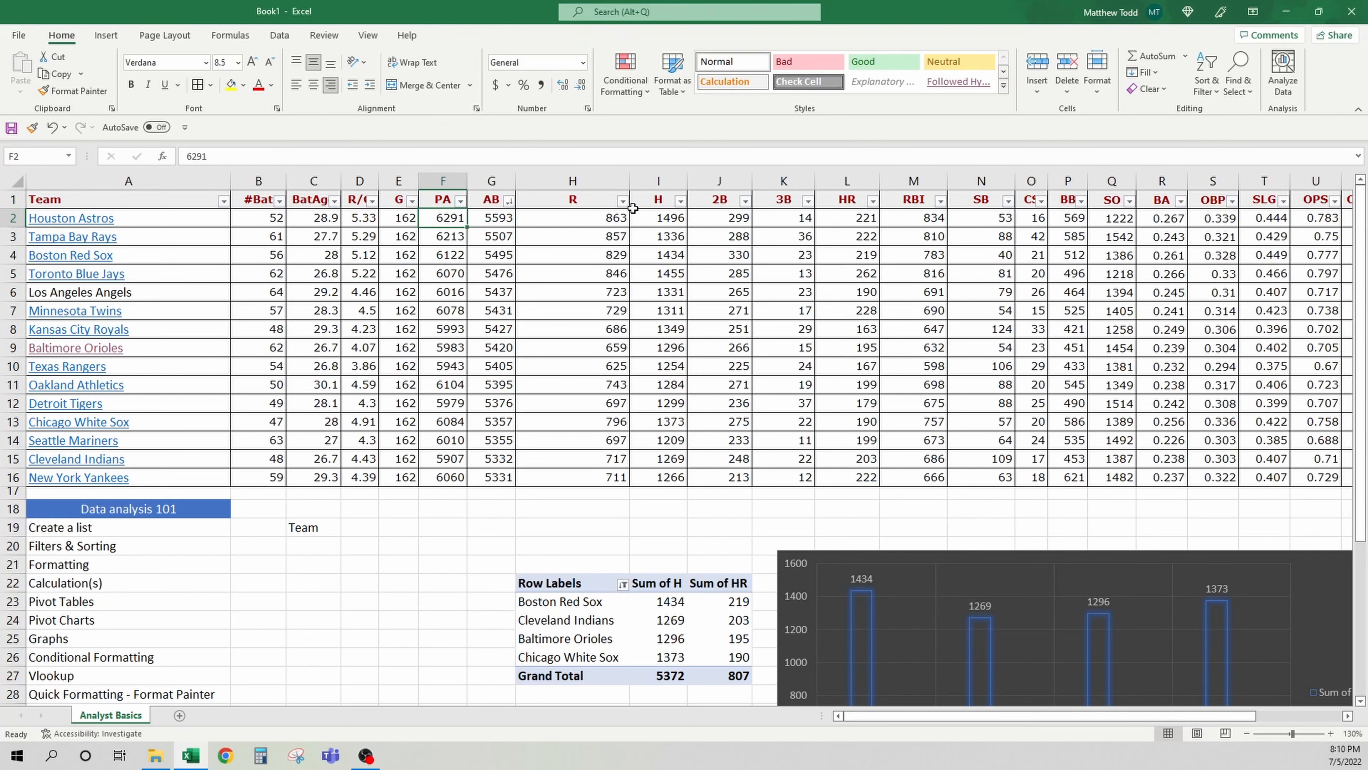
left_click(623, 201)
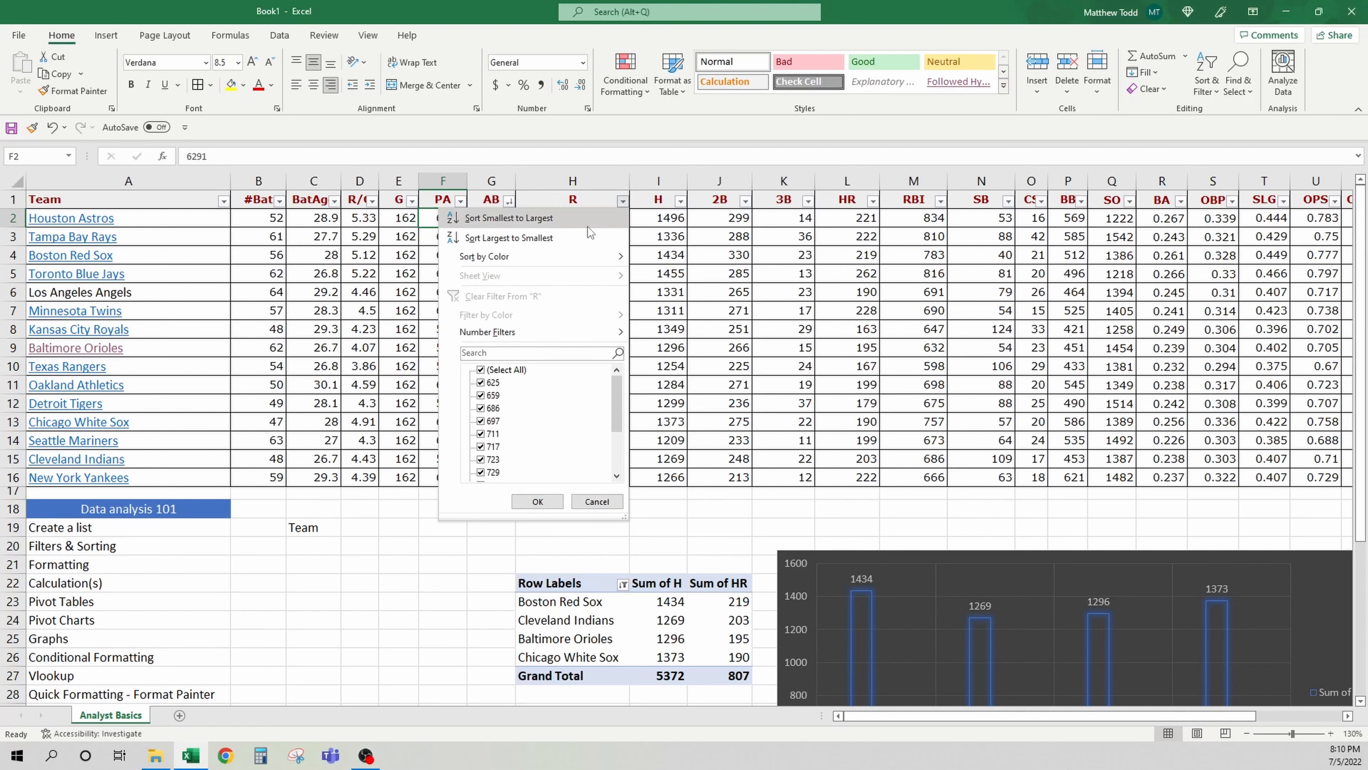
left_click(506, 238)
Select the Team and R headers with the top four teams' values and insert a clustered column chart
left_click(209, 219)
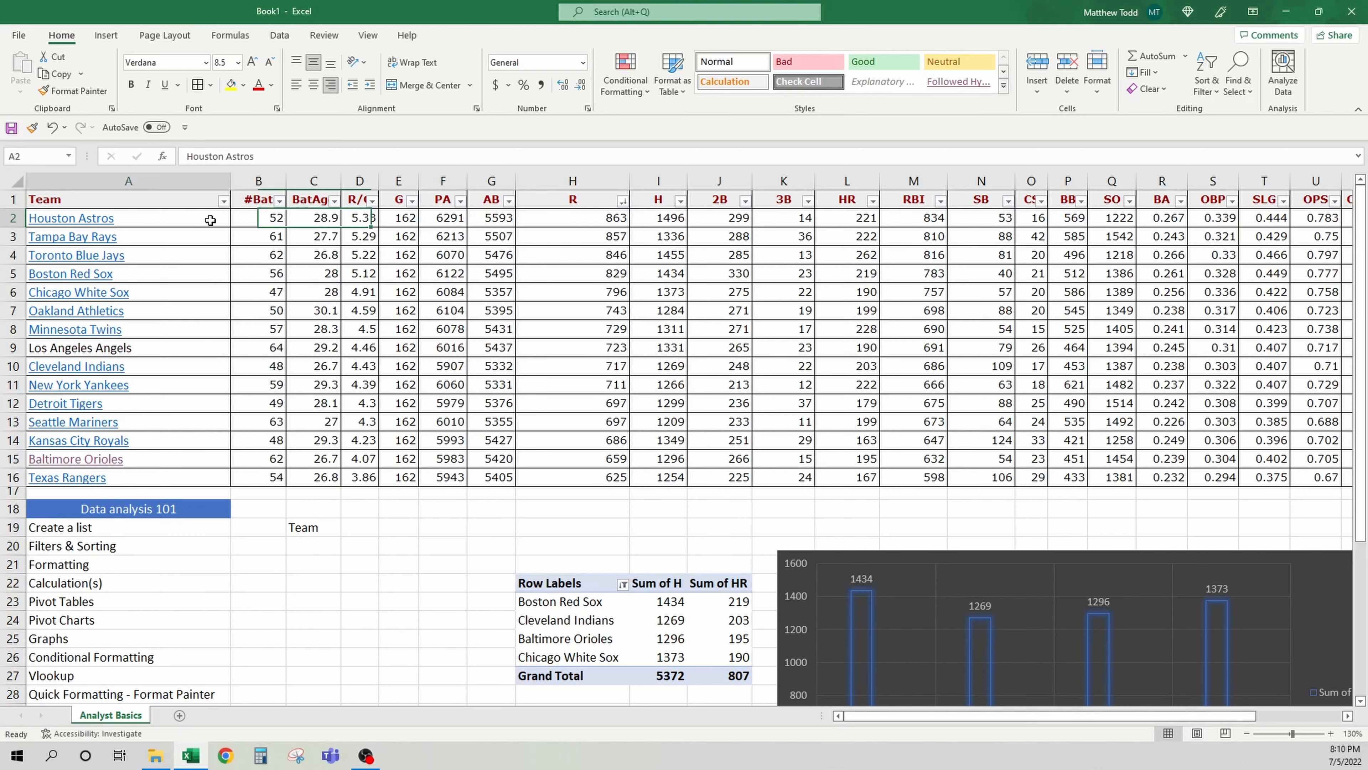
left_click_drag(209, 219, 200, 269)
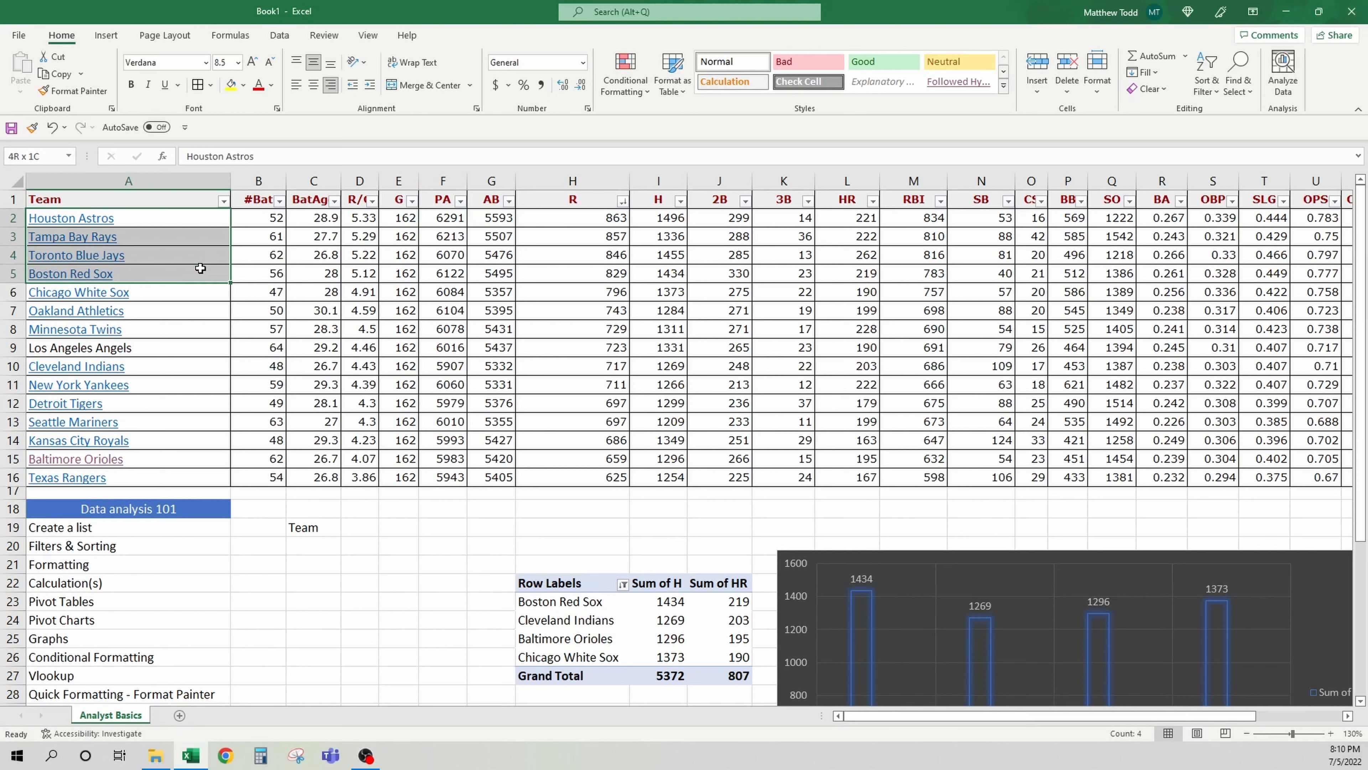
left_click_drag(195, 206, 184, 271)
left_click_drag(181, 221, 184, 271)
left_click(541, 220, "shift")
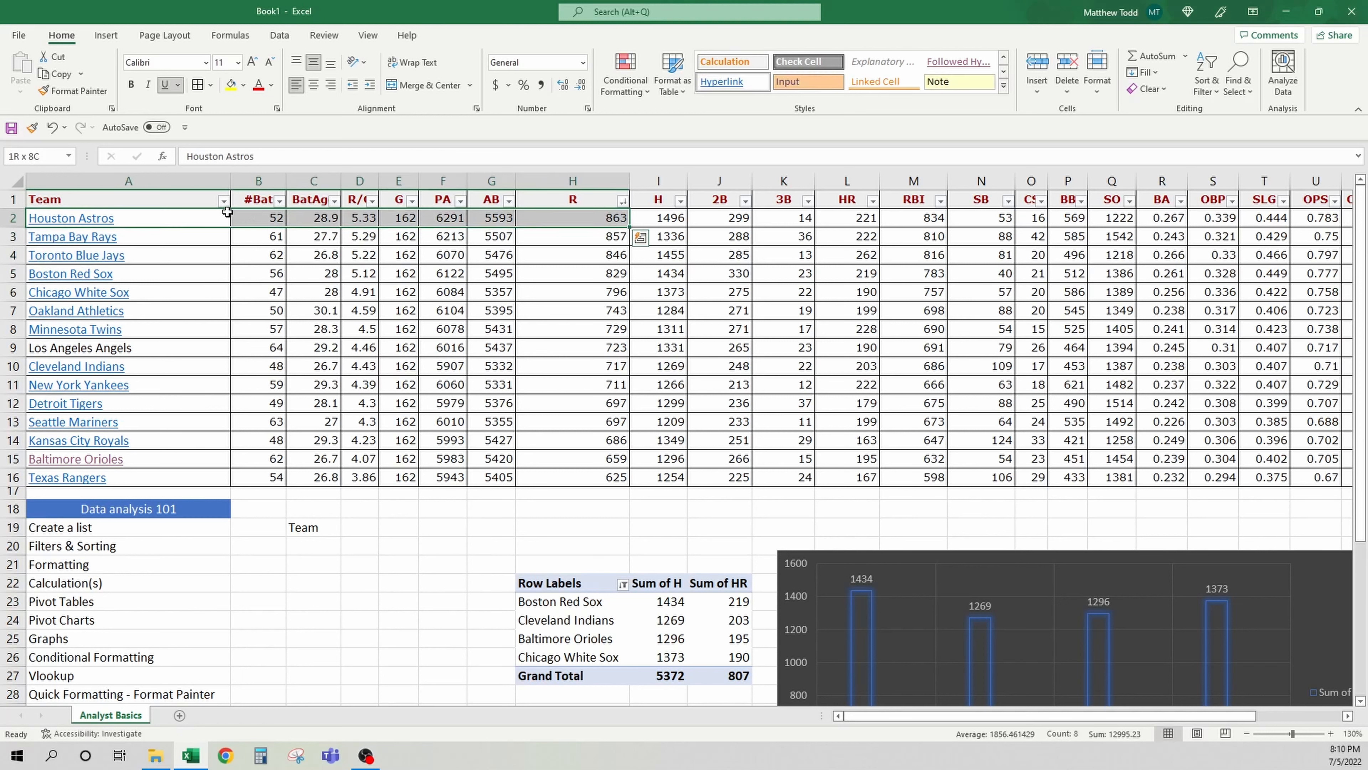
left_click_drag(223, 216, 204, 264)
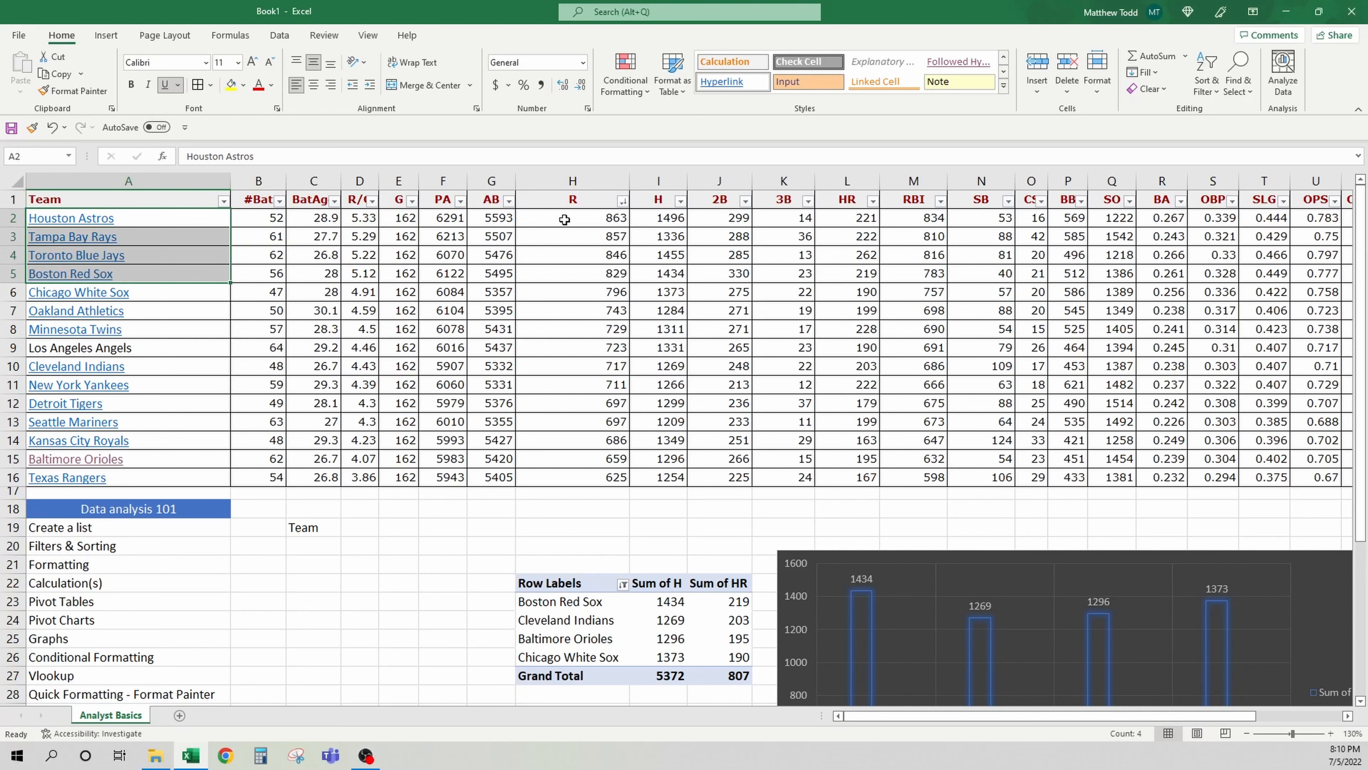
left_click_drag(564, 220, 565, 270)
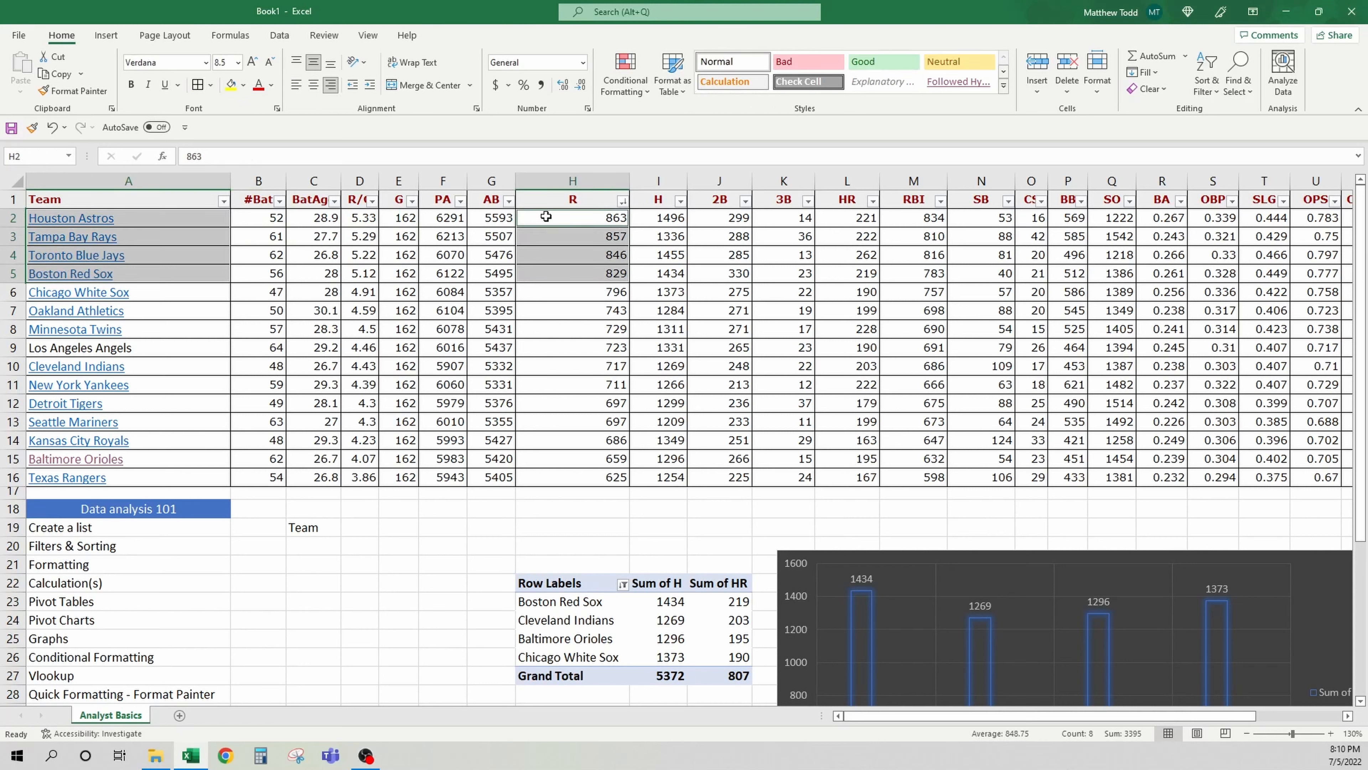
left_click(540, 204, "ctrl")
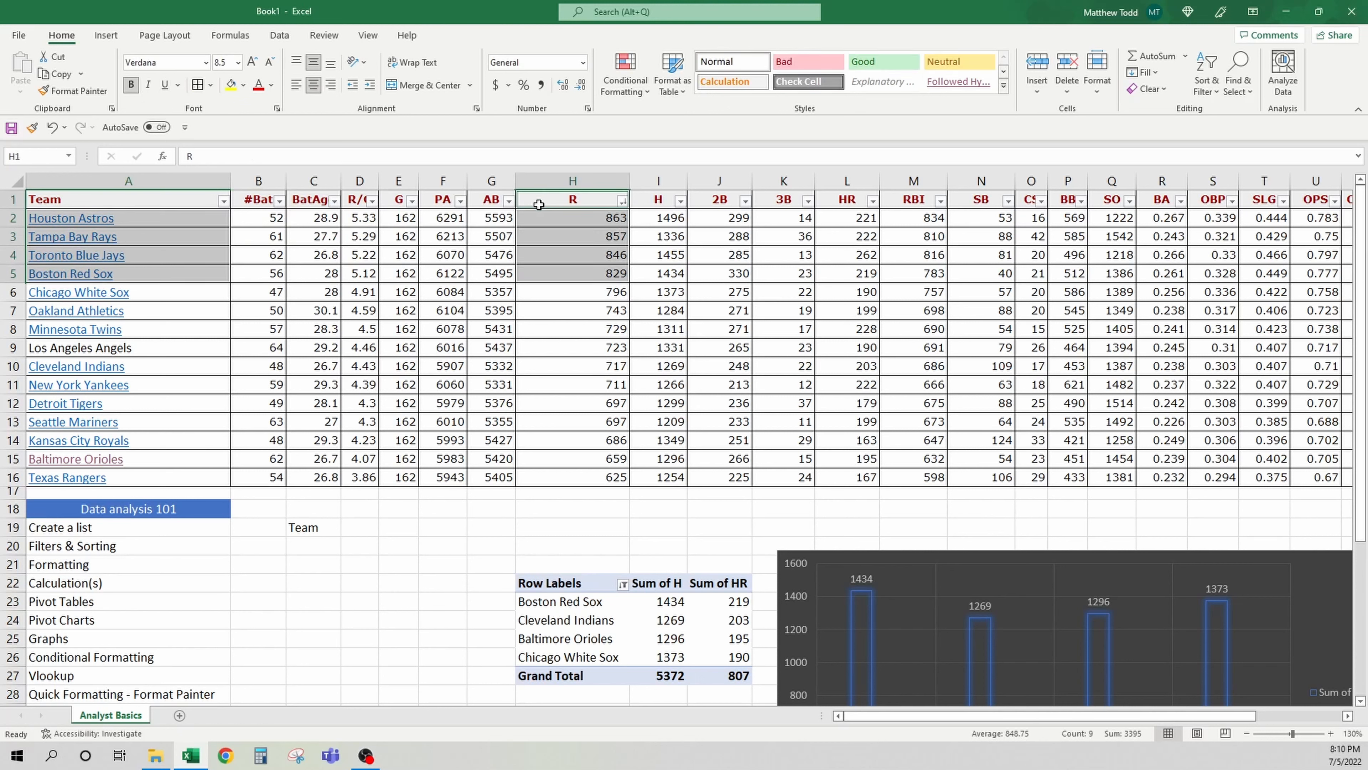
left_click(198, 200, "ctrl")
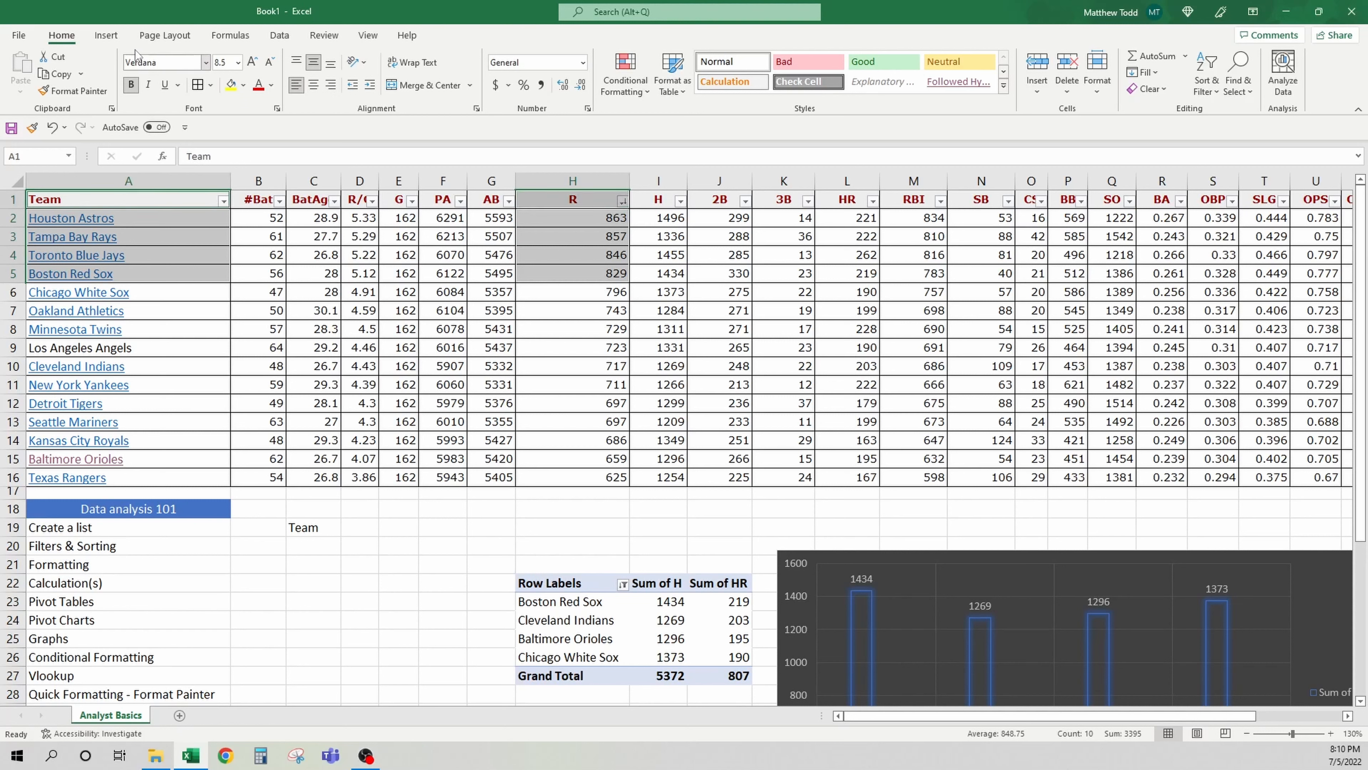
left_click(116, 41)
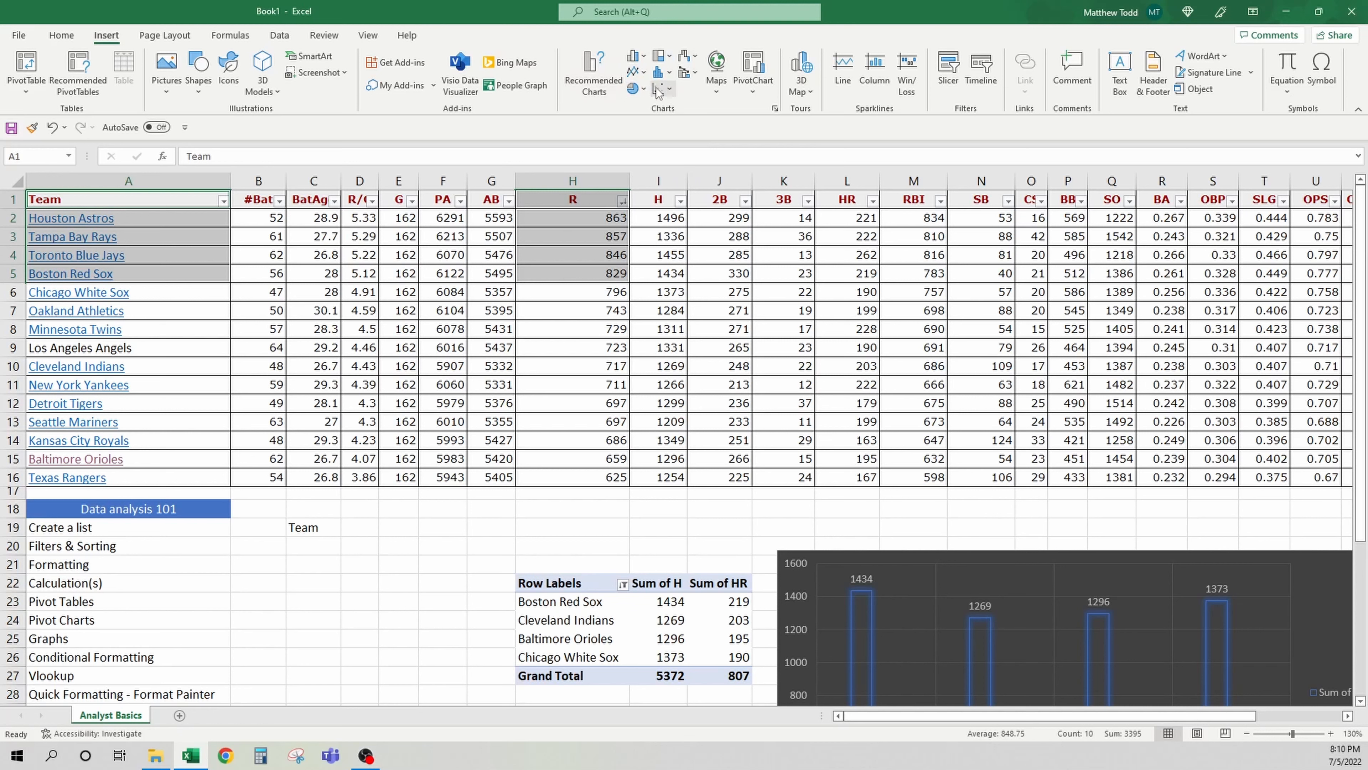
left_click(634, 55)
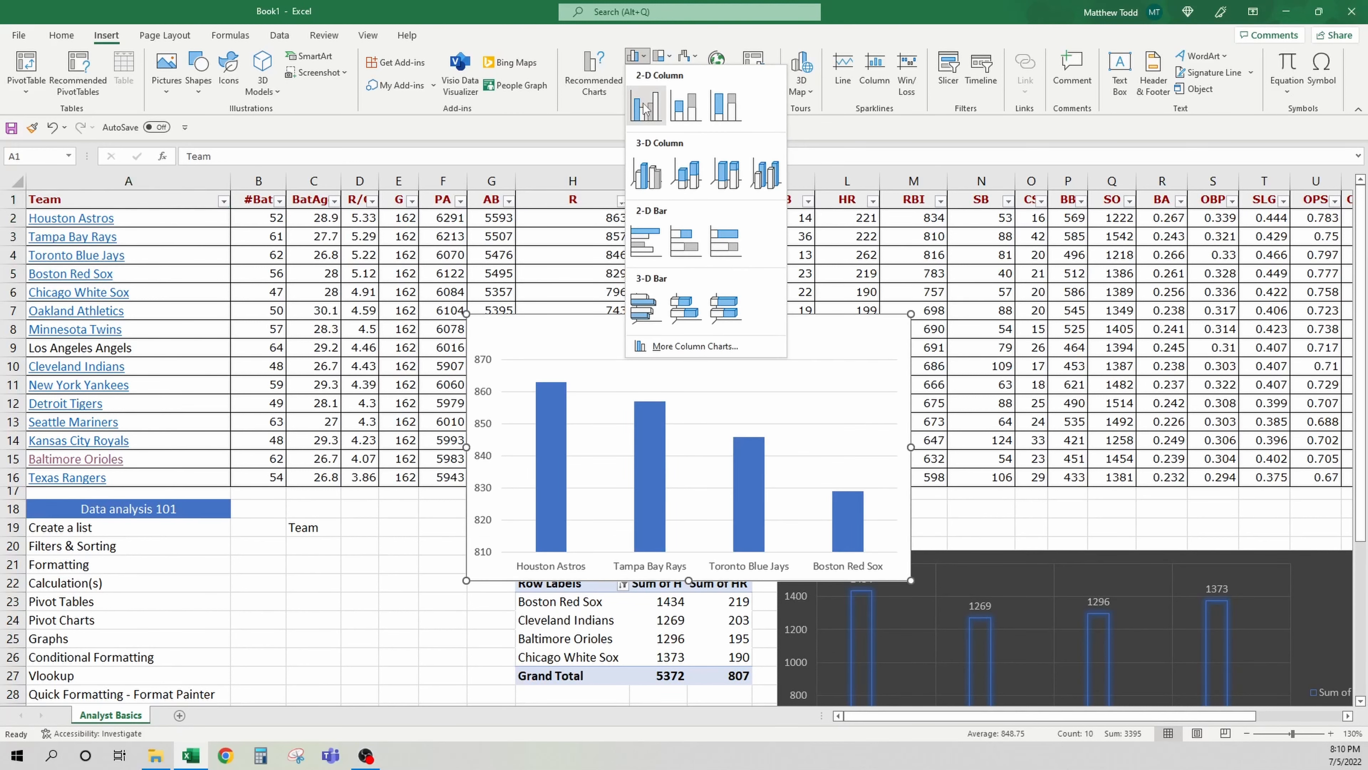
left_click(663, 60)
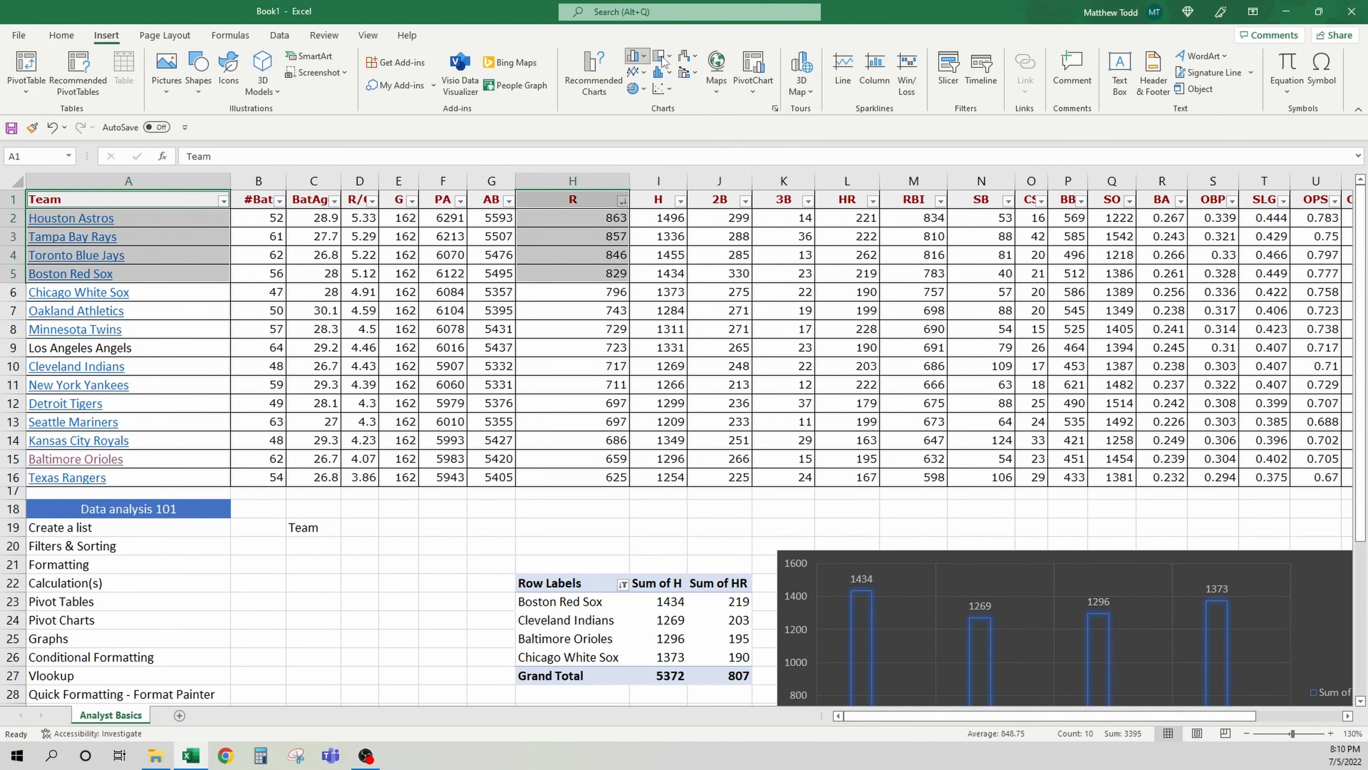
left_click(663, 57)
left_click(595, 78)
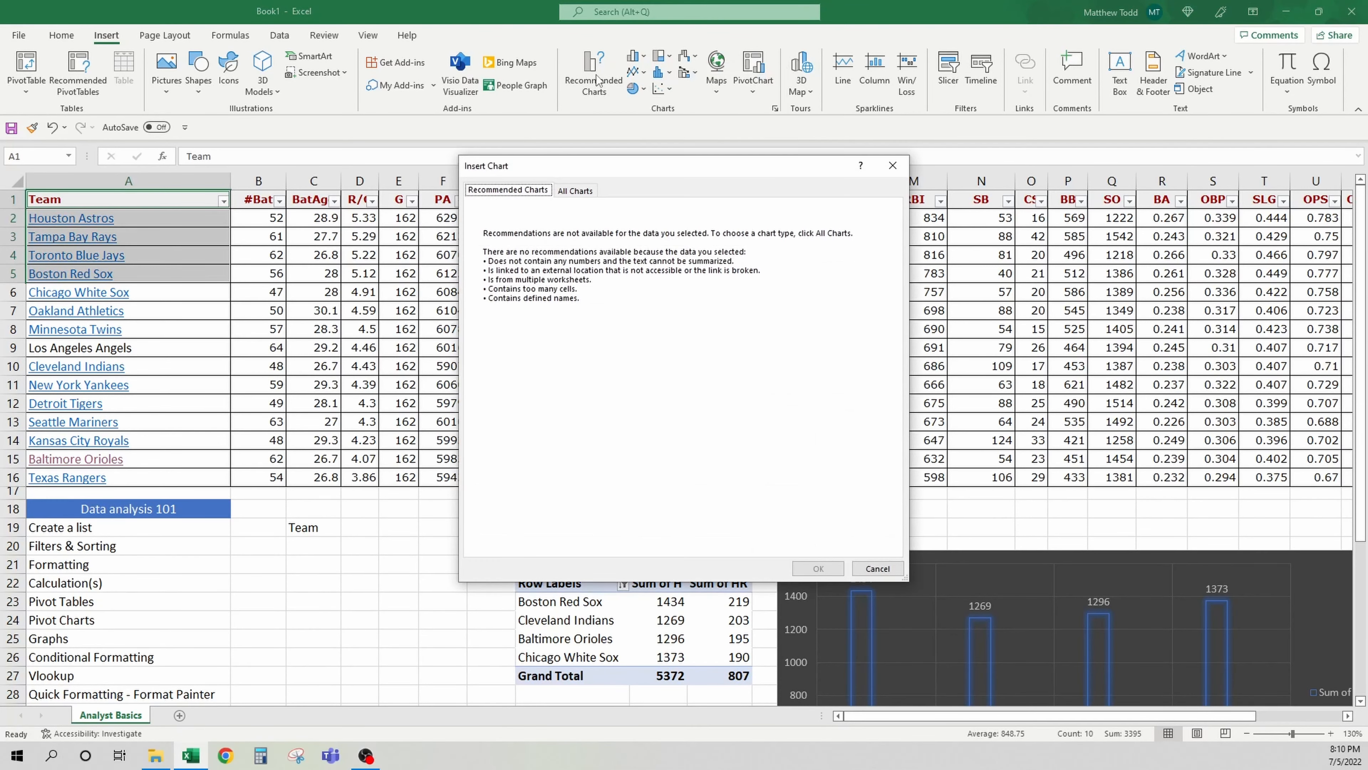
left_click(574, 191)
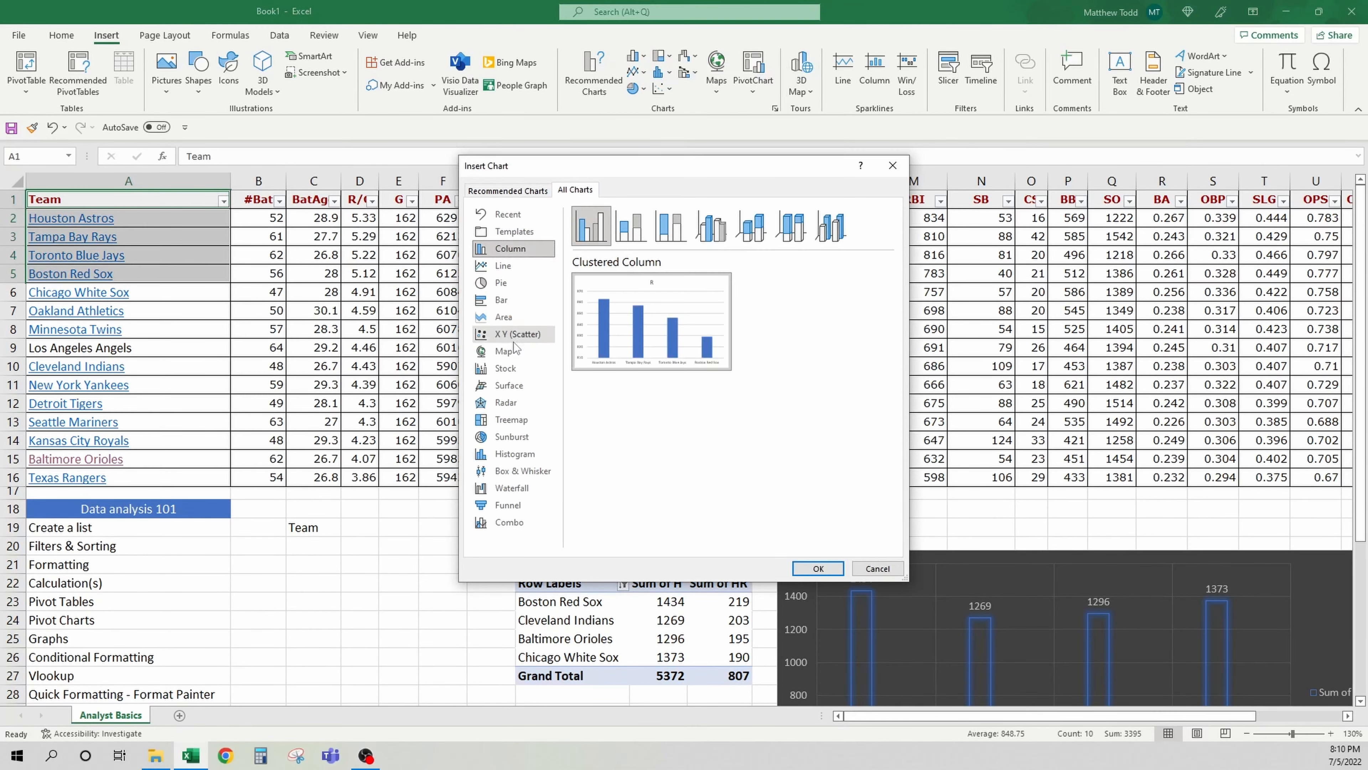
mouse_move(652, 331)
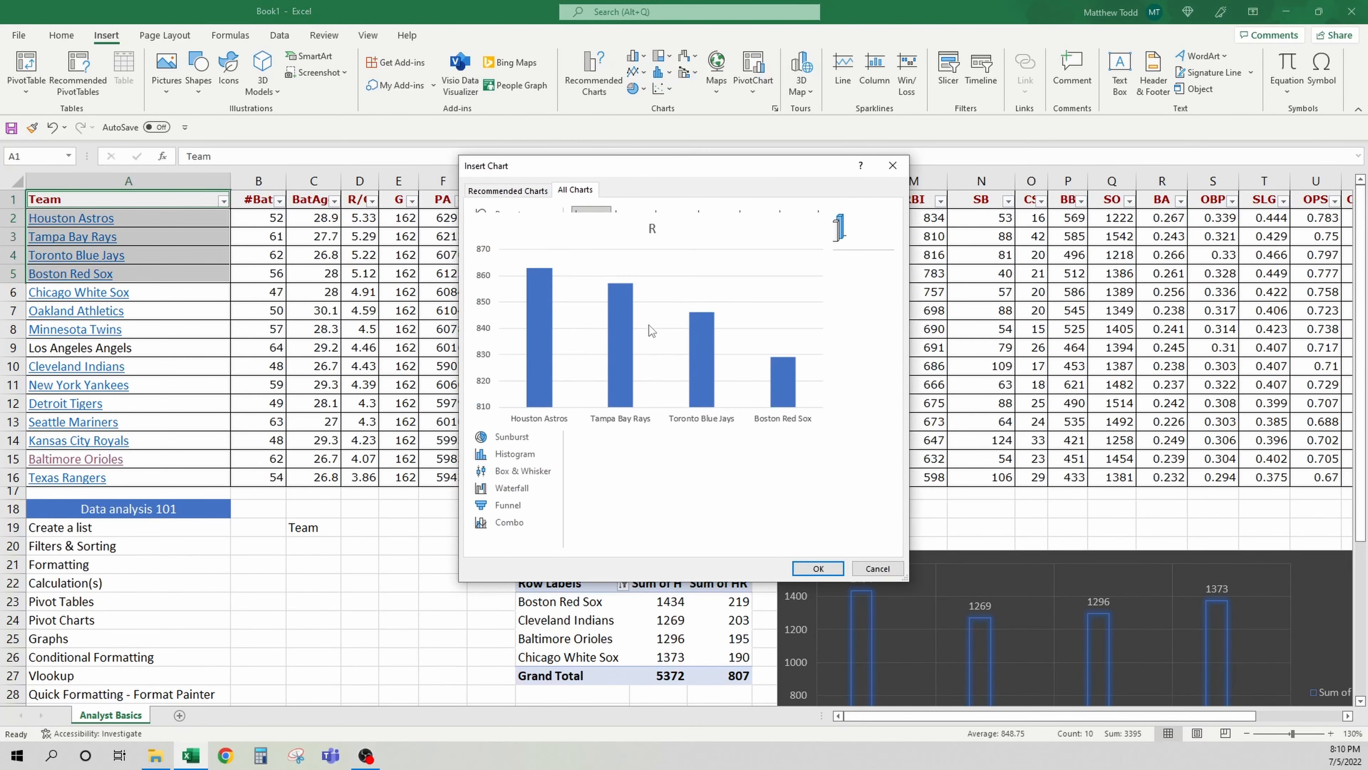
left_click(817, 569)
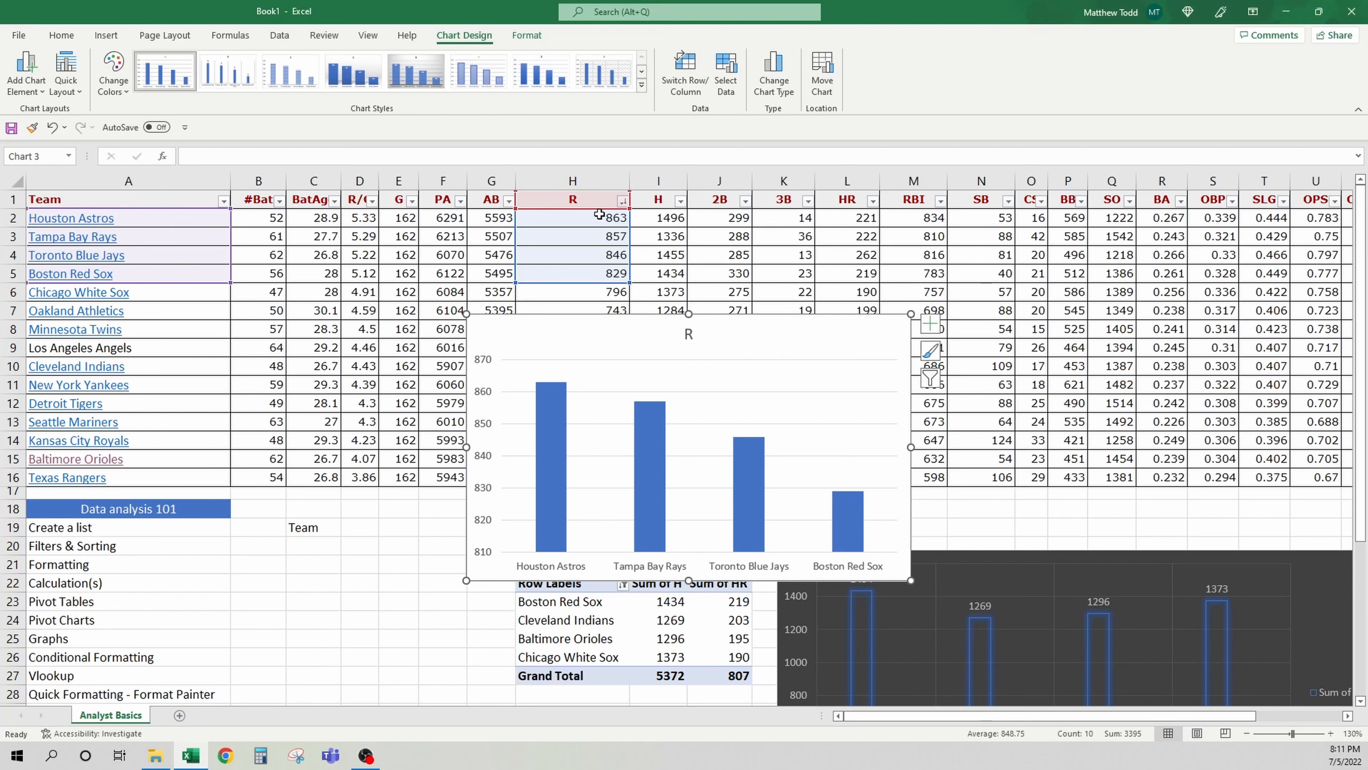
Retitle the new chart as Runs
left_click(585, 201)
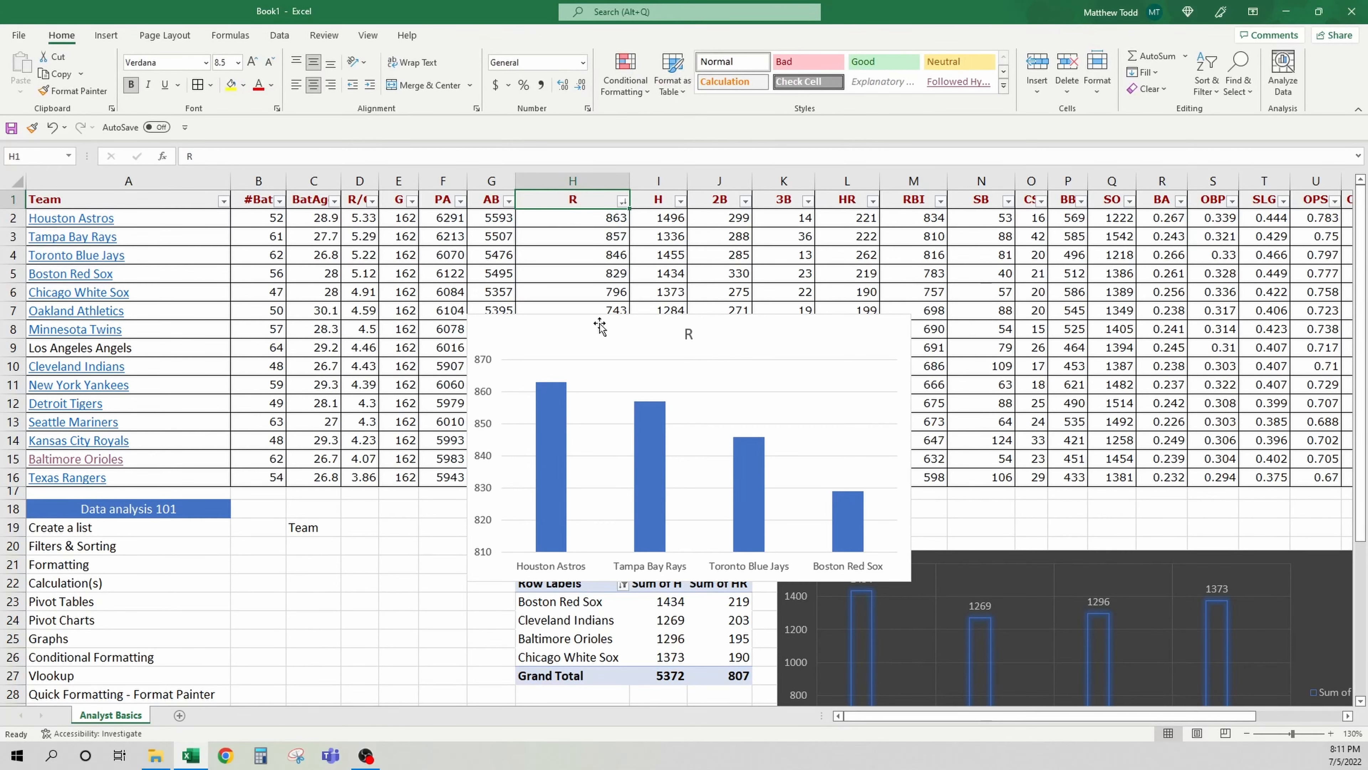
left_click(599, 326)
left_click(689, 333)
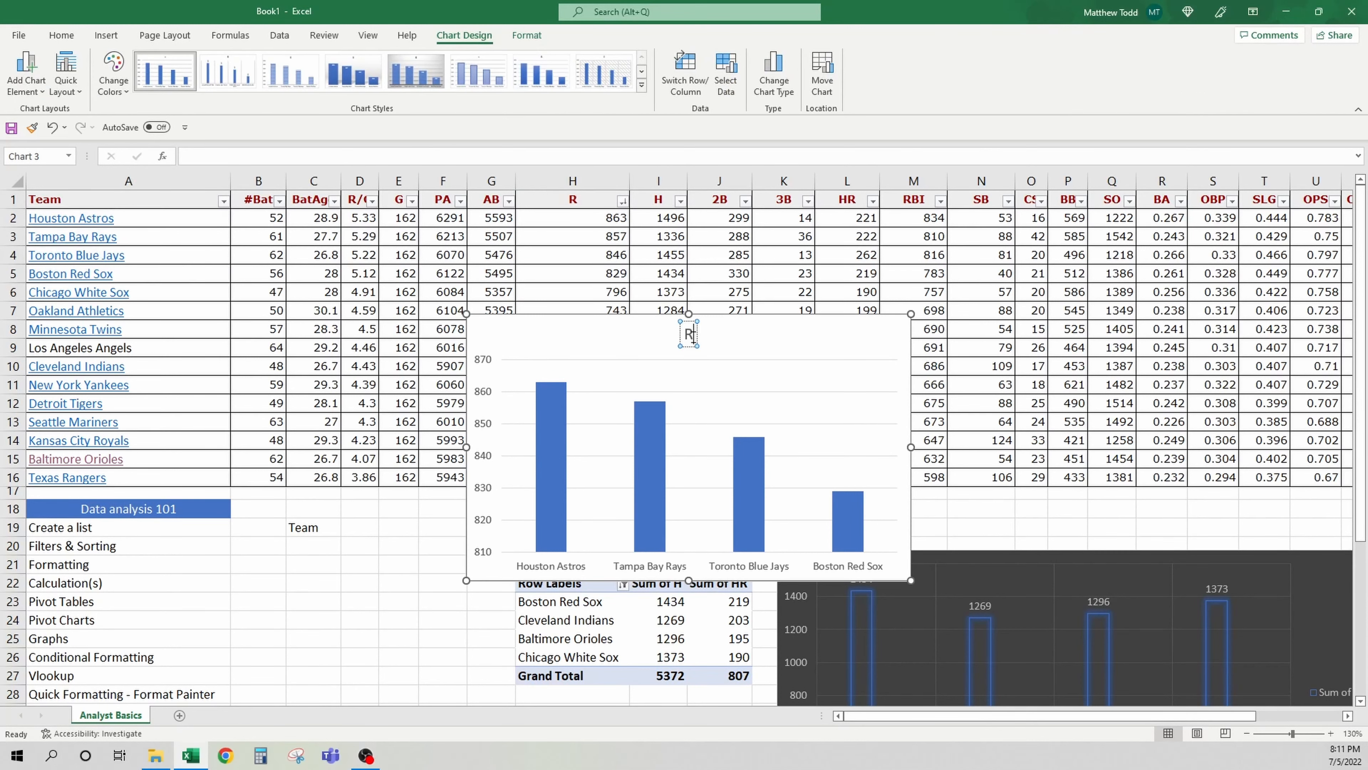
type("uns")
left_click(734, 338)
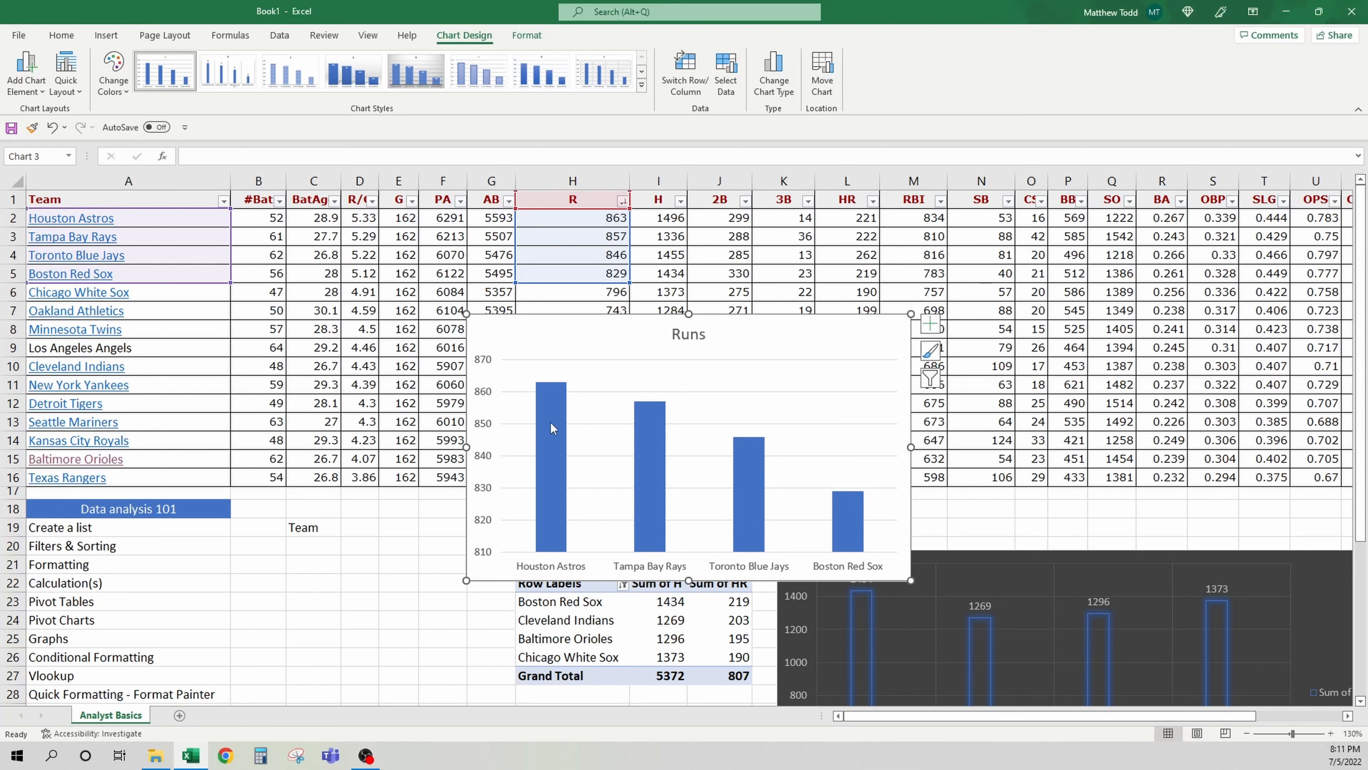
Add data labels to the chart's columns and apply a dark chart style
mouse_move(551, 422)
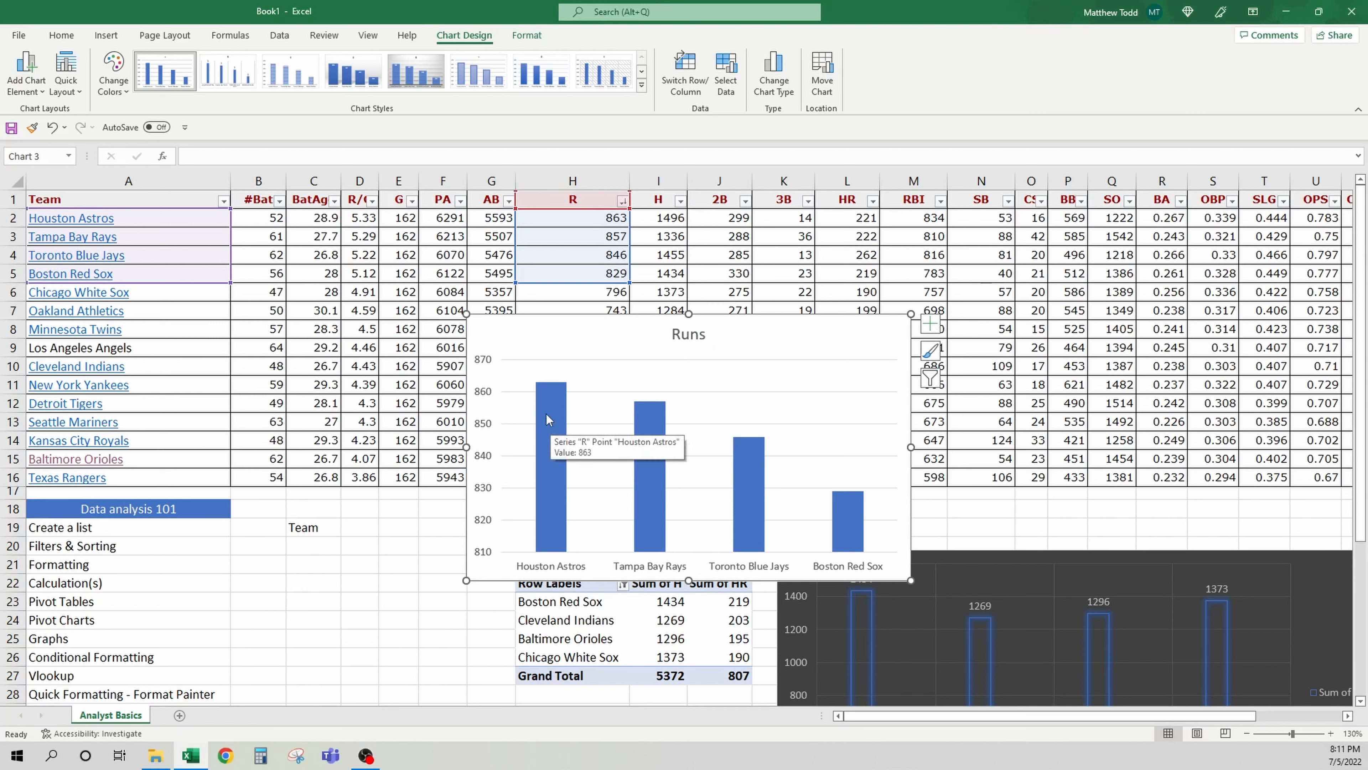
left_click(546, 414)
right_click(543, 415)
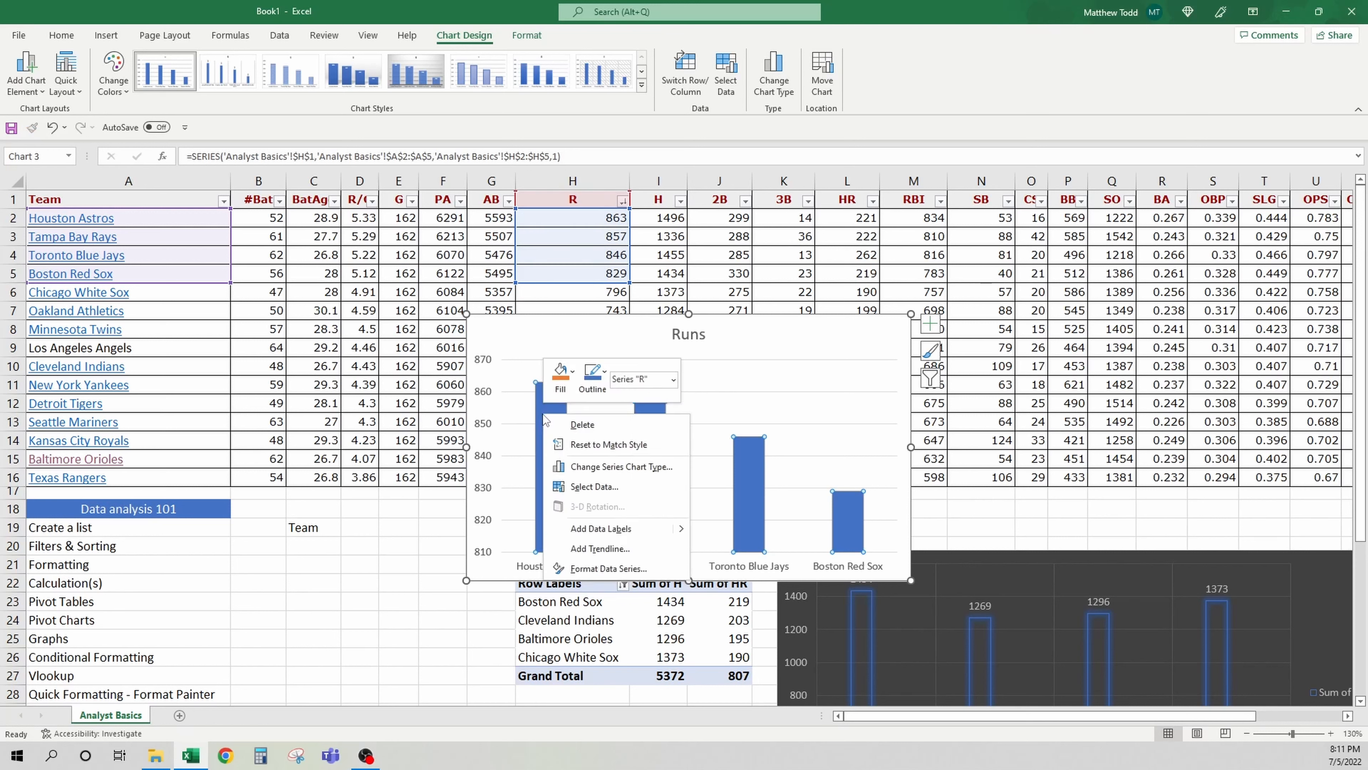
left_click(623, 529)
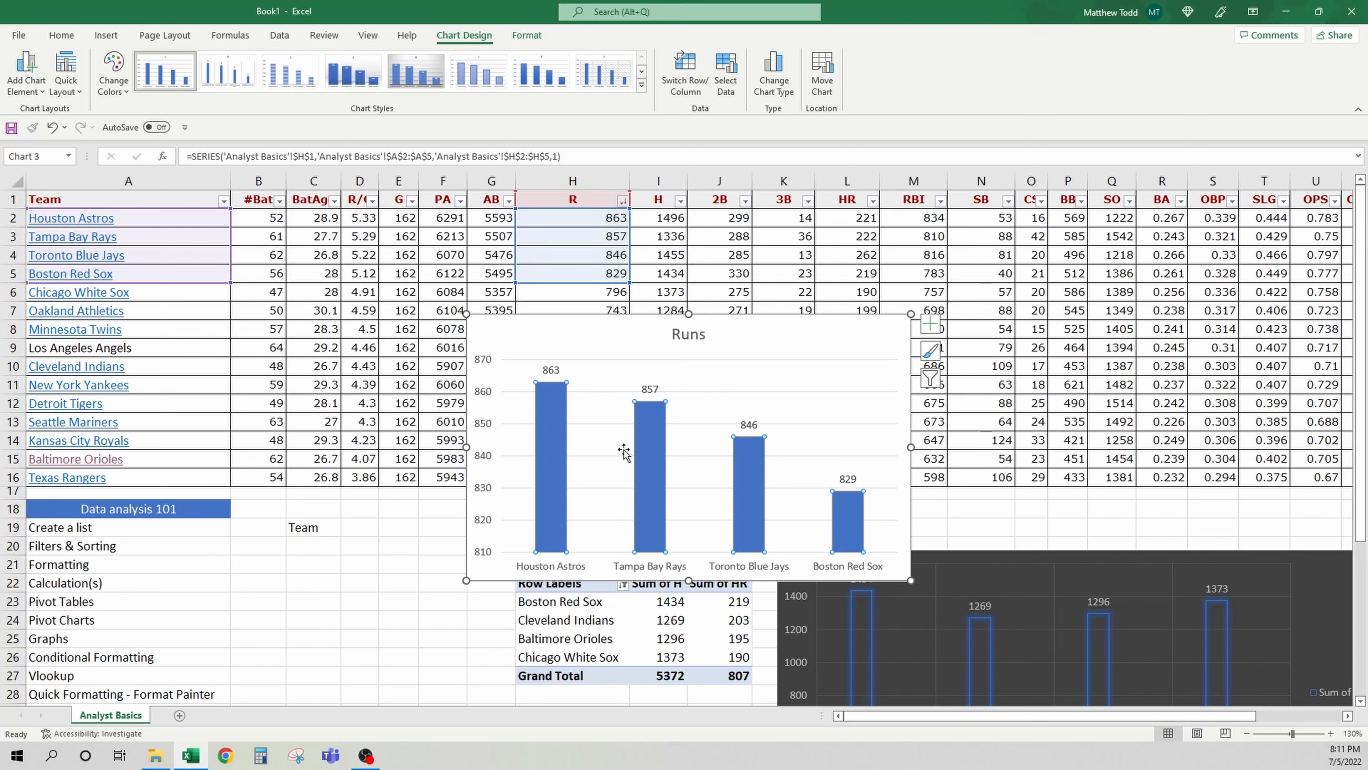
left_click(551, 330)
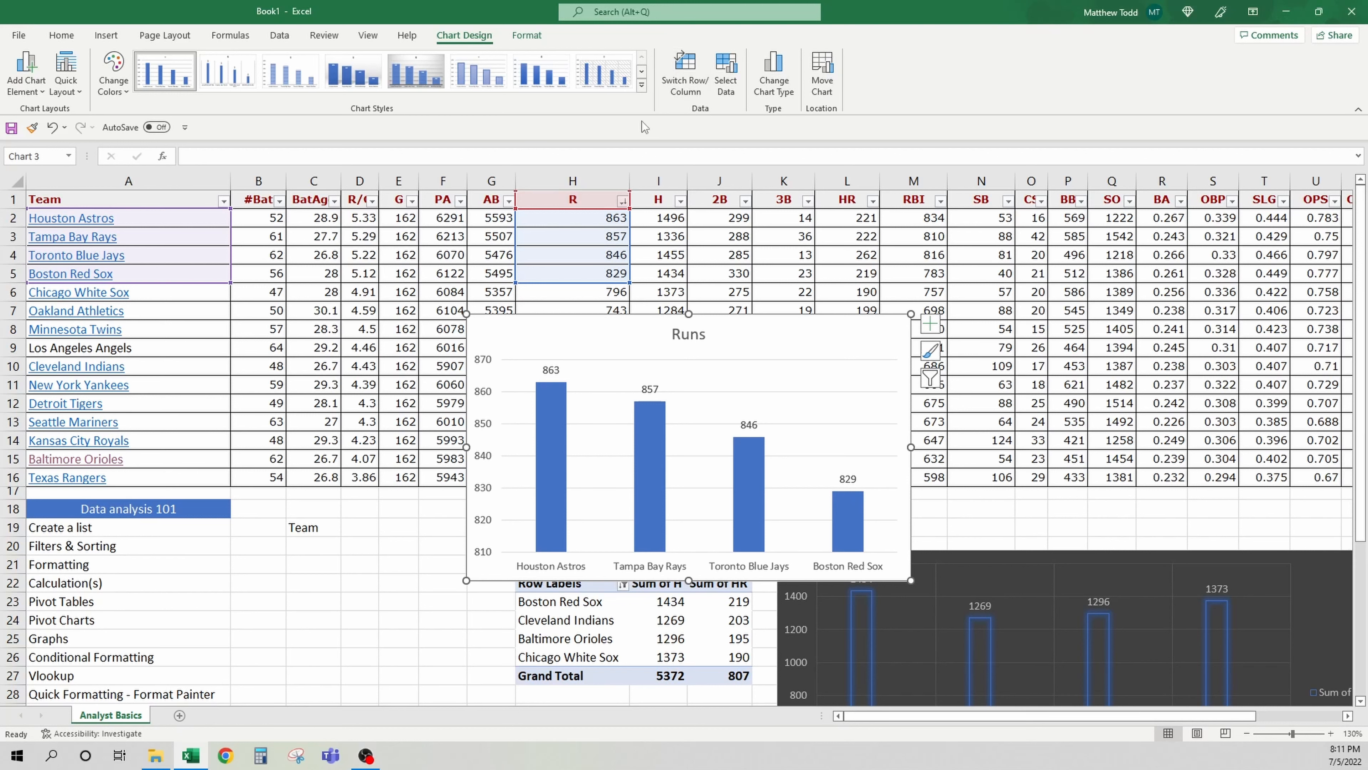
left_click(641, 84)
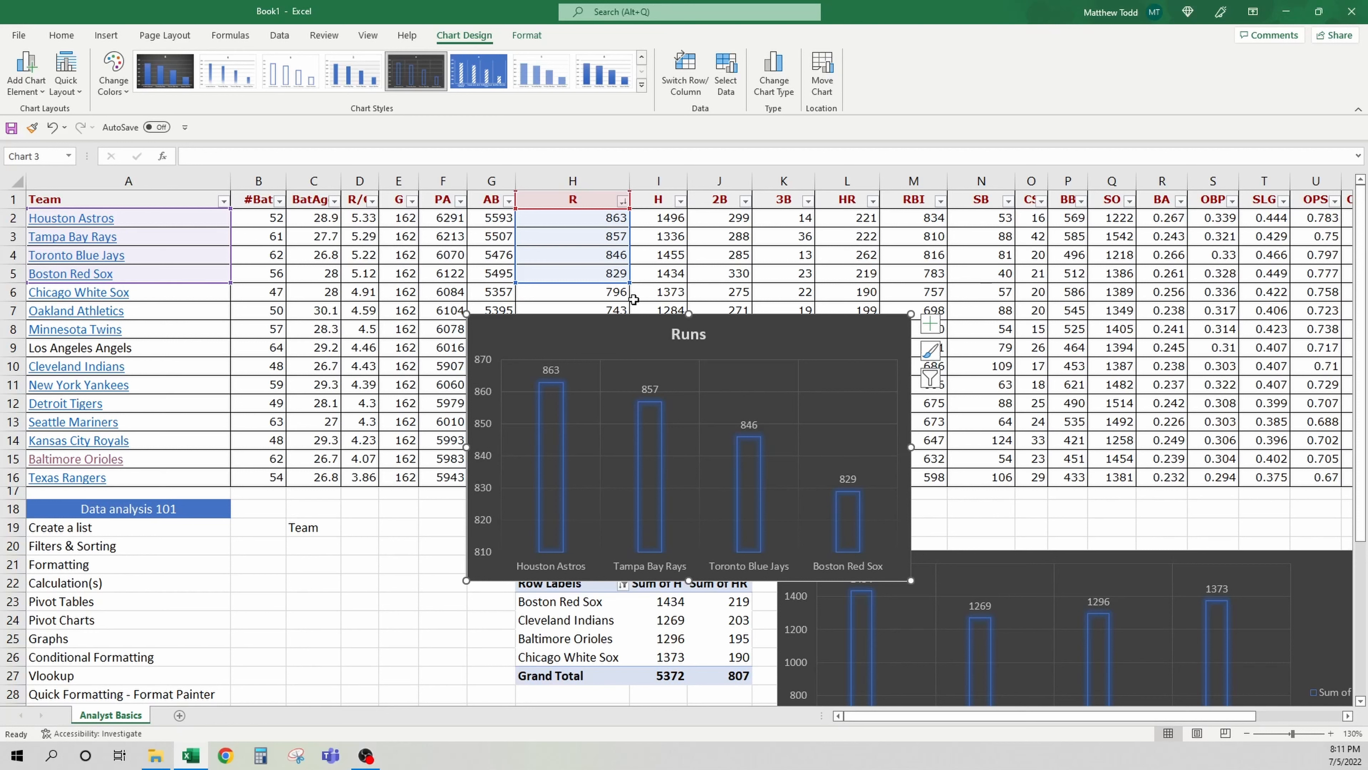
Rename Houston Astros in A2 to Houston Stars, then undo the edit
left_click(161, 218)
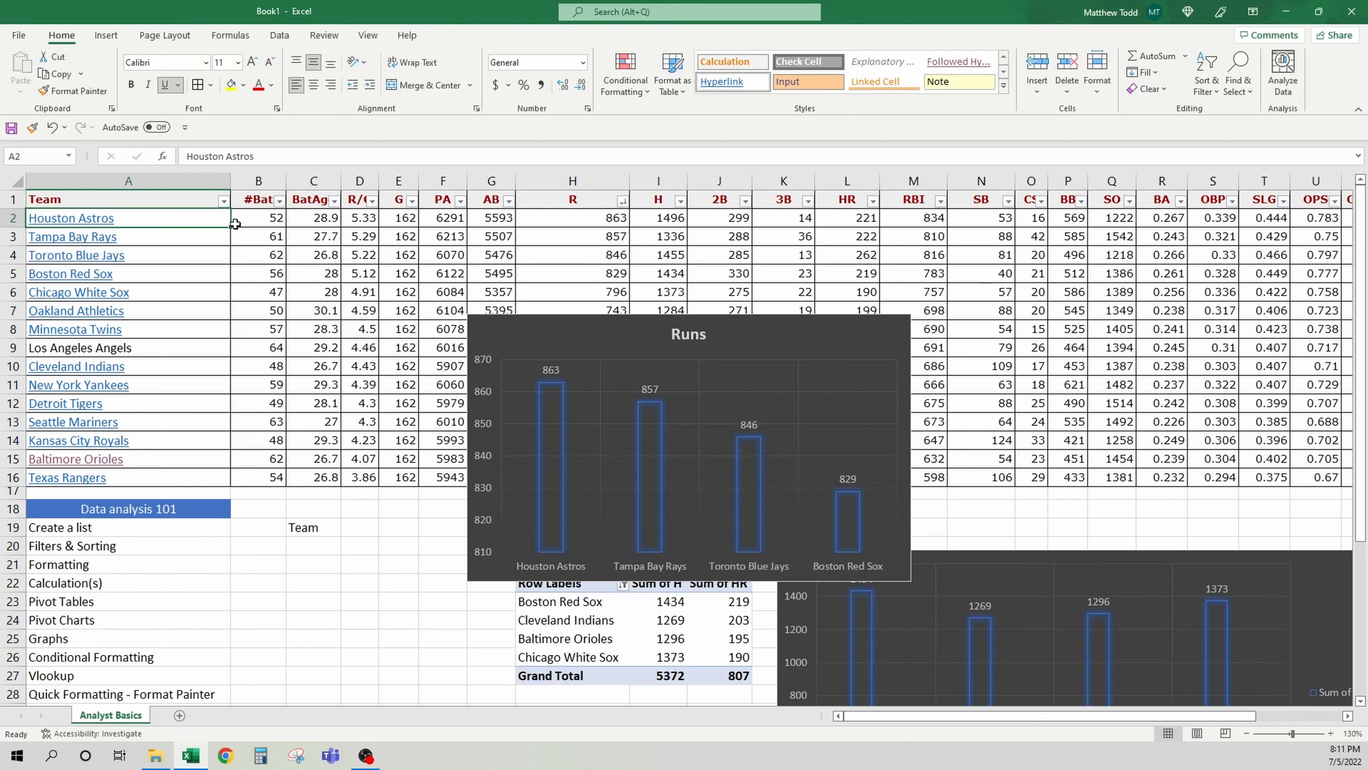
type("Houston")
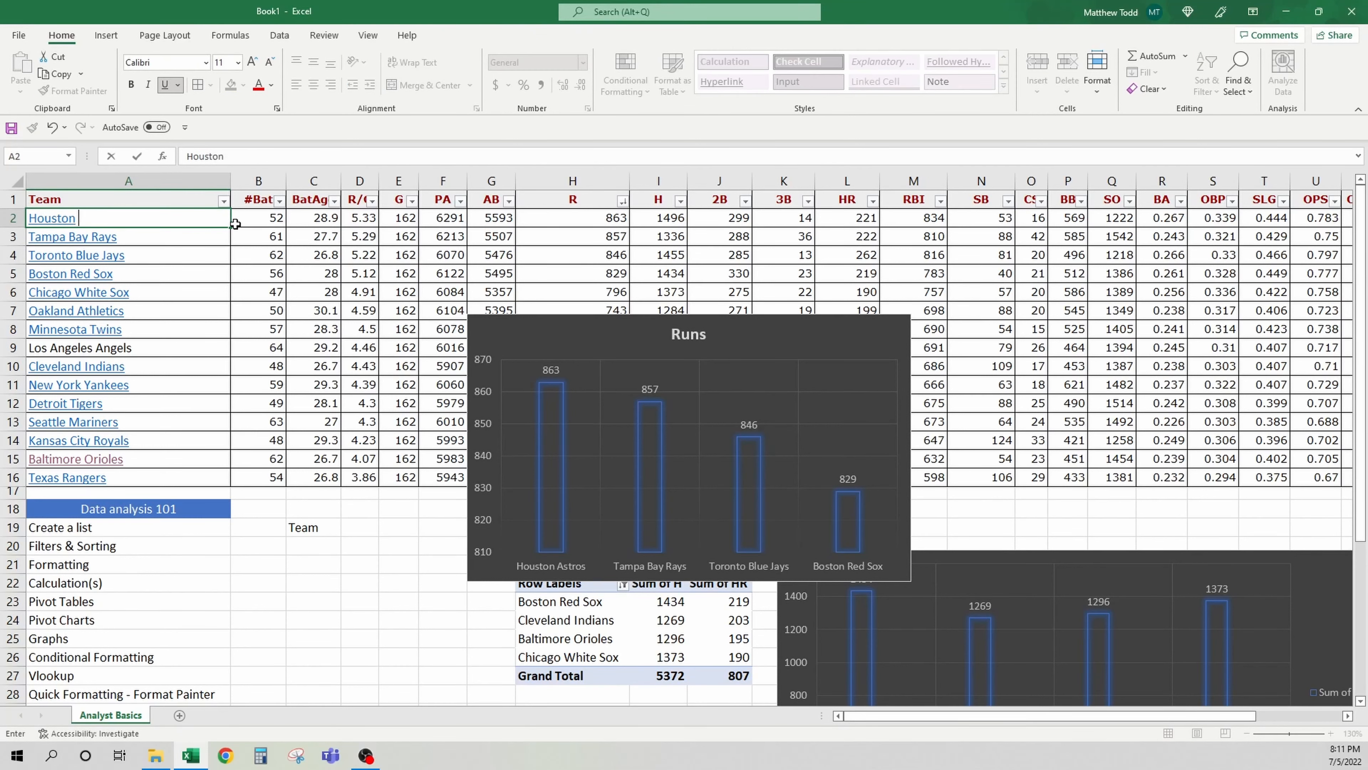
type(" Stars")
key("Return")
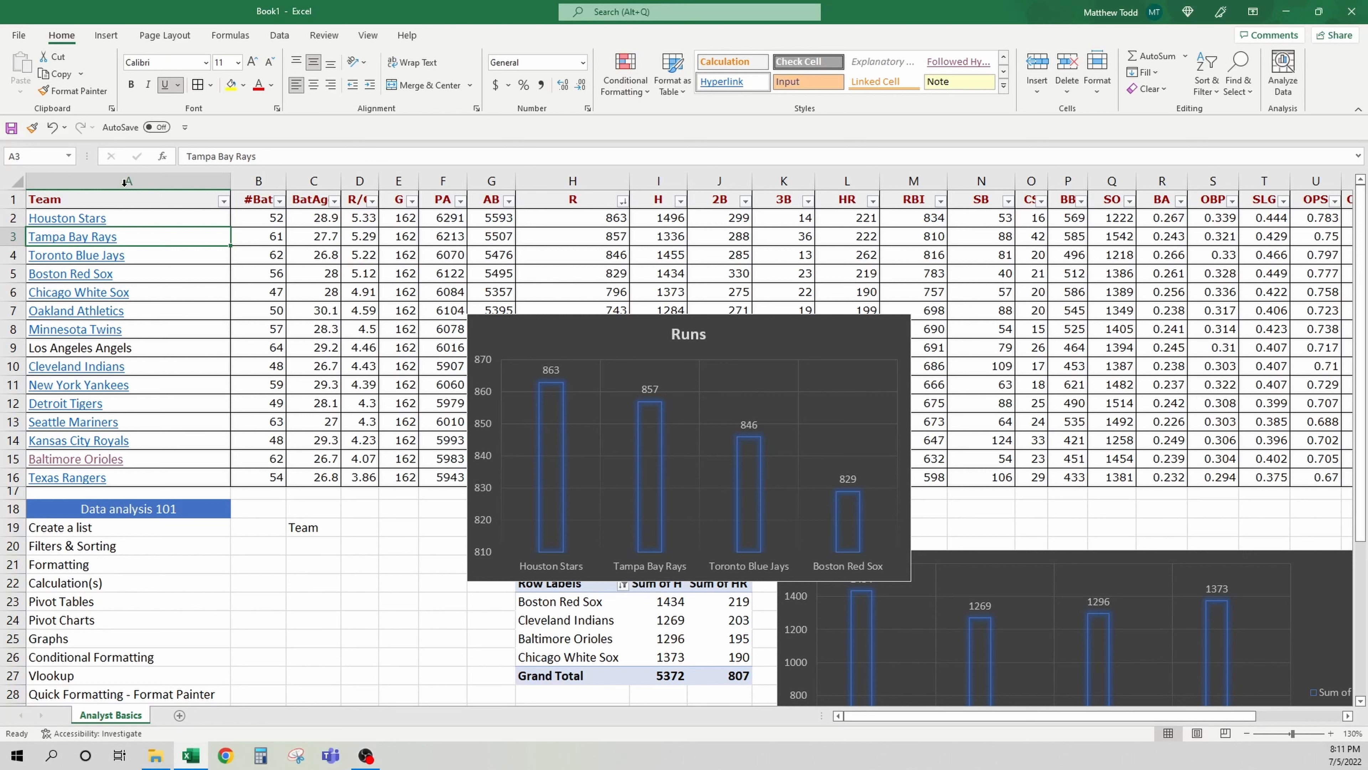
left_click(56, 129)
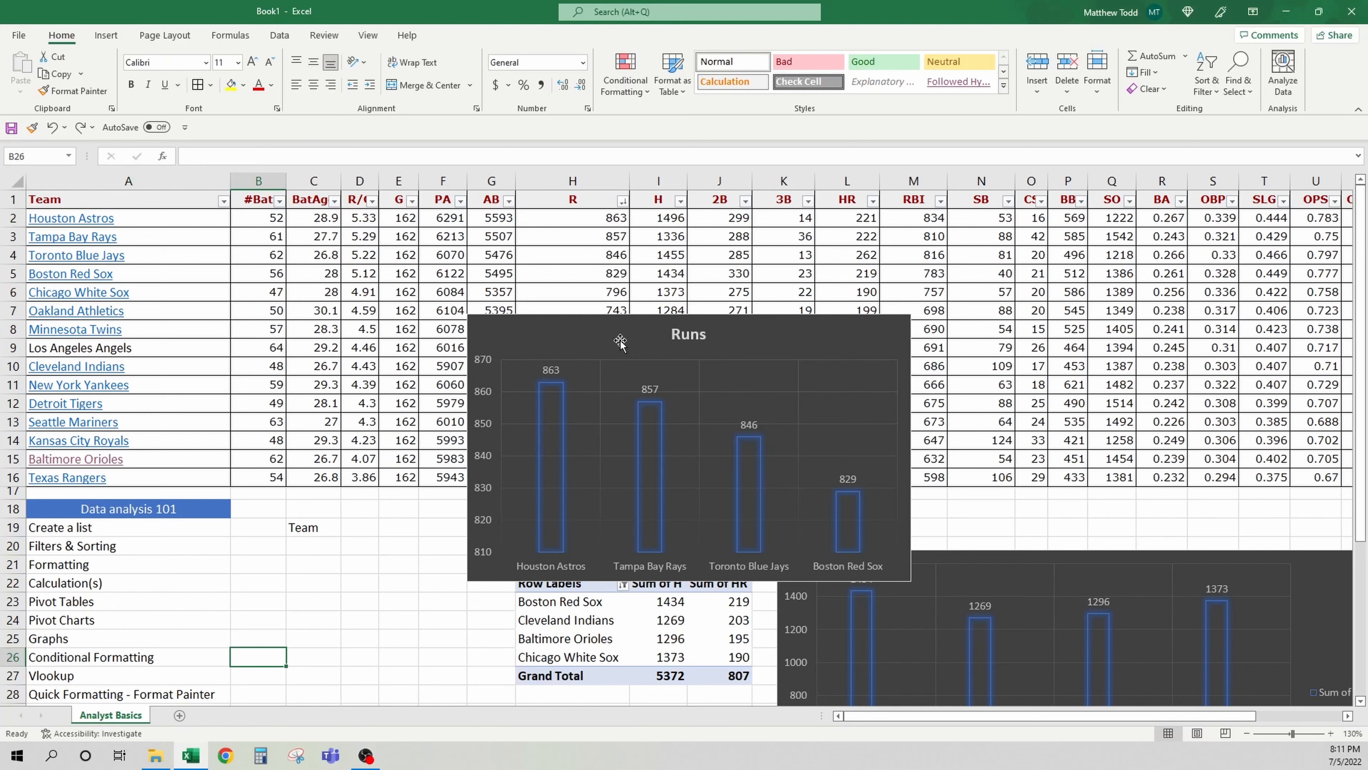
Delete the Runs column chart
left_click(603, 330)
key("Delete")
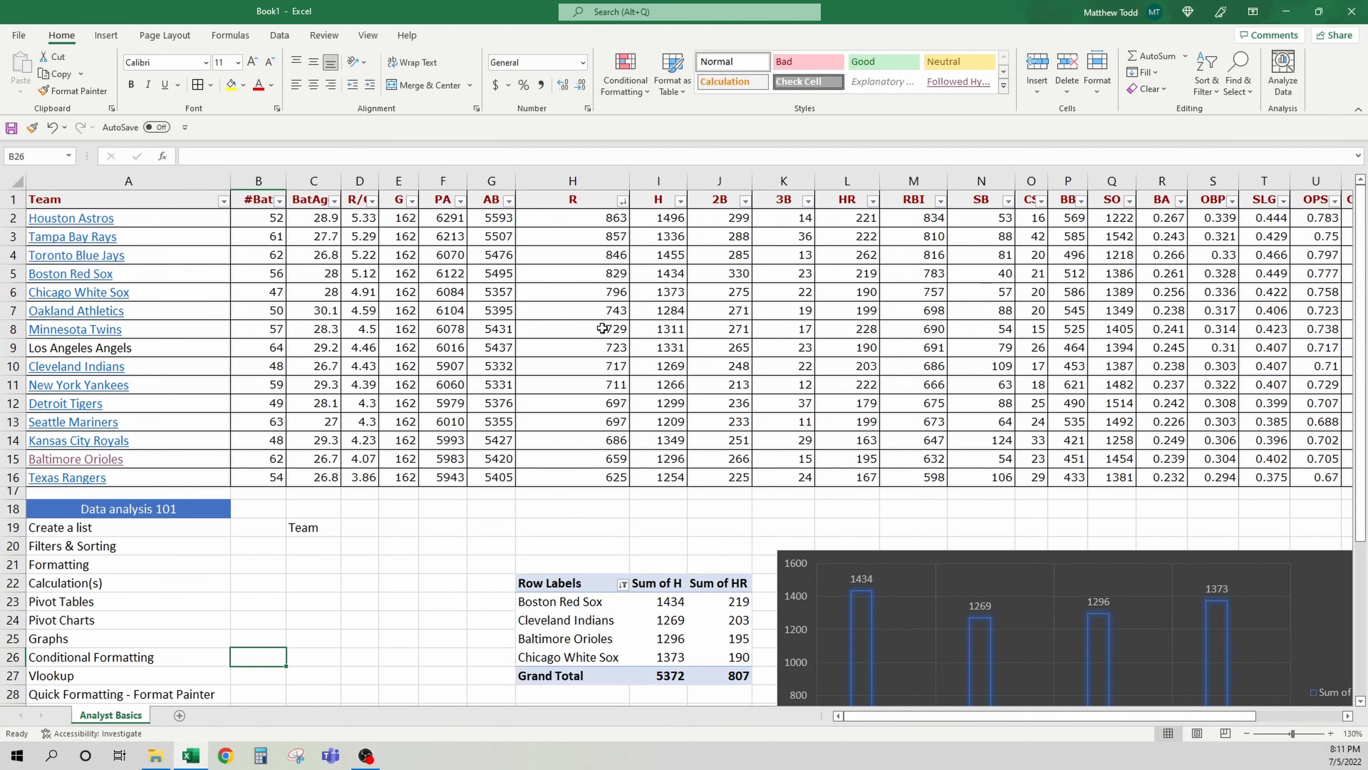
Delete the PivotTable's cells and then the PivotChart beside them
left_click_drag(523, 539, 1244, 731)
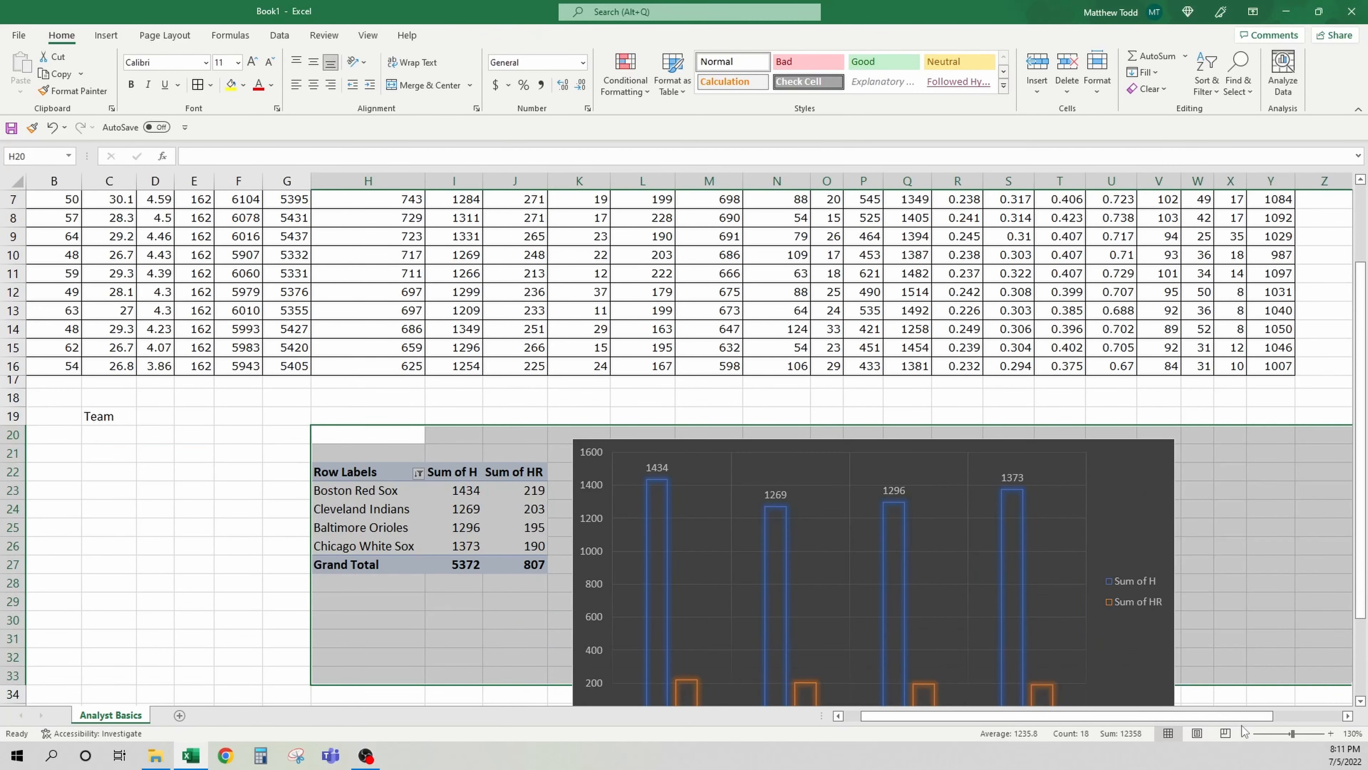
right_click(467, 515)
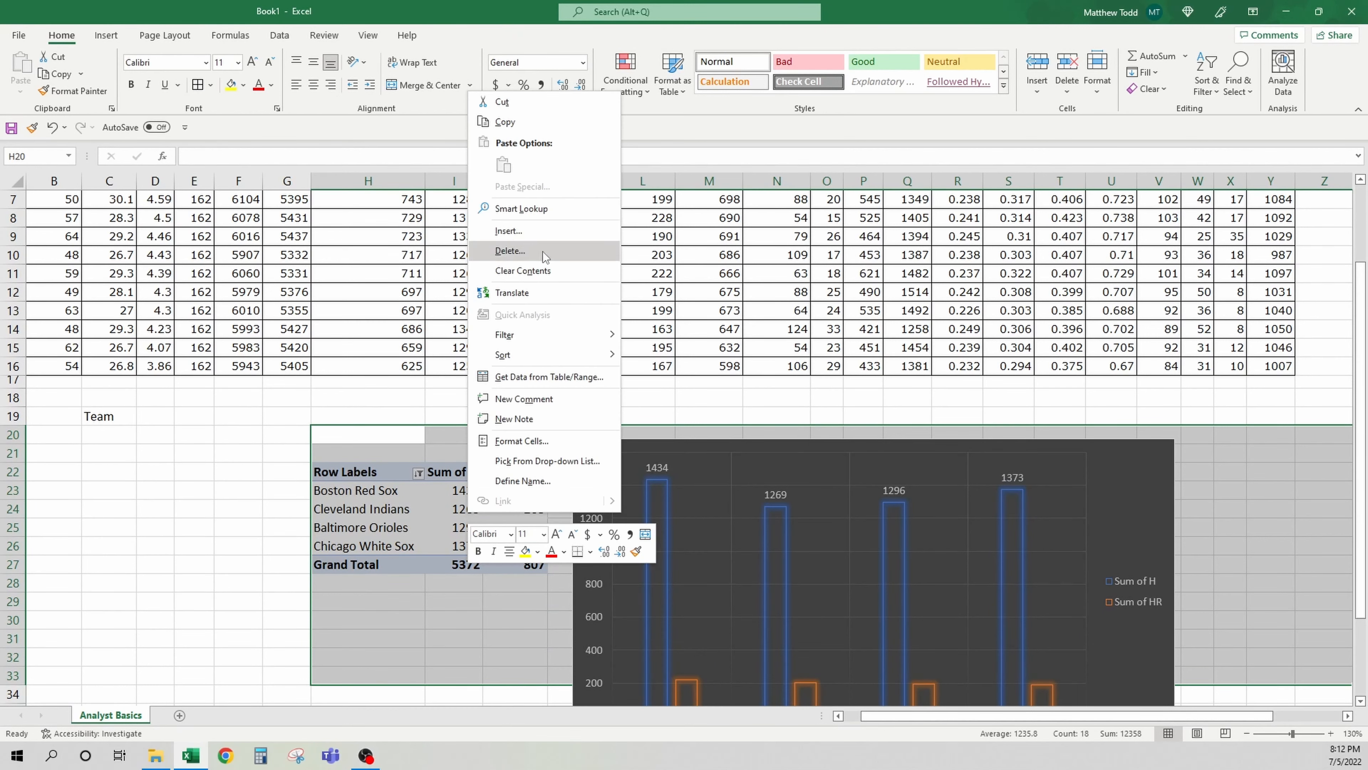
left_click(517, 250)
left_click(512, 312)
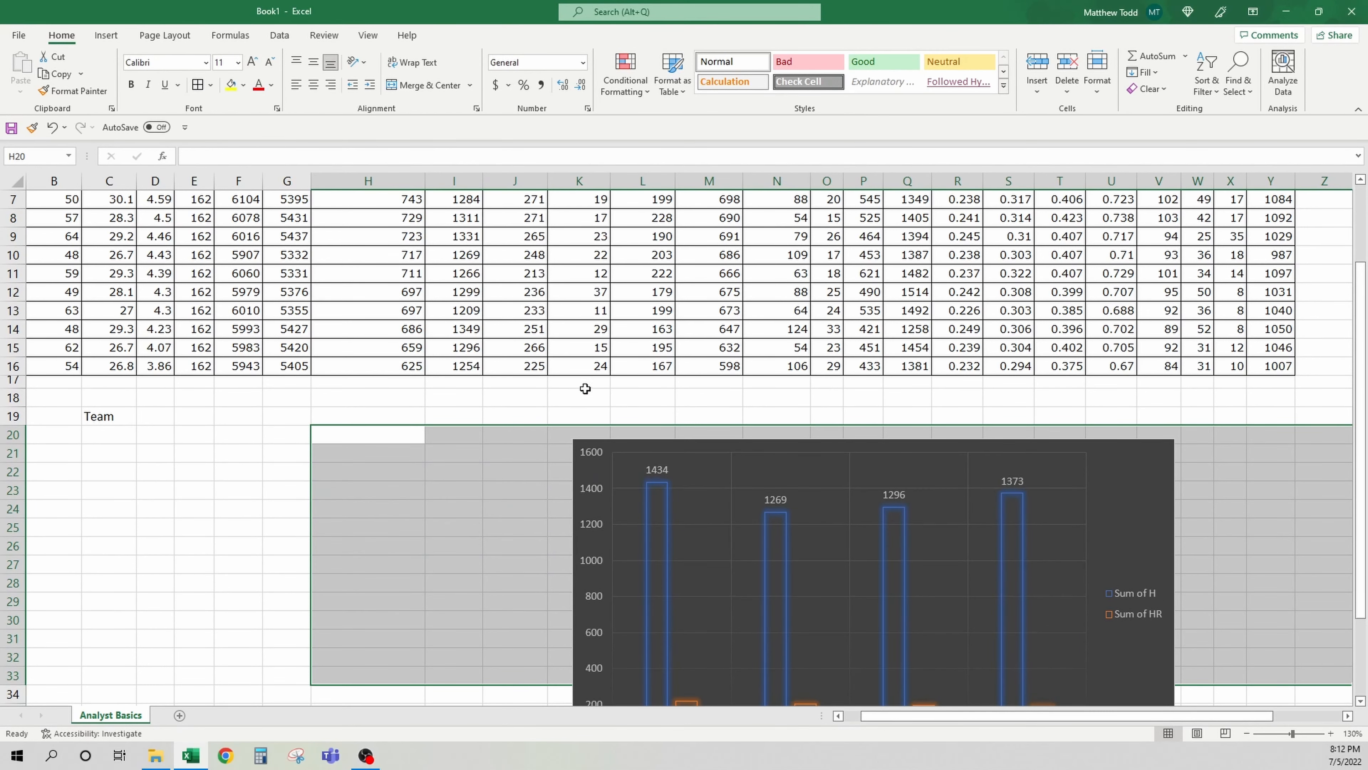
left_click(759, 444)
key("Delete")
scroll(808, 436, "left", 2)
left_click(460, 450)
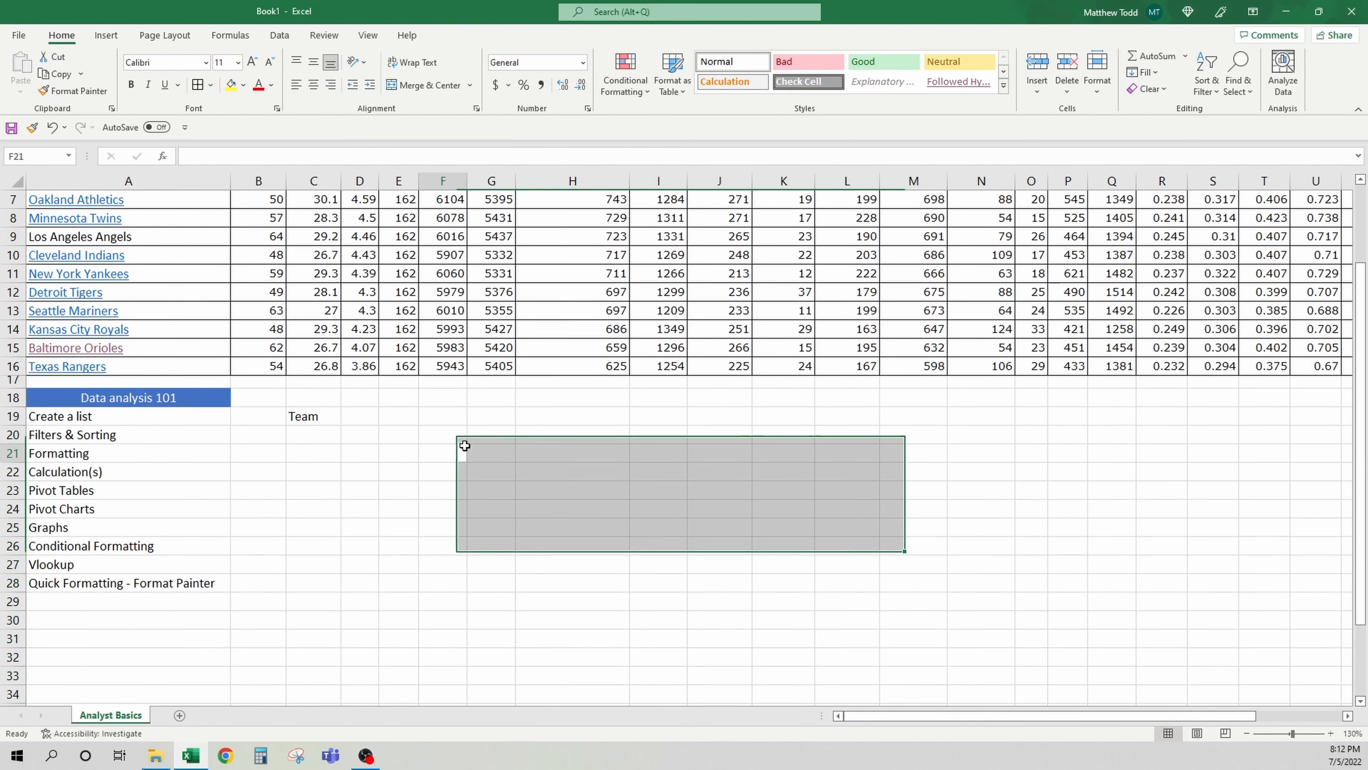
scroll(460, 446, "up", 2)
left_click(302, 531)
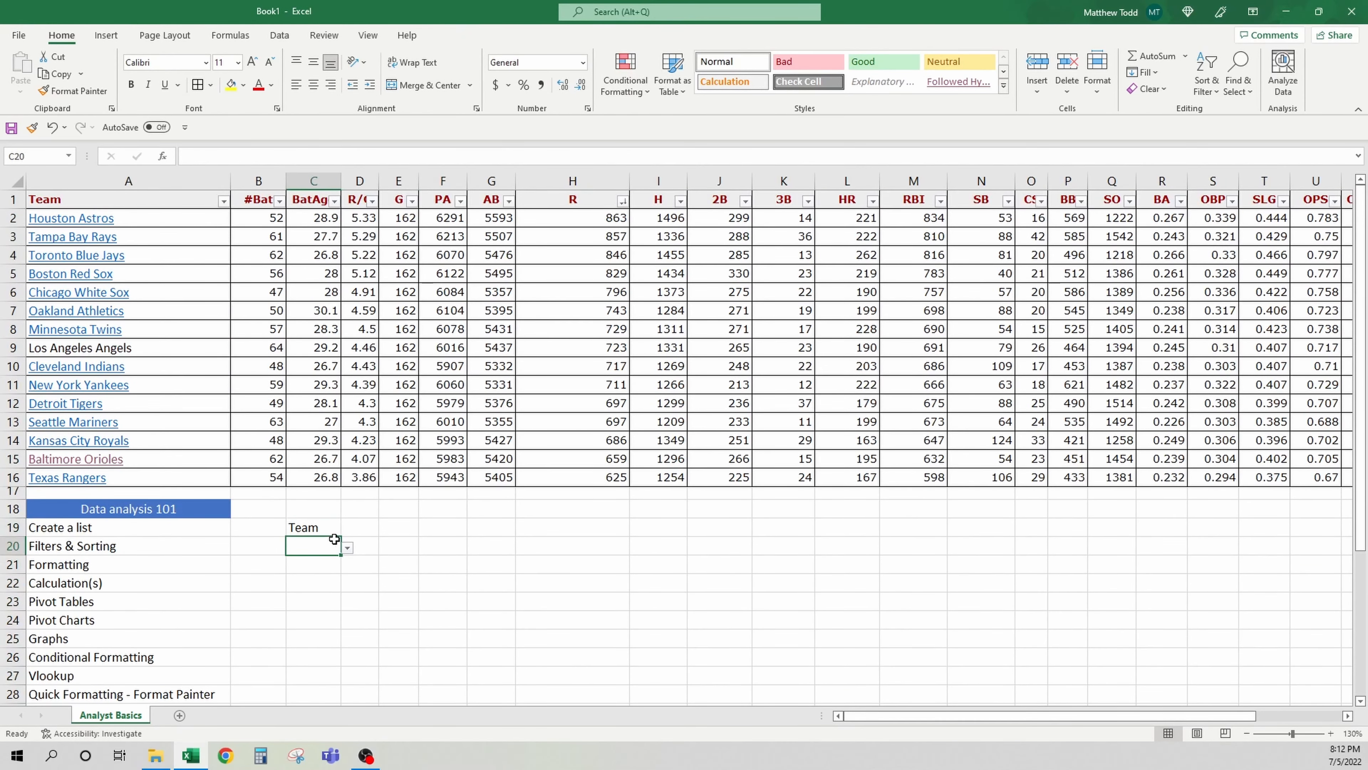
left_click(407, 220)
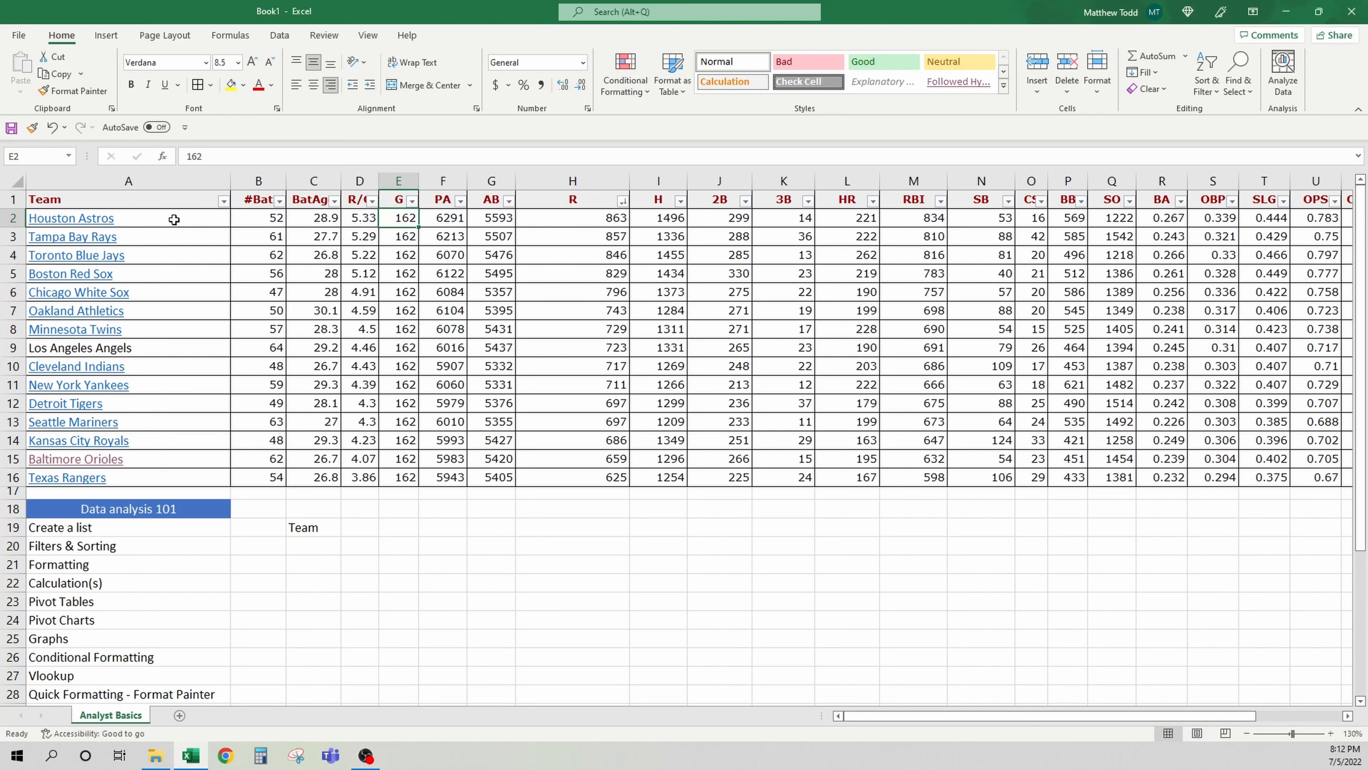
Highlight team names in A2:A16 containing "sox" with Green Fill with Dark Green Text using a Text That Contains rule
left_click_drag(174, 220, 188, 477)
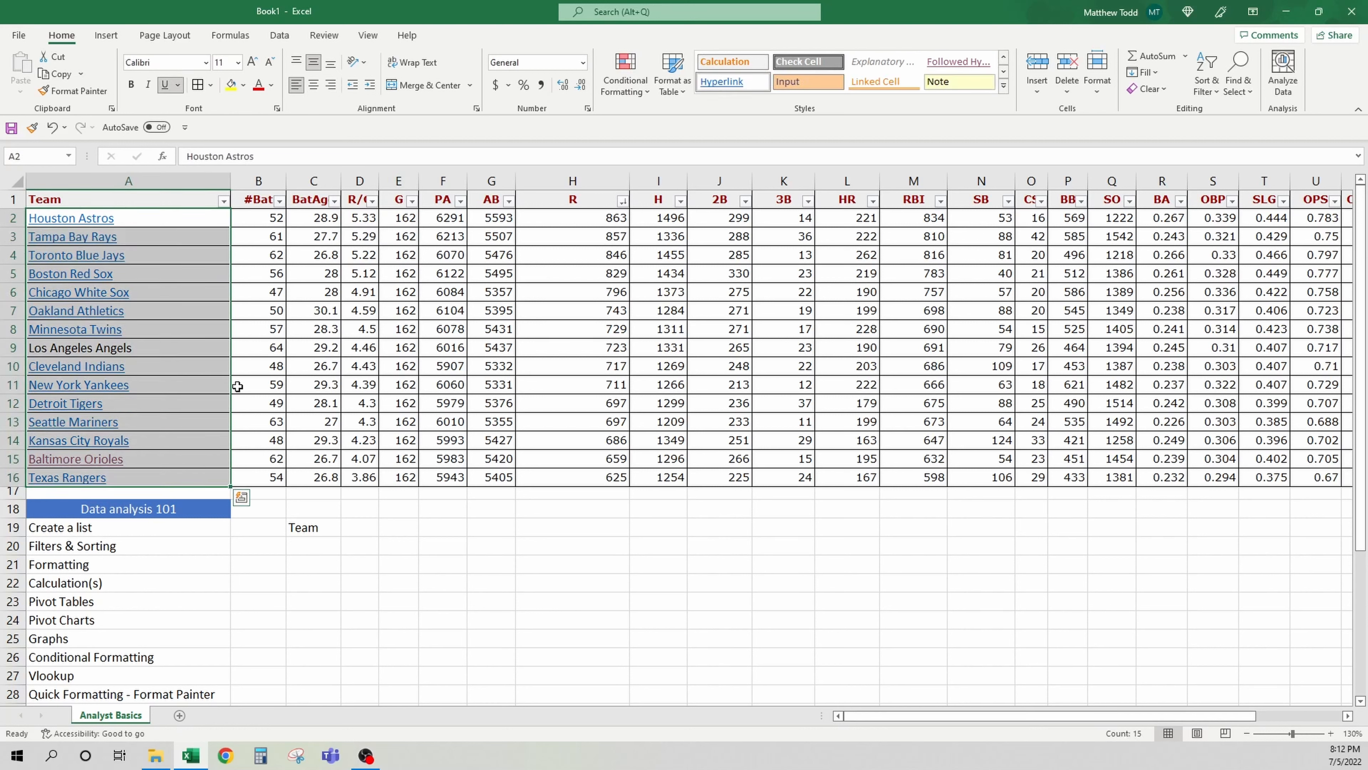
left_click(649, 92)
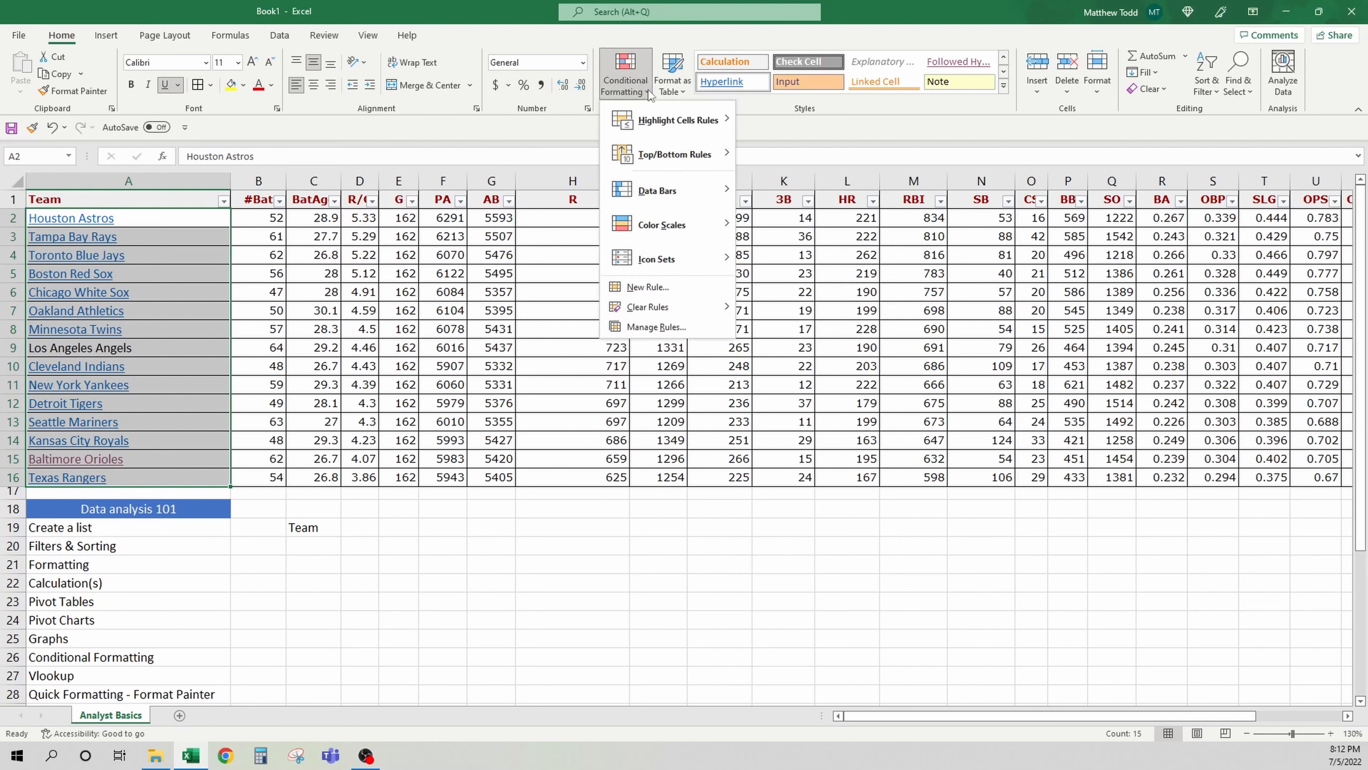
mouse_move(672, 122)
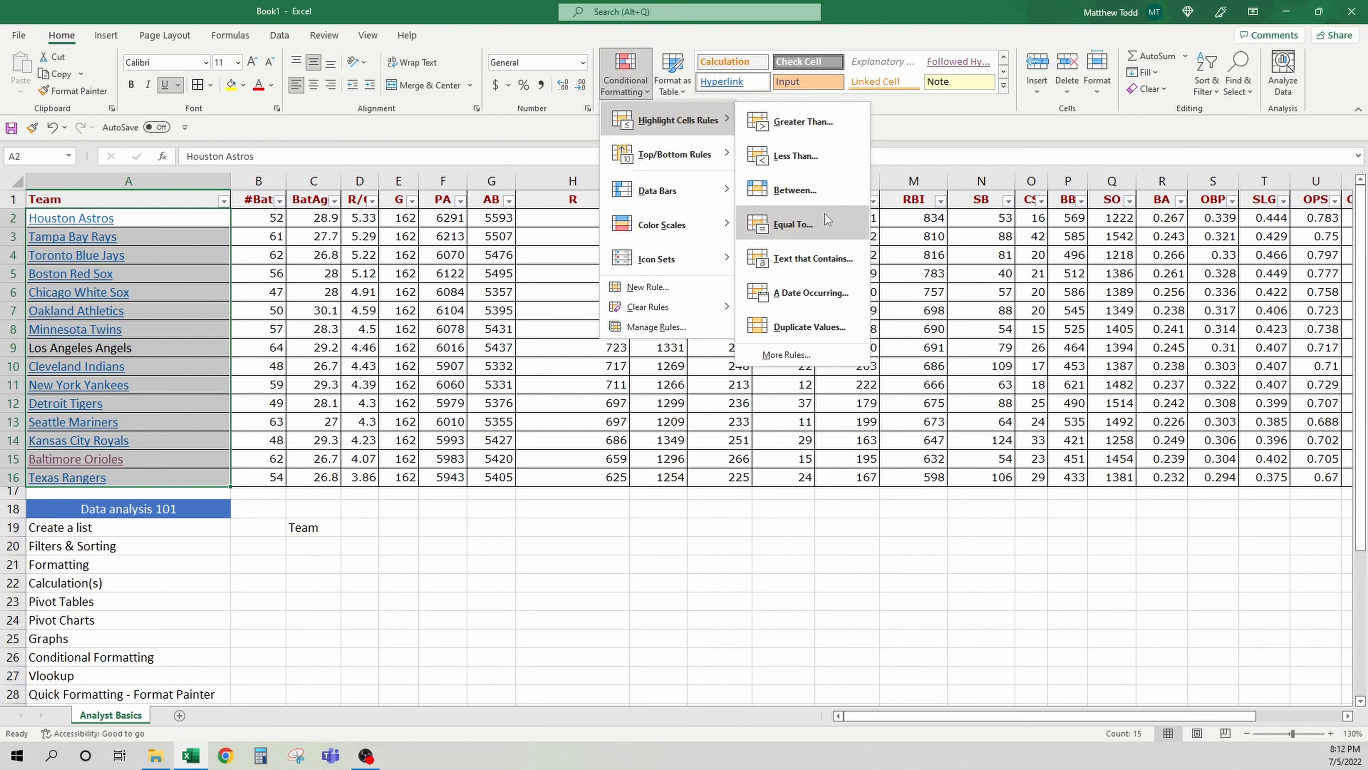
left_click(821, 254)
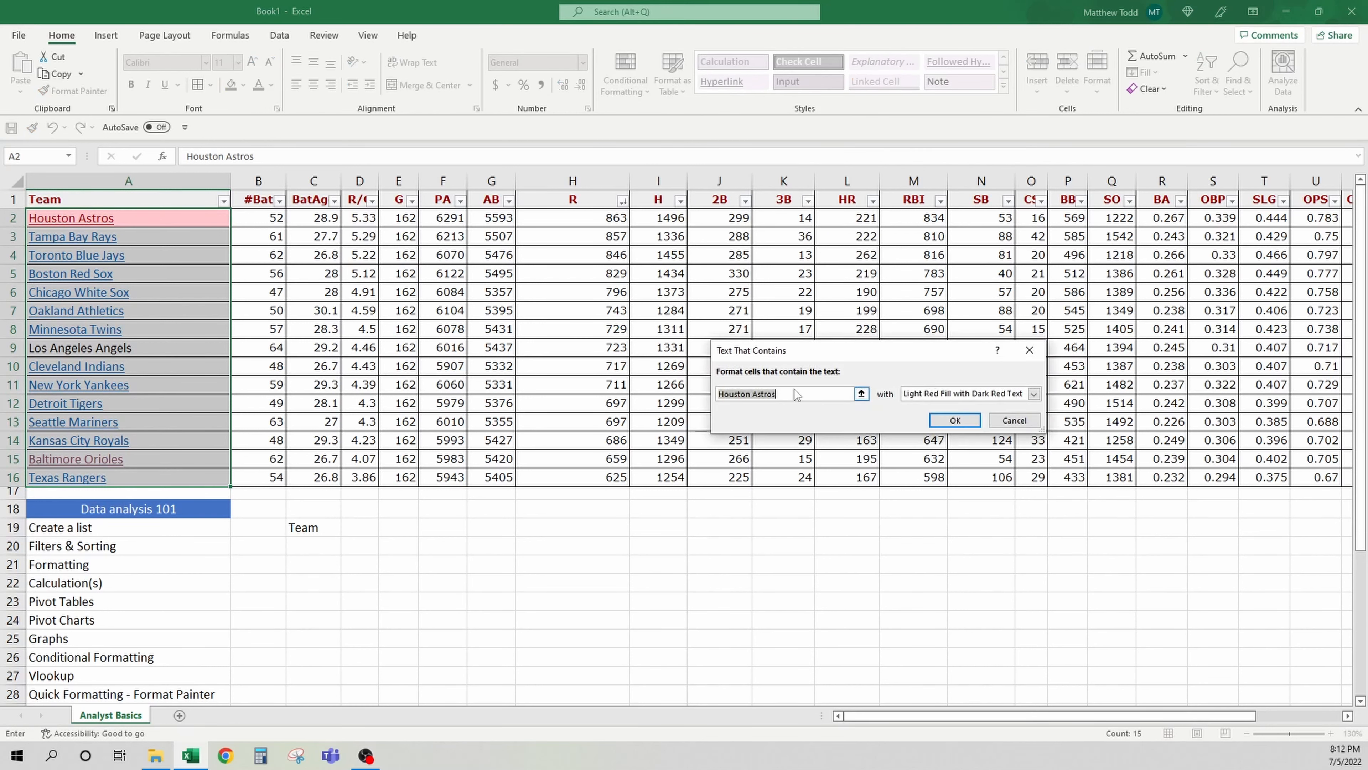
type("ays")
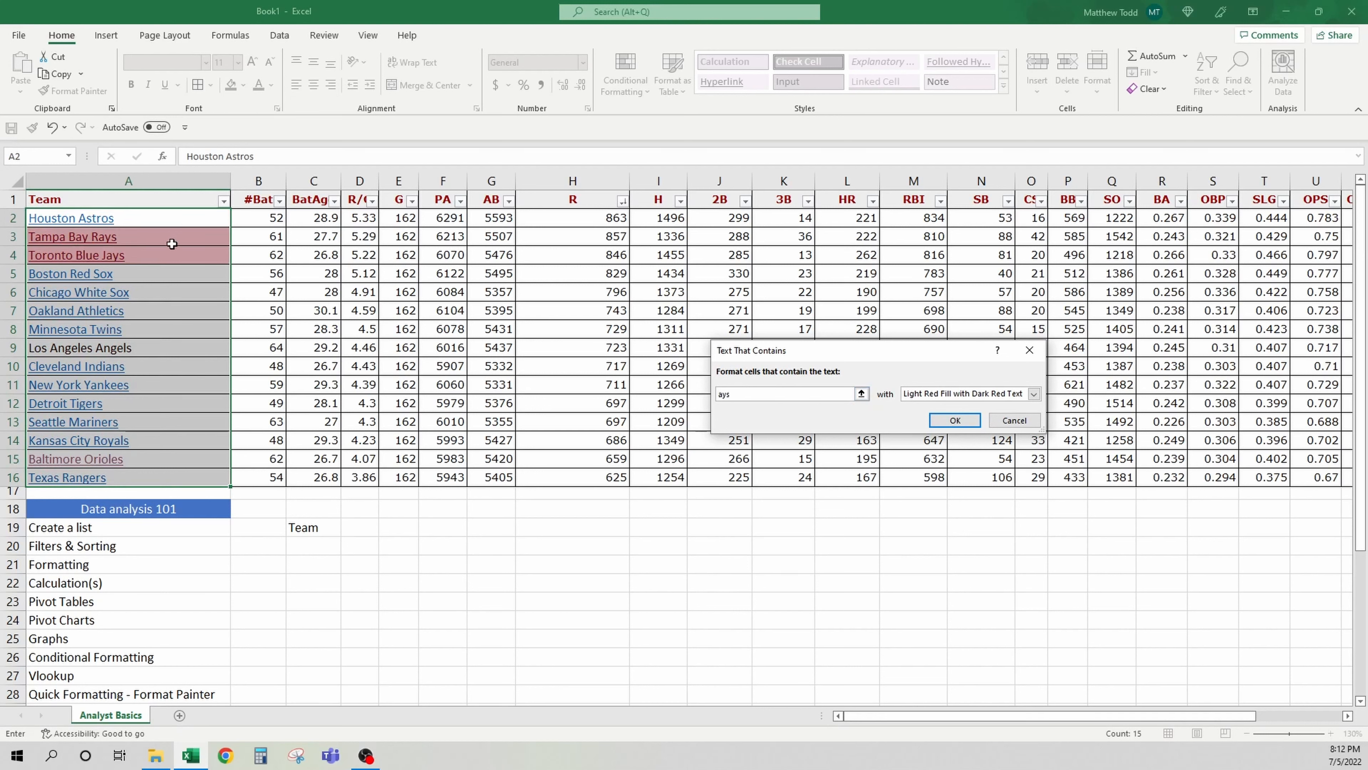
left_click(1033, 394)
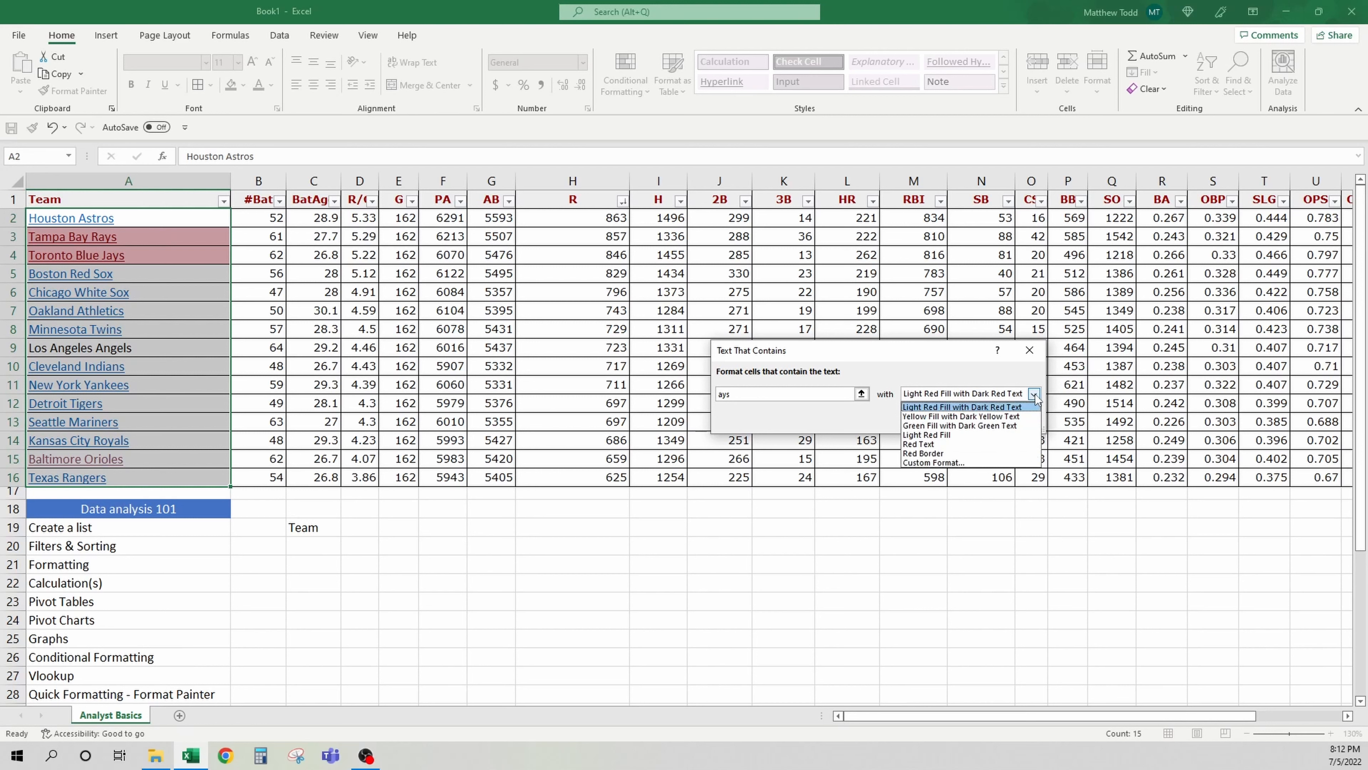
left_click(1005, 416)
left_click(1033, 393)
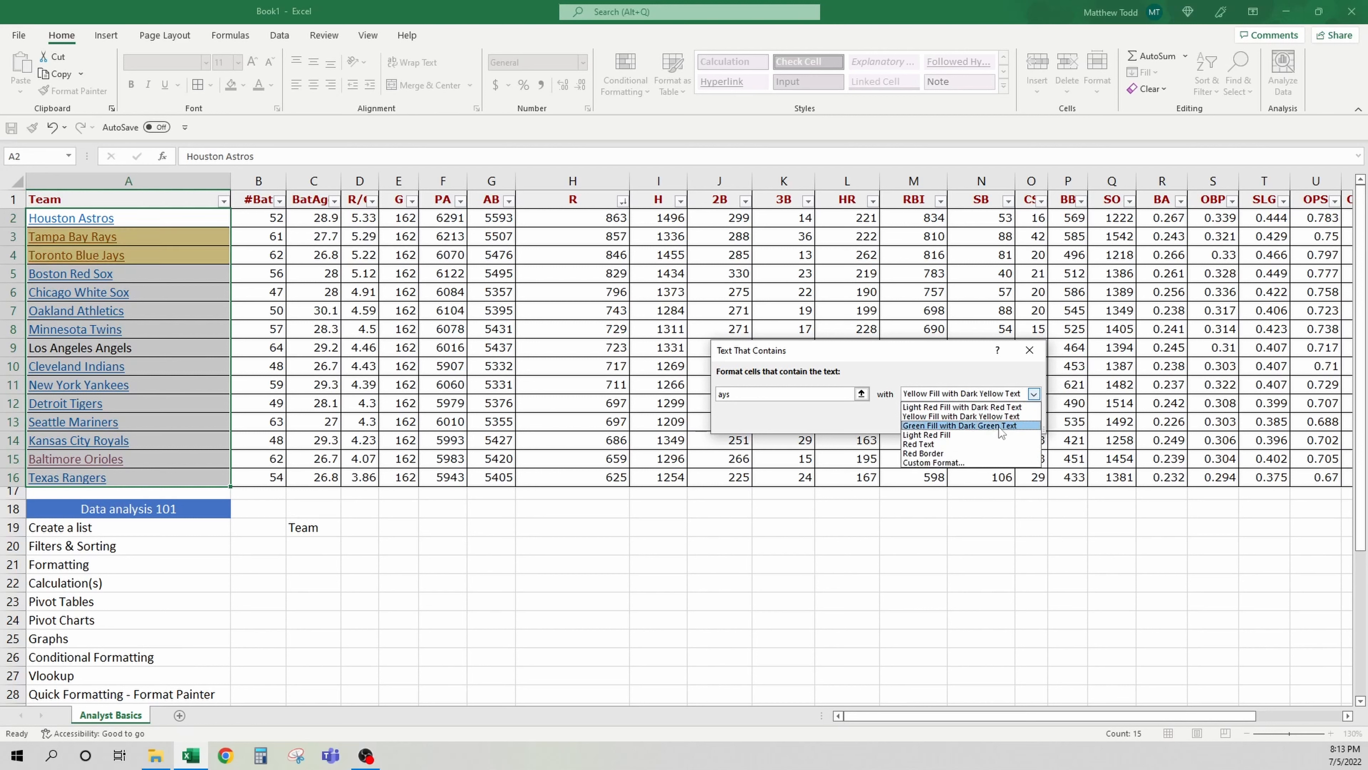
left_click(997, 425)
left_click(1033, 393)
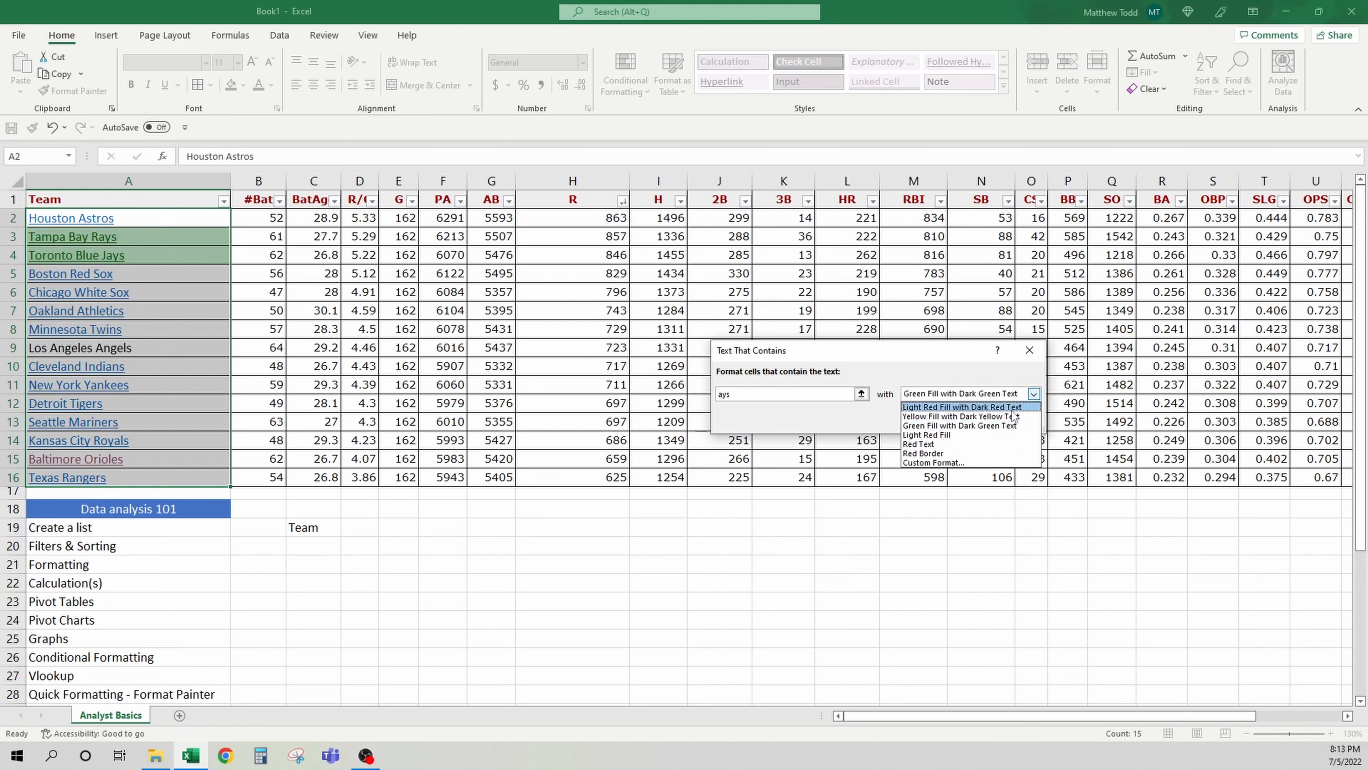
left_click(975, 397)
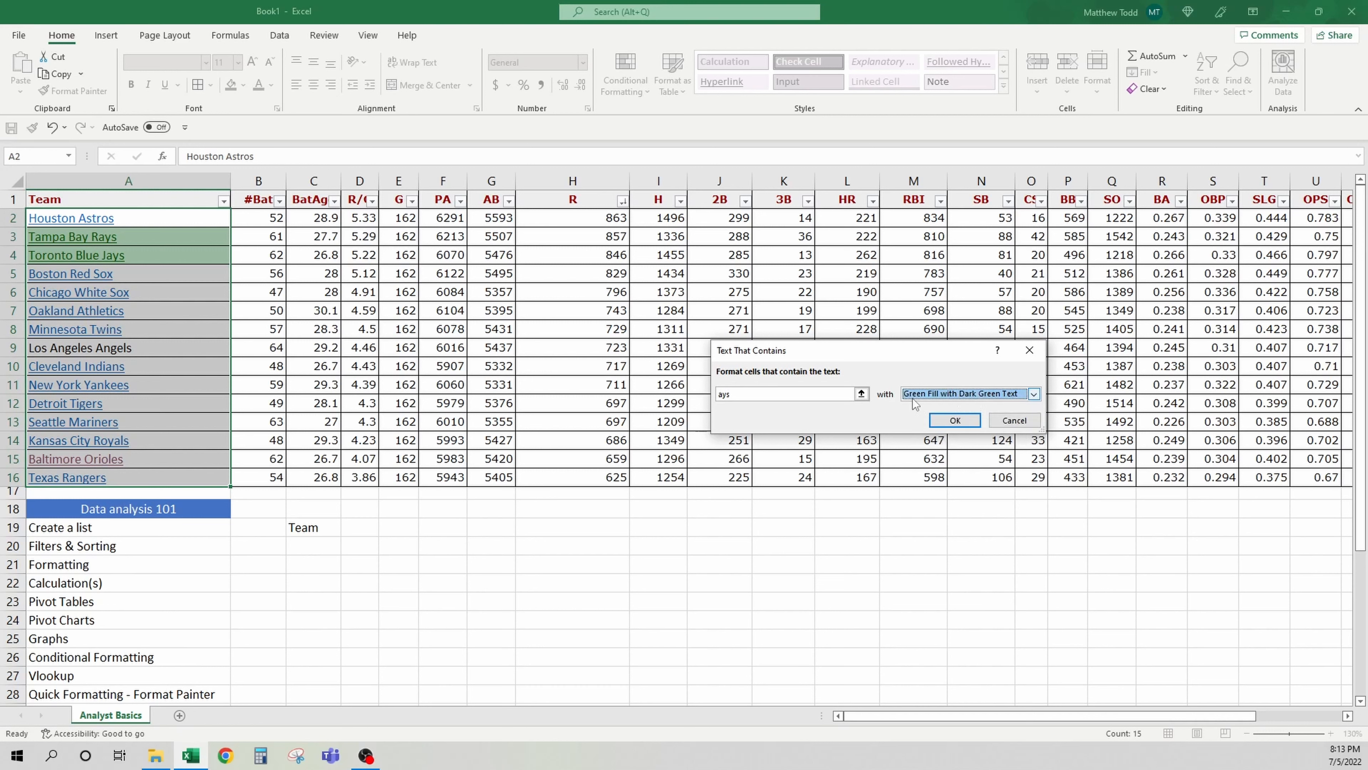
left_click(835, 393)
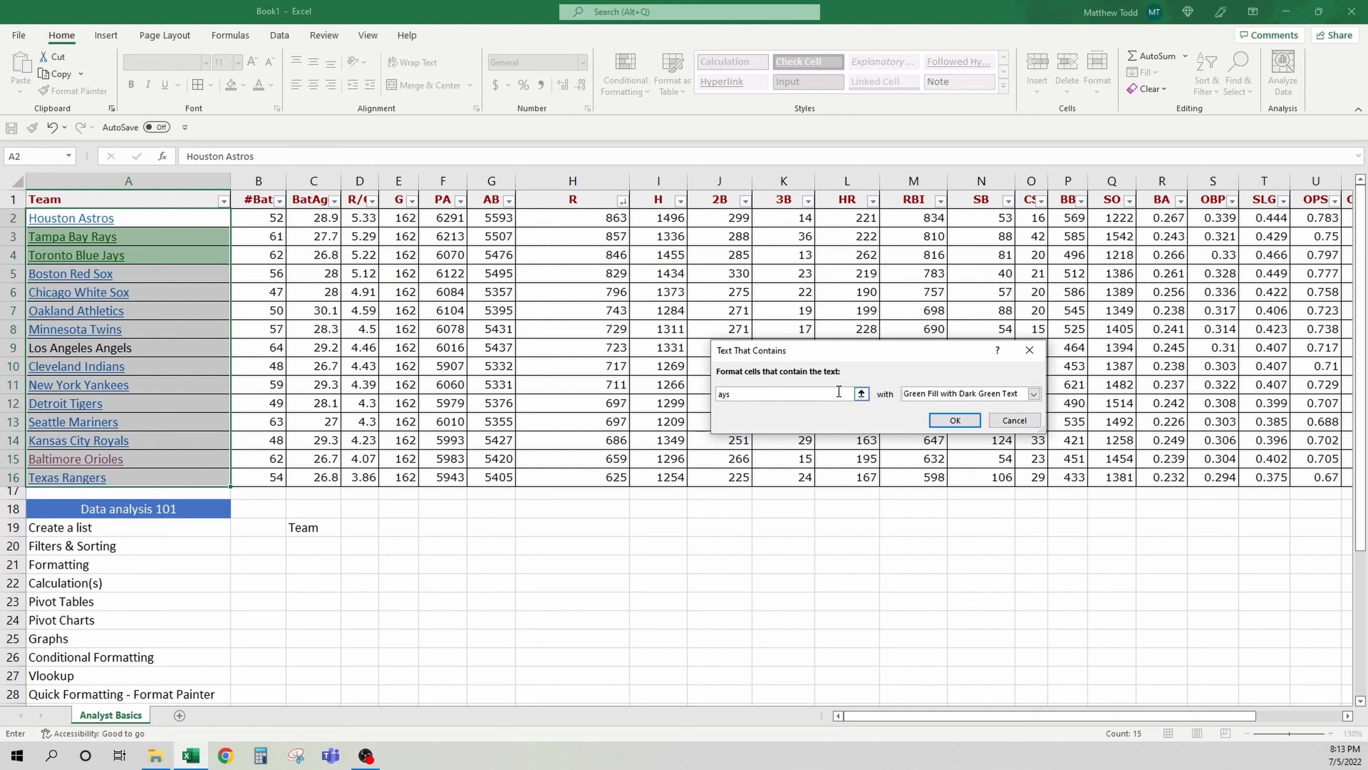
key("BackSpace")
key("BackSpace")
key("BackSpace")
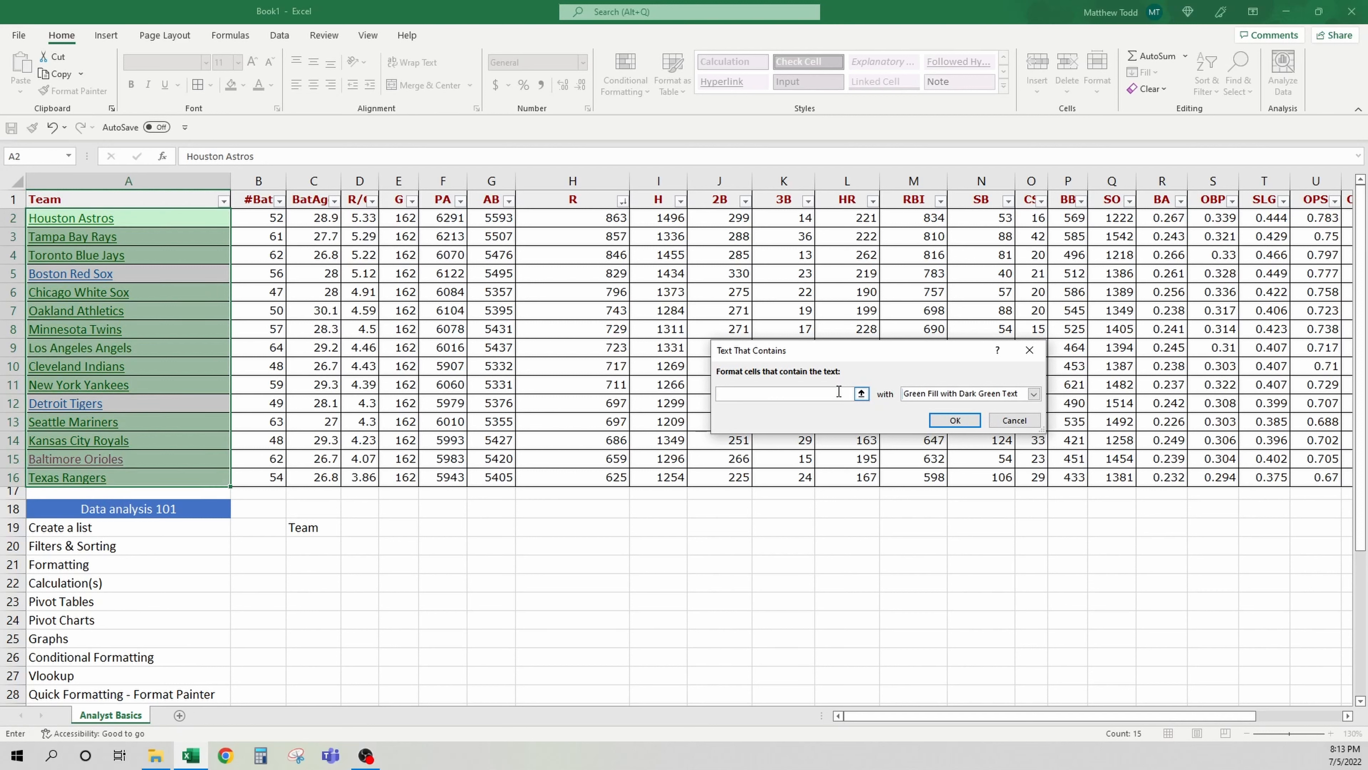
type("oak")
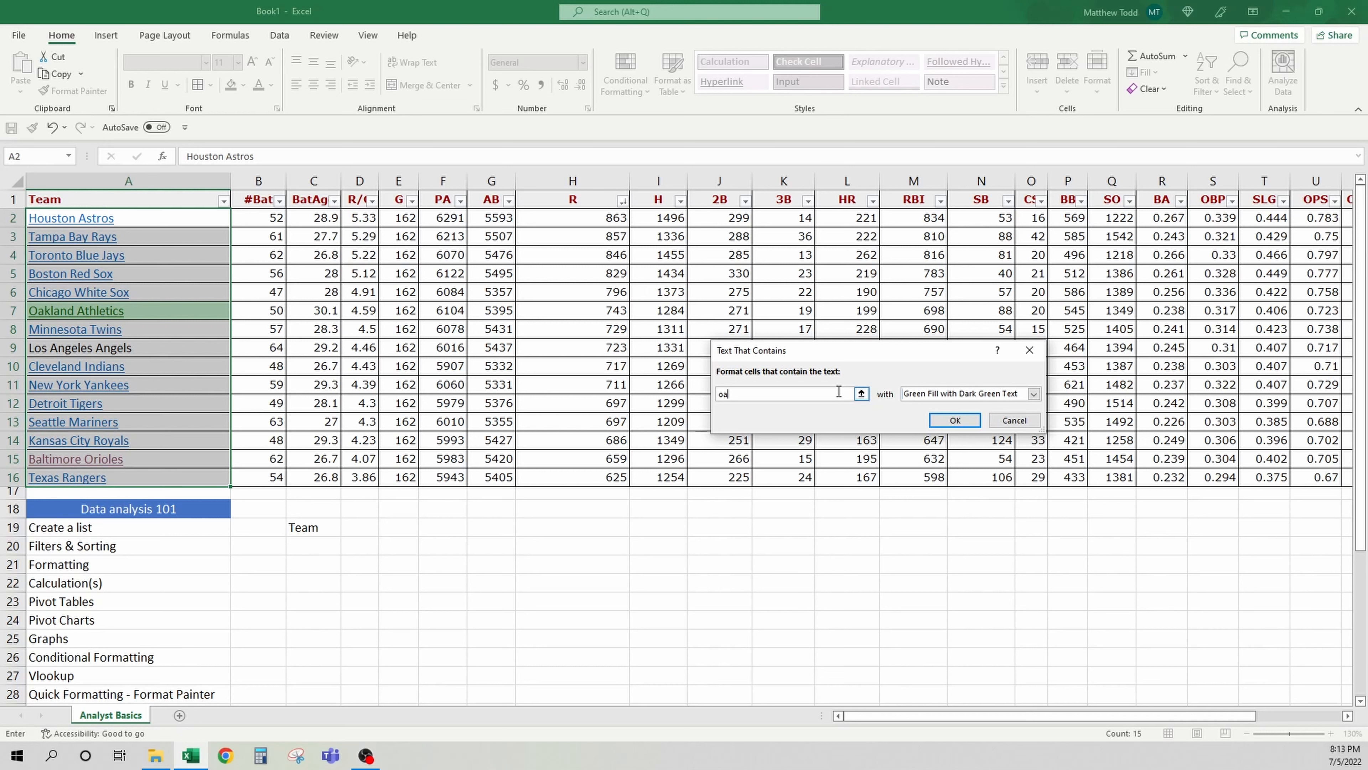
key("BackSpace")
type("sox")
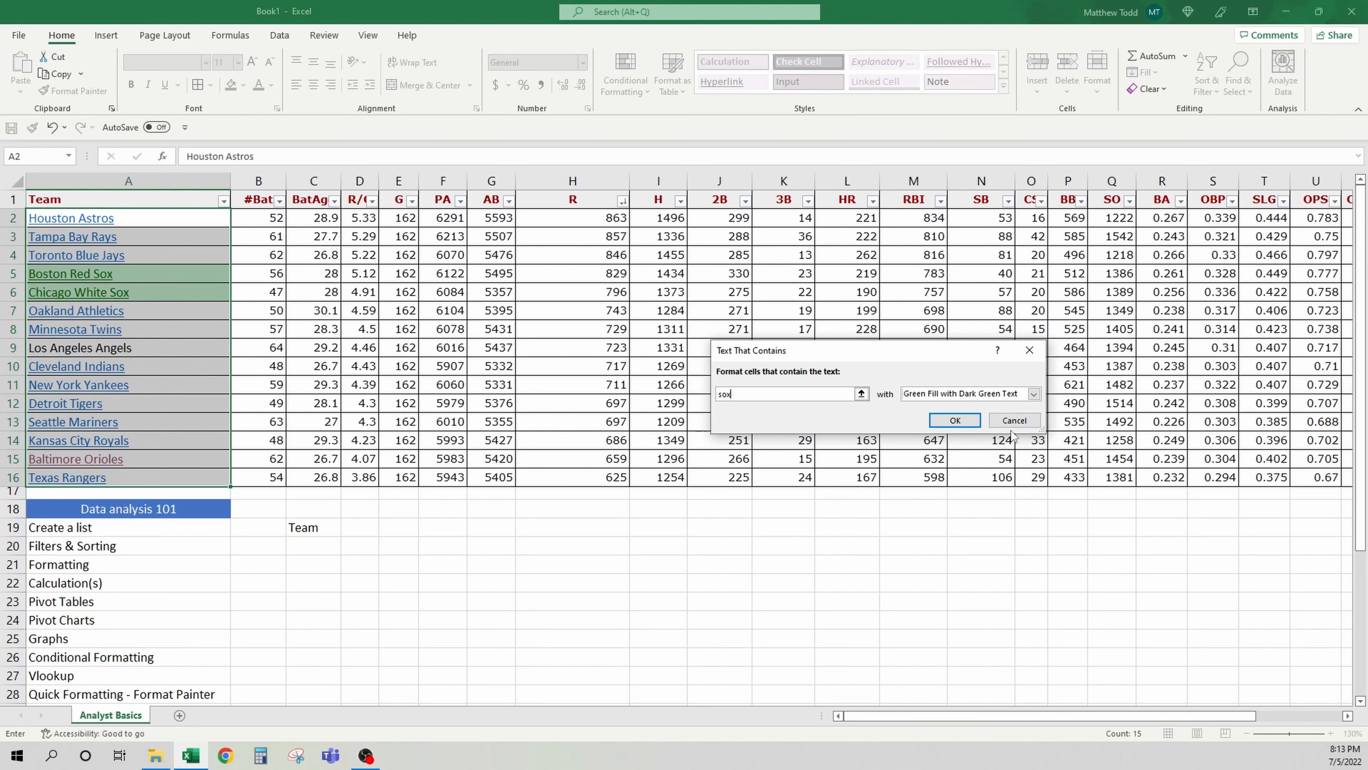
left_click(954, 419)
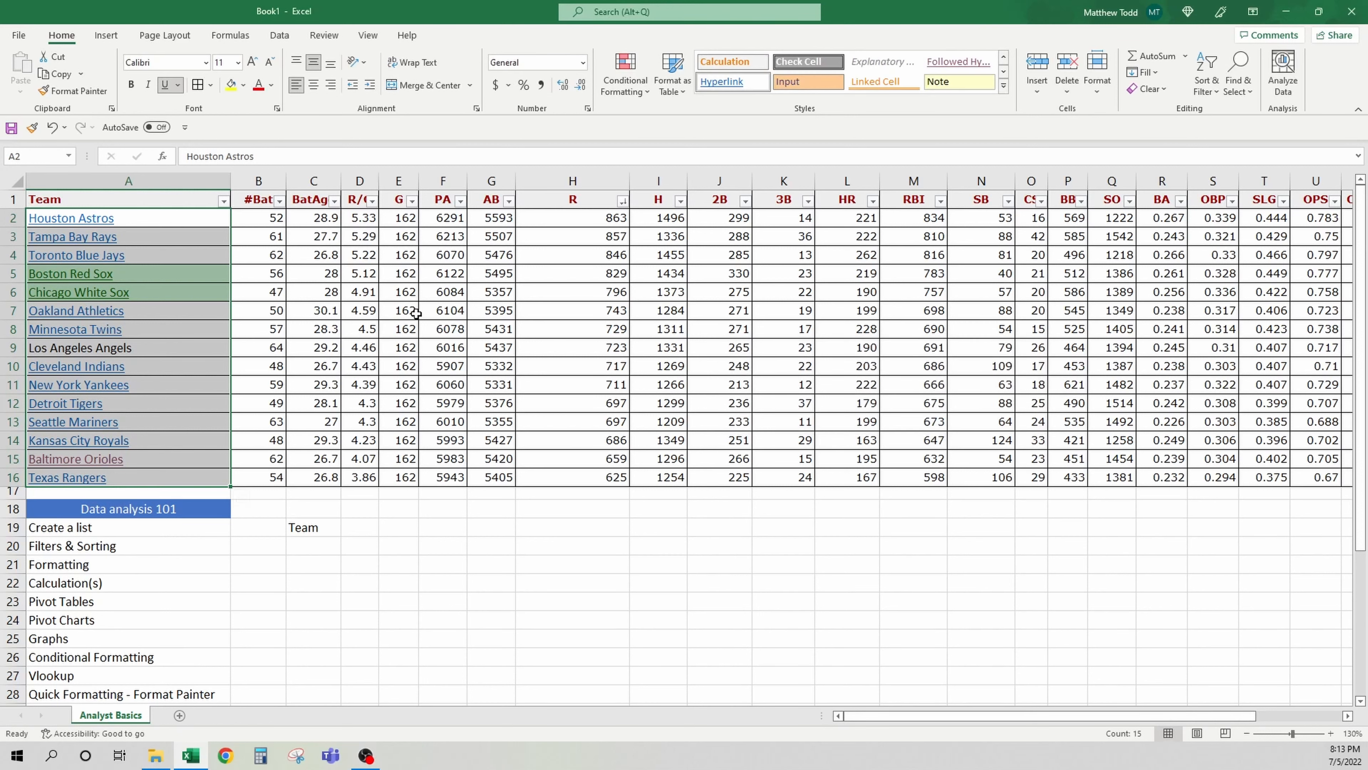
Clear the conditional formatting rules from the team name cells A2:A16
left_click(183, 222)
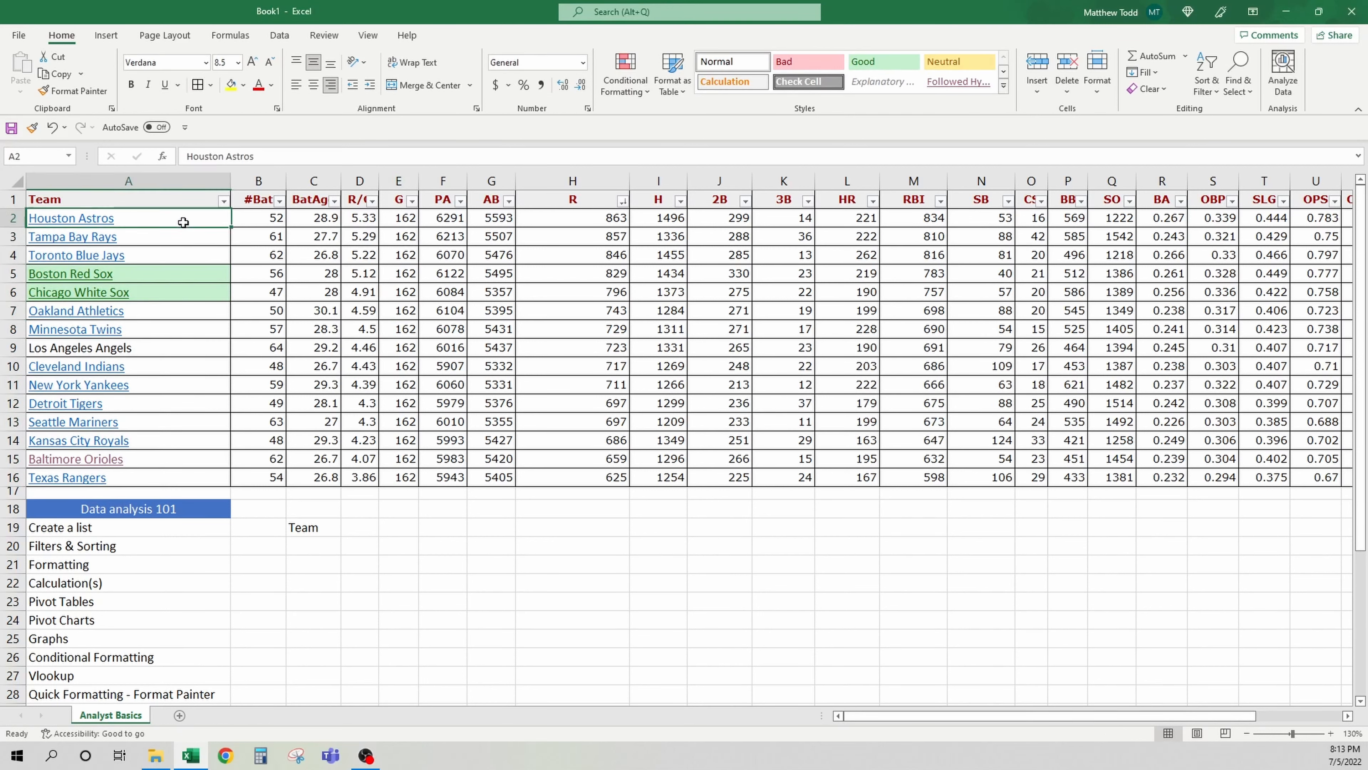
left_click_drag(183, 222, 183, 477)
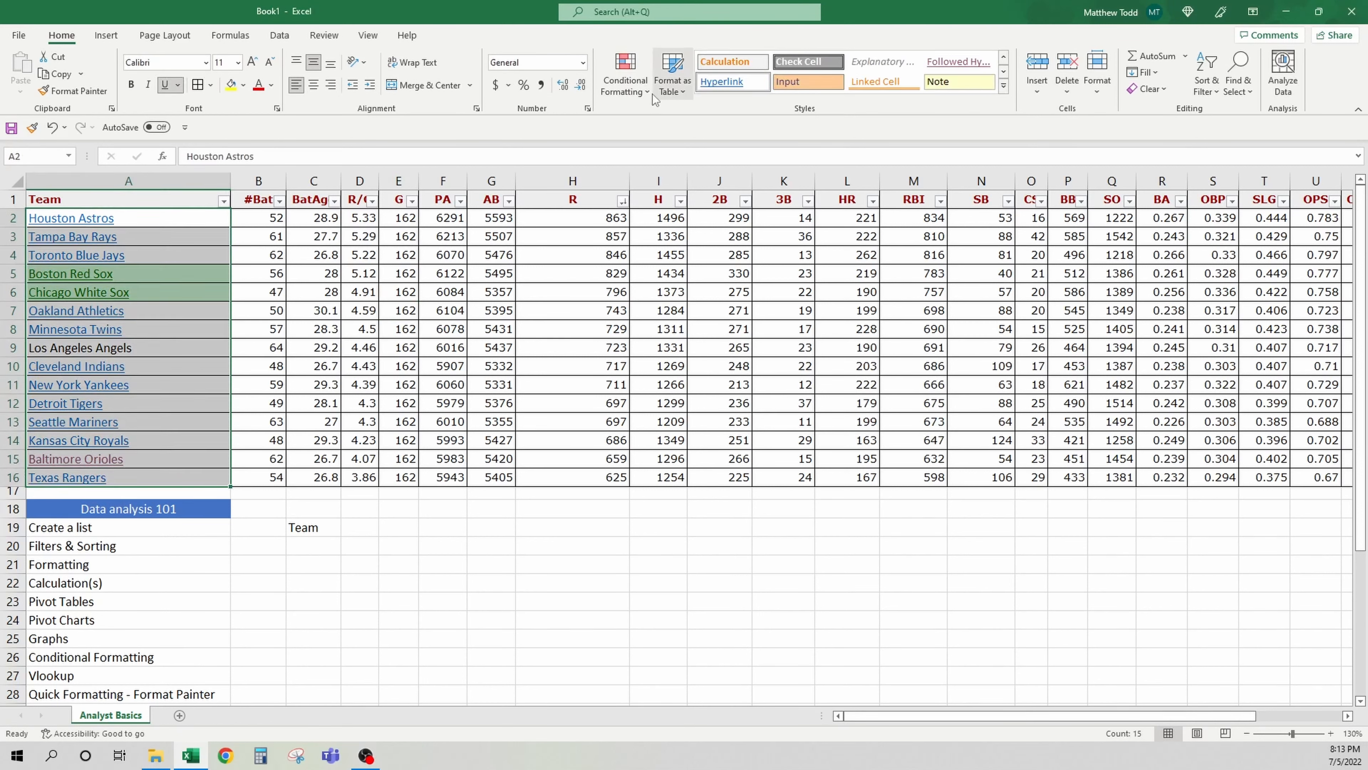
left_click(640, 92)
mouse_move(700, 307)
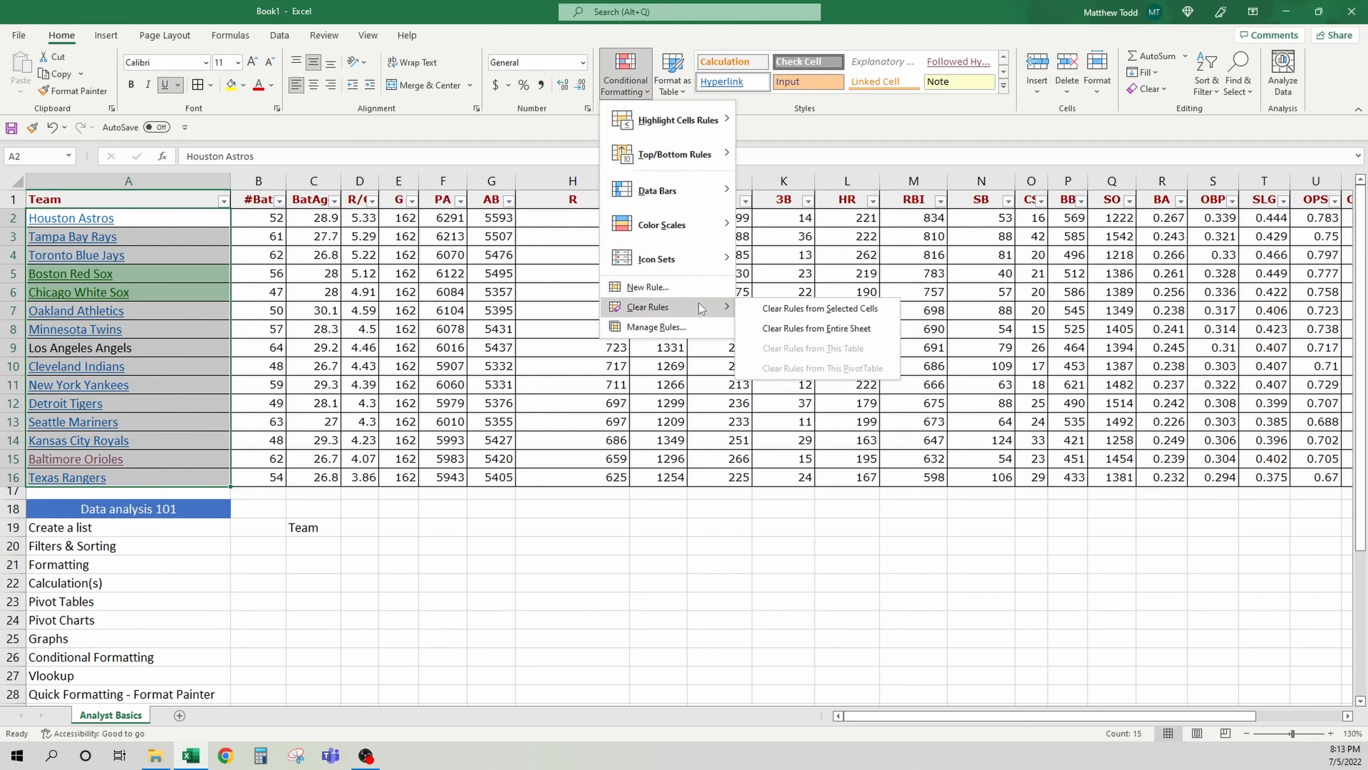
left_click(760, 308)
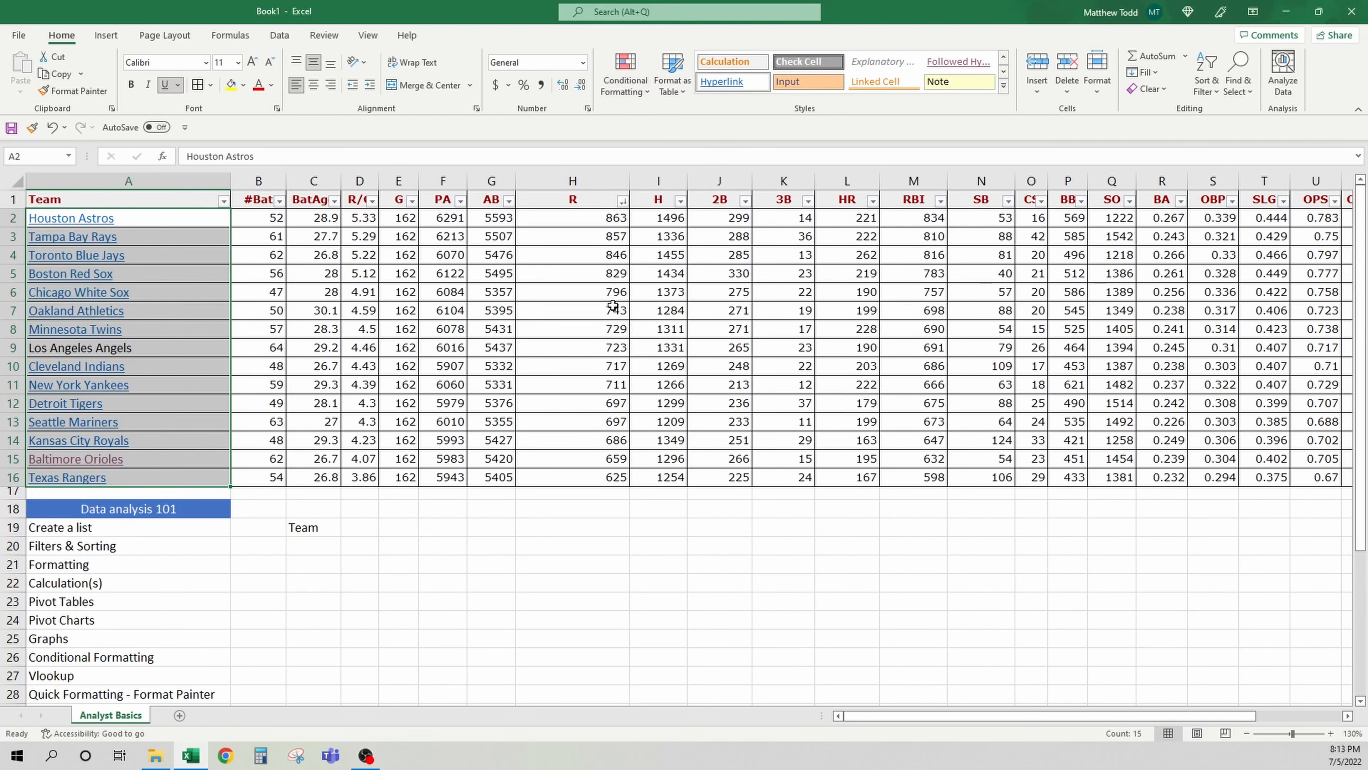
Choose Houston Astros from the team dropdown list in C20
left_click(432, 293)
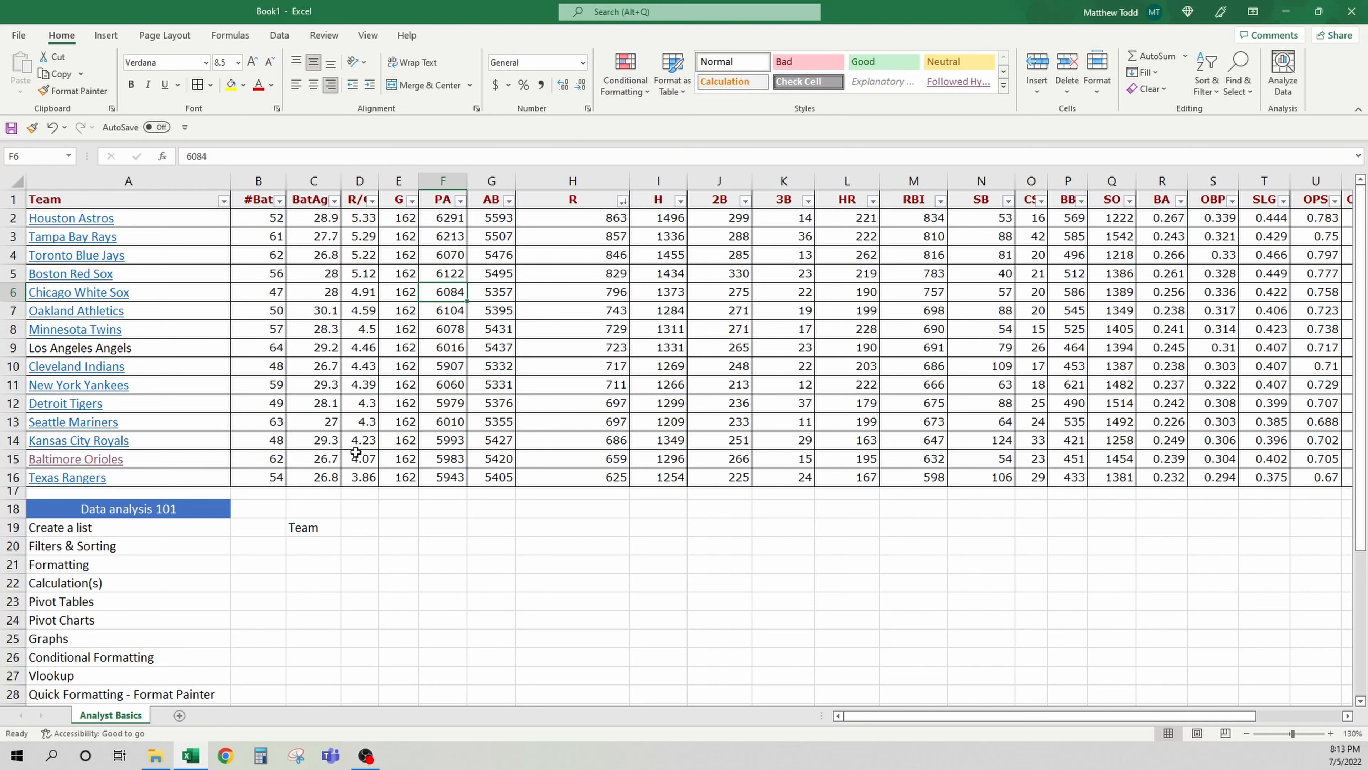
left_click_drag(182, 219, 205, 472)
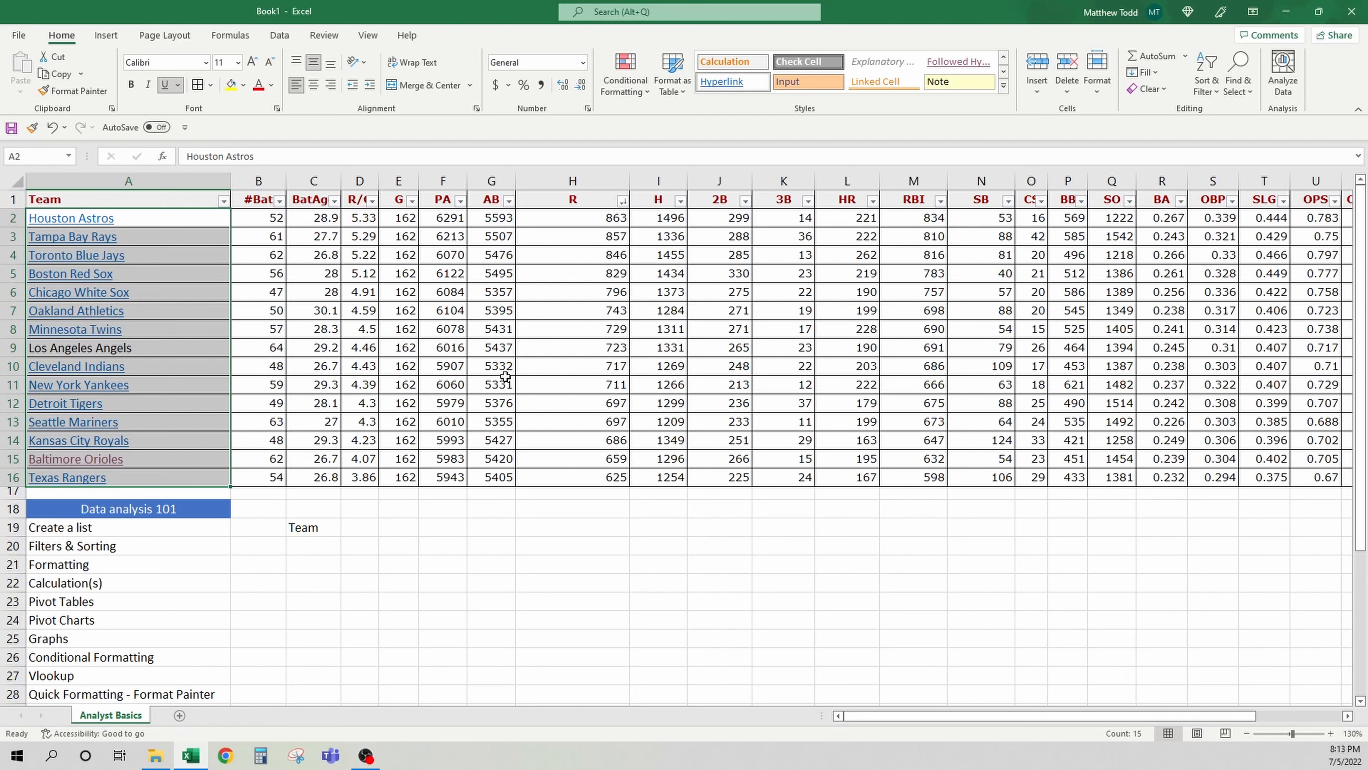
left_click(303, 545)
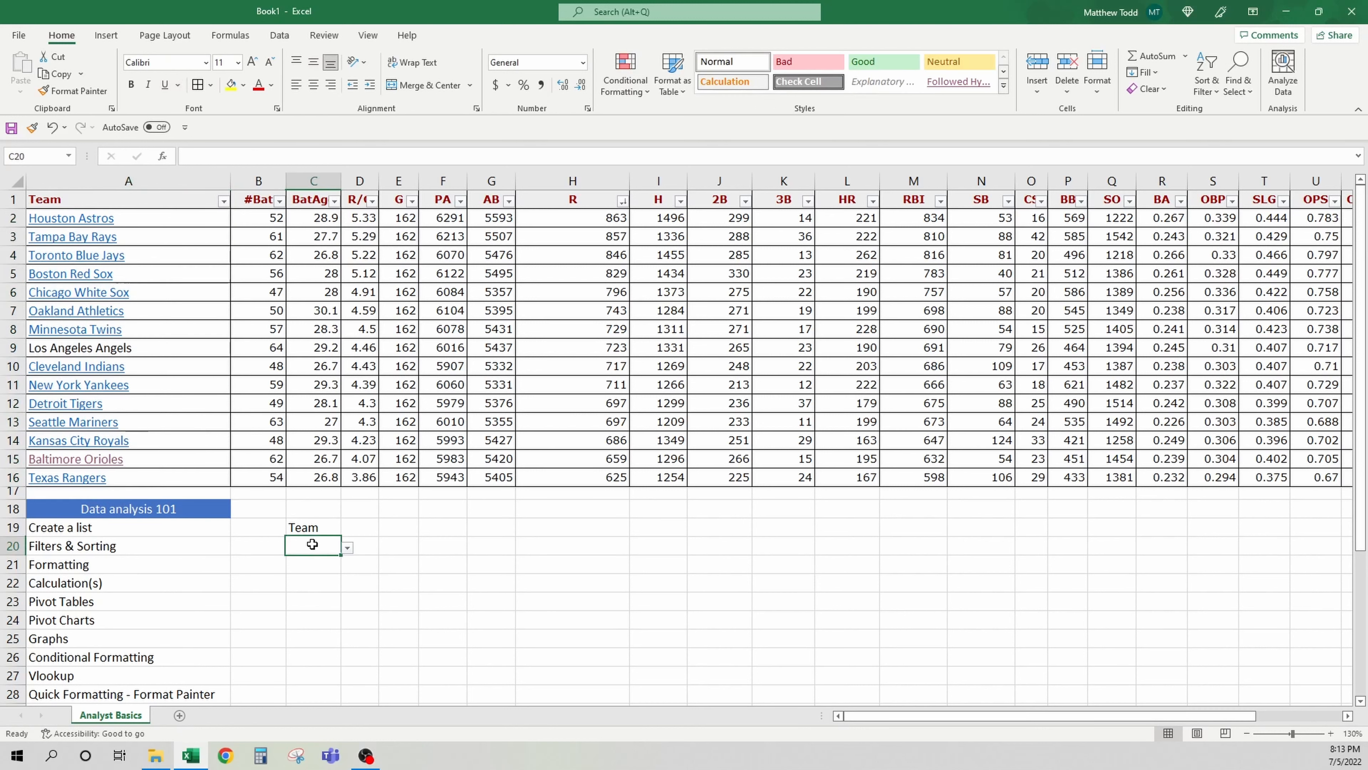
left_click(347, 548)
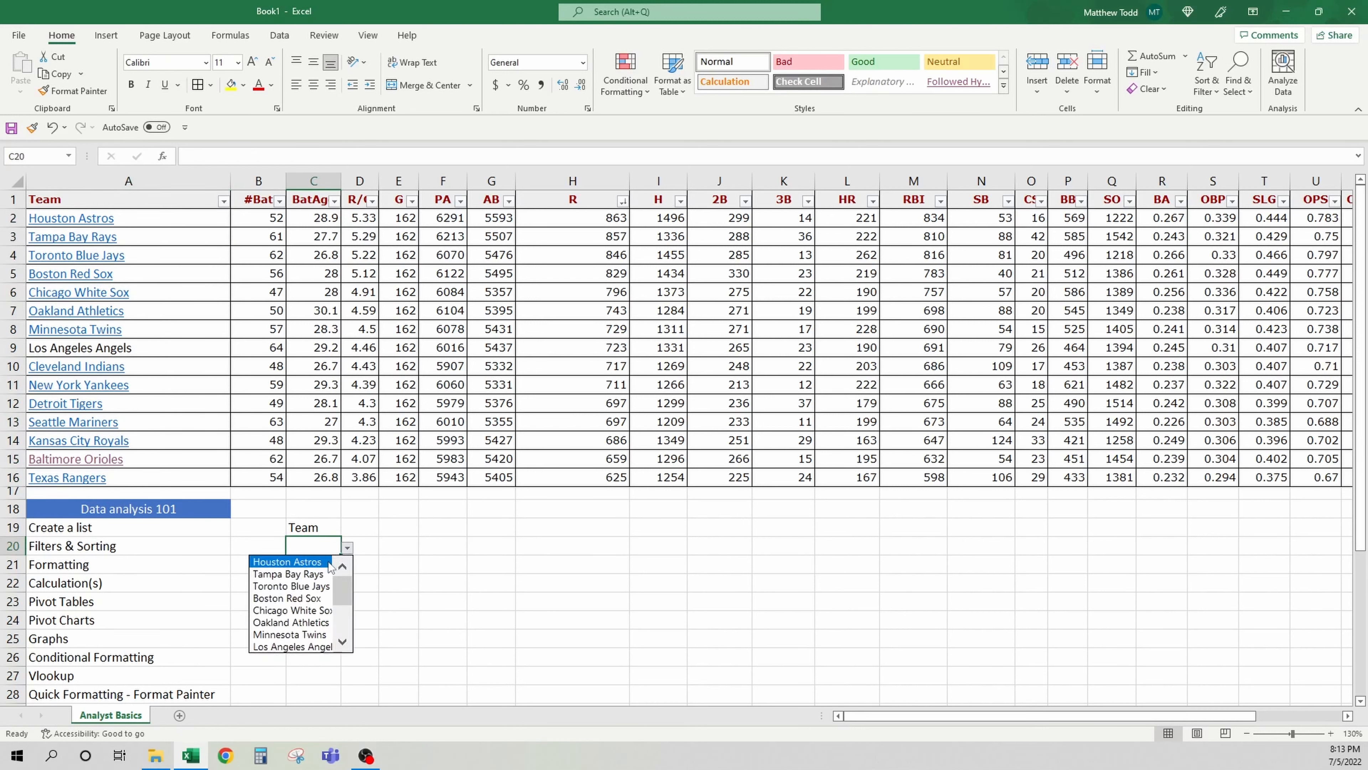
left_click(294, 561)
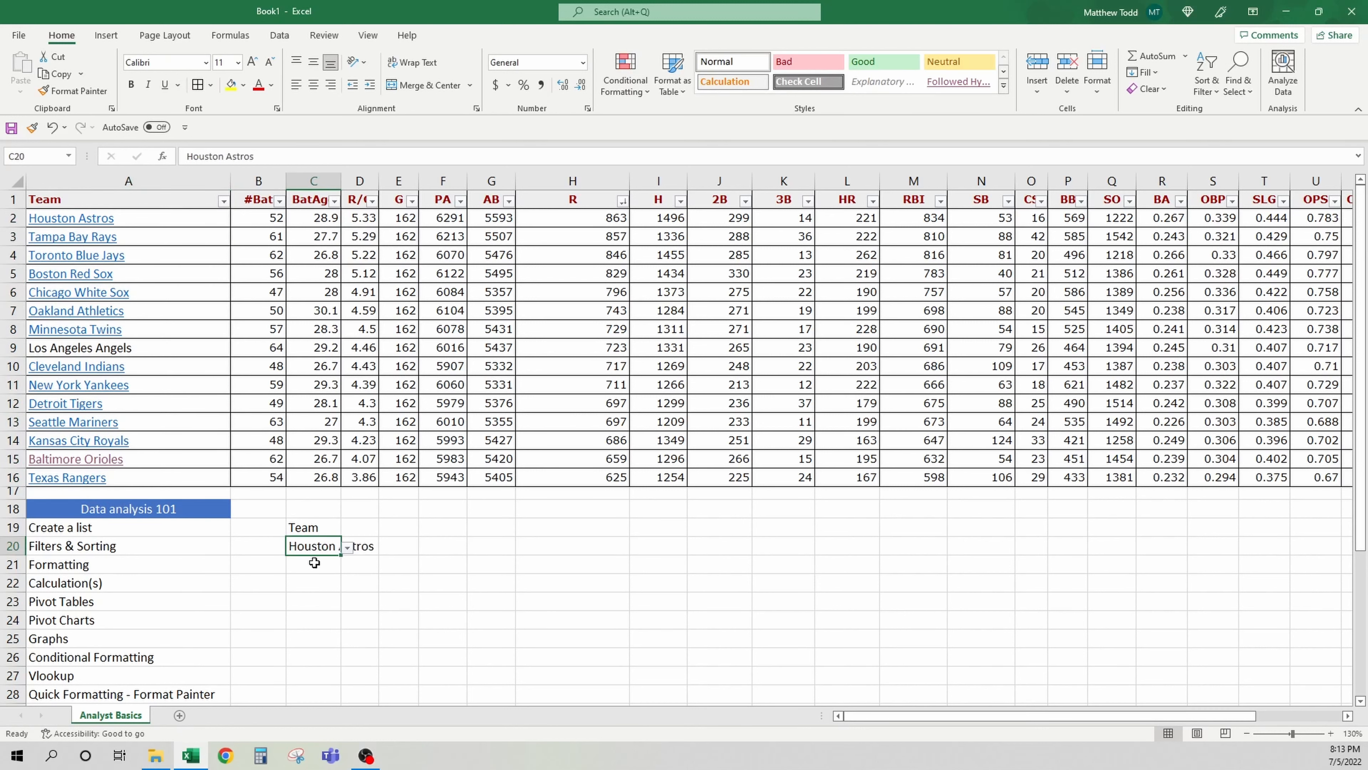
Enter =VLOOKUP(C20,A2:G16,7,0) in C21 to look up the selected team's AB value
left_click(323, 565)
type("=")
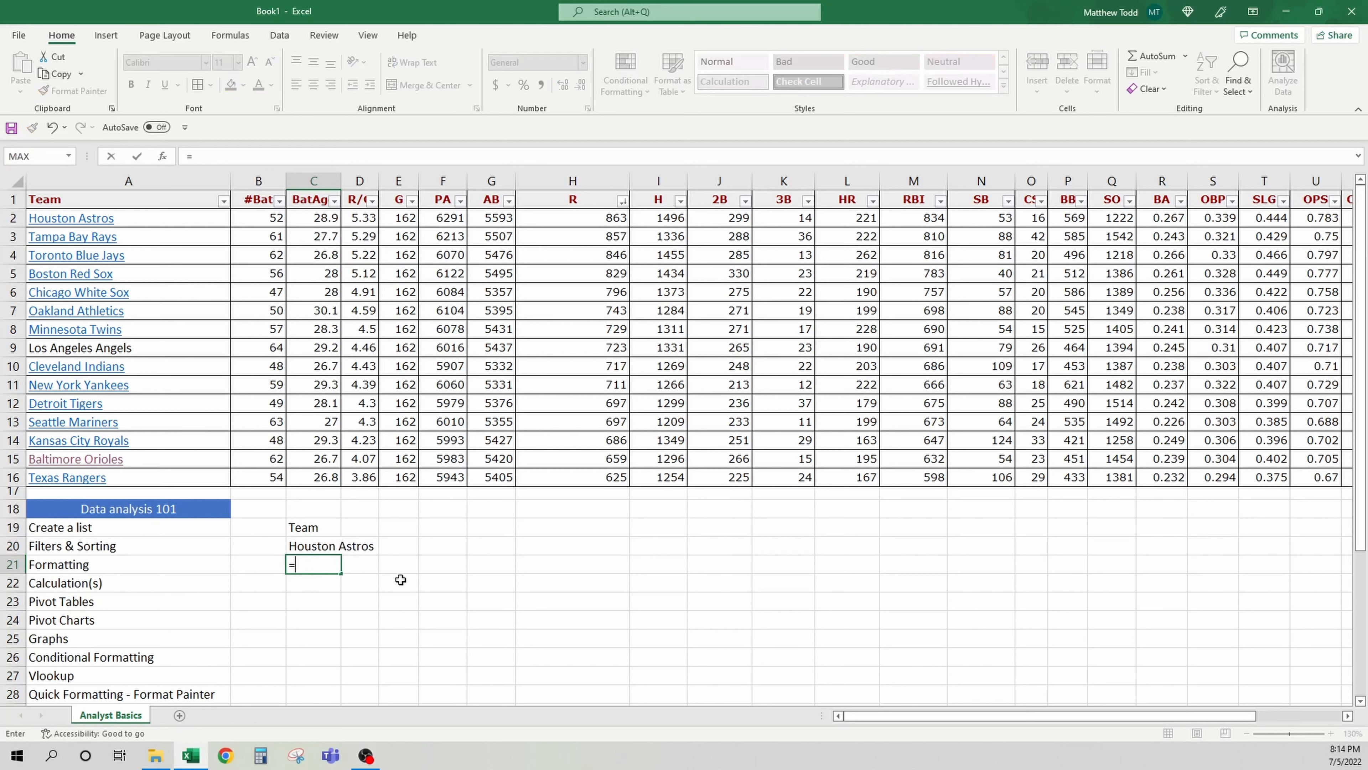
type("vl")
key("Tab")
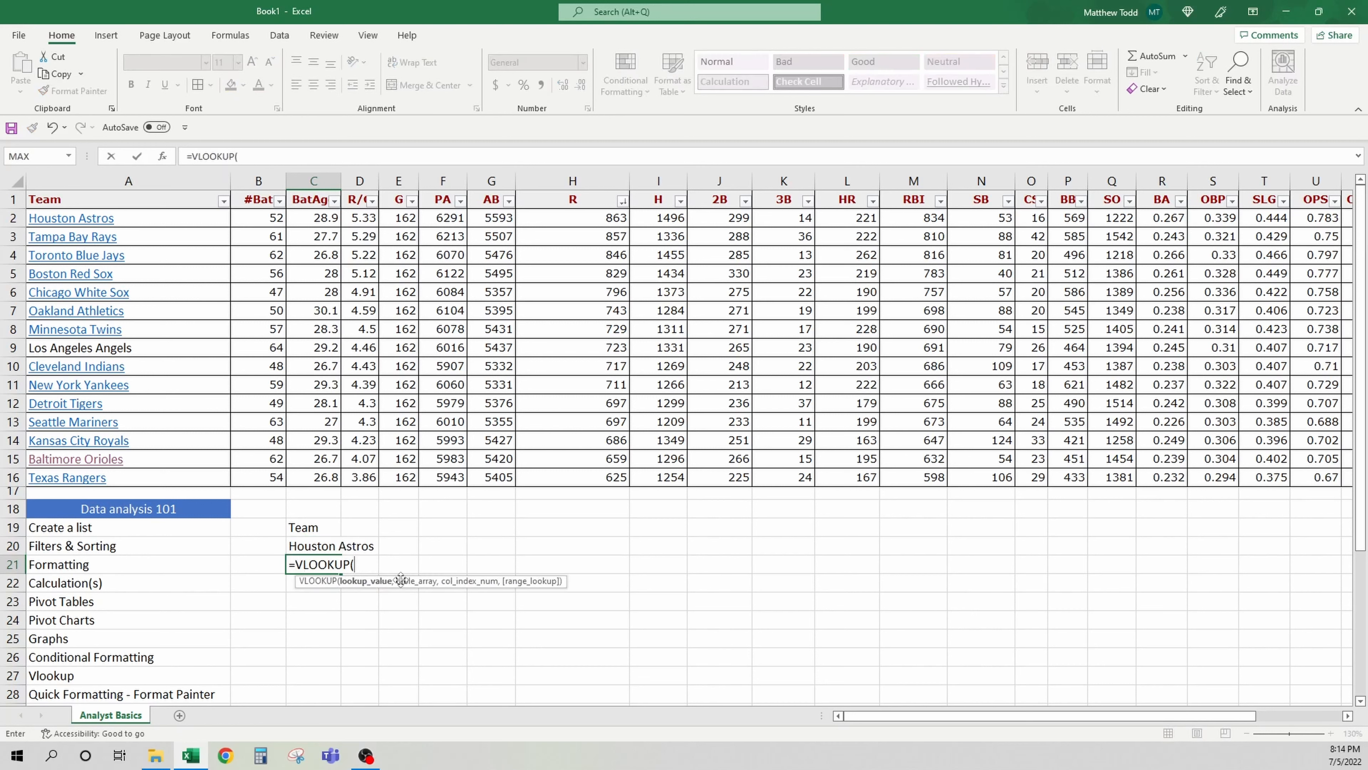
left_click(315, 546)
type(",")
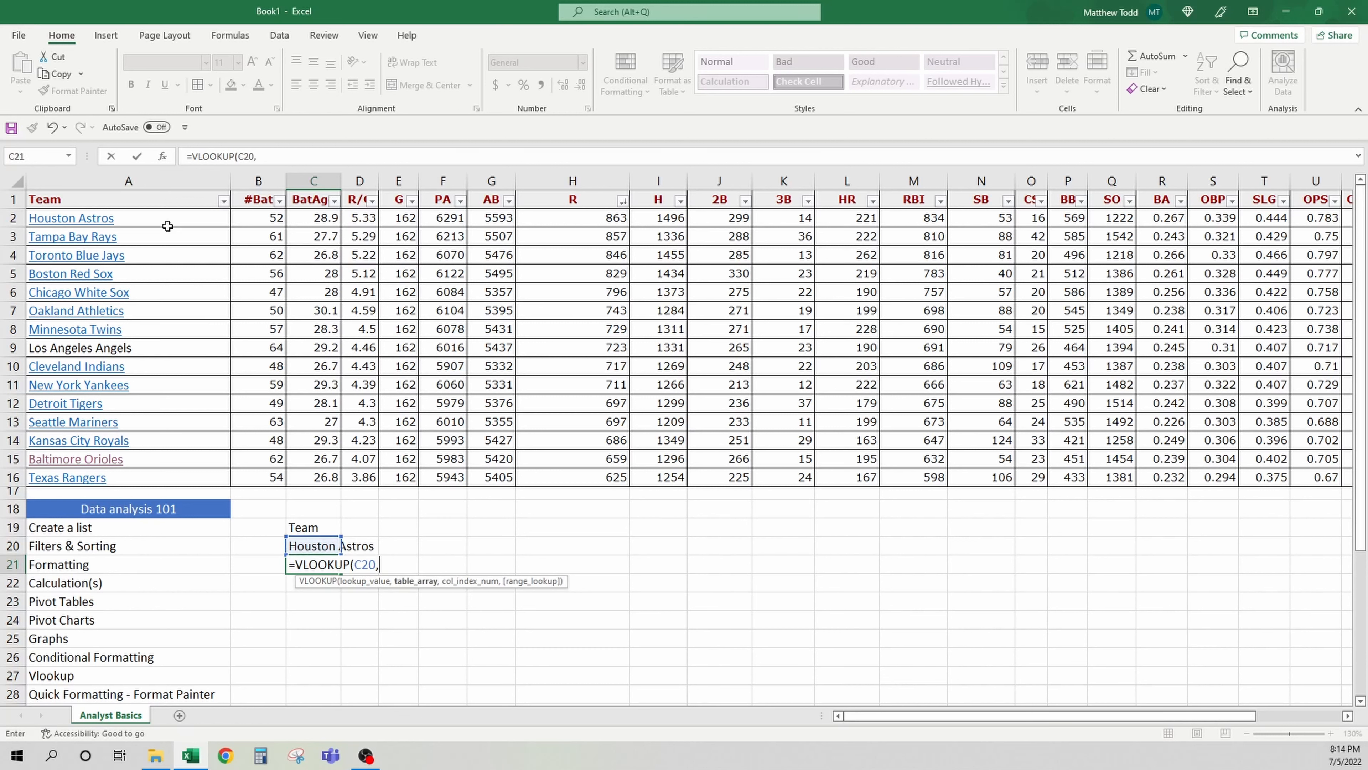
left_click(143, 221)
left_click_drag(149, 225, 170, 238)
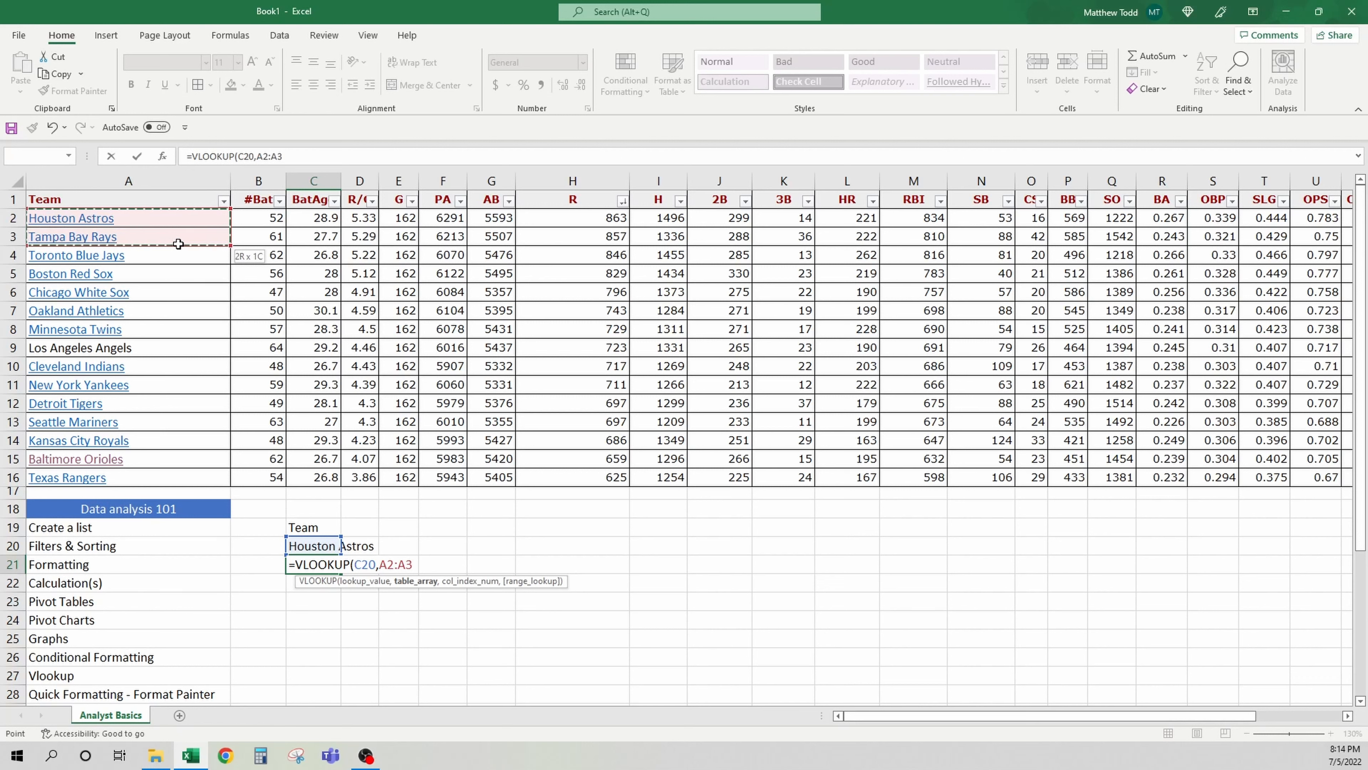
left_click_drag(178, 243, 487, 473)
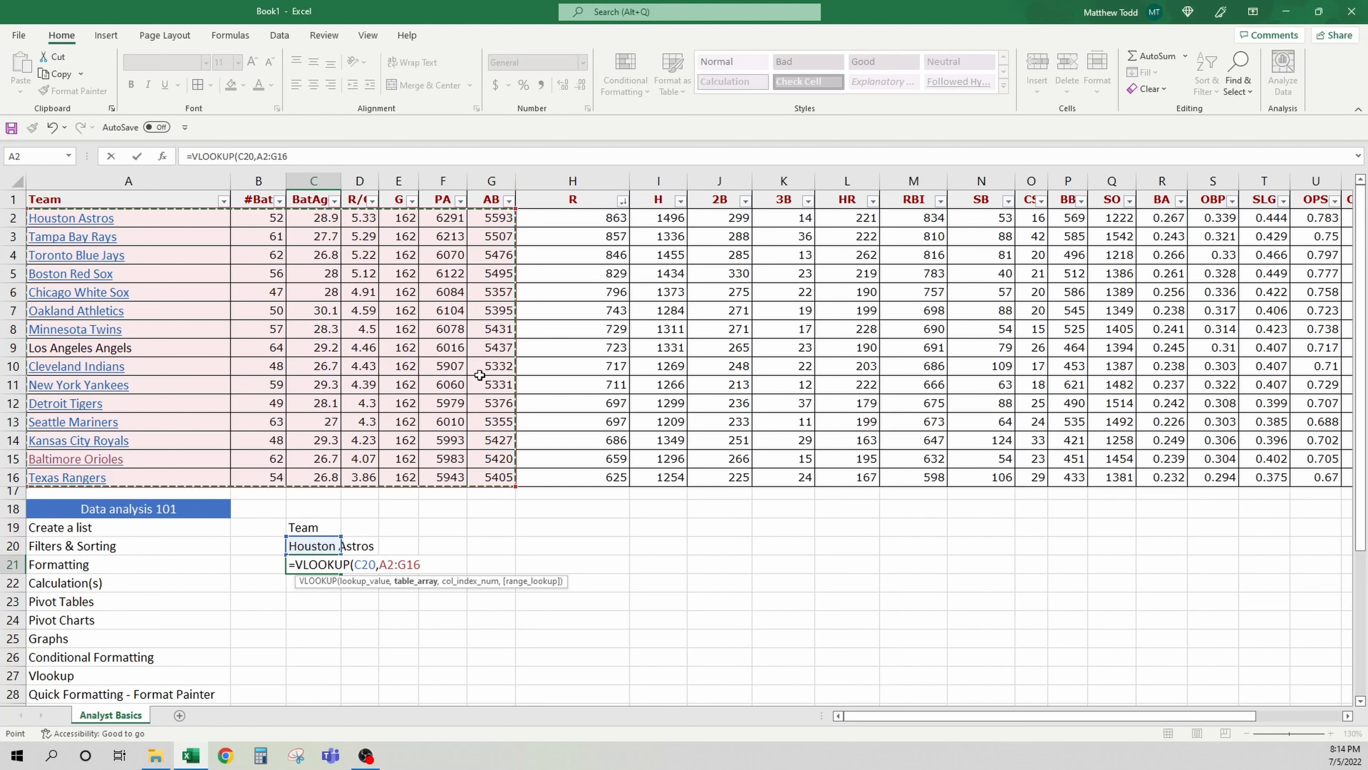
type(",7")
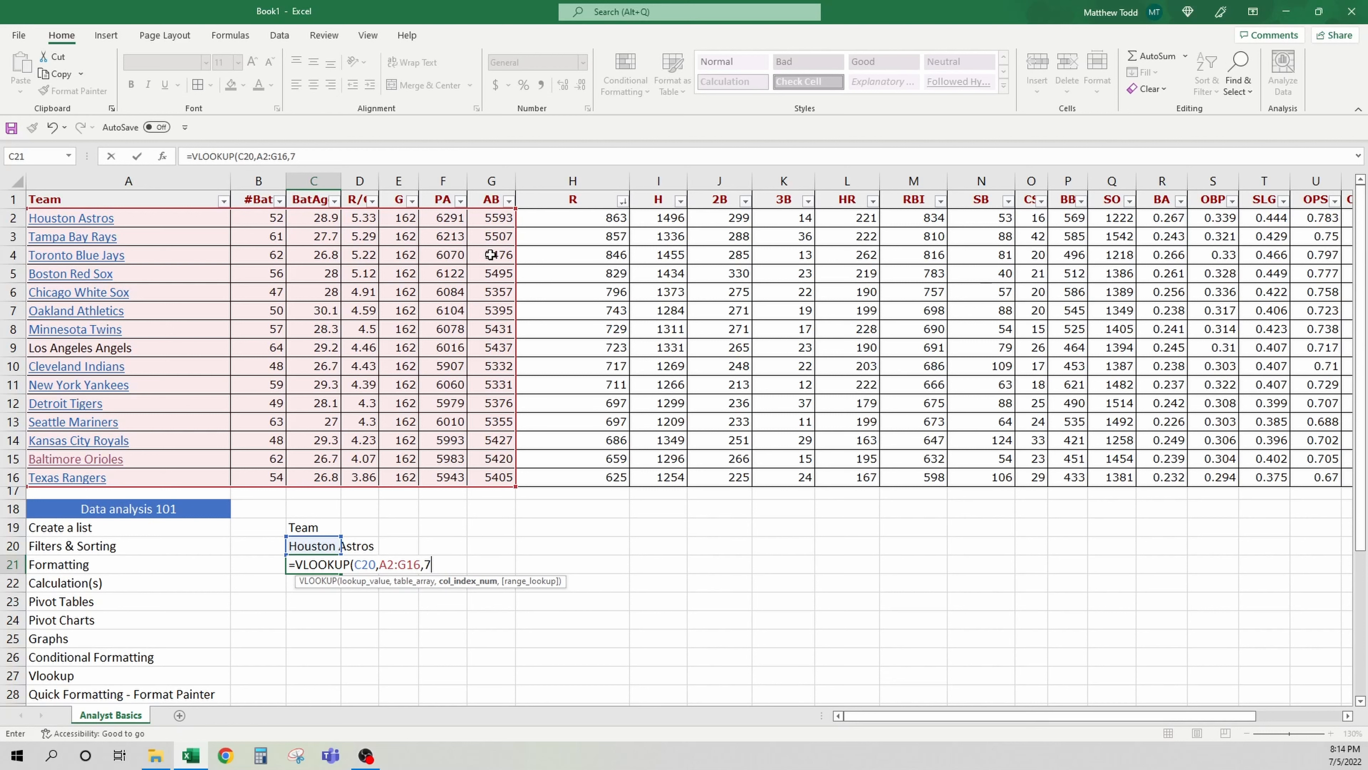
type(",false")
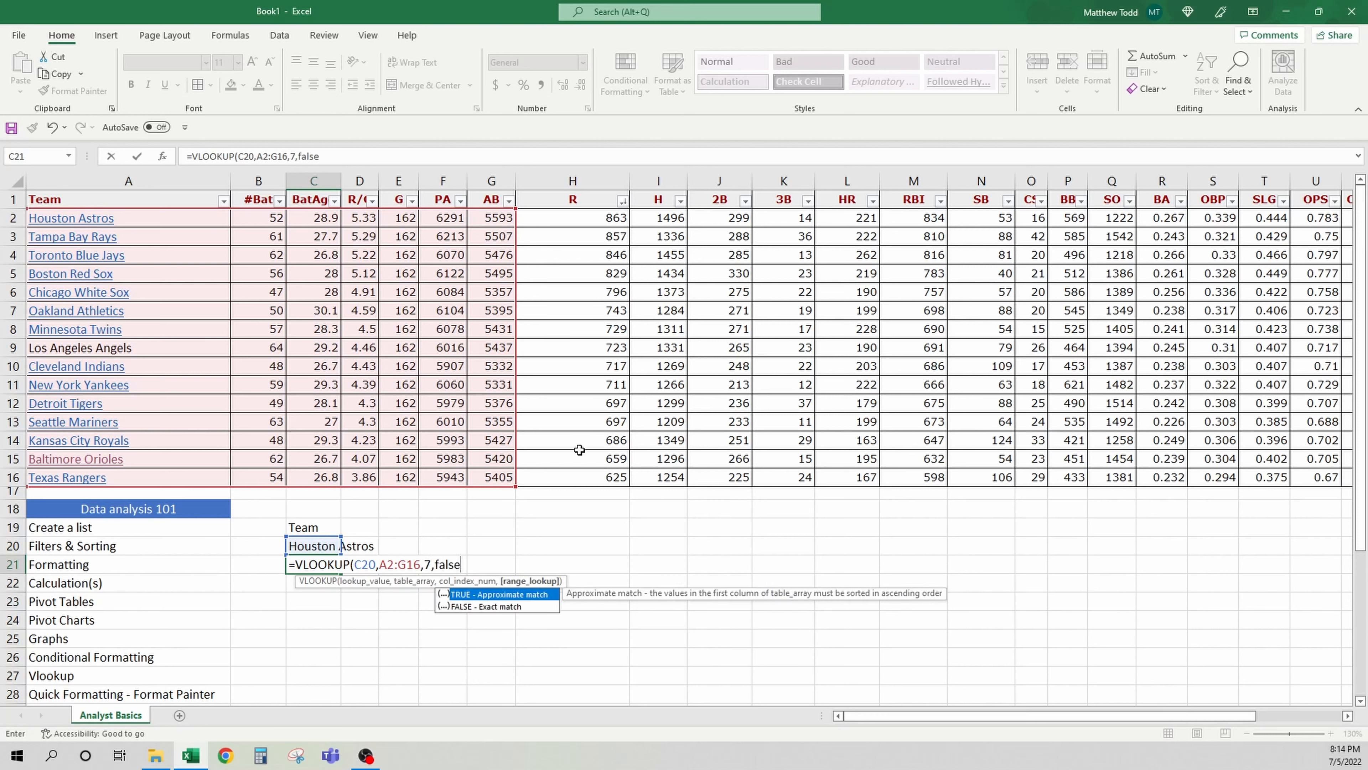
key("BackSpace")
key("BackSpace")
key("BackSpace")
key("BackSpace")
key("BackSpace")
type("0)")
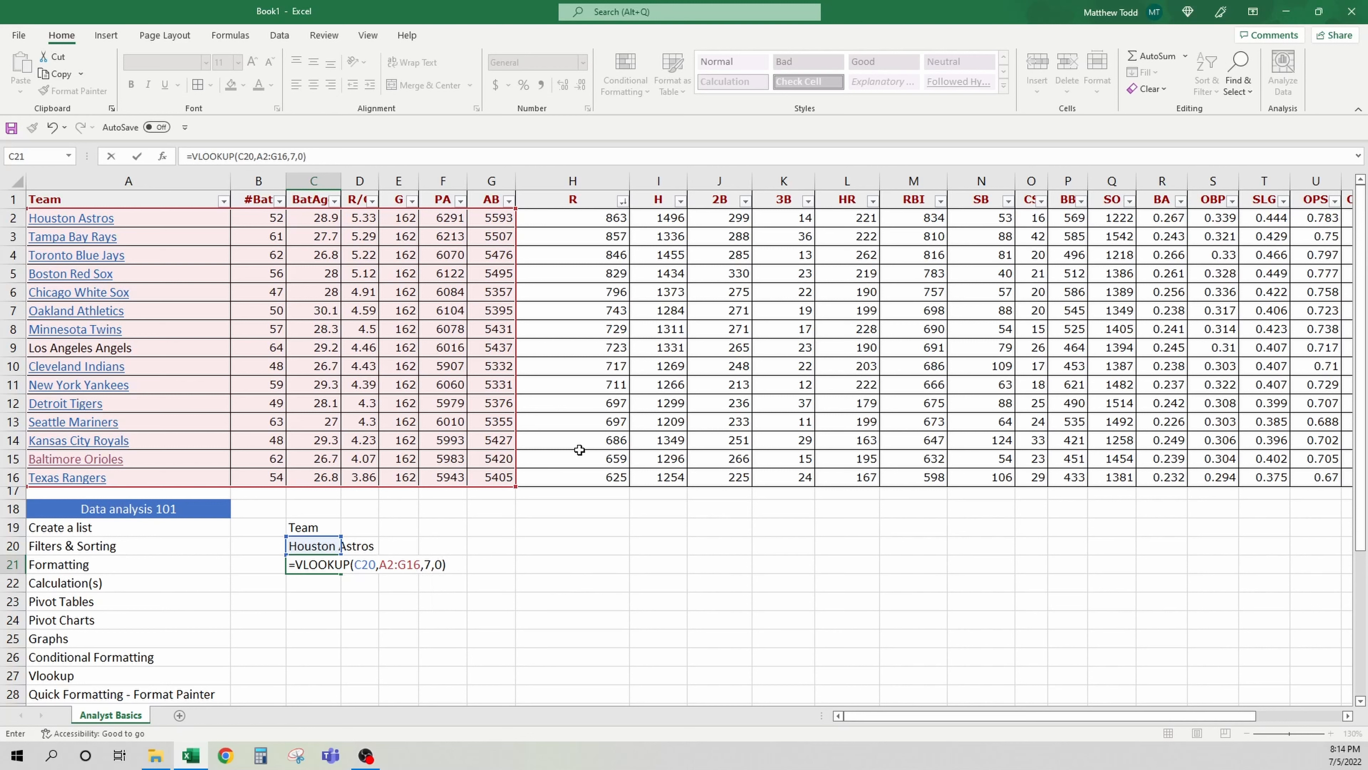
key("Return")
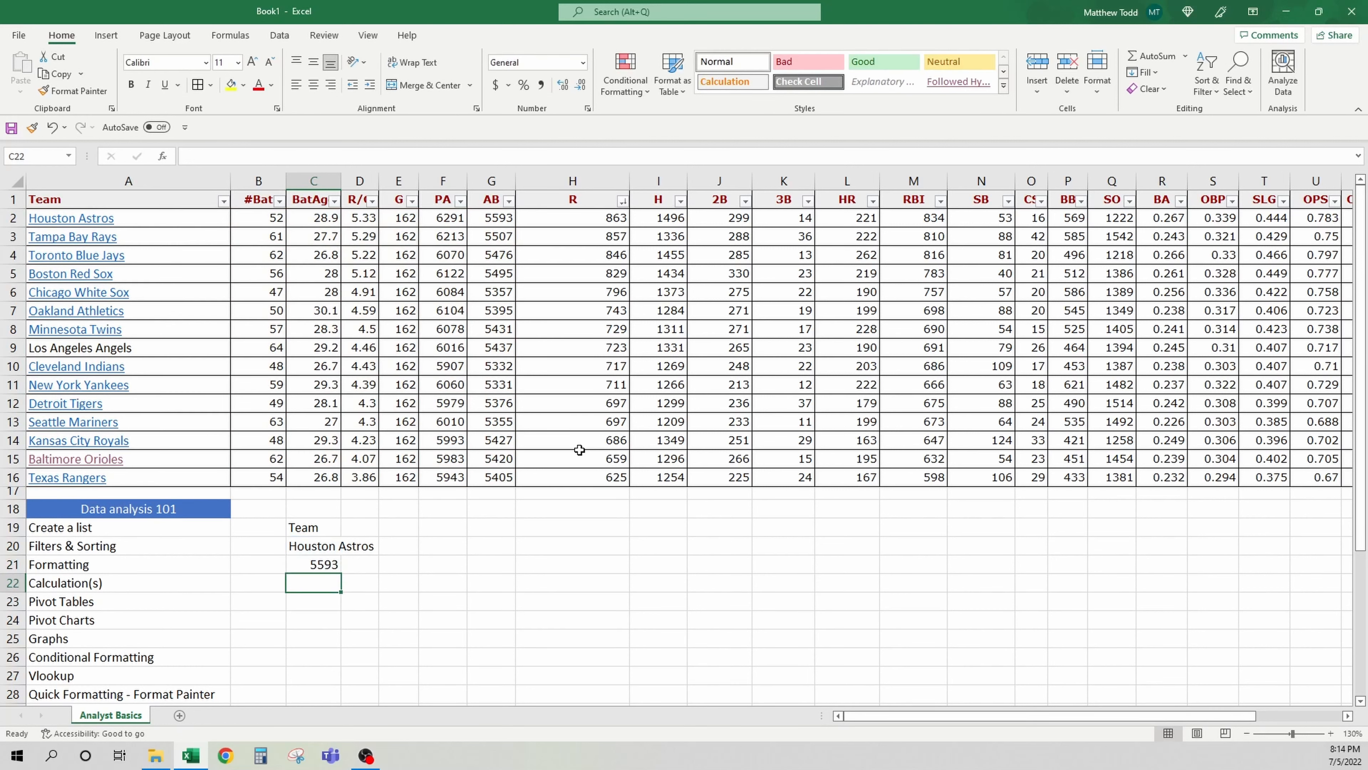
Check the VLOOKUP formula in C21 against the Houston Astros AB value and the team dropdown in C20
left_click(301, 564)
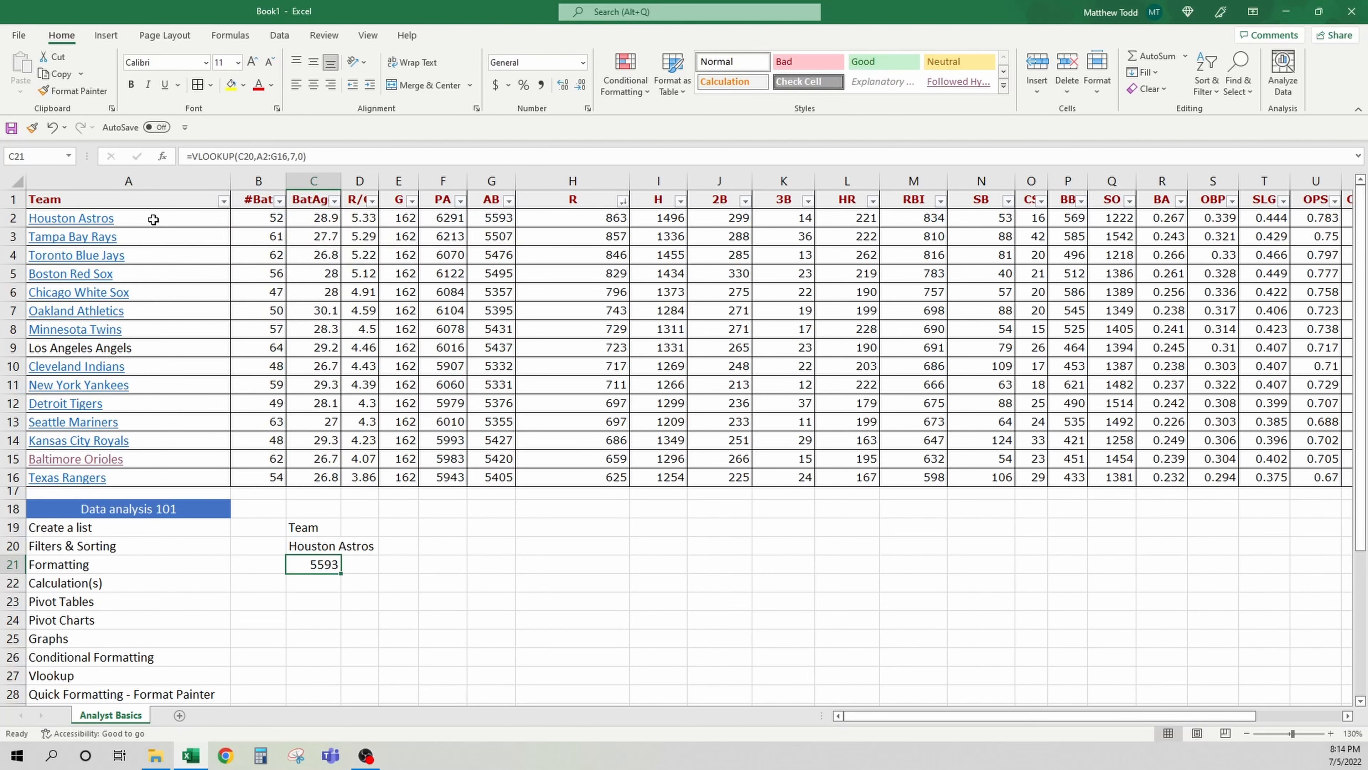
left_click(487, 218)
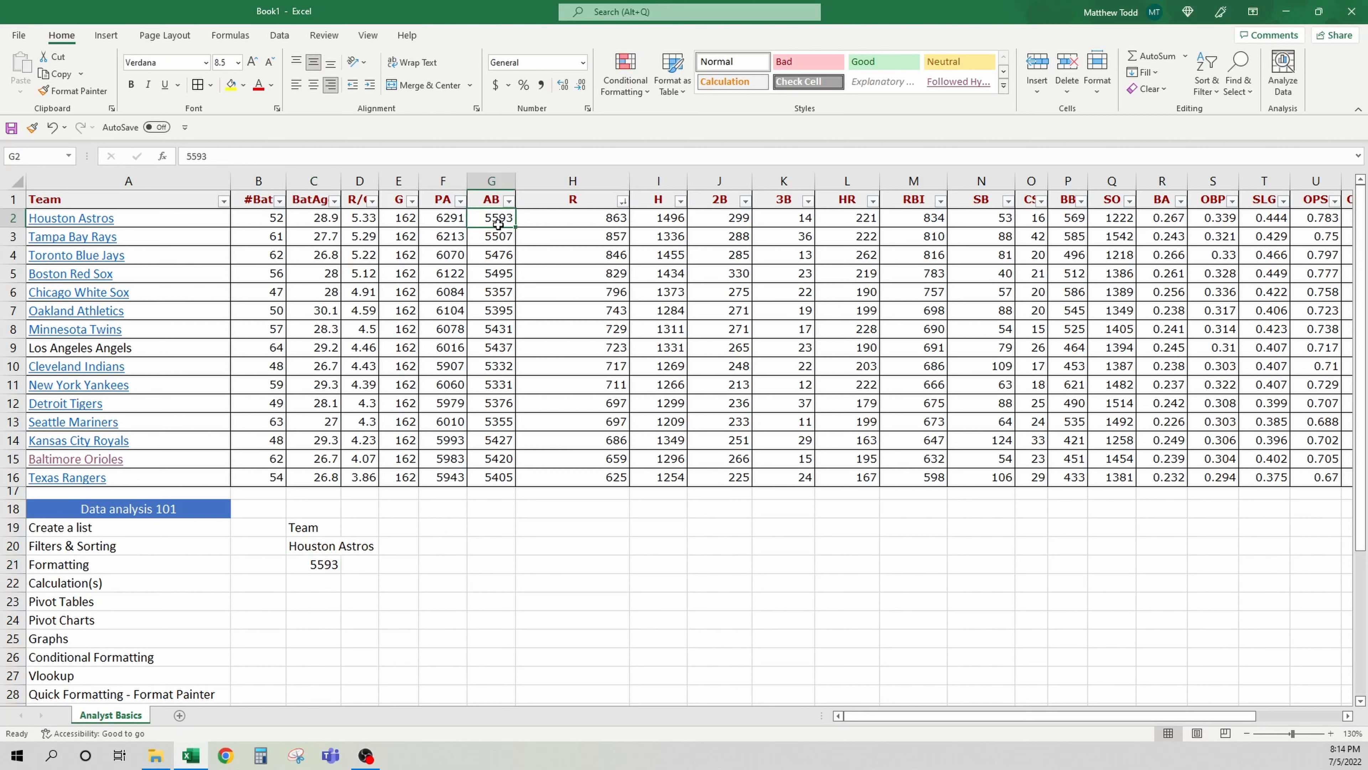
left_click(314, 546)
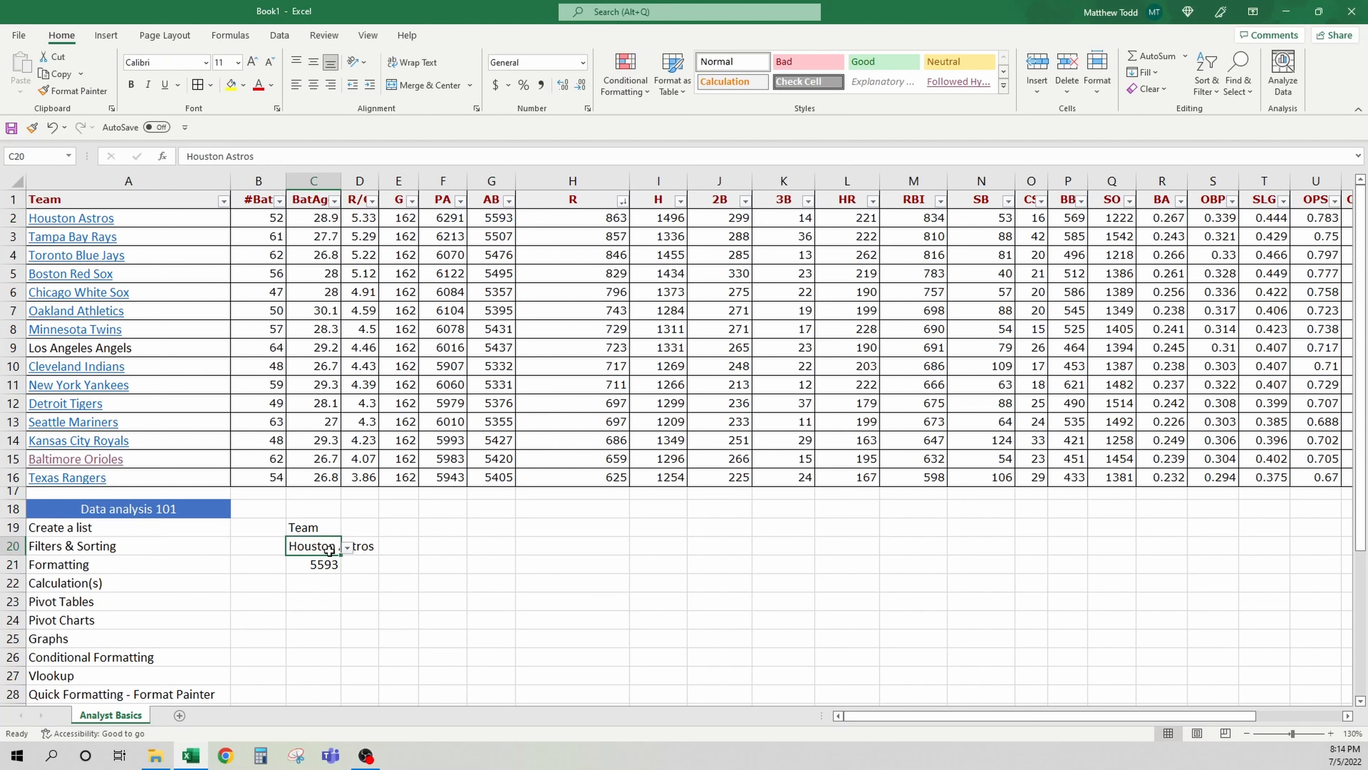
left_click(347, 548)
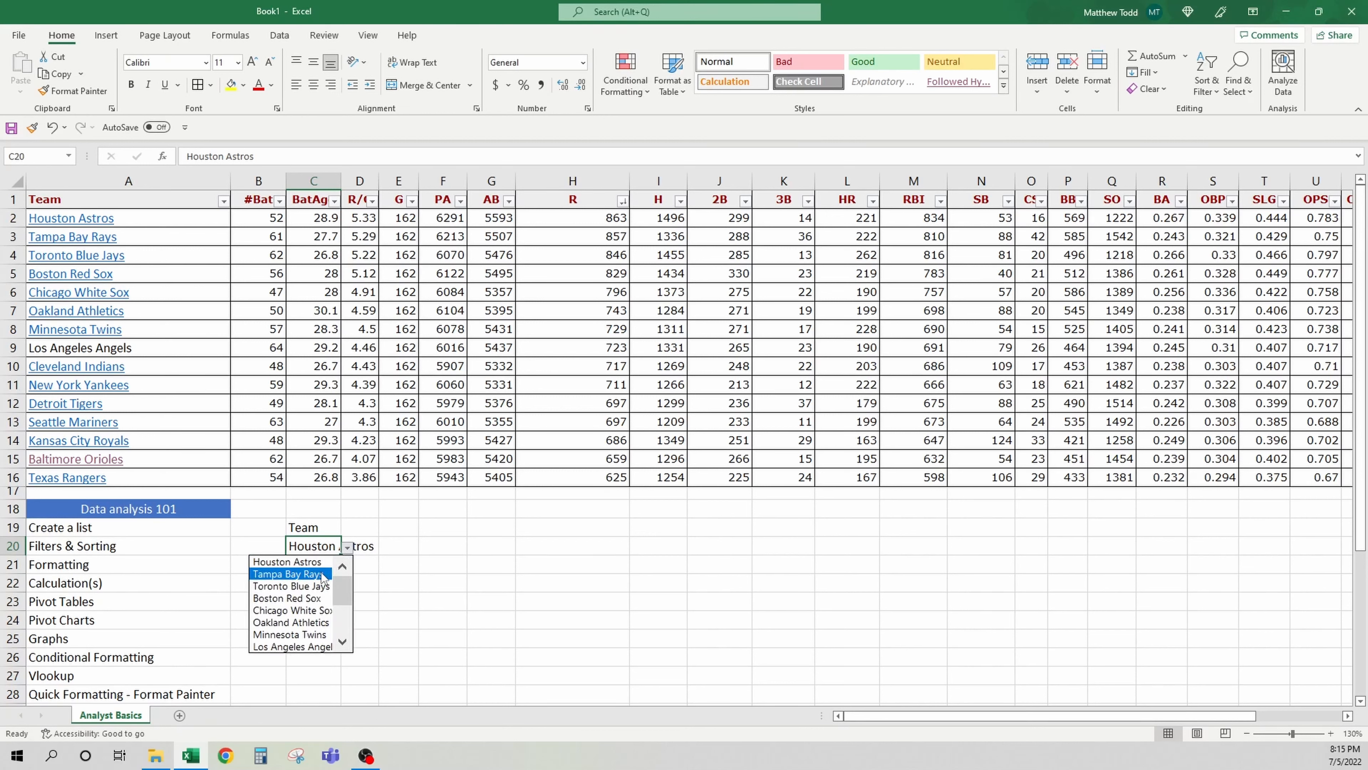
key("Escape")
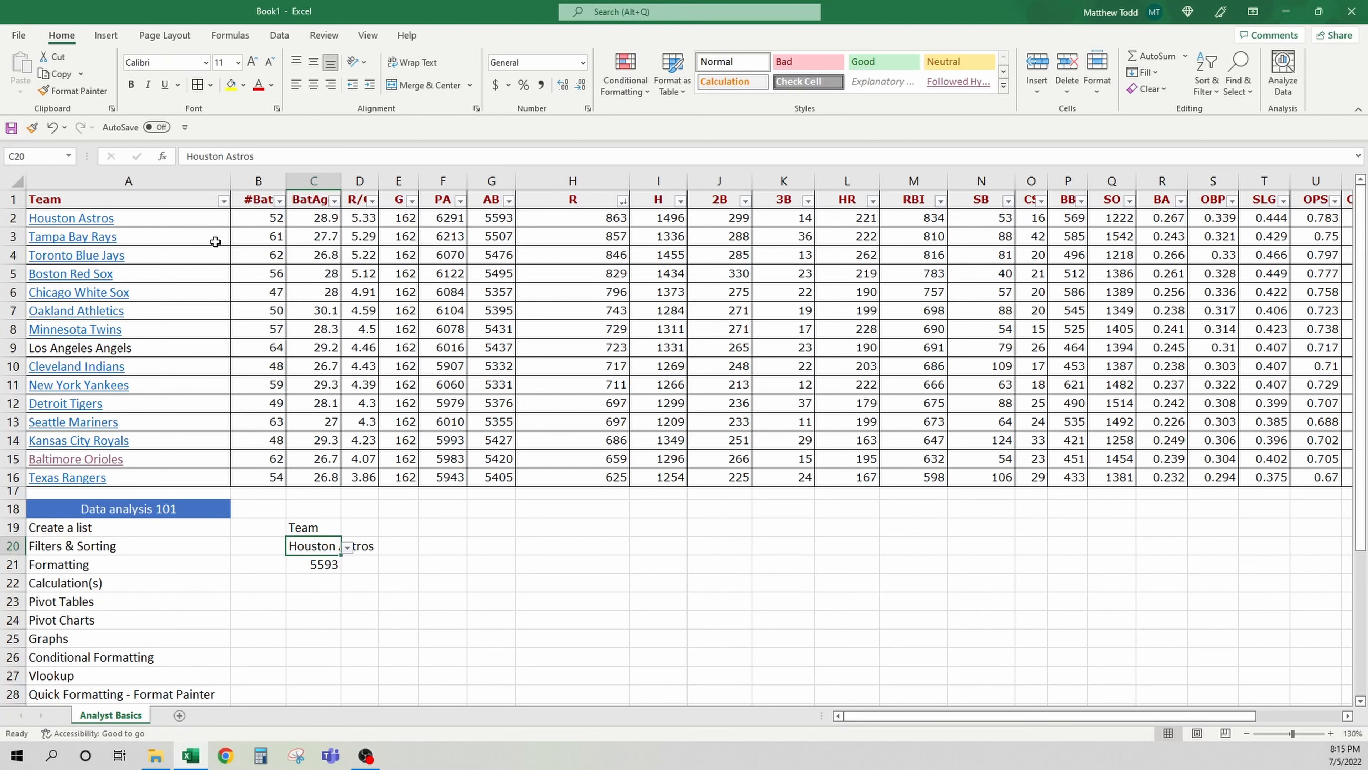
Choose Tampa Bay Rays from the team dropdown in C20 to test the lookup
left_click(485, 237)
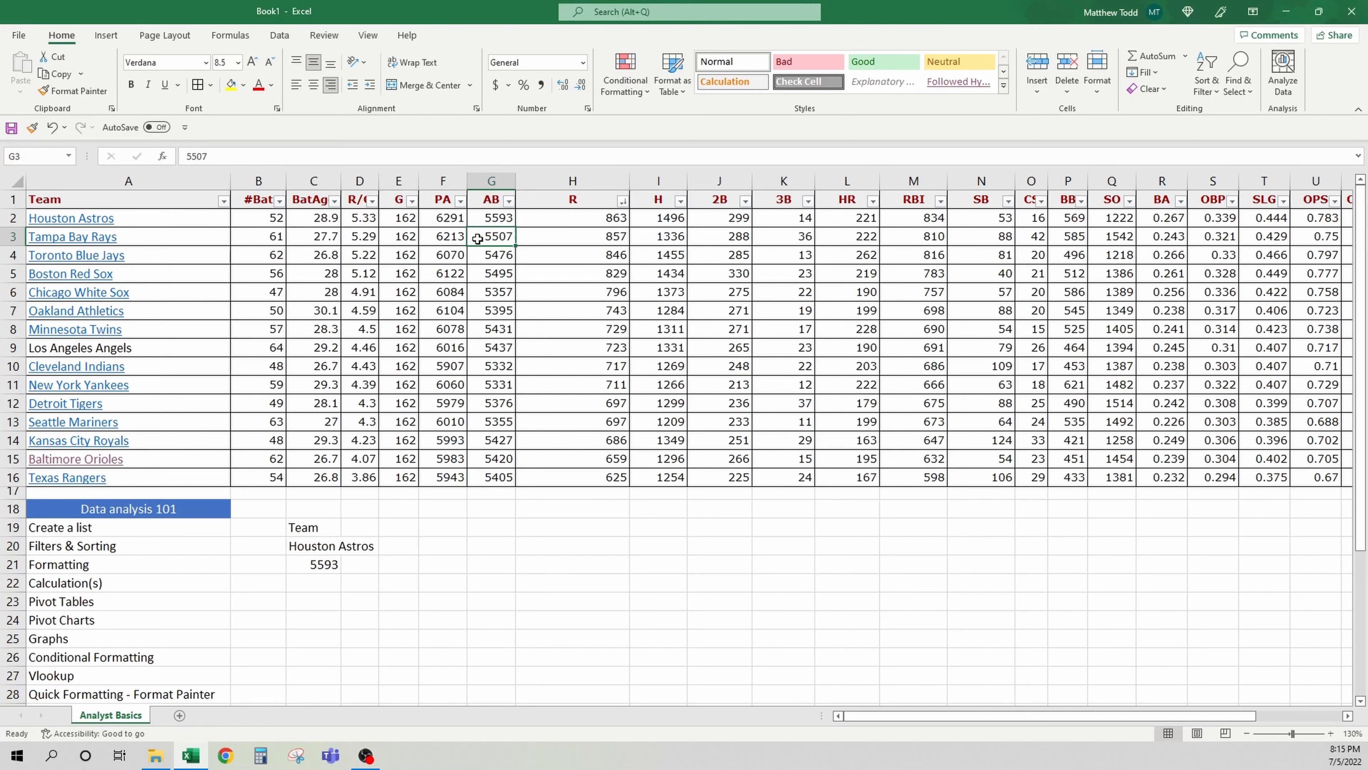
left_click(329, 544)
left_click(348, 547)
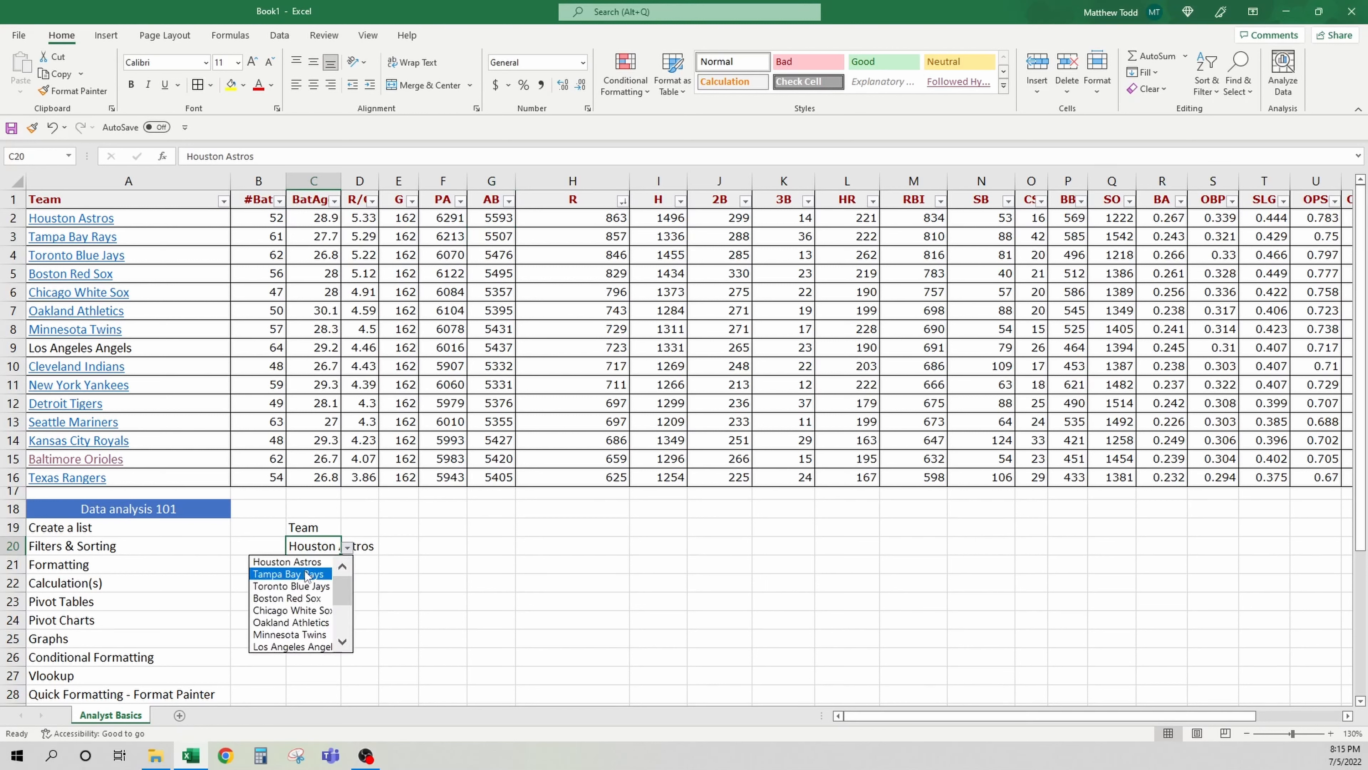
left_click(328, 563)
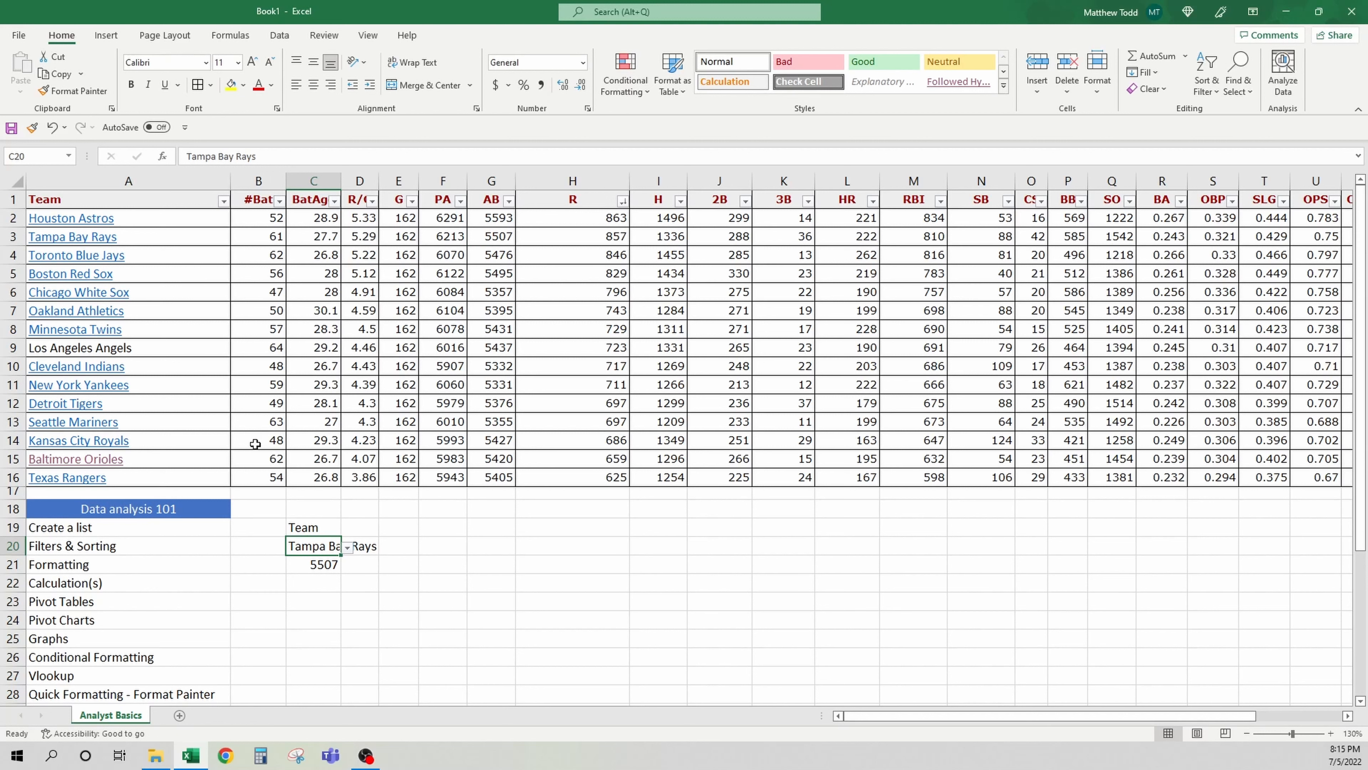
Choose Seattle Mariners from the team dropdown list in C20 and check the lookup result in C21
left_click(485, 423)
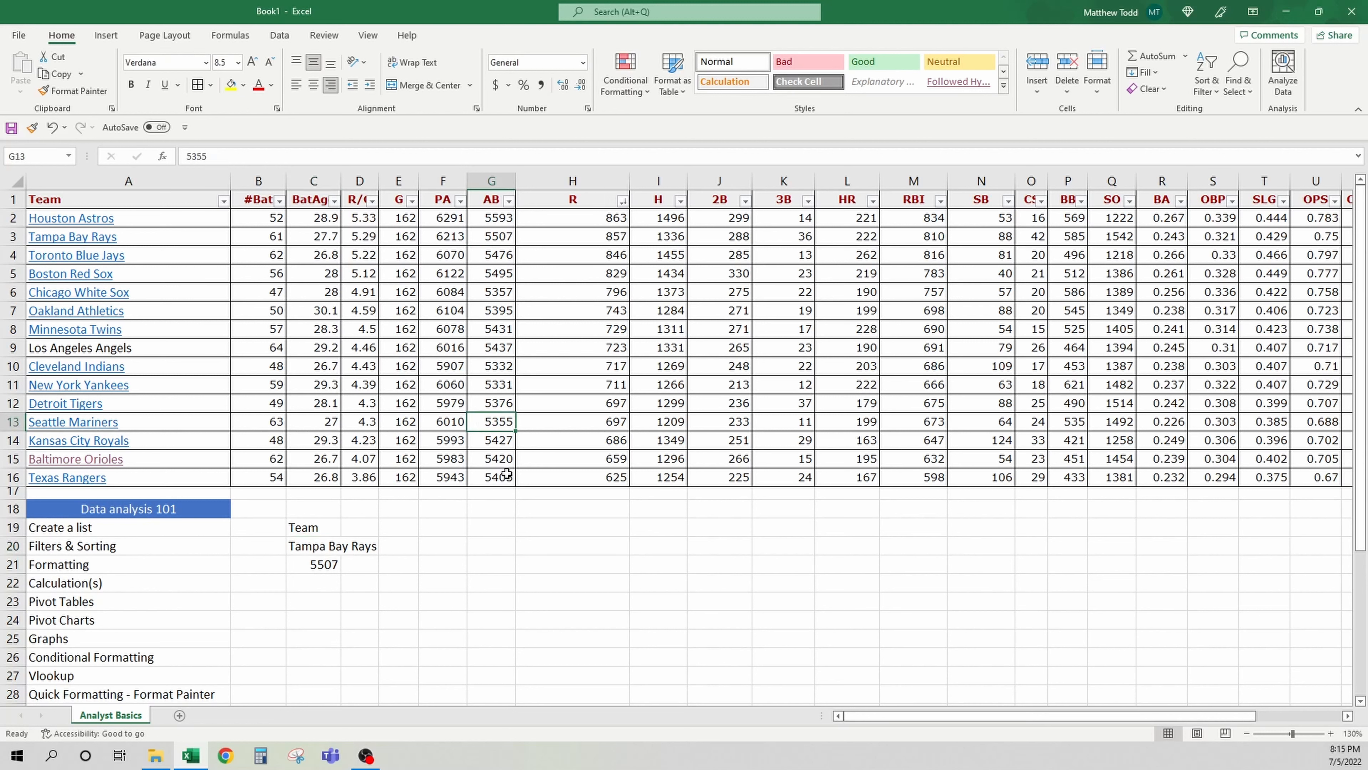
left_click(326, 546)
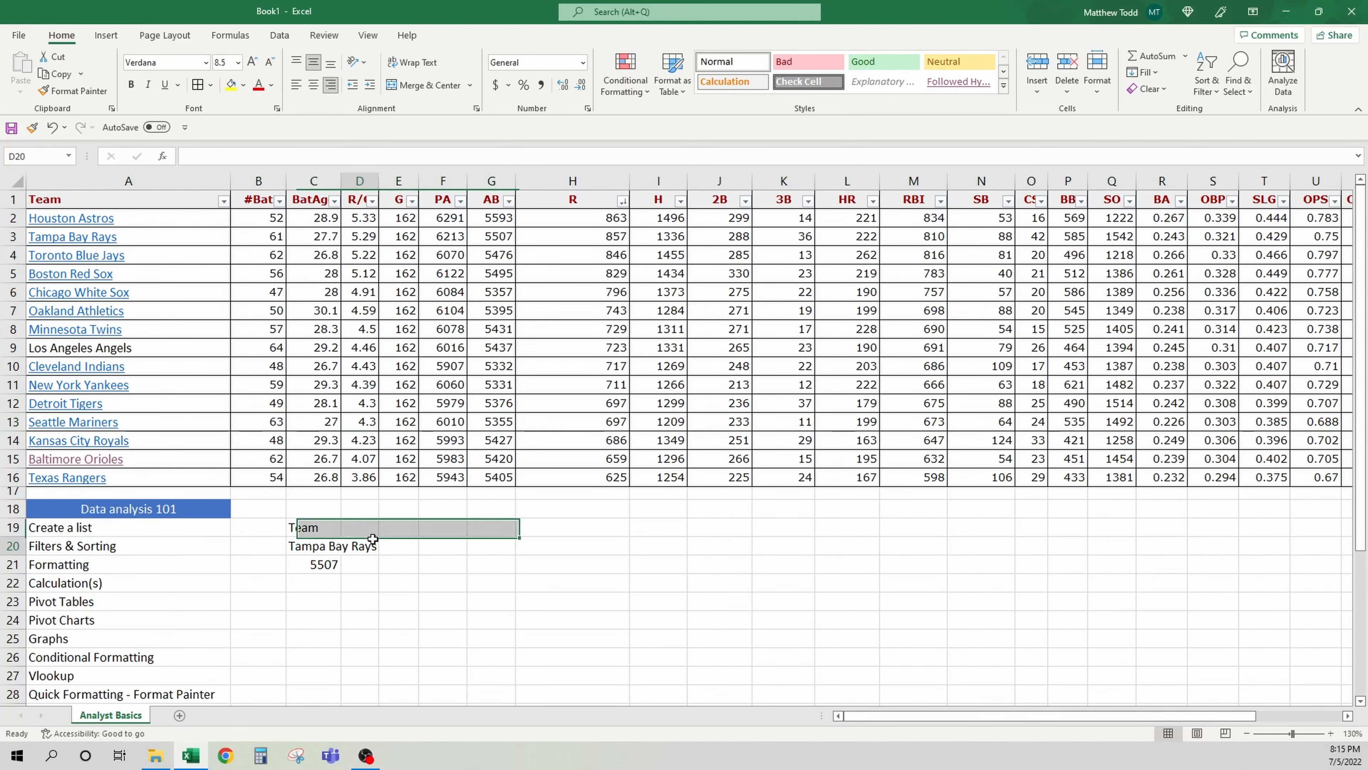
left_click(347, 546)
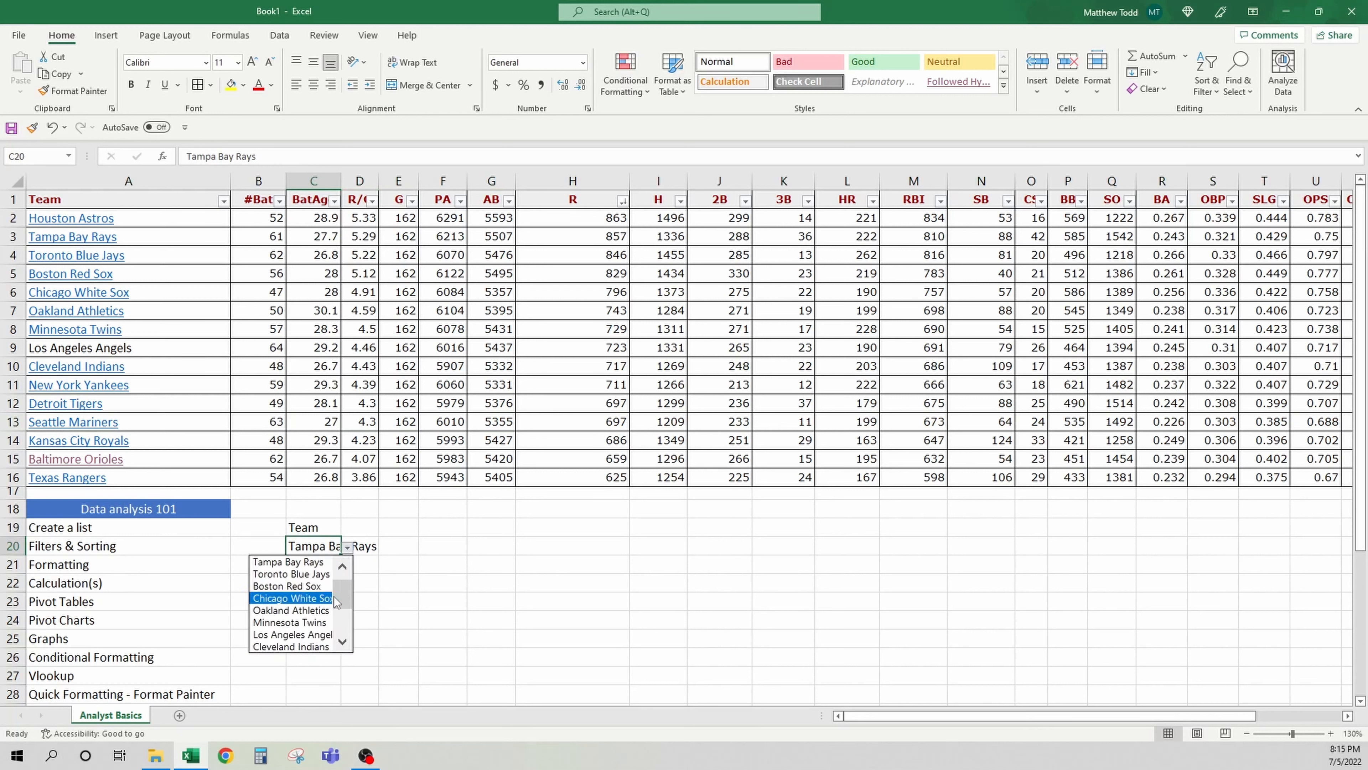
scroll(336, 603, "down", 2)
left_click(300, 609)
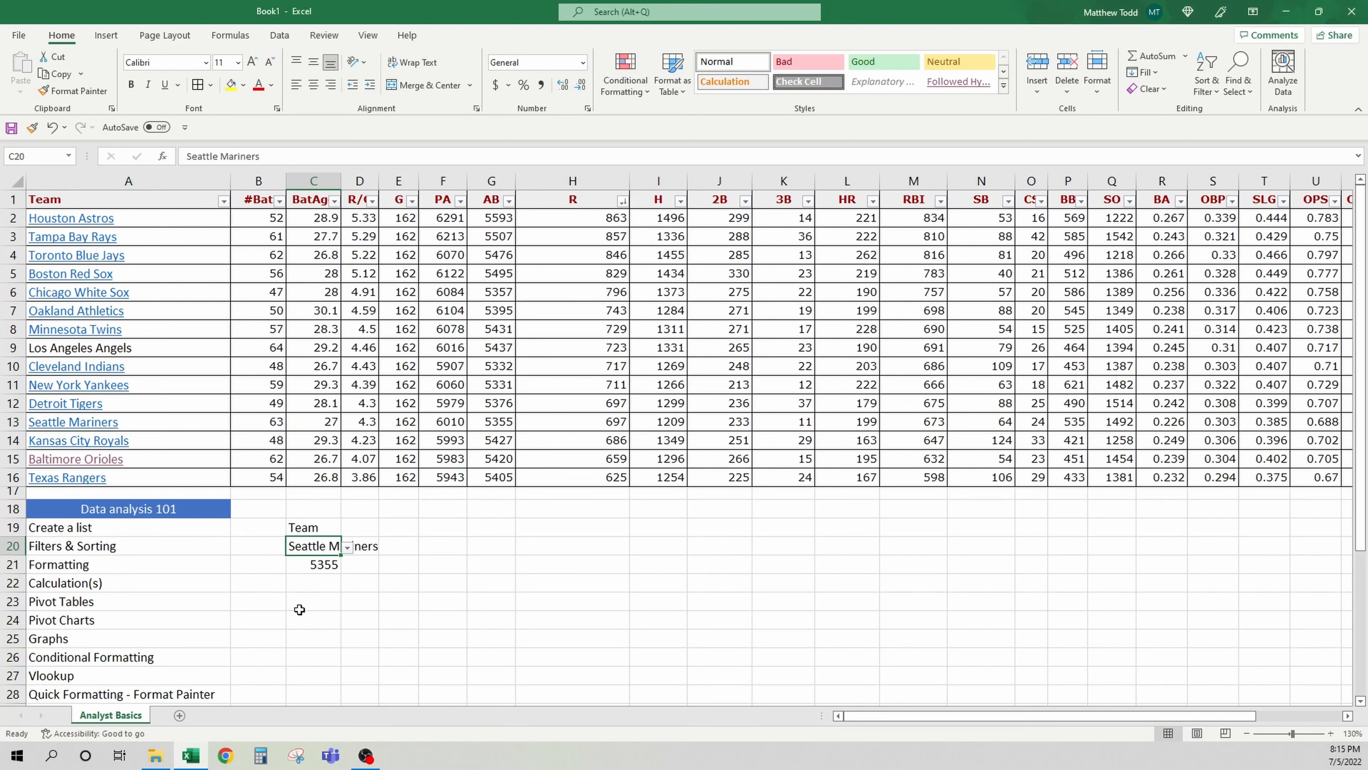
left_click(328, 566)
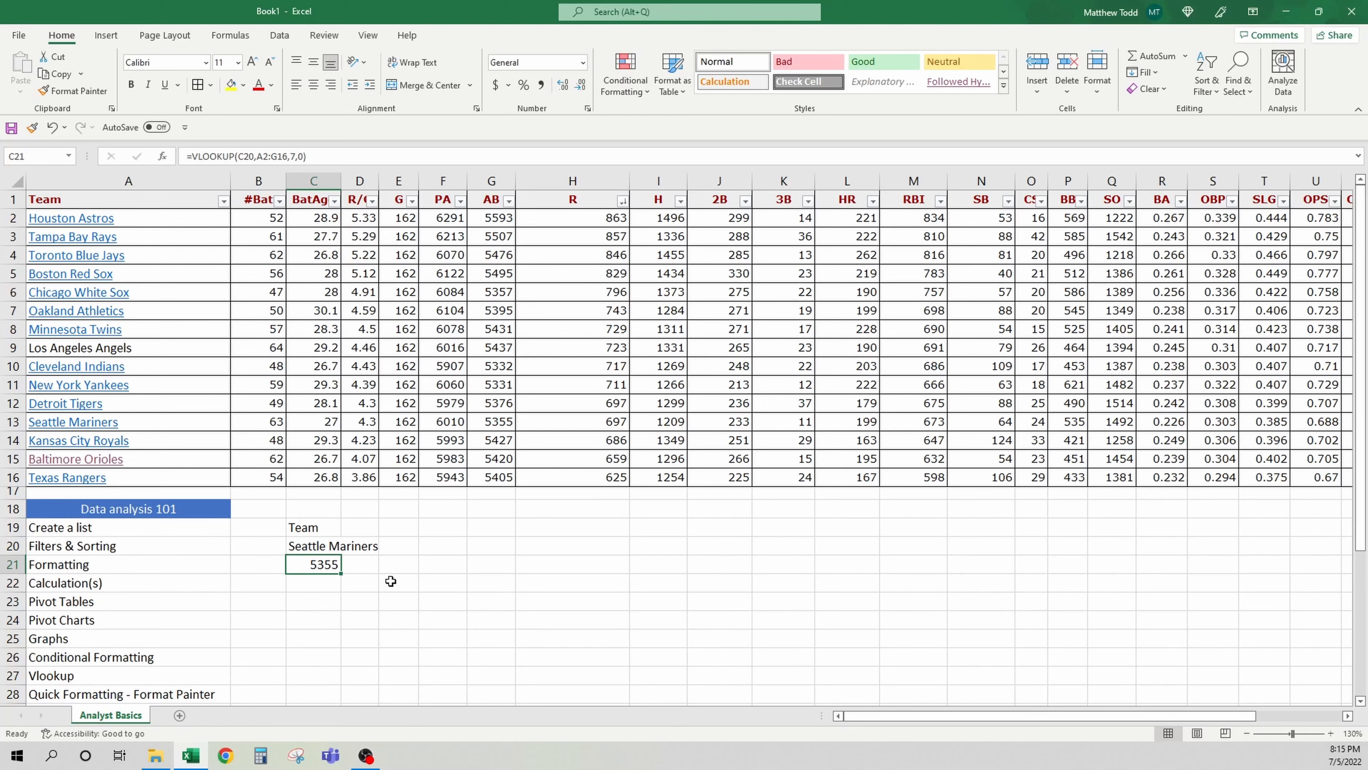
Remove the hyperlinks from the Cleveland Indians and New York Yankees team name cells
scroll(389, 578, "down", 1)
scroll(389, 579, "up", 1)
left_click(194, 348)
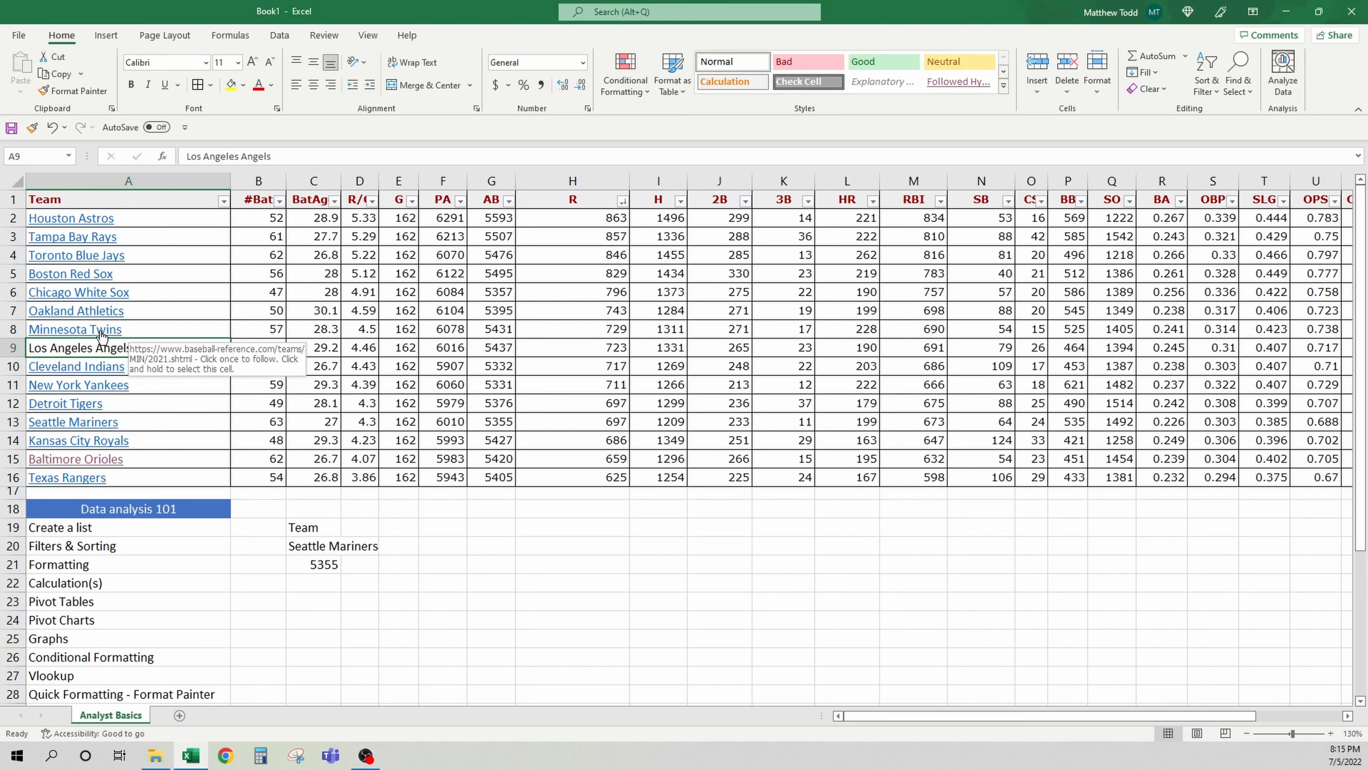
right_click(153, 349)
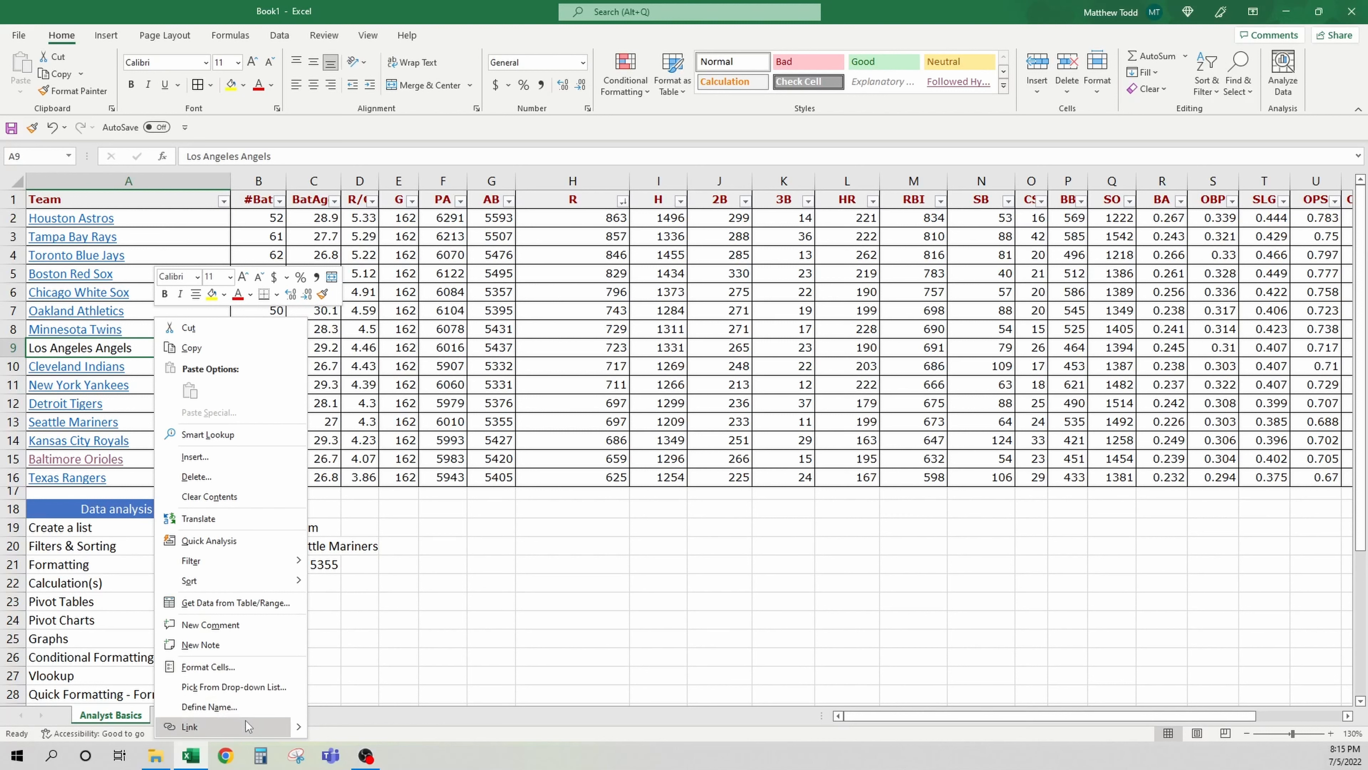
key("Escape")
right_click(180, 367)
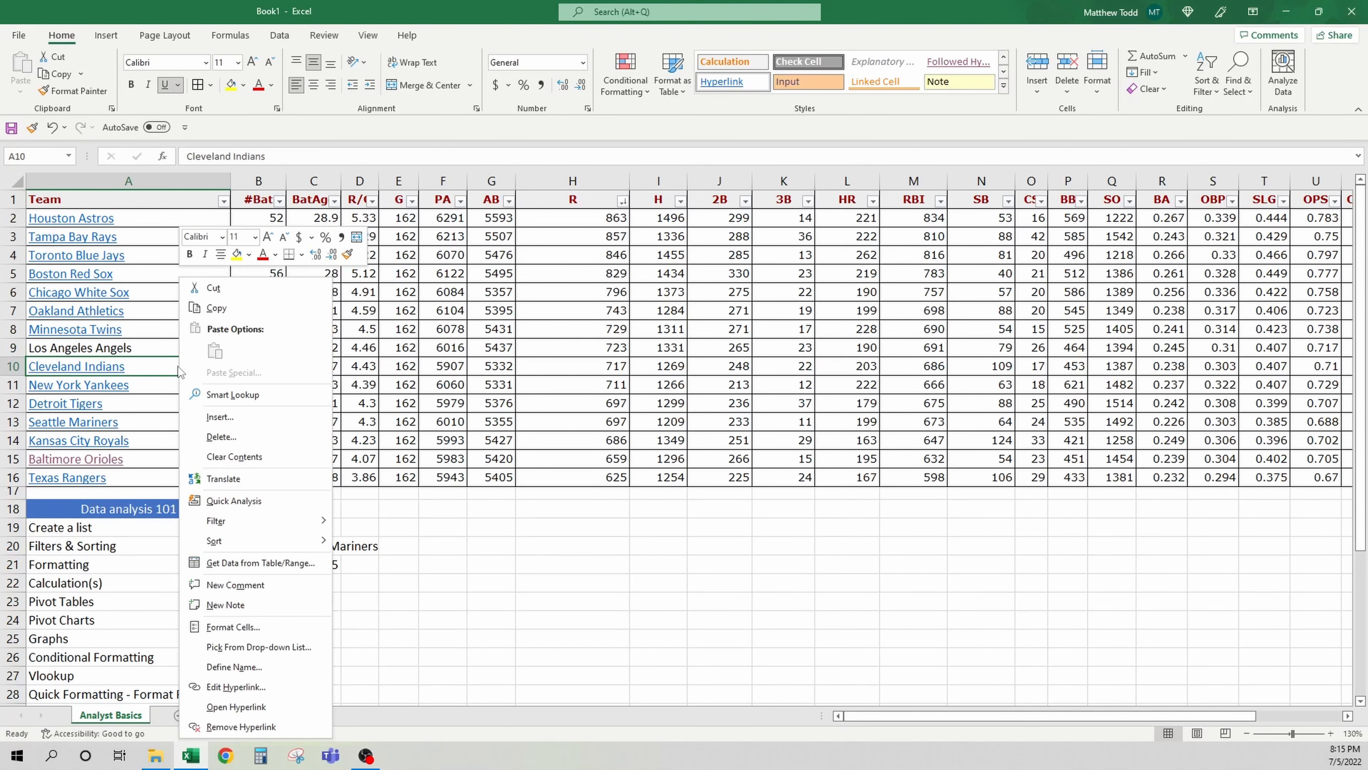
left_click(240, 726)
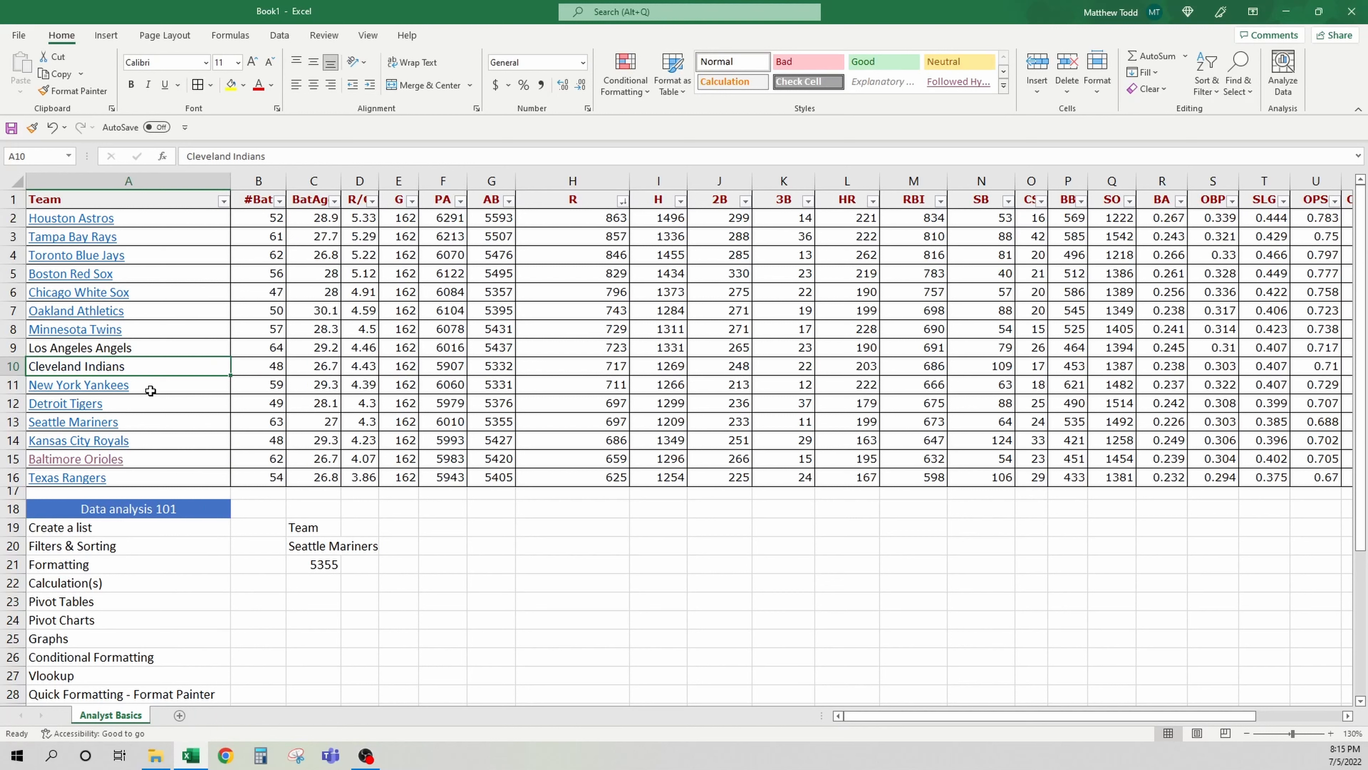
right_click(151, 390)
left_click(241, 728)
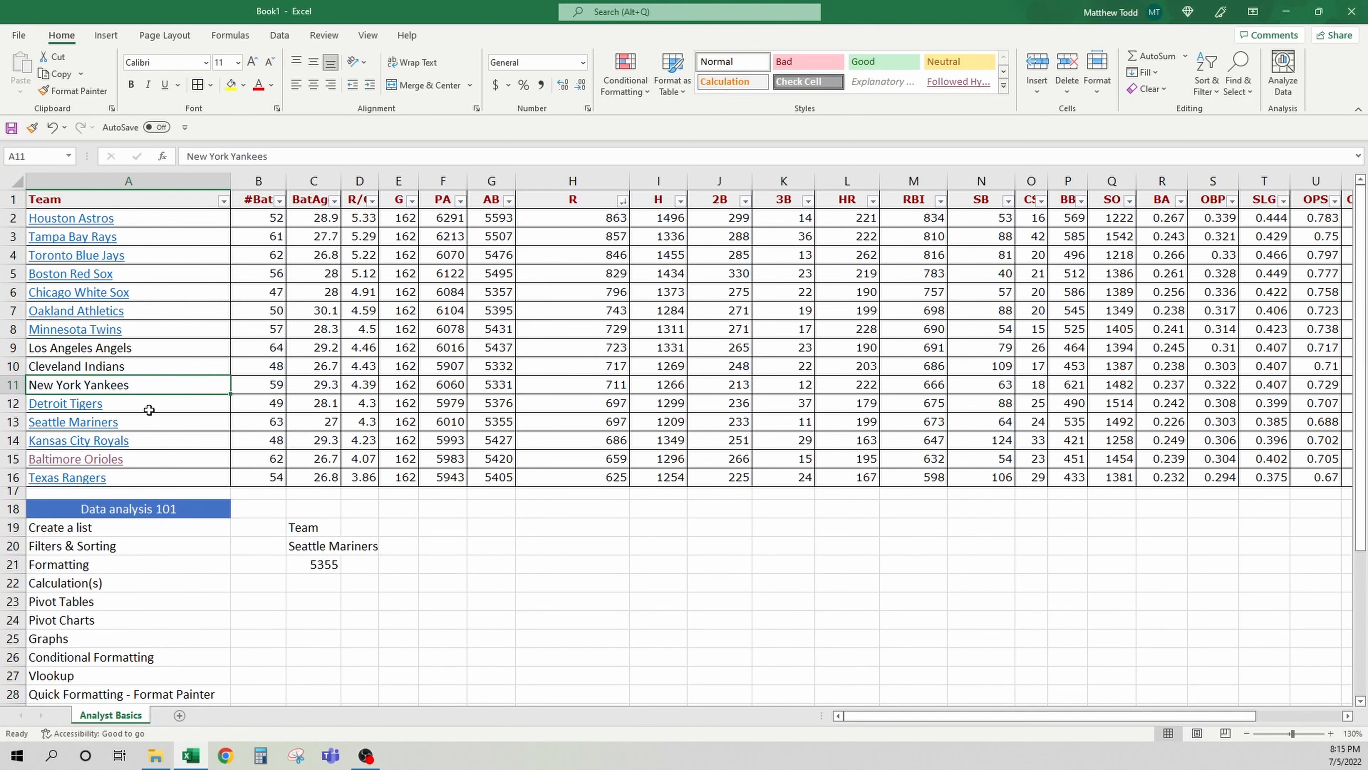
Remove the hyperlinks from the team names in A12:A16
left_click_drag(149, 410, 159, 474)
right_click(208, 480)
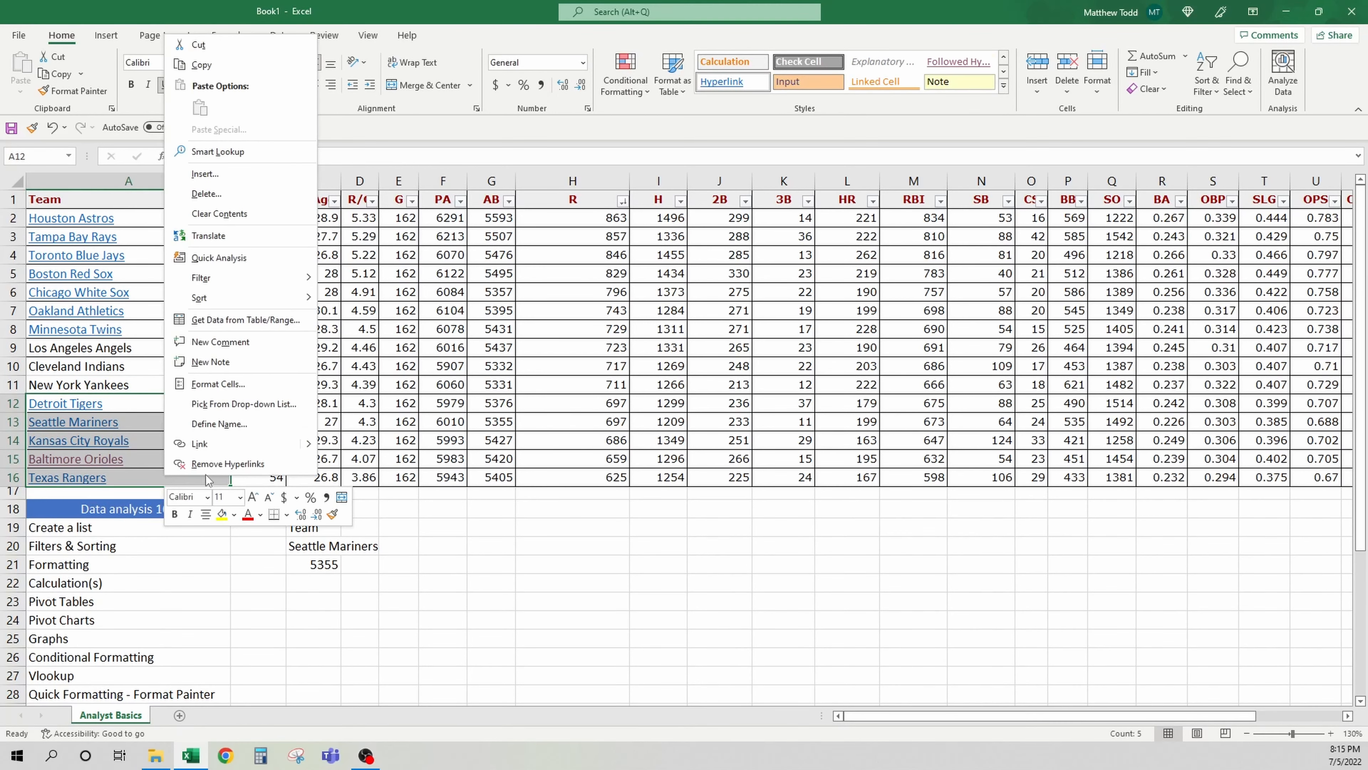
left_click(215, 464)
Copy the plain formatting of A10 onto the team names A2:A13 with the Format Painter
left_click(275, 425)
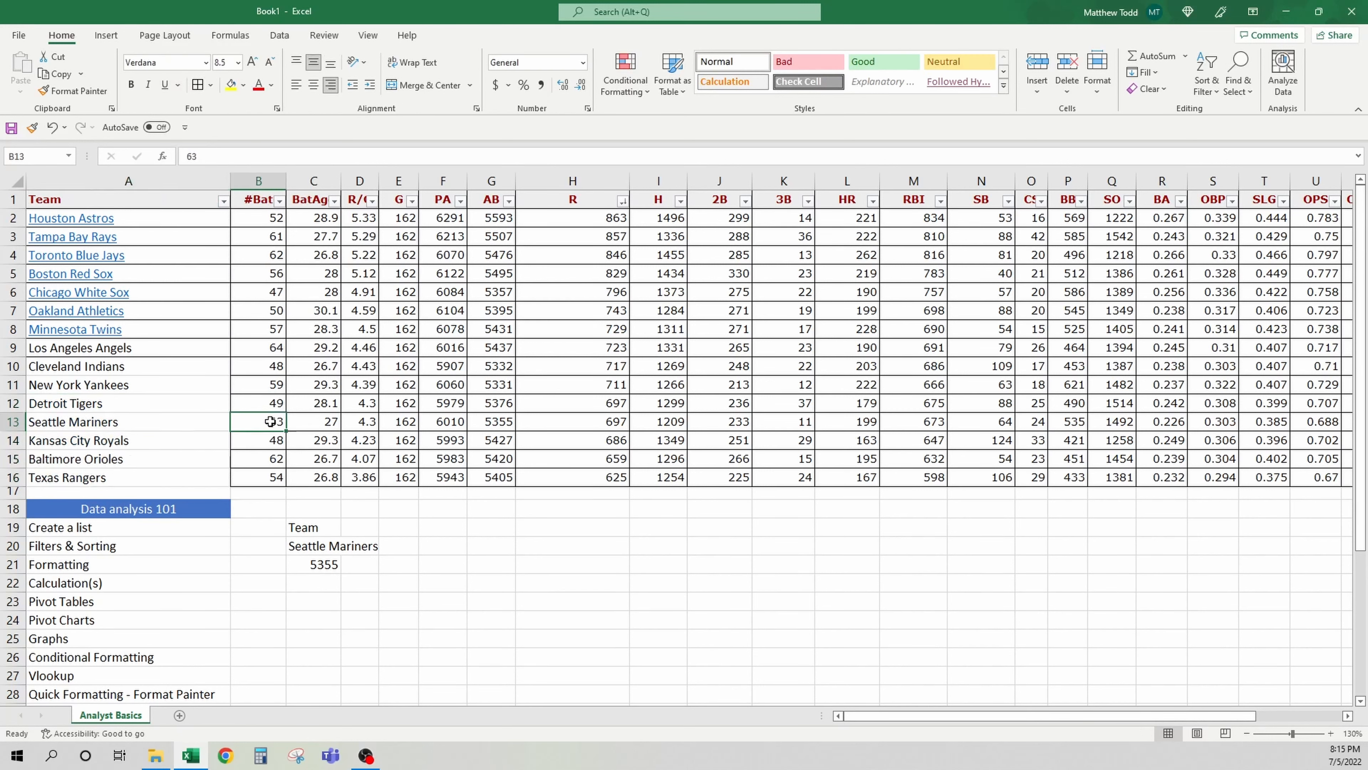
left_click(172, 365)
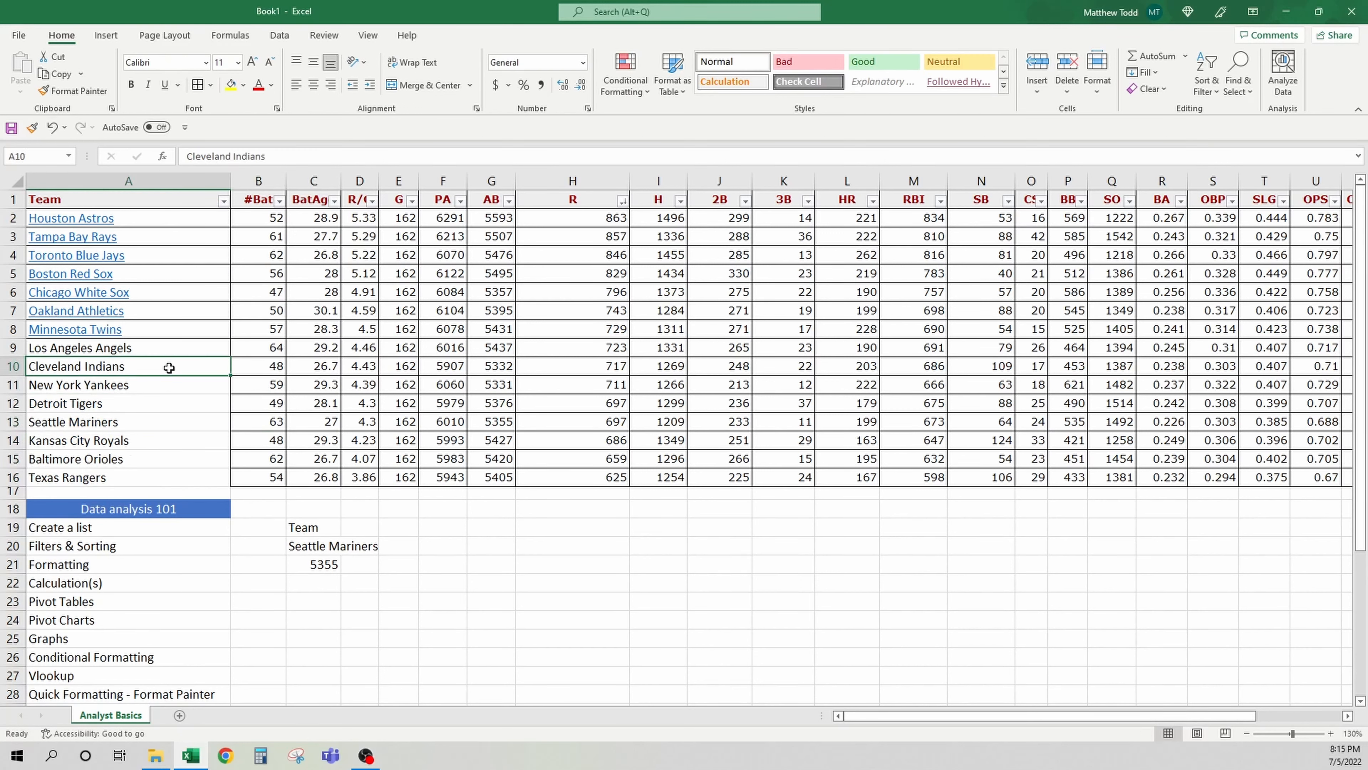
left_click(65, 91)
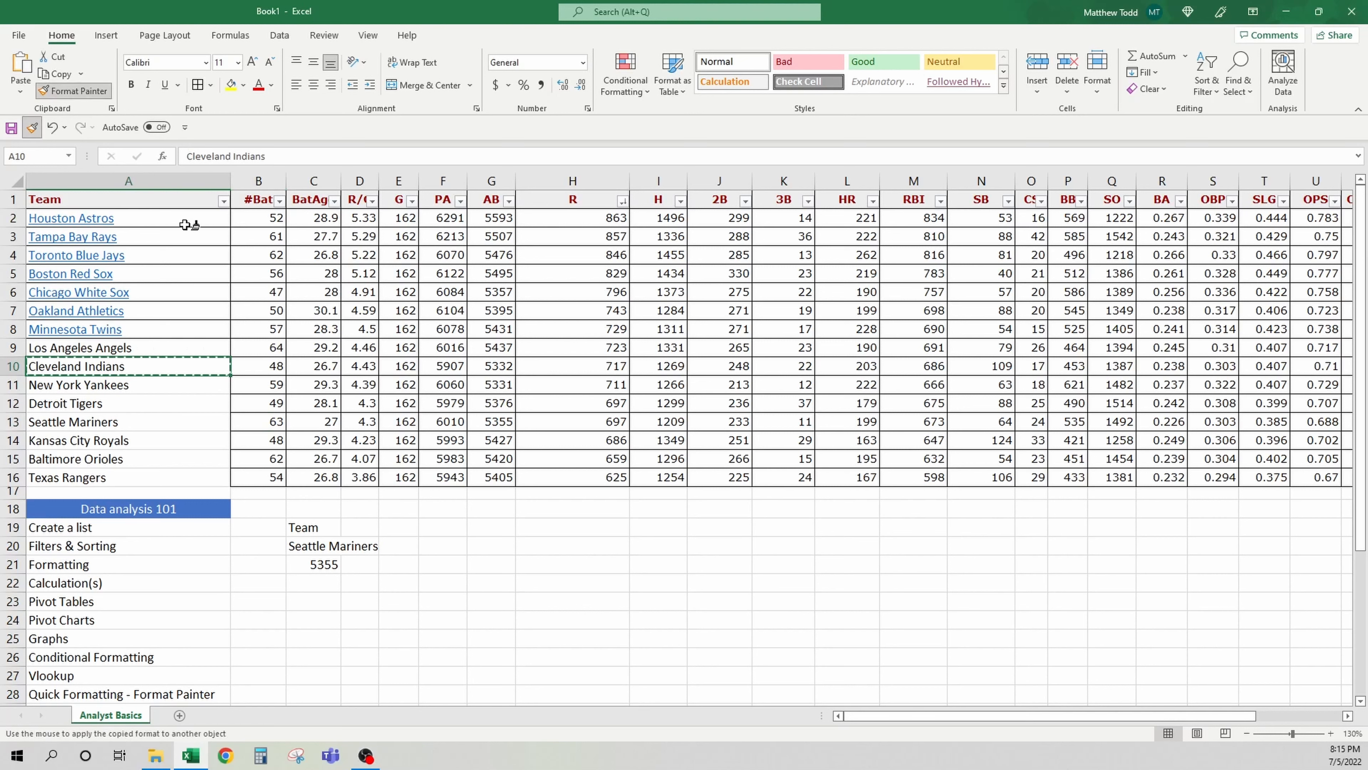
left_click_drag(182, 219, 173, 426)
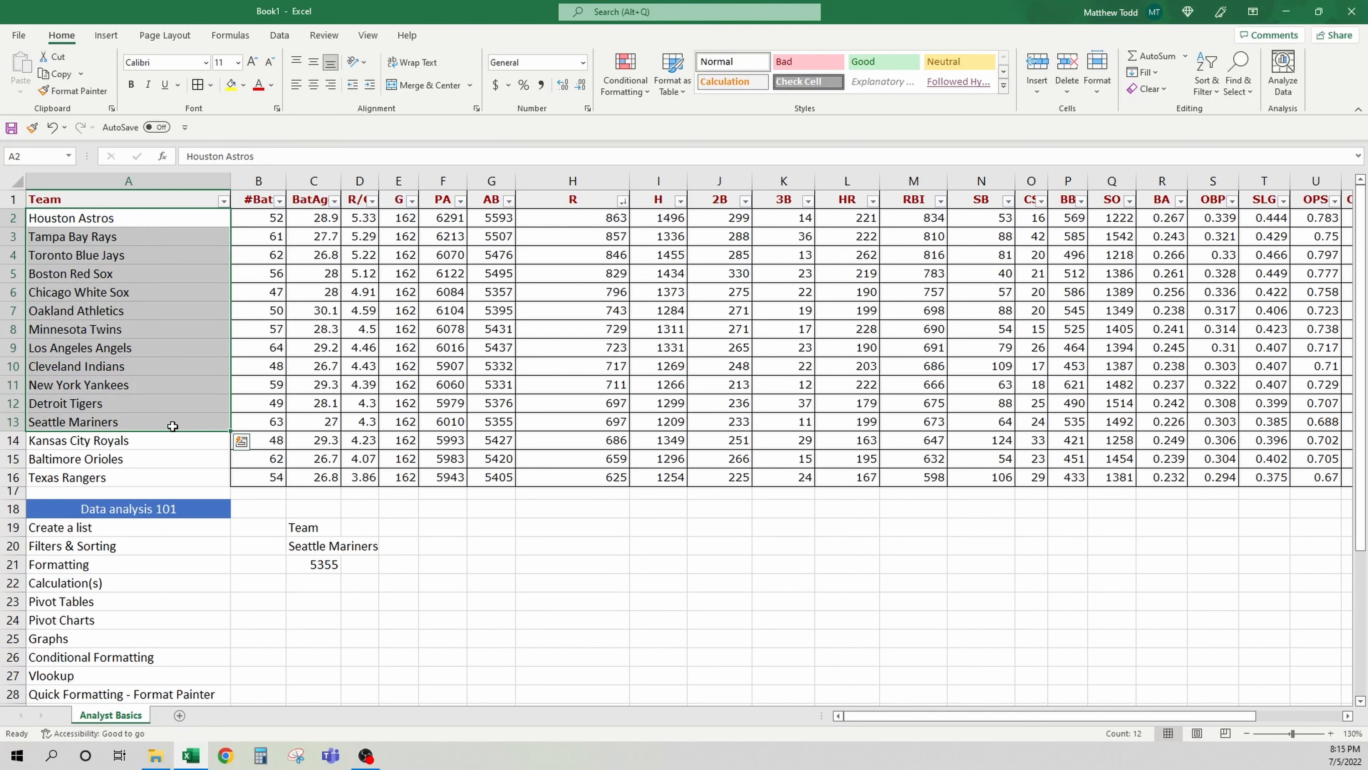
left_click(280, 382)
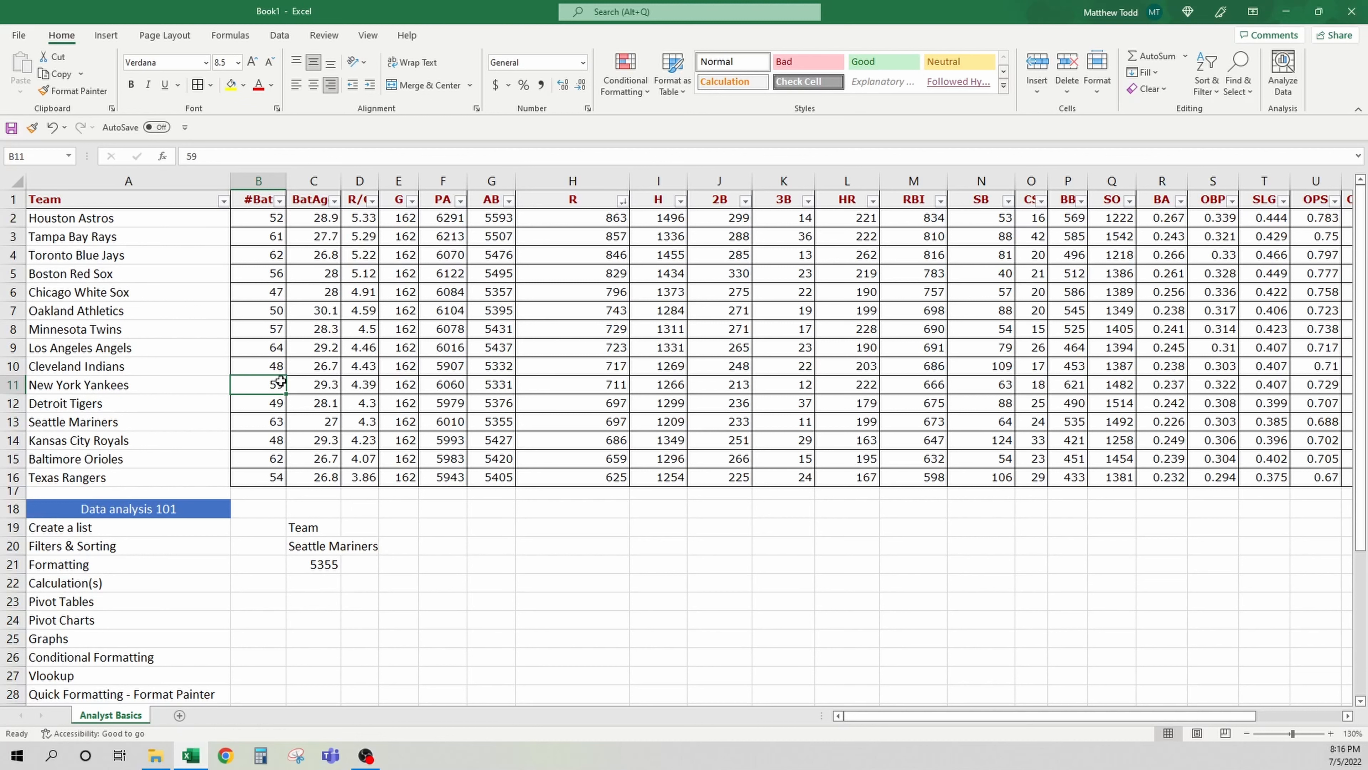
left_click(304, 305)
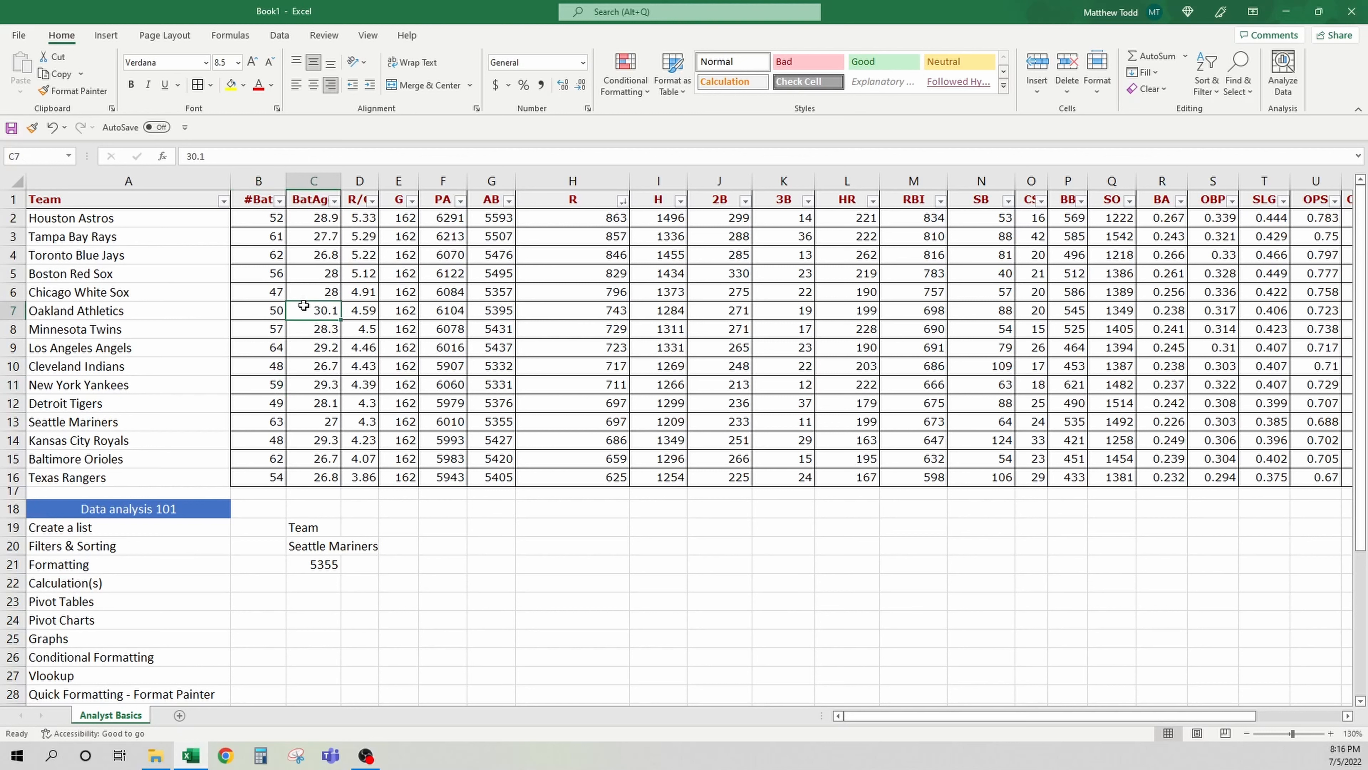